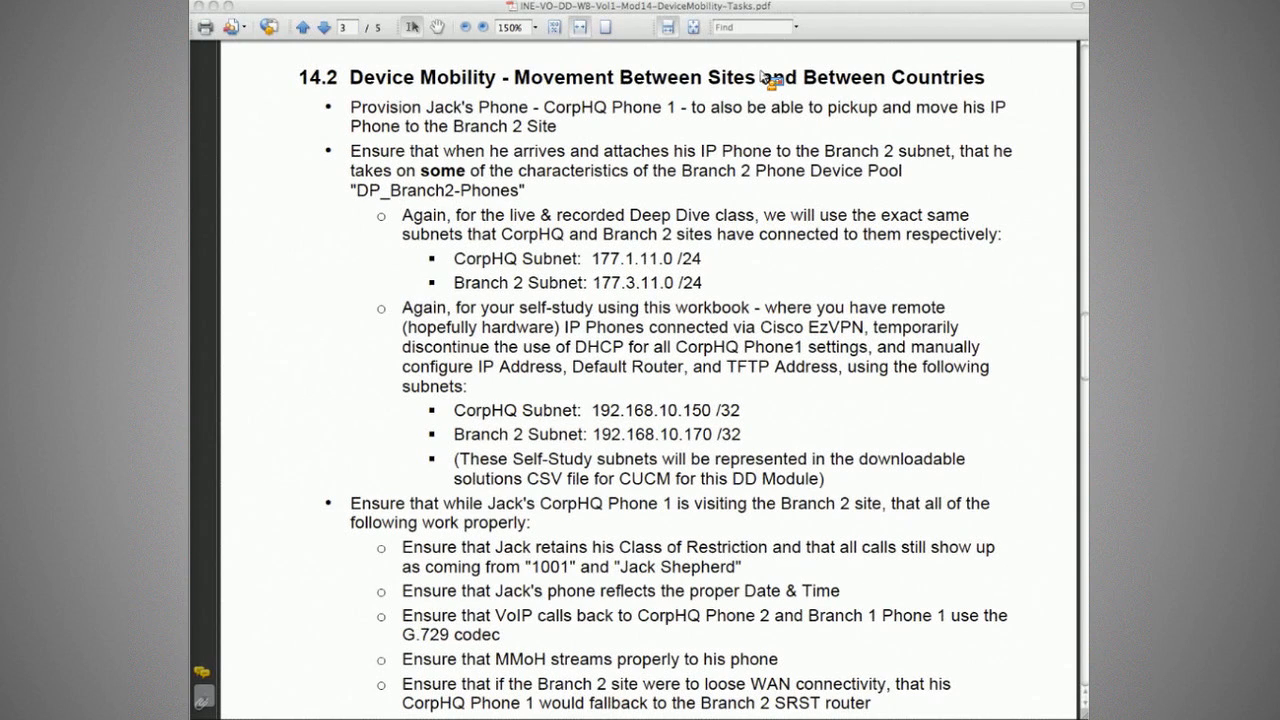
Step: Highlight the task requirements for moving the phone to Branch 2 with device pool DP_Branch2-Phones
{"action": "left_click", "coordinate": [829, 81]}
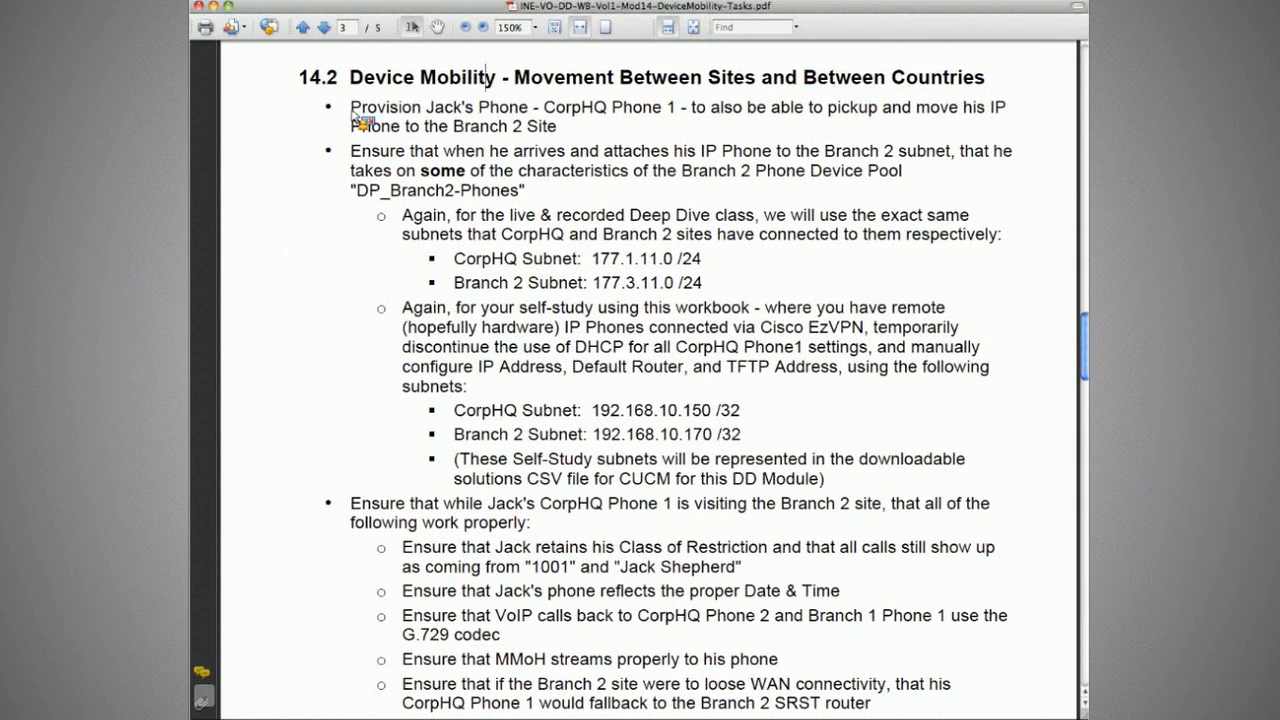
{"action": "left_click_drag", "start_coordinate": [701, 110], "coordinate": [571, 140]}
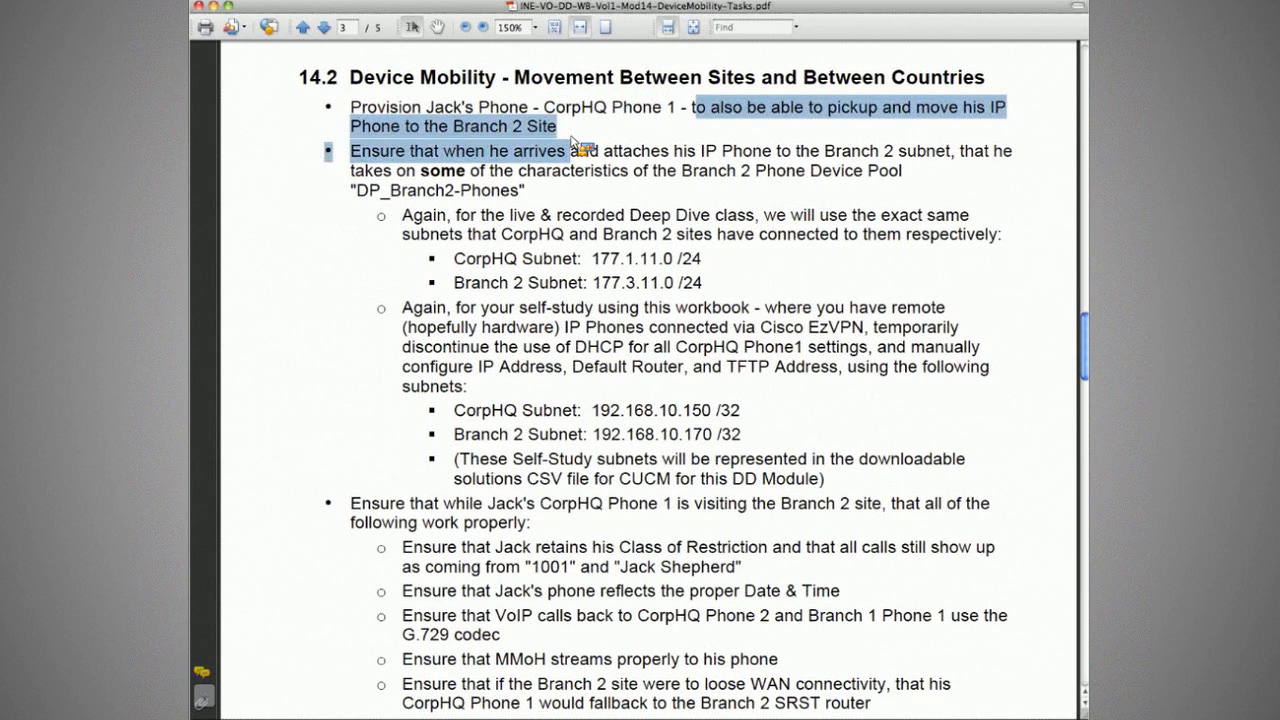
{"action": "left_click", "coordinate": [545, 145]}
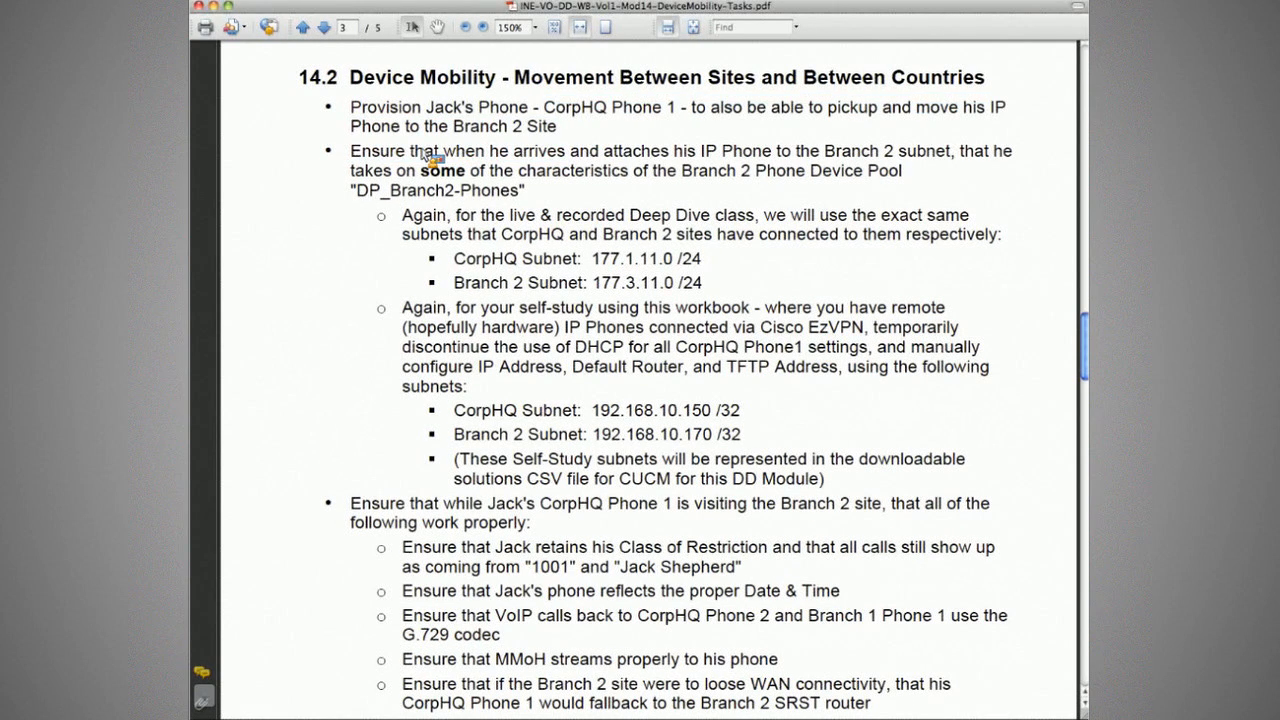
{"action": "left_click_drag", "start_coordinate": [422, 152], "coordinate": [852, 173]}
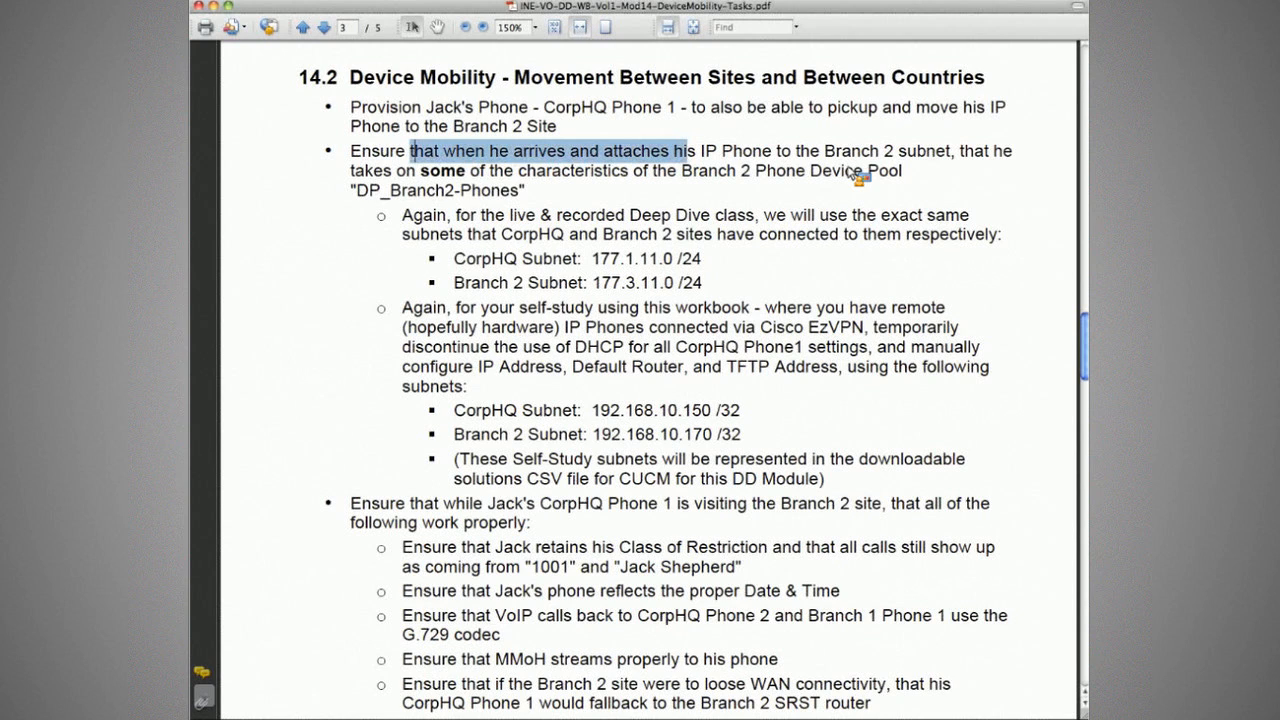
{"action": "left_click_drag", "start_coordinate": [852, 173], "coordinate": [635, 176]}
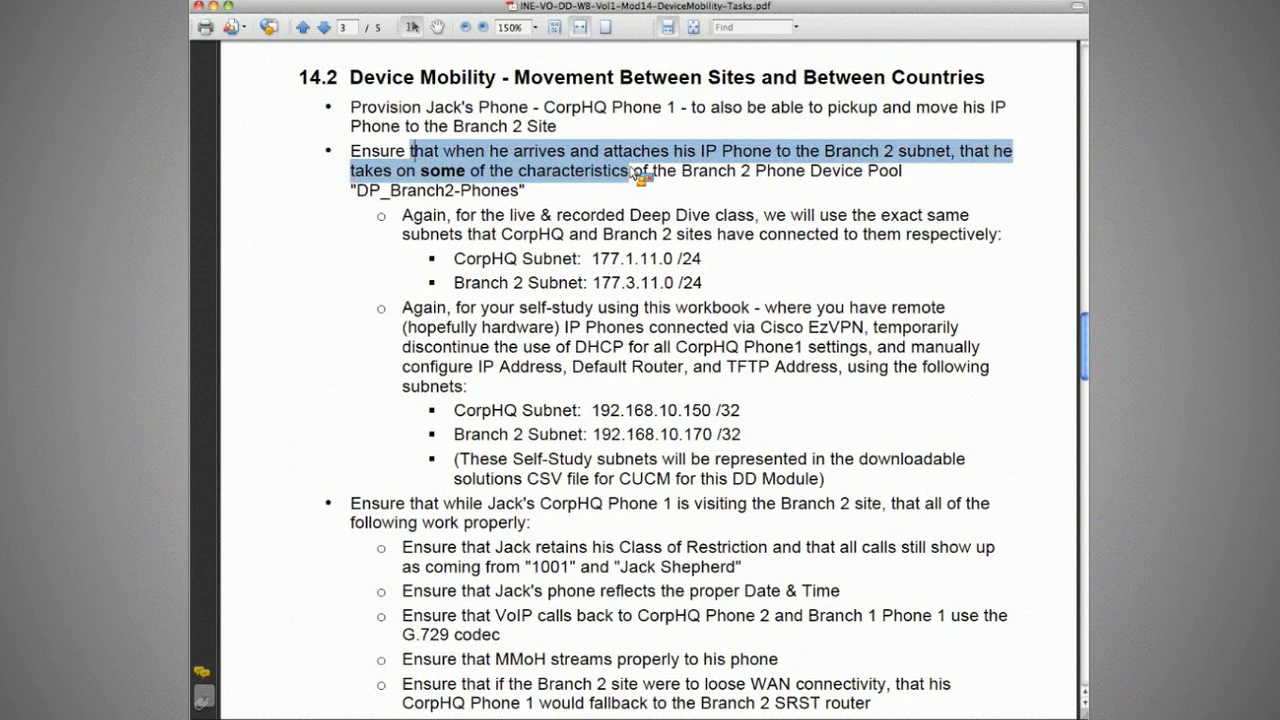
{"action": "left_click_drag", "start_coordinate": [633, 170], "coordinate": [706, 183]}
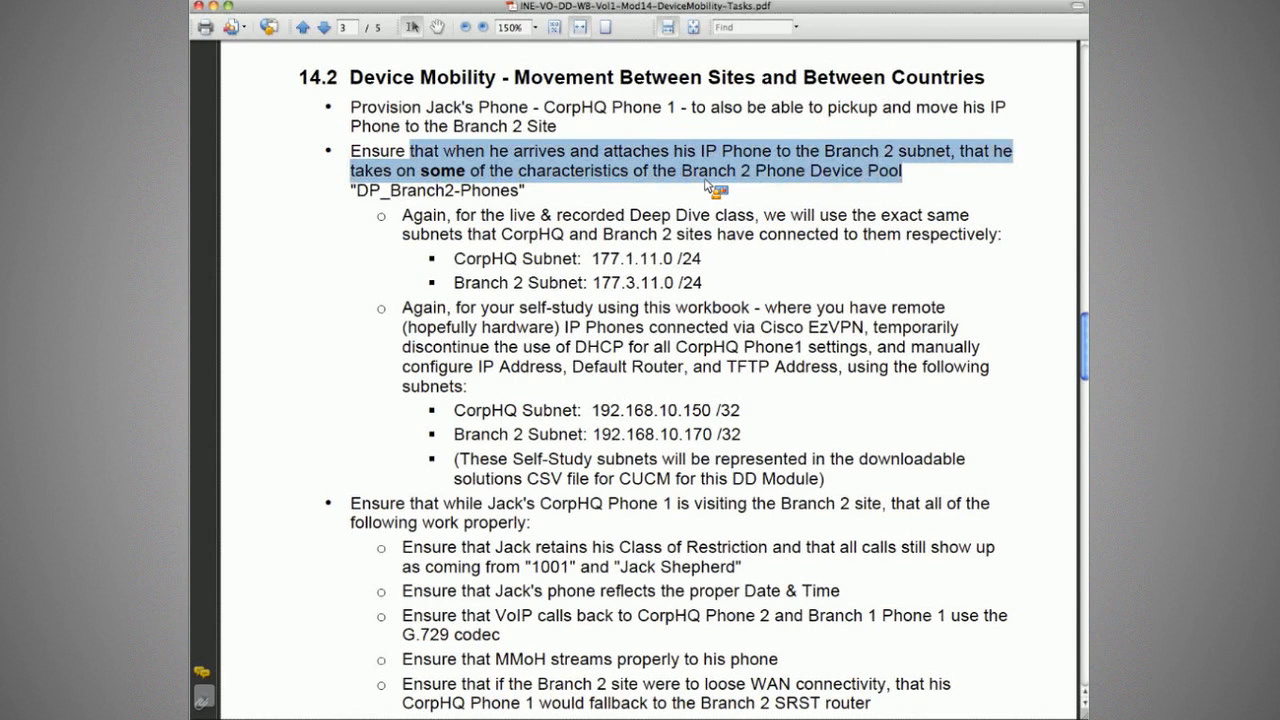
{"action": "left_click_drag", "start_coordinate": [351, 190], "coordinate": [525, 200]}
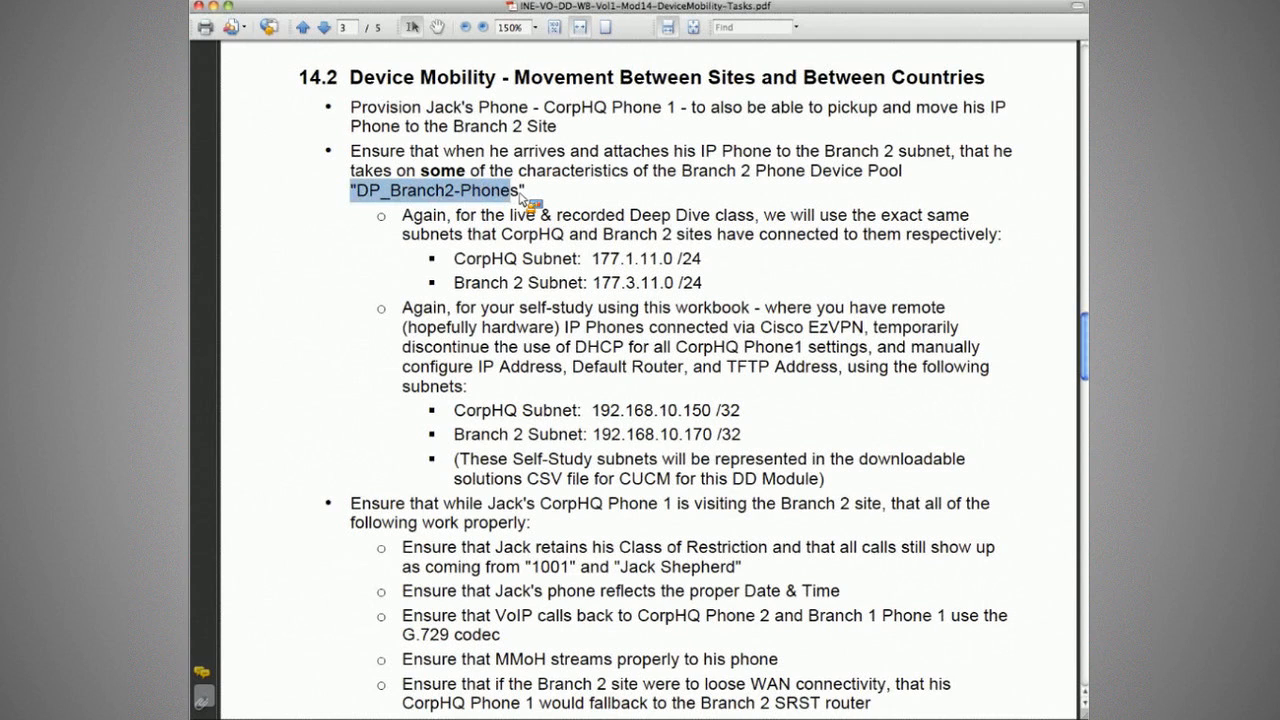
Step: Highlight the CorpHQ 177.1.11.0/24, Branch 2 177.3.11.0/24 and self-study 192.168.10.170/32 subnets
{"action": "left_click_drag", "start_coordinate": [592, 258], "coordinate": [706, 266]}
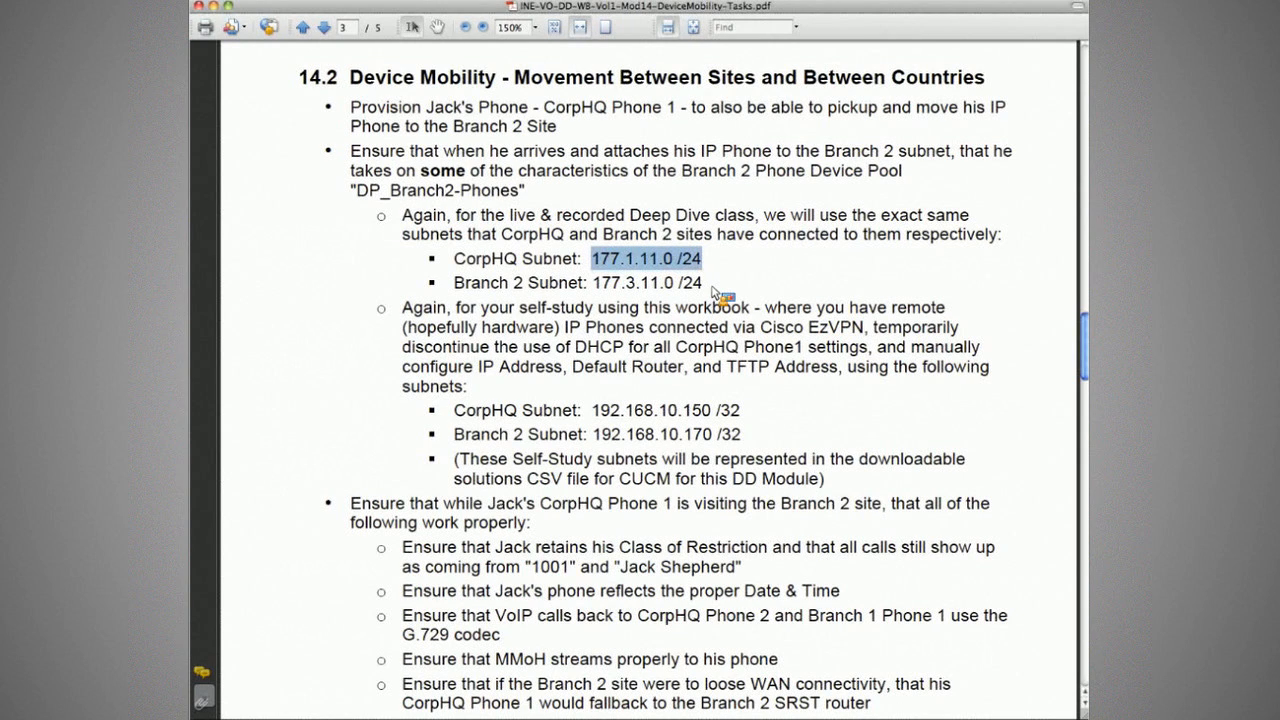
{"action": "left_click_drag", "start_coordinate": [712, 288], "coordinate": [592, 284]}
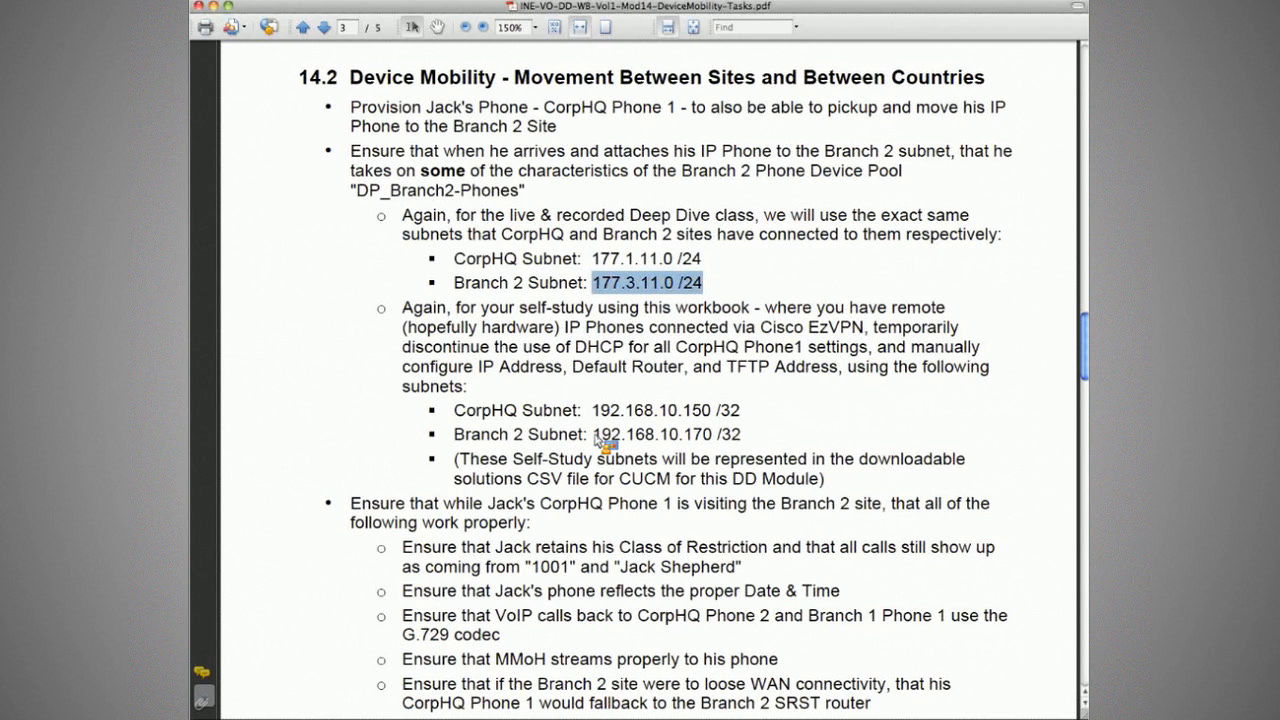
{"action": "left_click_drag", "start_coordinate": [593, 436], "coordinate": [745, 443]}
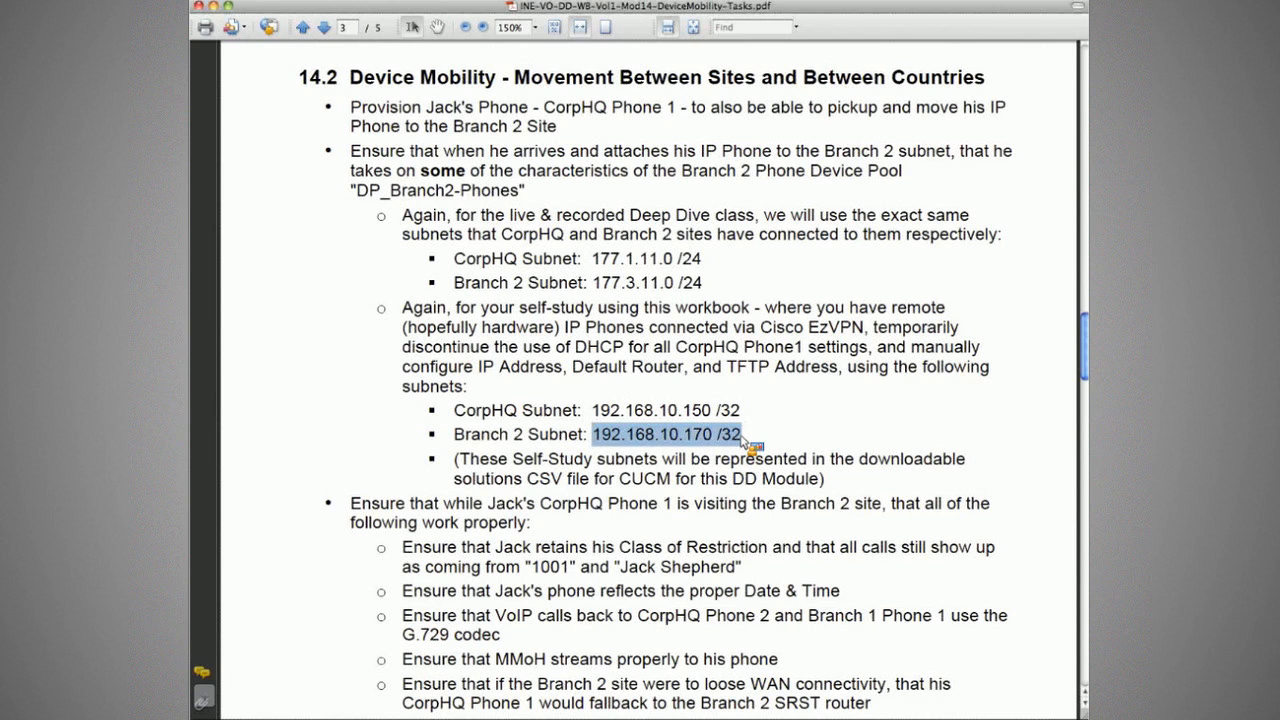
{"action": "key", "text": "super+Tab"}
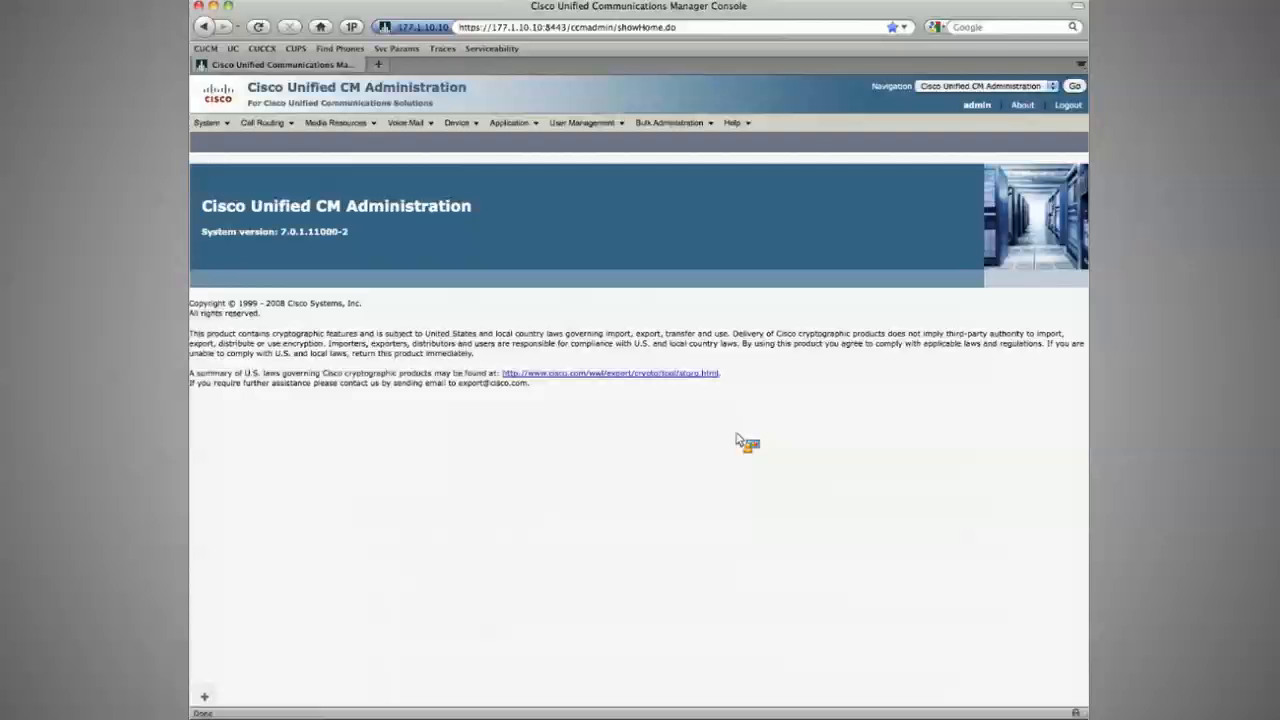
Step: Copy the Branch2 device mobility info as DMI_Branch2-Phones-VVLAN-Self-Study with subnet 192.168.10.170/32
{"action": "left_click", "coordinate": [210, 122]}
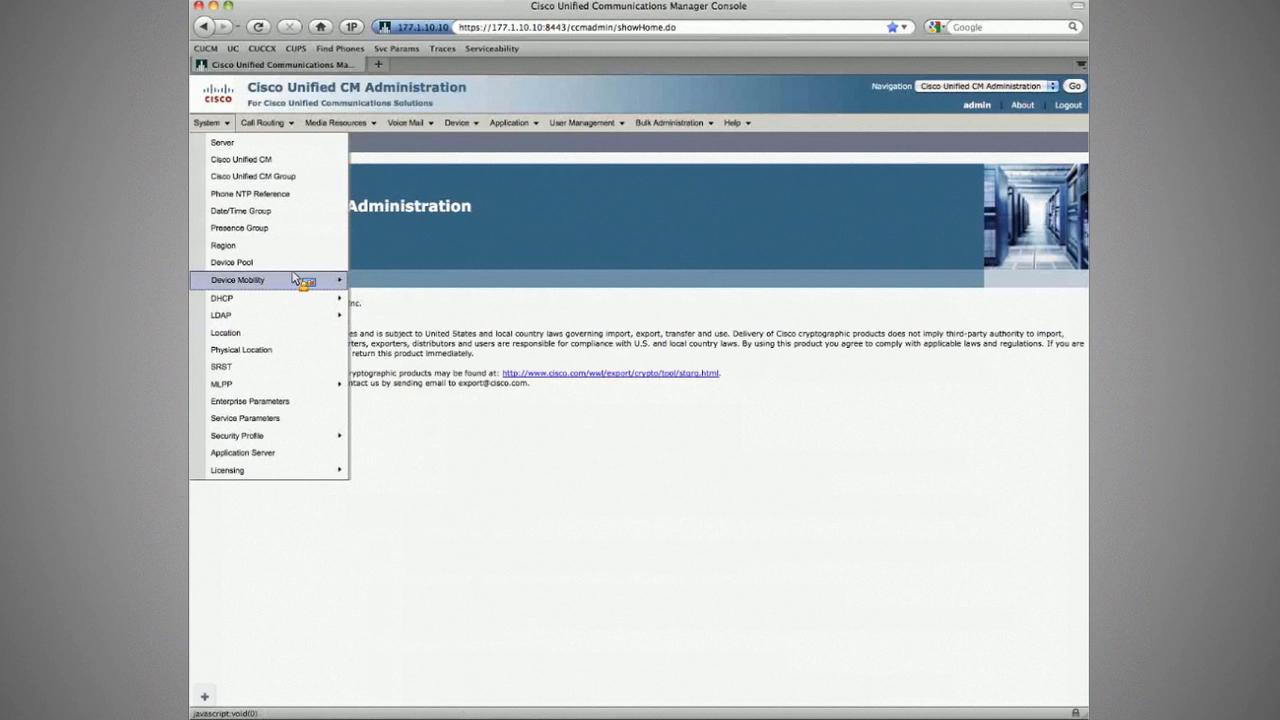
{"action": "left_click", "coordinate": [410, 302]}
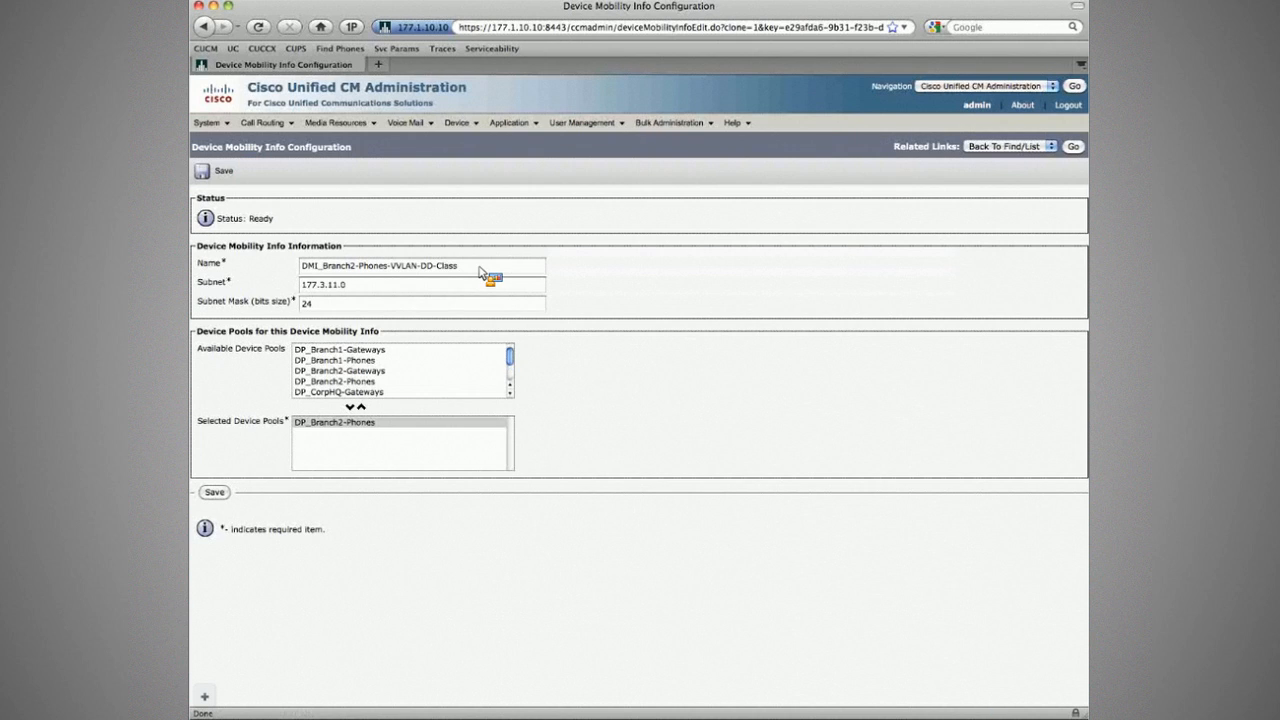
{"action": "key", "text": "BackSpace"}
{"action": "key", "text": "BackSpace"}
{"action": "key", "text": "BackSpace"}
{"action": "key", "text": "BackSpace"}
{"action": "key", "text": "BackSpace"}
{"action": "key", "text": "BackSpace"}
{"action": "key", "text": "BackSpace"}
{"action": "key", "text": "BackSpace"}
{"action": "type", "text": "Self-Study"}
{"action": "key", "text": "Tab"}
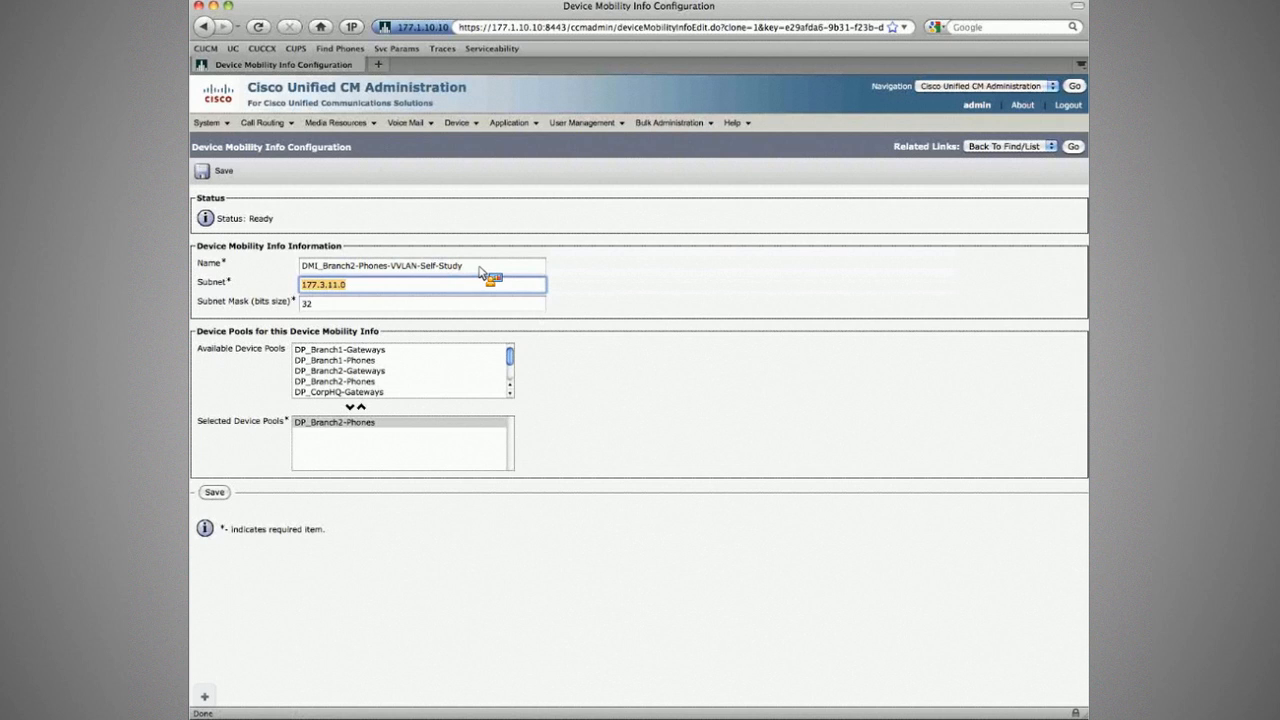
{"action": "type", "text": "192.168.10.160"}
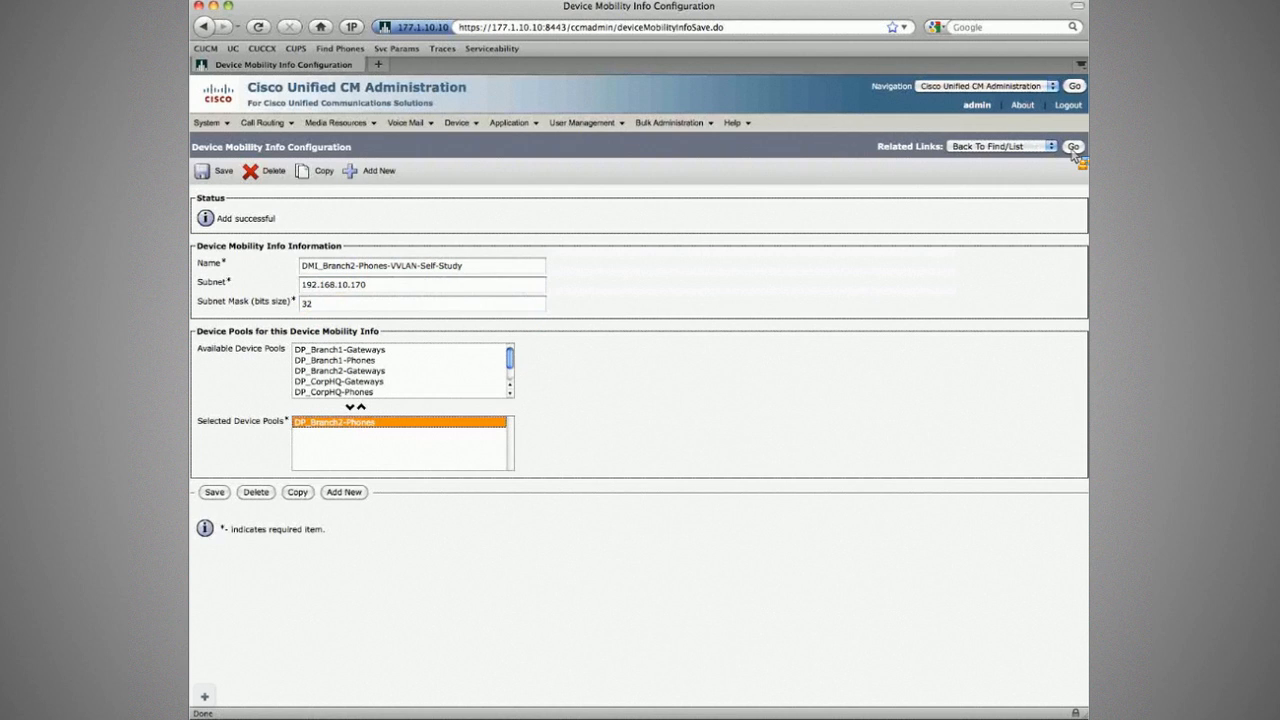
{"action": "left_click", "coordinate": [1073, 147]}
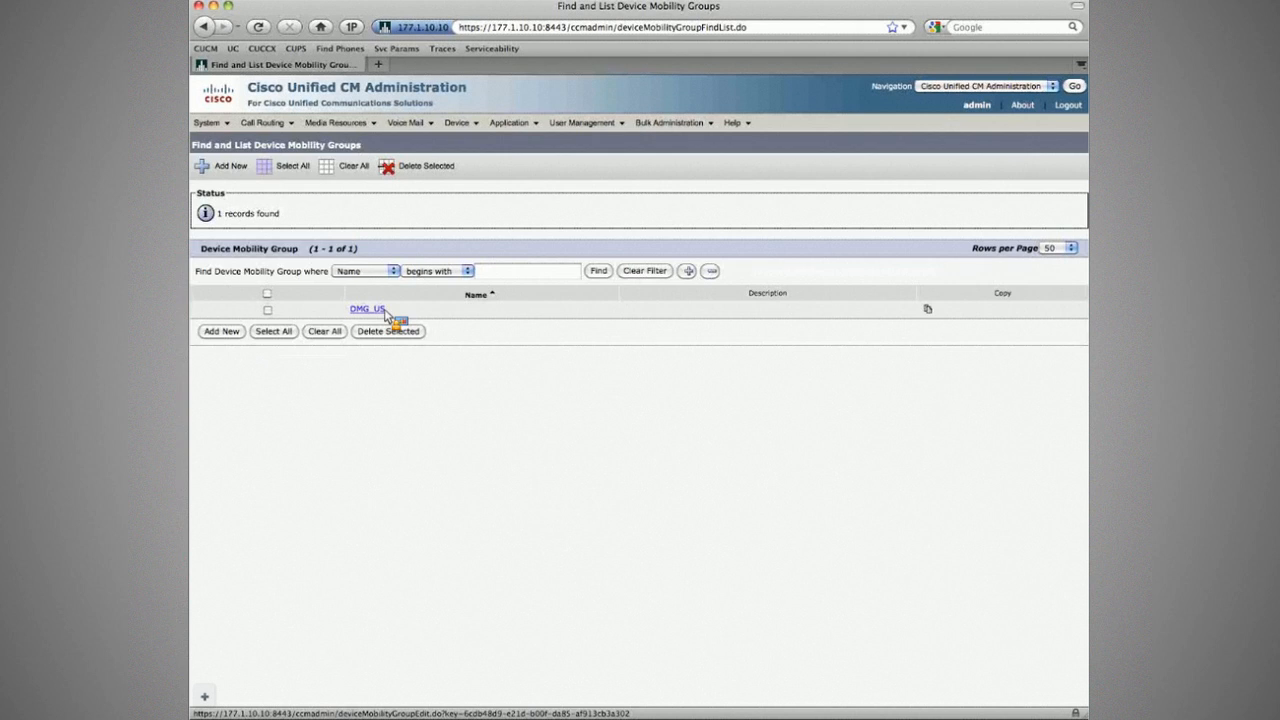
Step: Create and save device mobility group DMG_NL, starting from the DMG_US entry
{"action": "left_click", "coordinate": [383, 310]}
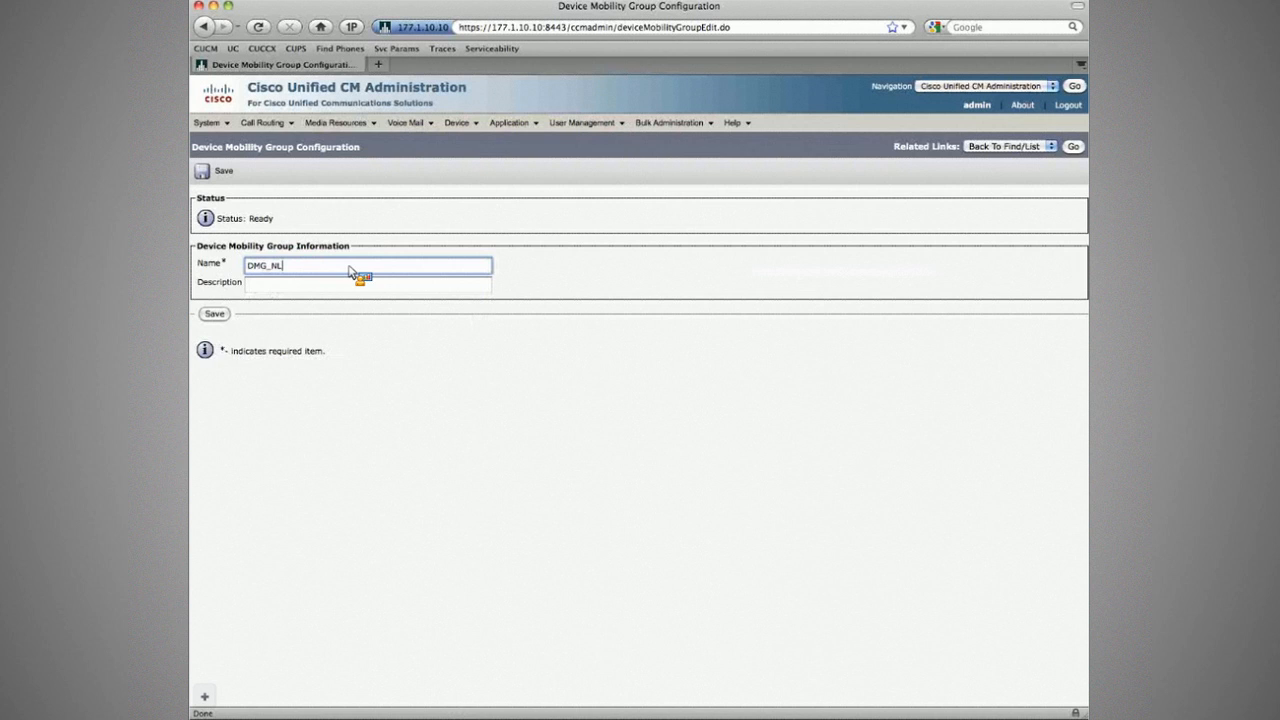
{"action": "key", "text": "Return"}
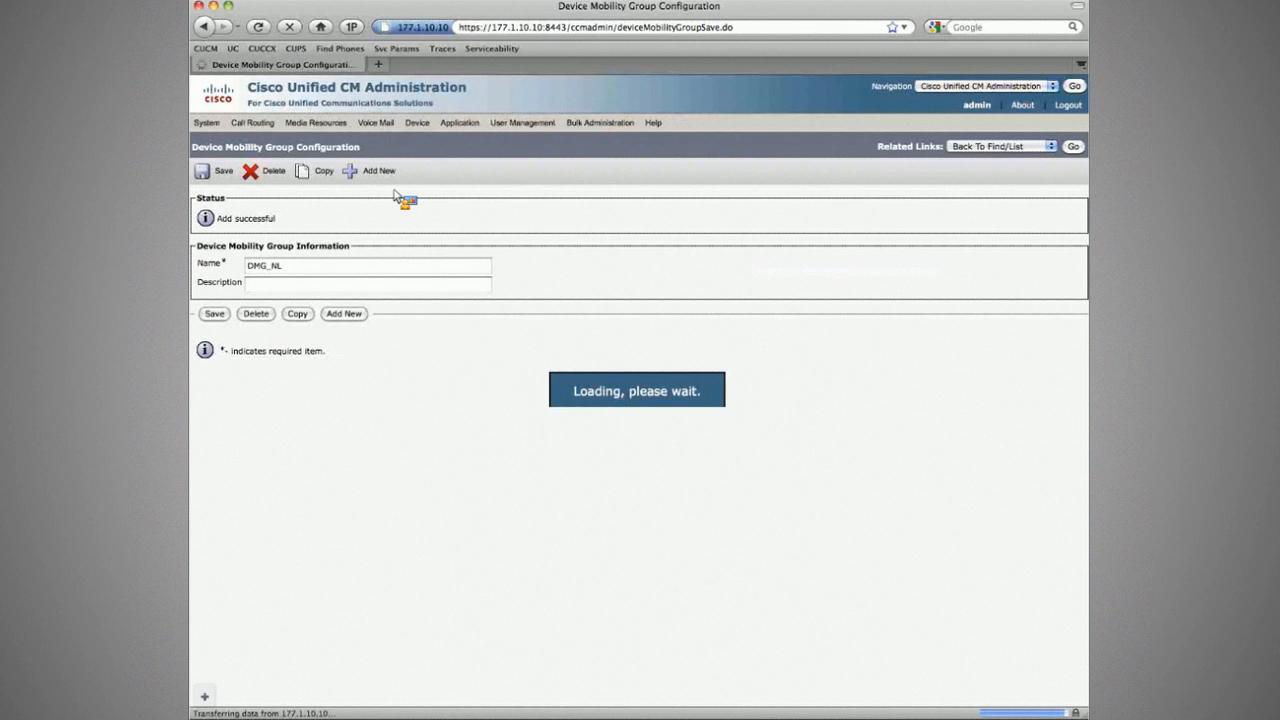
{"action": "left_click", "coordinate": [1072, 146]}
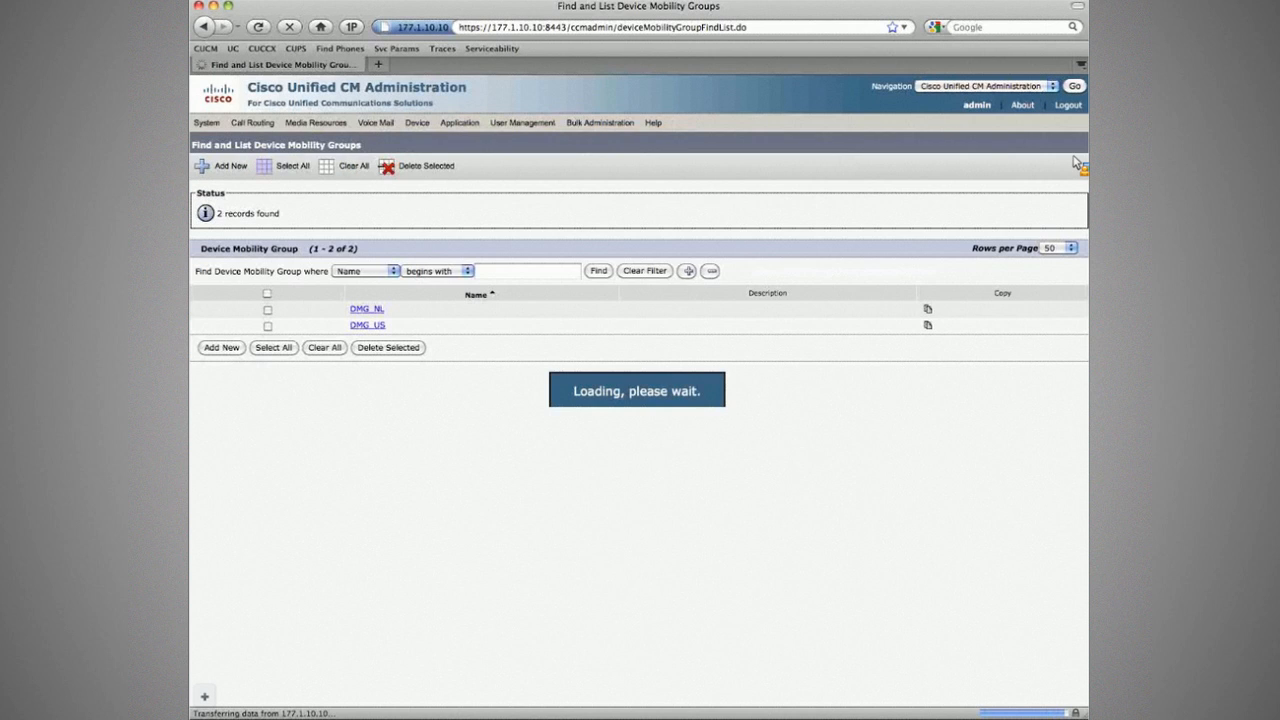
{"action": "mouse_move", "coordinate": [219, 129]}
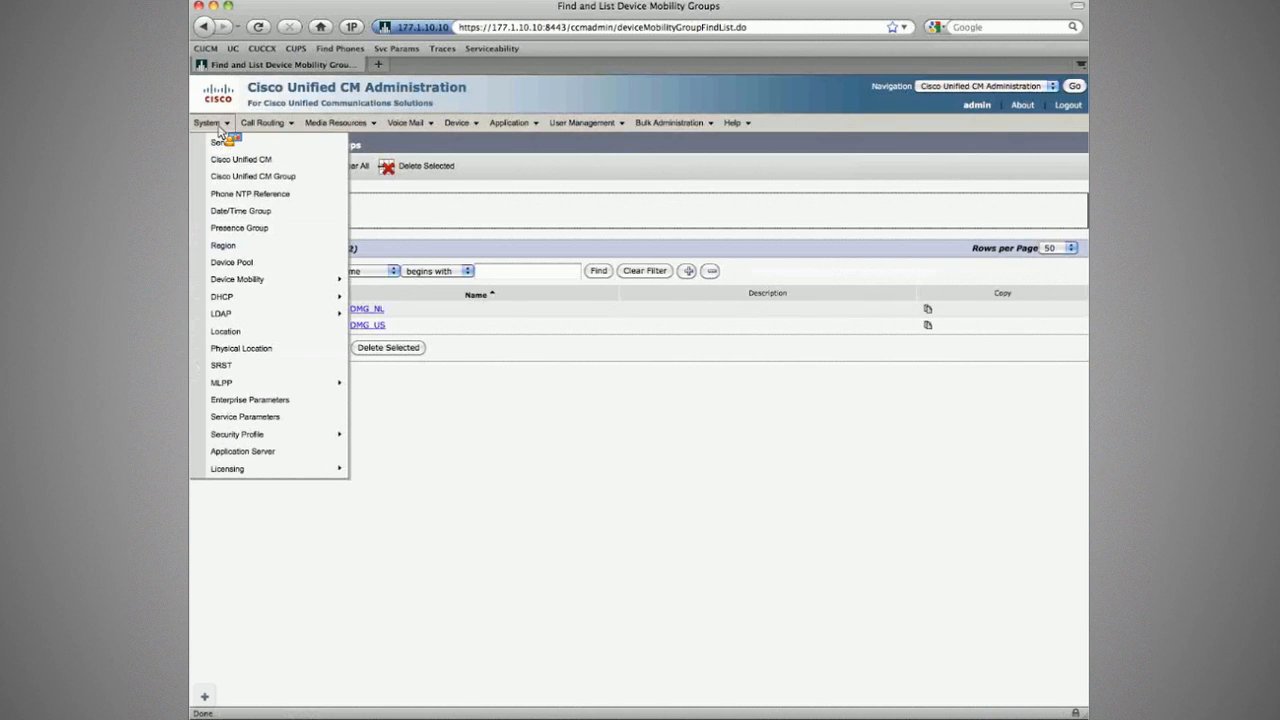
Step: Copy PL_Branch1 as physical location PL_Branch2, then open the DP_Branch2-Phones device pool
{"action": "left_click", "coordinate": [262, 348]}
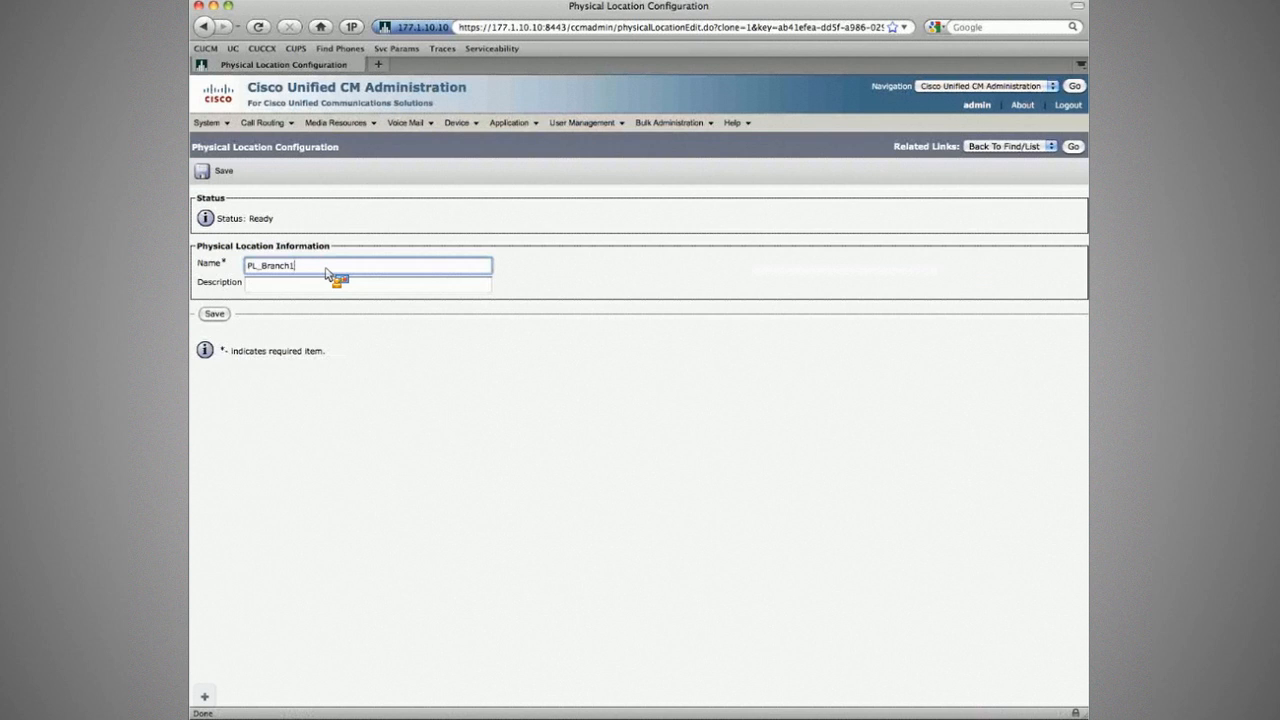
{"action": "key", "text": "BackSpace"}
{"action": "type", "text": "2"}
{"action": "left_click", "coordinate": [215, 175]}
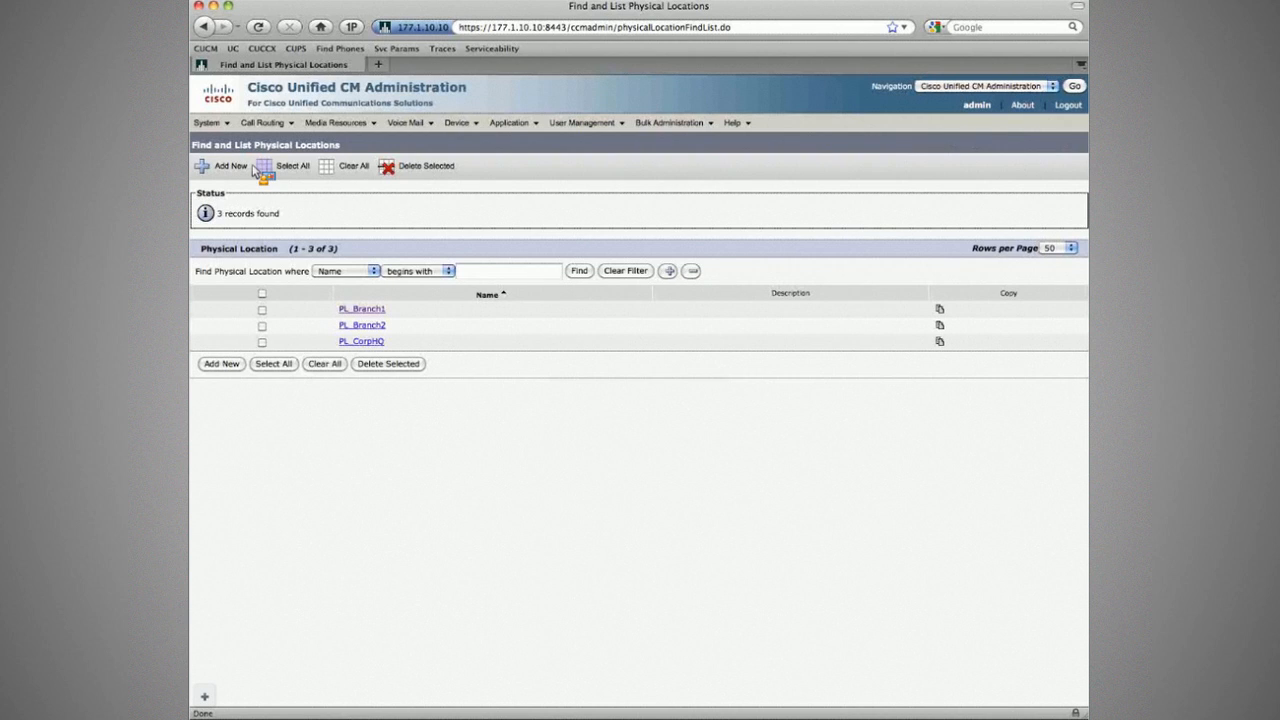
{"action": "left_click", "coordinate": [207, 122]}
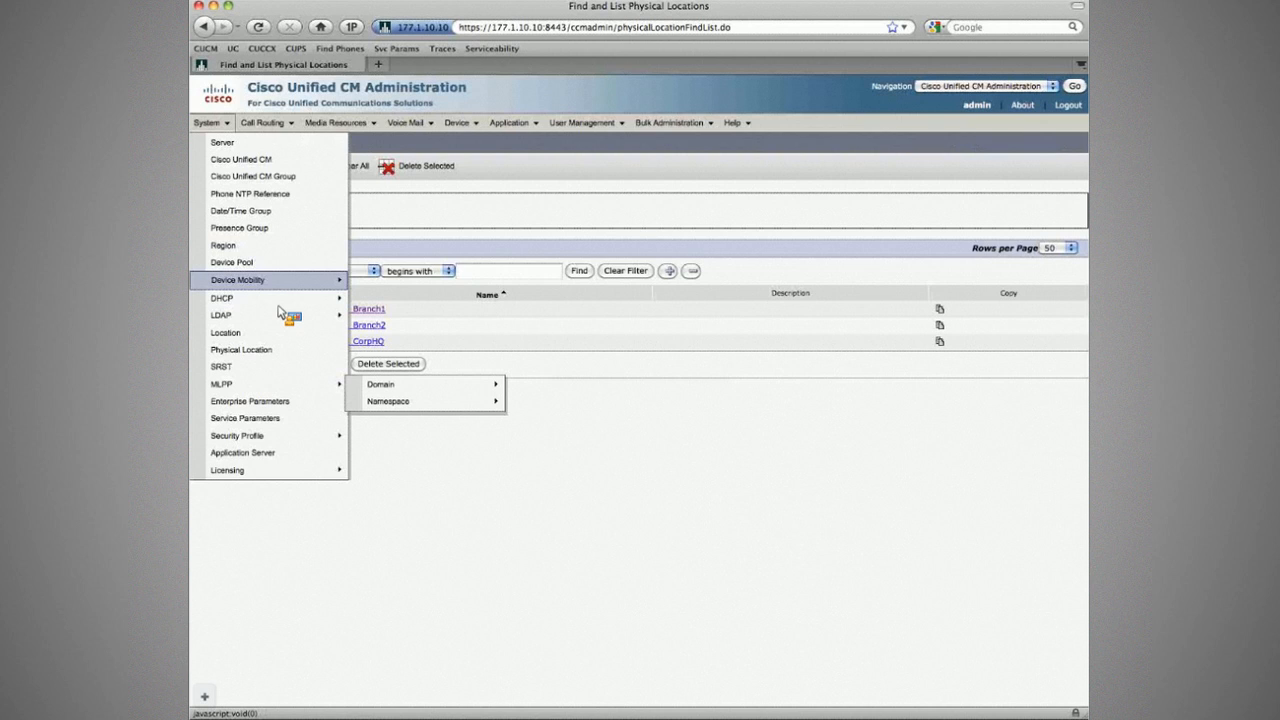
{"action": "left_click", "coordinate": [296, 376]}
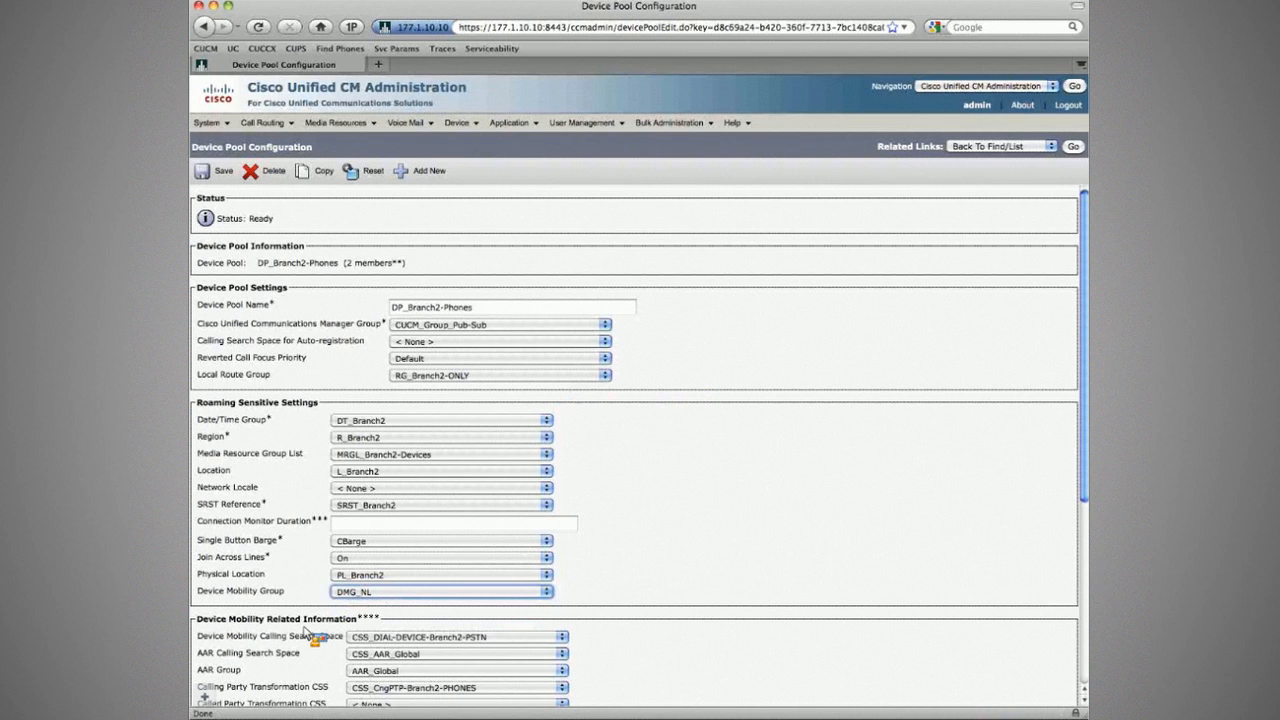
Step: Confirm the Branch 2 mobility CSSs, keeping CSS_CngPTP-Branch2-PHONES, and save DP_Branch2-Phones
{"action": "scroll", "coordinate": [207, 590], "scroll_direction": "down", "scroll_amount": 1}
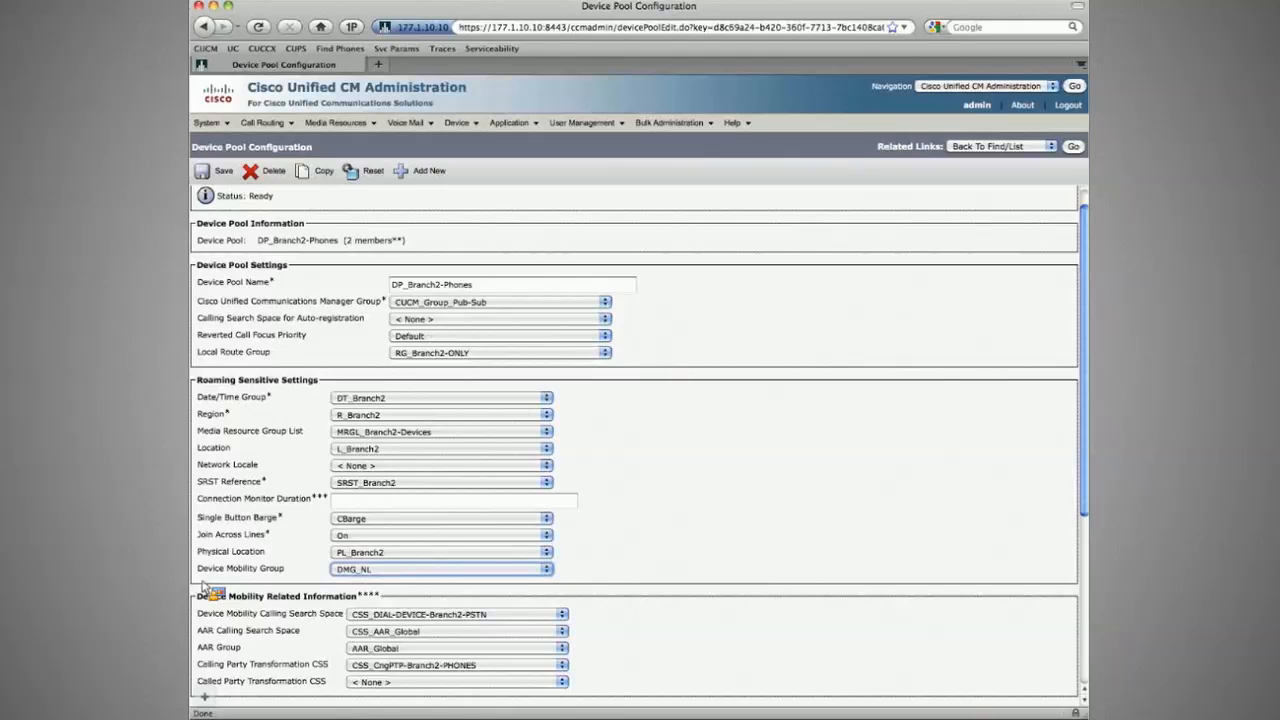
{"action": "scroll", "coordinate": [400, 592], "scroll_direction": "down", "scroll_amount": 1}
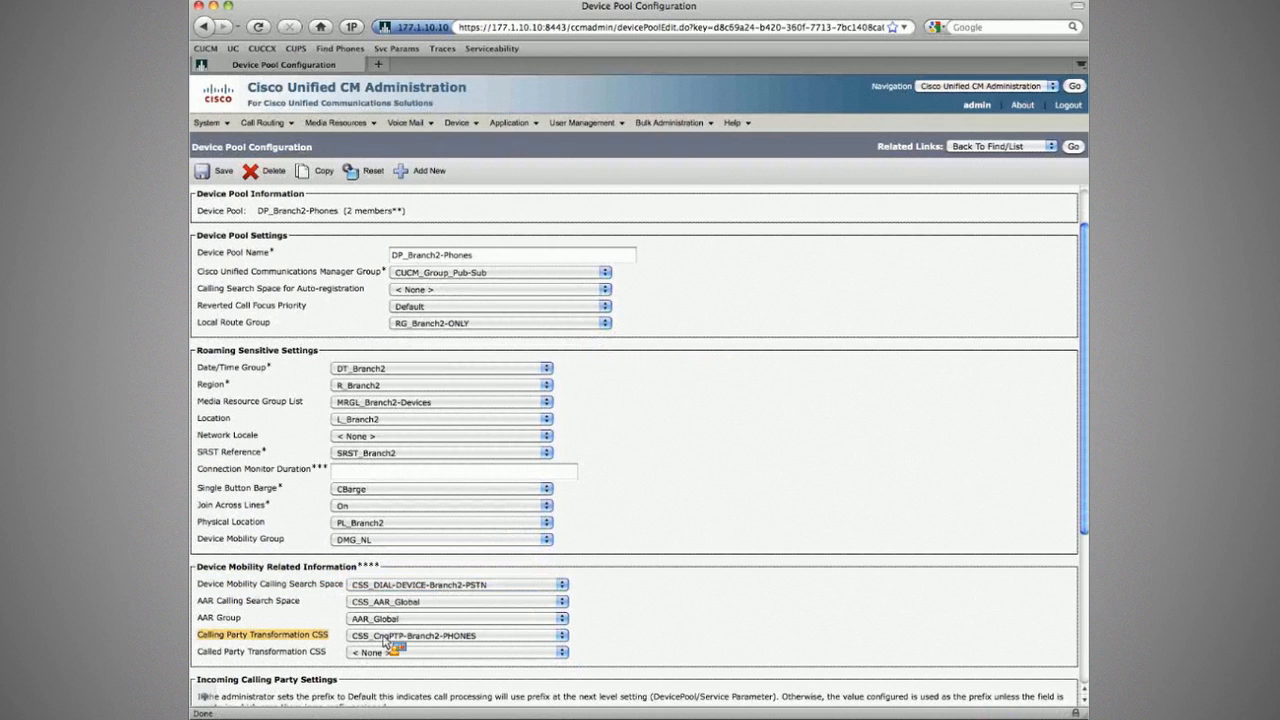
{"action": "left_click", "coordinate": [435, 587]}
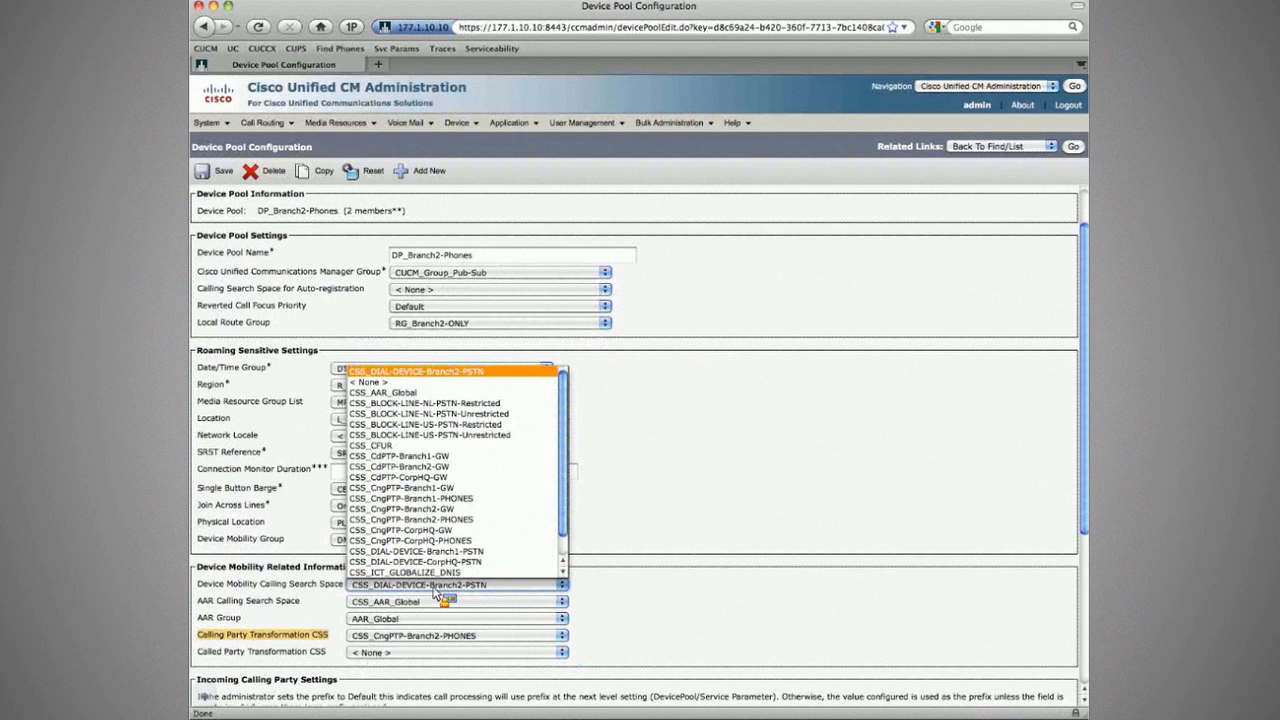
{"action": "left_click", "coordinate": [477, 637]}
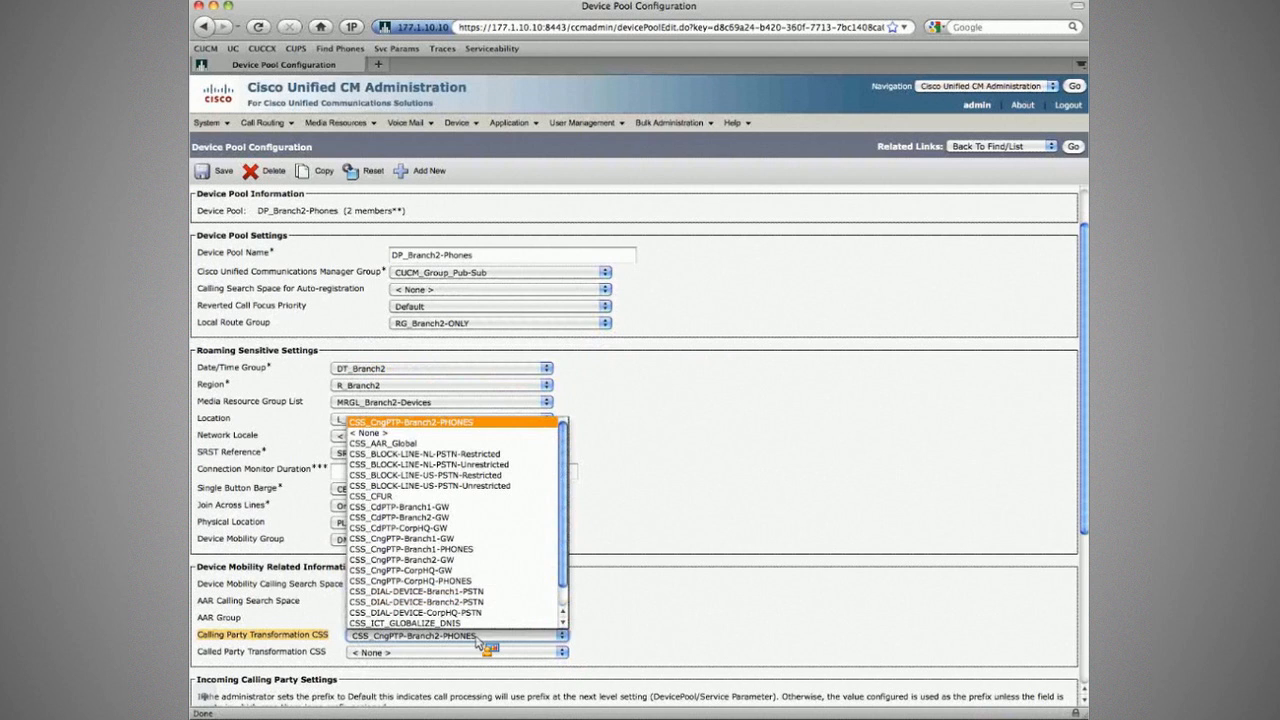
{"action": "left_click", "coordinate": [477, 640]}
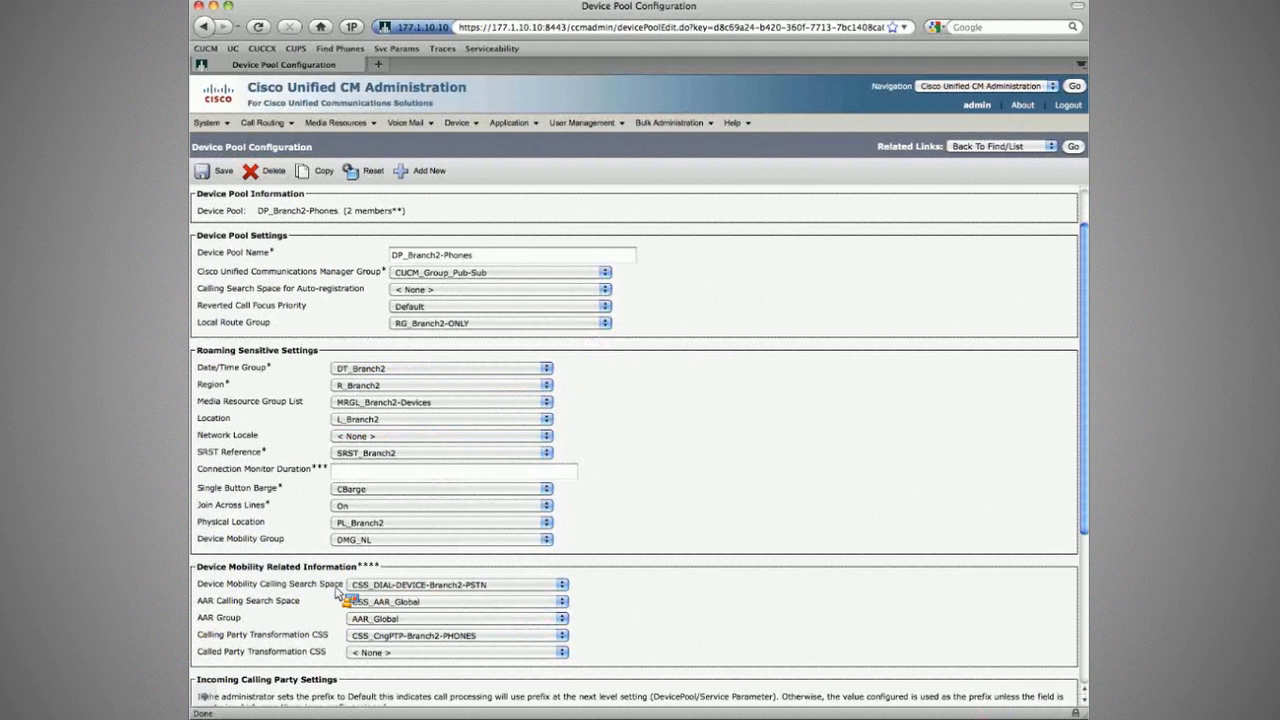
{"action": "left_click", "coordinate": [218, 171]}
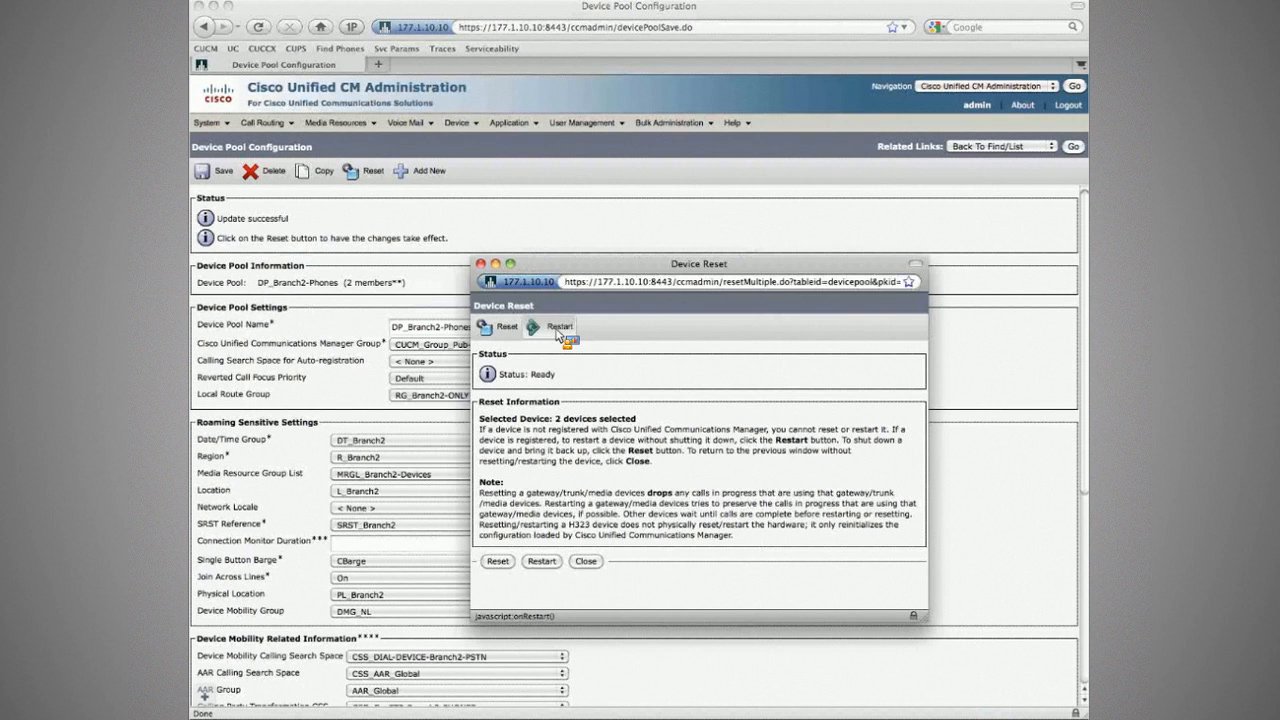
Step: Close the Device Reset window without resetting and list all five phones with their device pools
{"action": "left_click", "coordinate": [481, 264]}
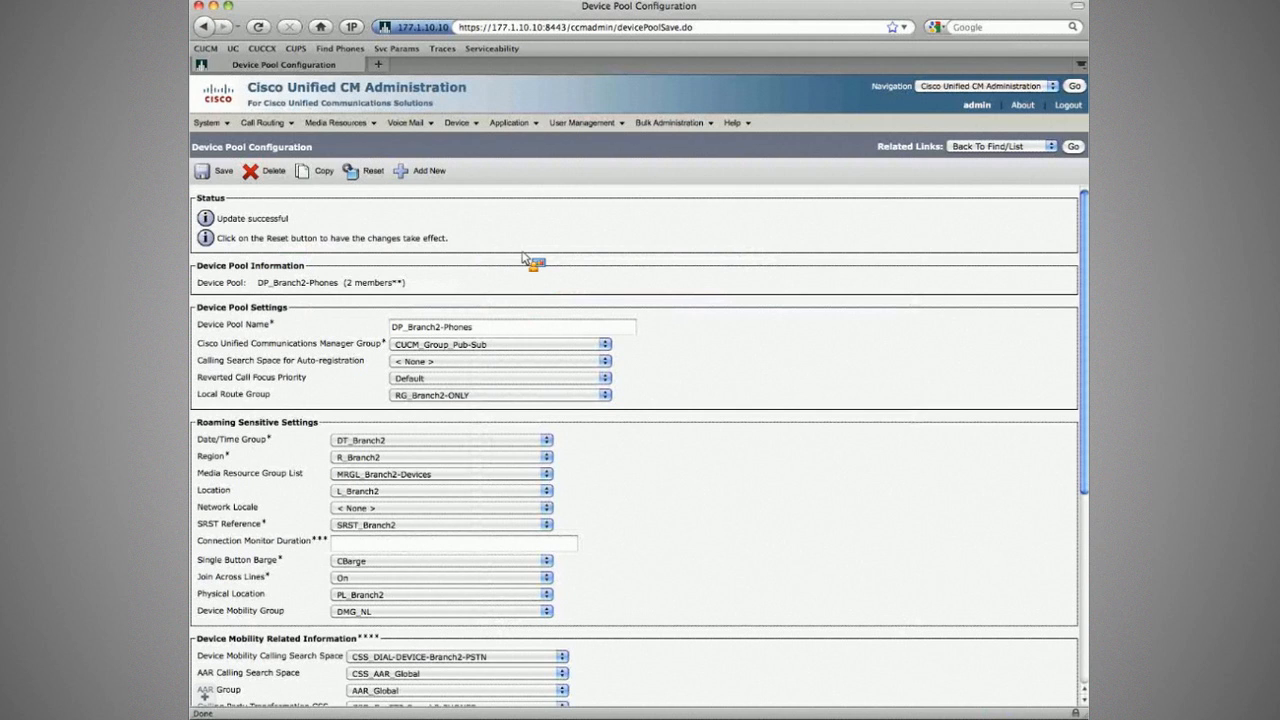
{"action": "mouse_move", "coordinate": [467, 130]}
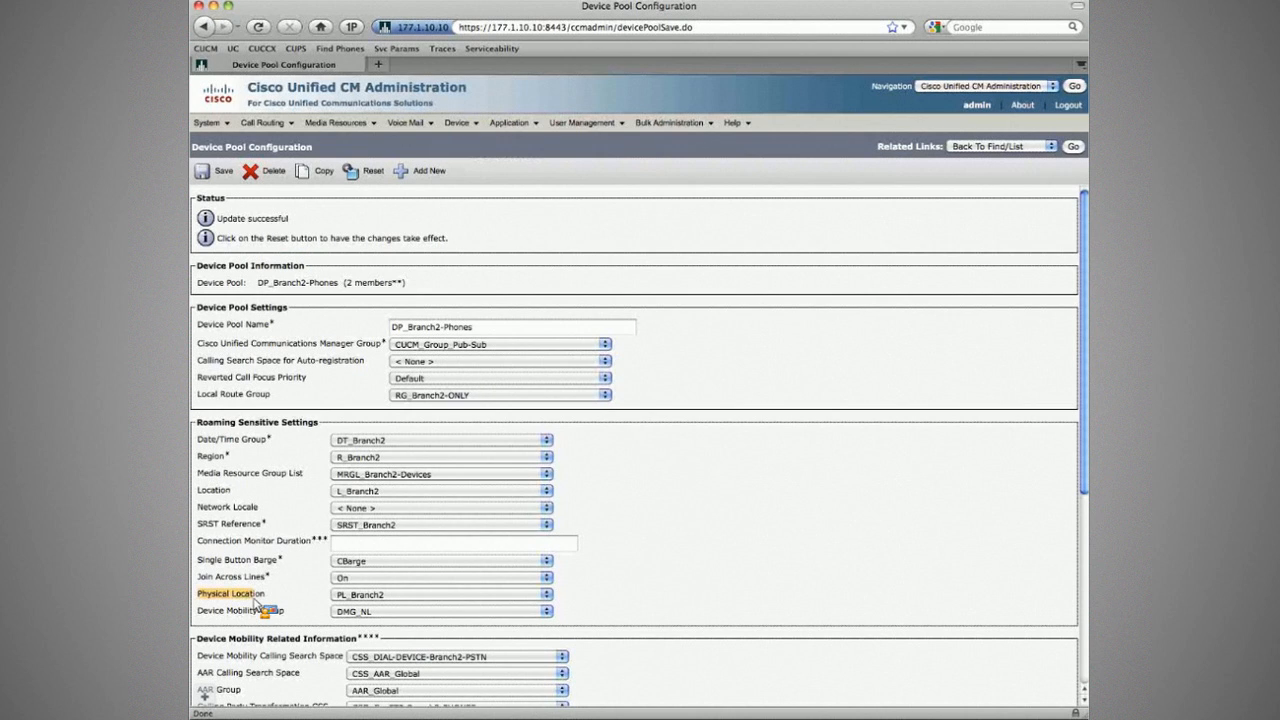
{"action": "left_click_drag", "start_coordinate": [254, 599], "coordinate": [280, 611]}
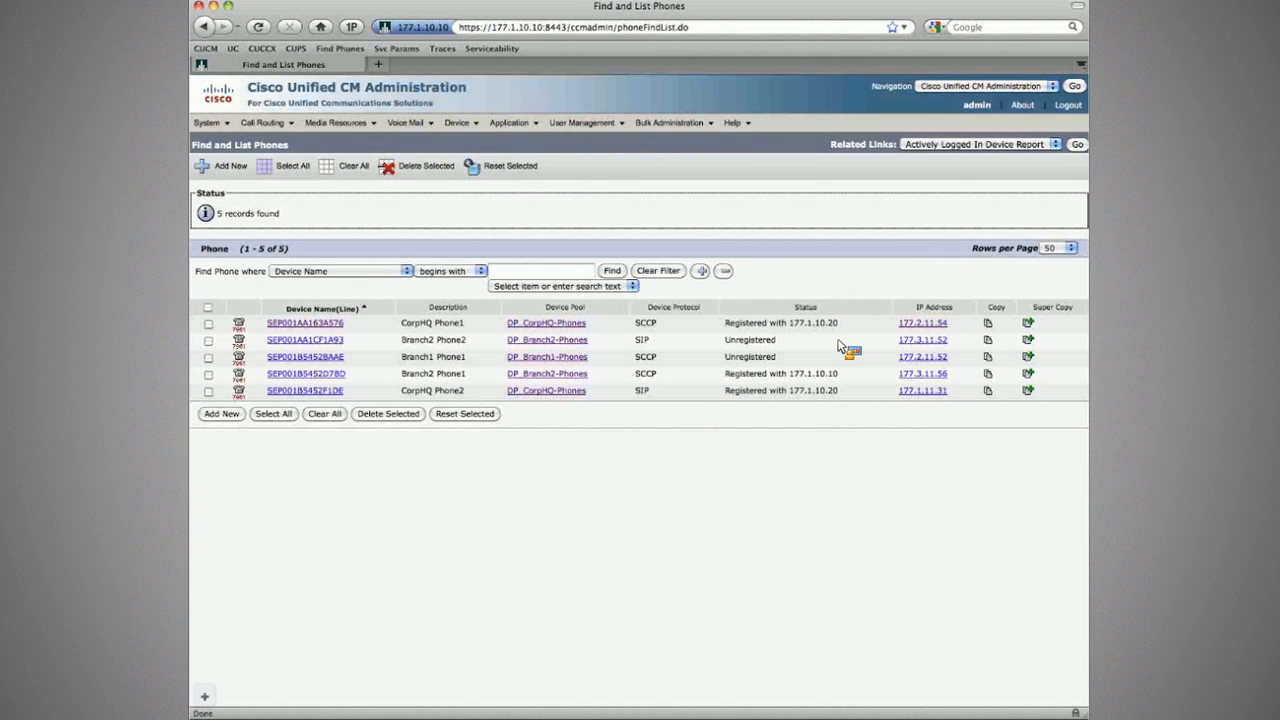
Step: Refresh the phone list and highlight CorpHQ Phone1's Unregistered status and IP address
{"action": "left_click", "coordinate": [611, 271]}
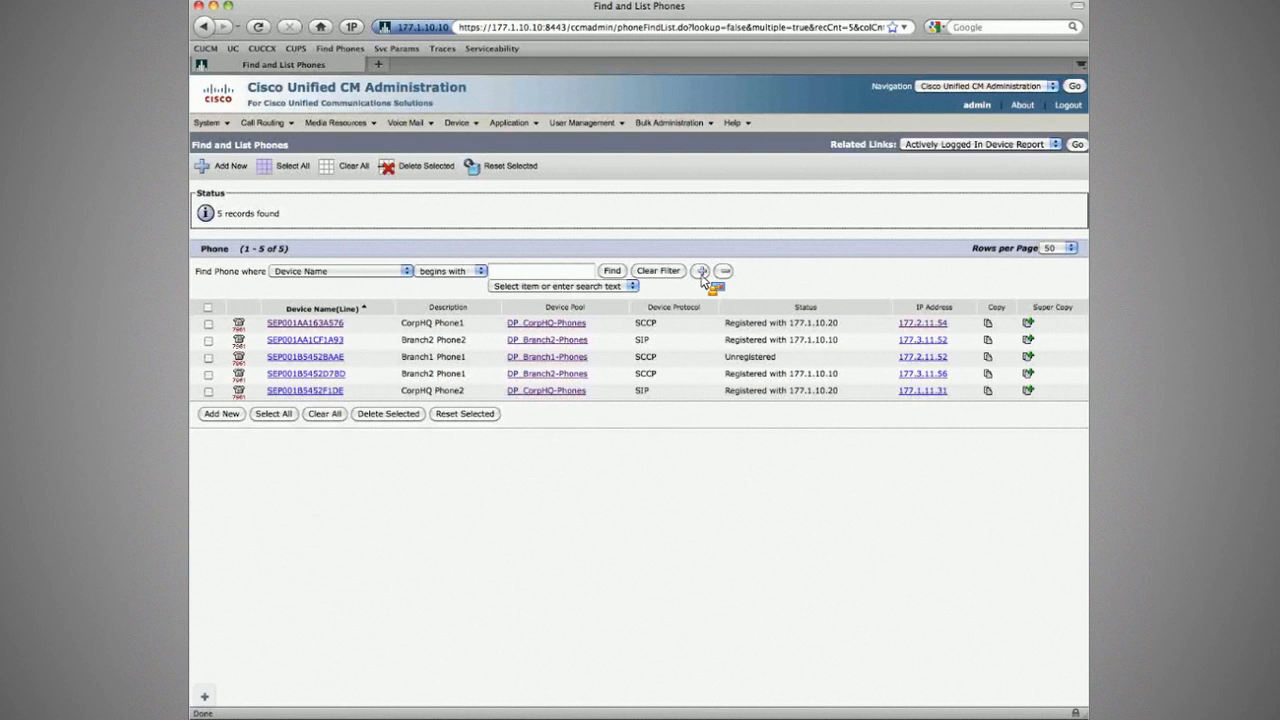
{"action": "left_click", "coordinate": [612, 271]}
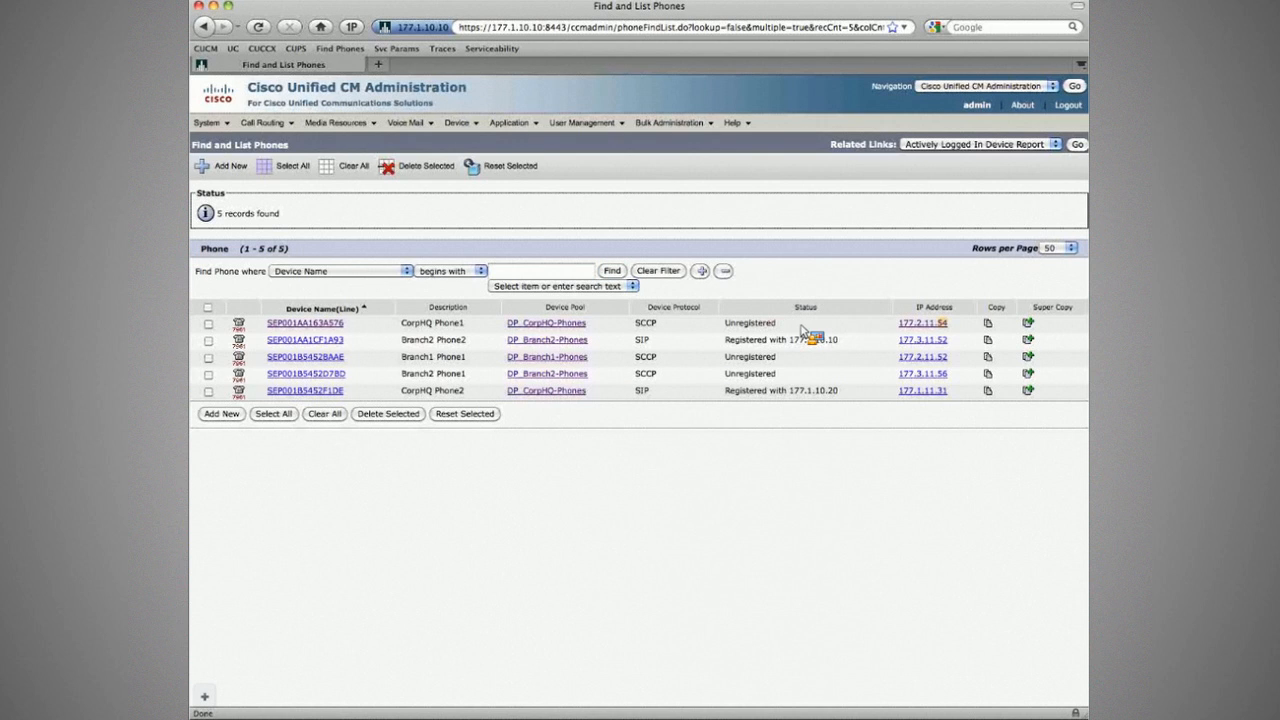
{"action": "left_click_drag", "start_coordinate": [800, 326], "coordinate": [724, 325]}
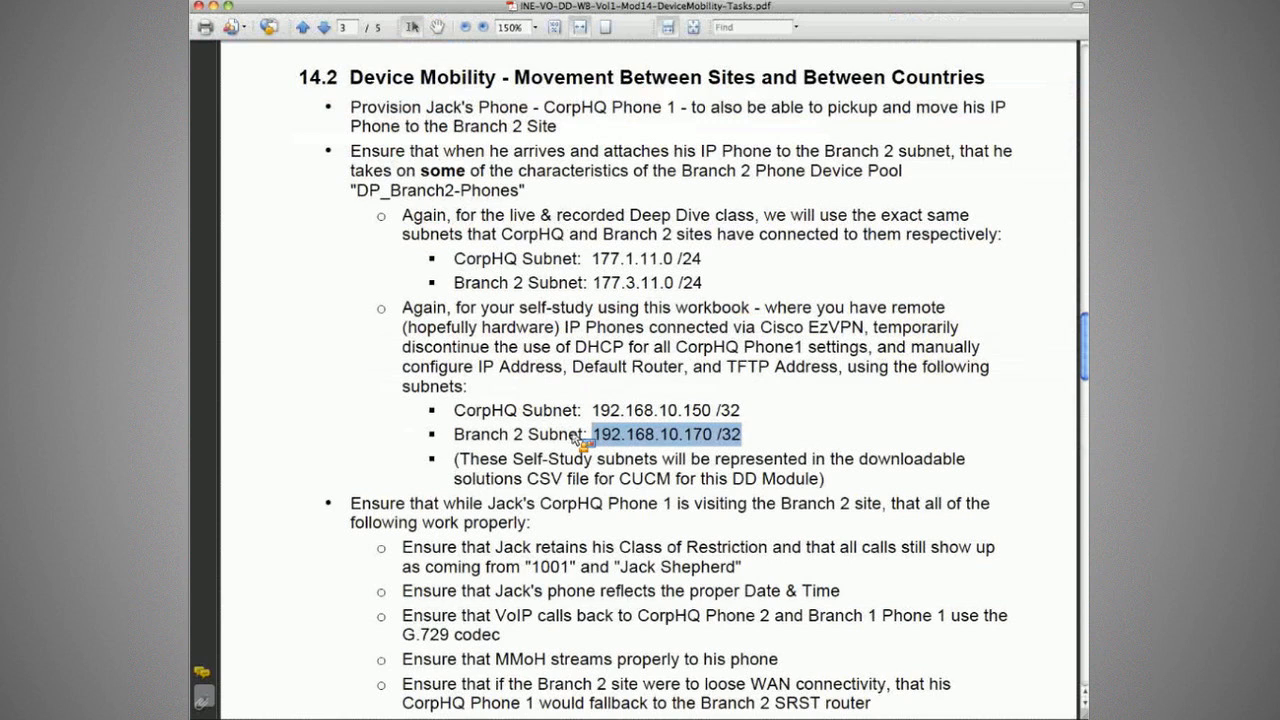
{"action": "scroll", "coordinate": [660, 215], "scroll_direction": "down", "scroll_amount": 5}
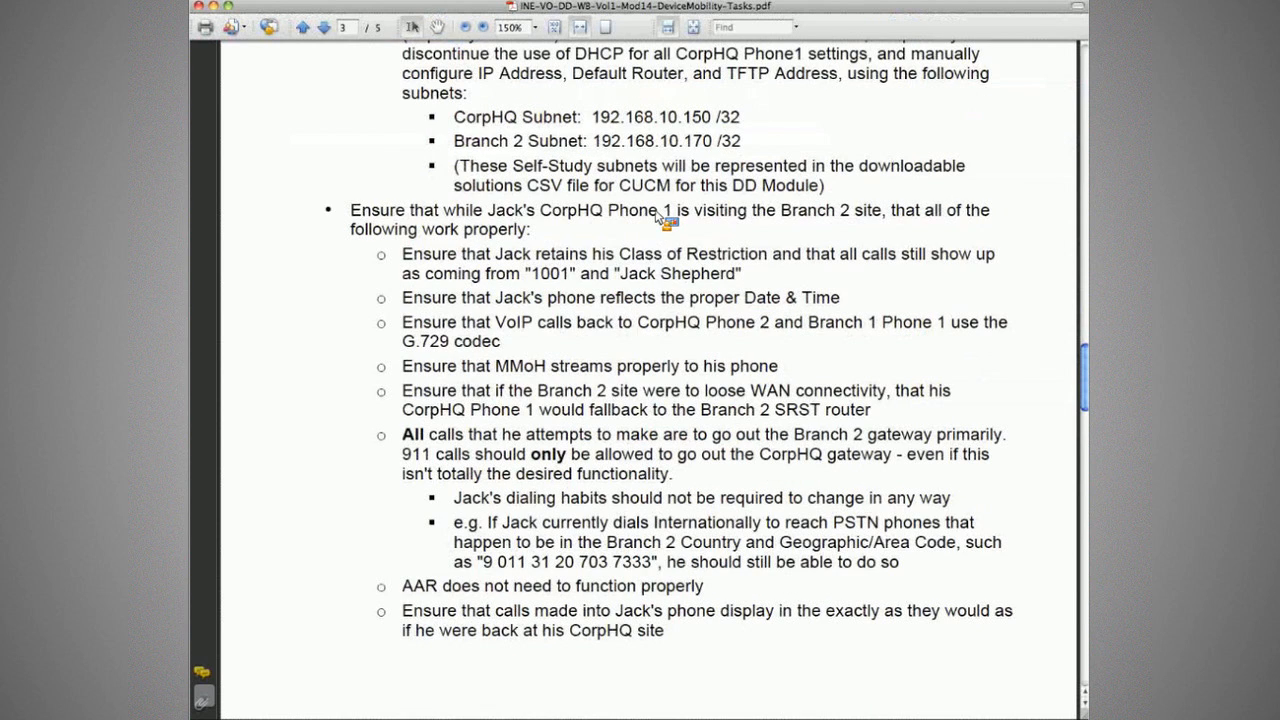
{"action": "left_click_drag", "start_coordinate": [441, 210], "coordinate": [670, 213]}
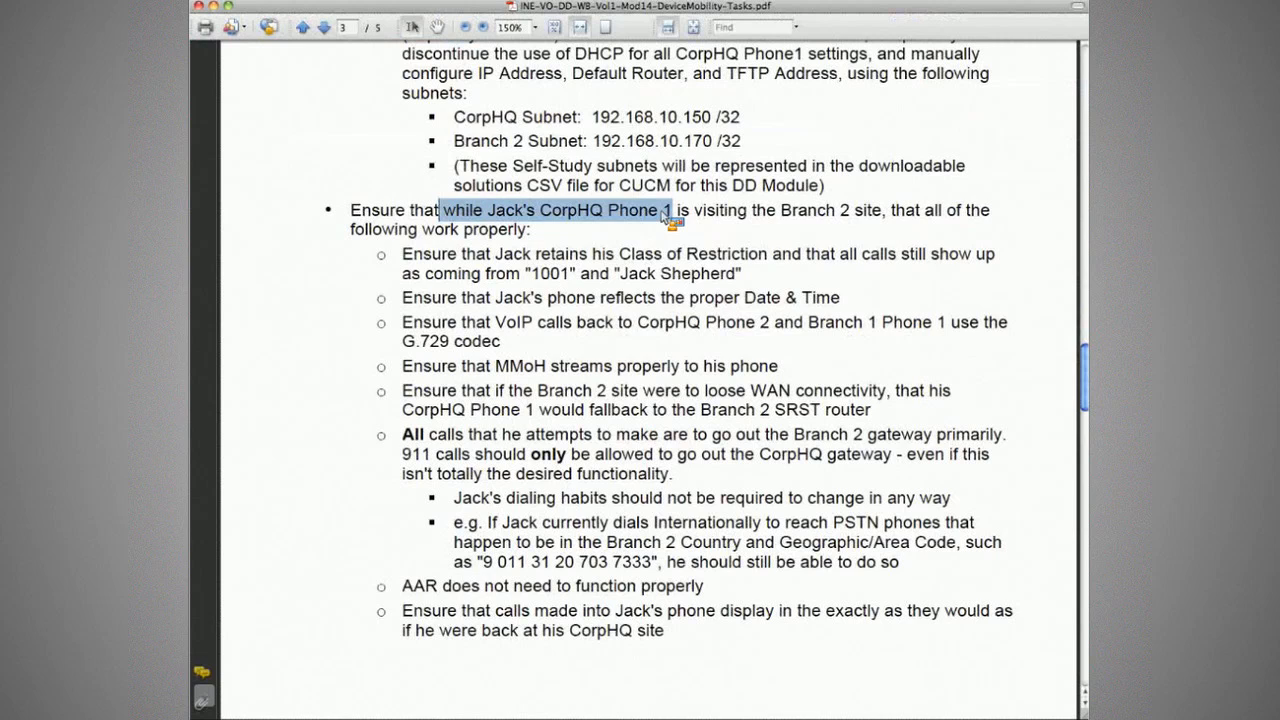
{"action": "left_click_drag", "start_coordinate": [404, 255], "coordinate": [740, 292]}
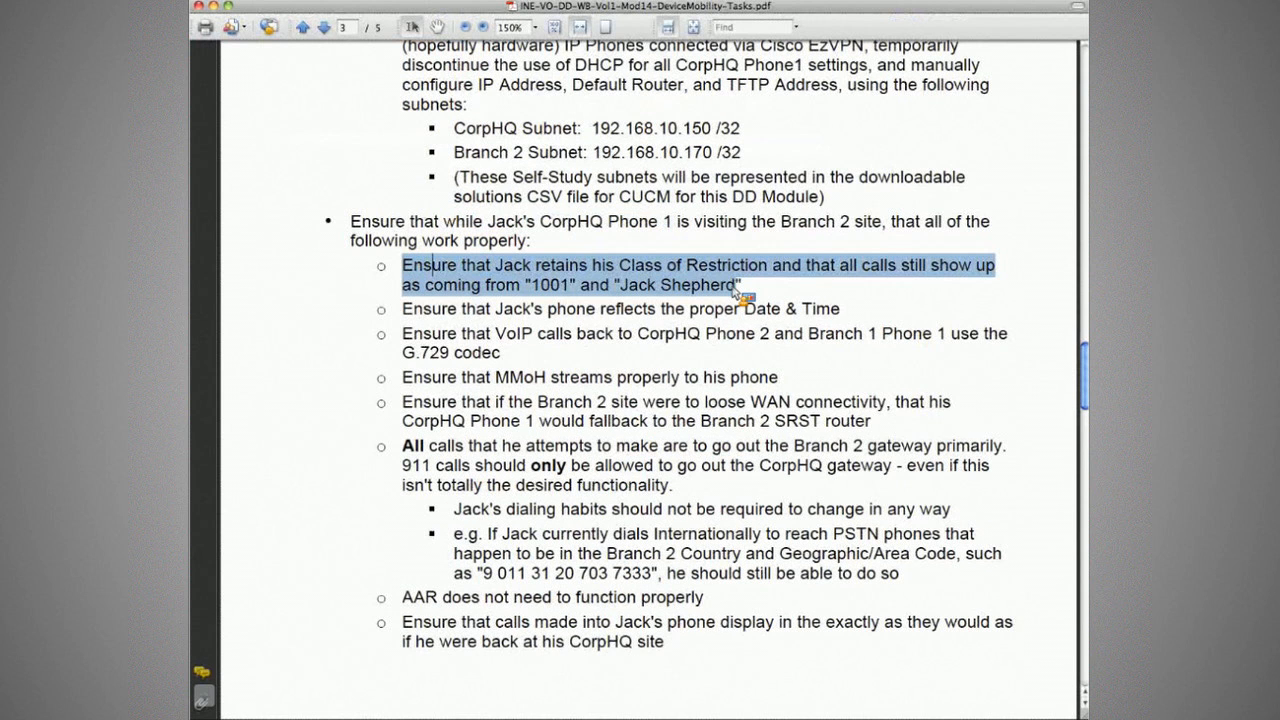
{"action": "left_click_drag", "start_coordinate": [738, 292], "coordinate": [760, 298]}
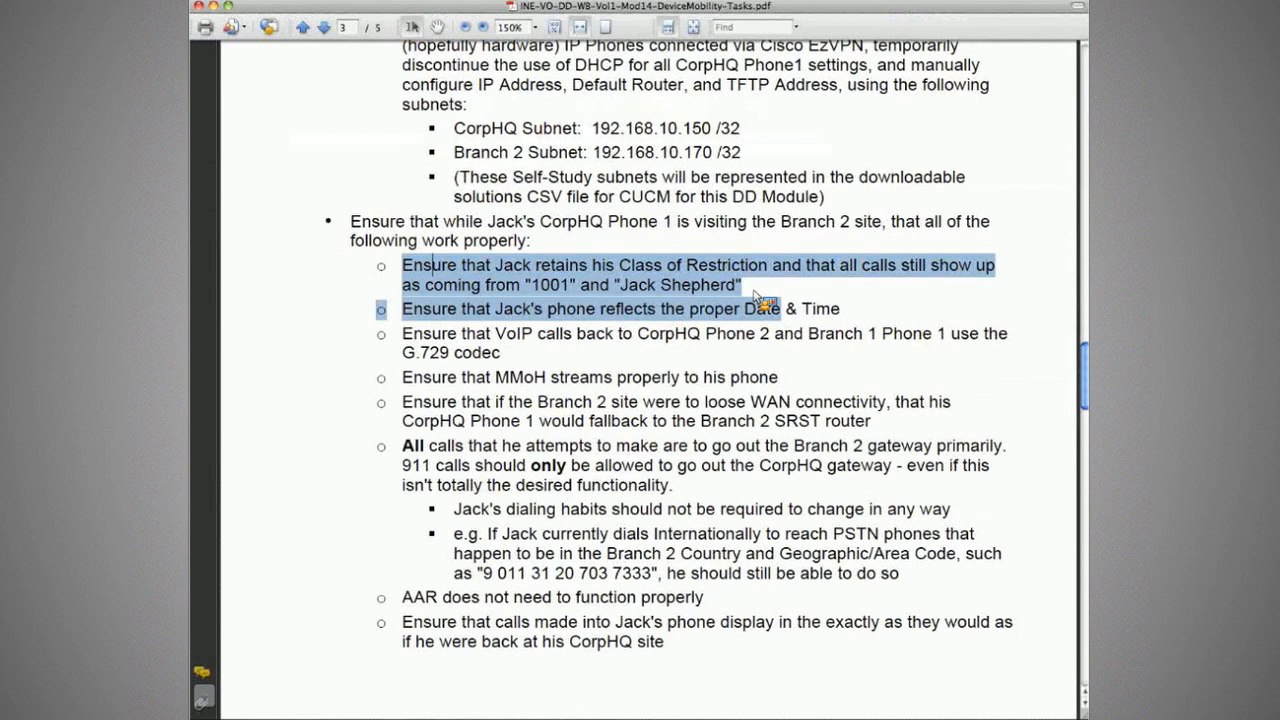
{"action": "left_click_drag", "start_coordinate": [841, 309], "coordinate": [405, 314]}
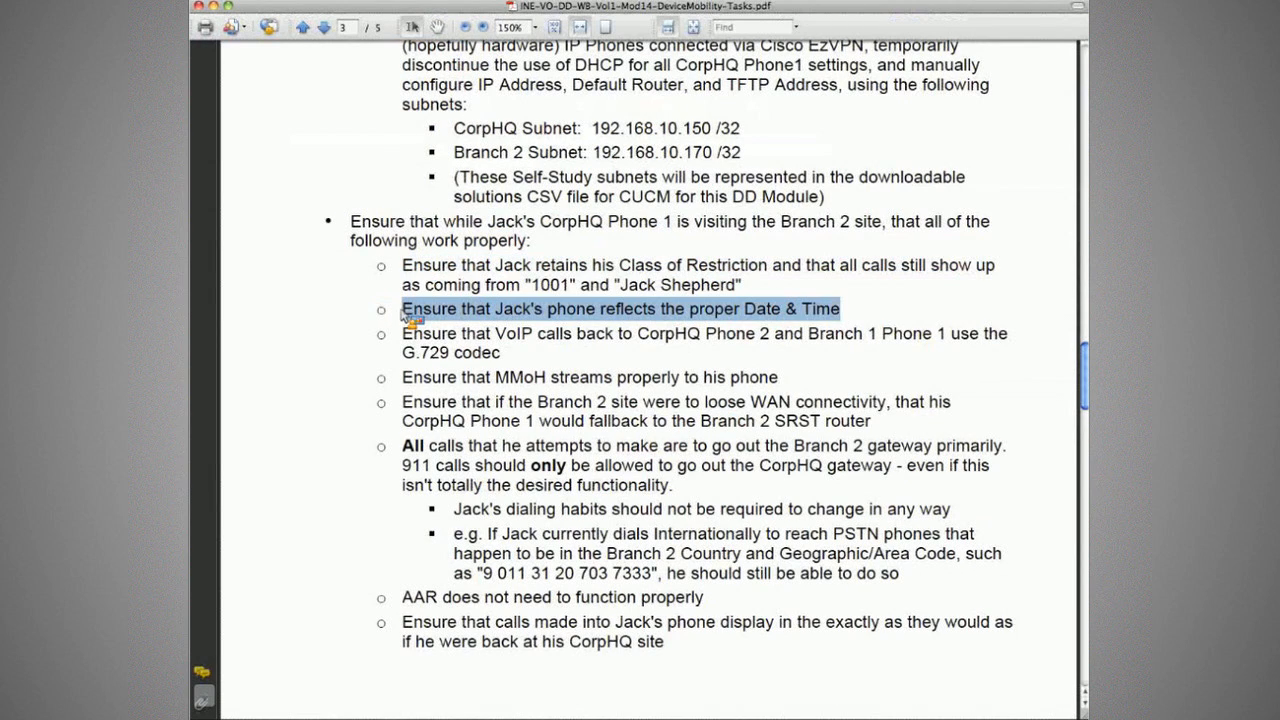
{"action": "left_click", "coordinate": [406, 314]}
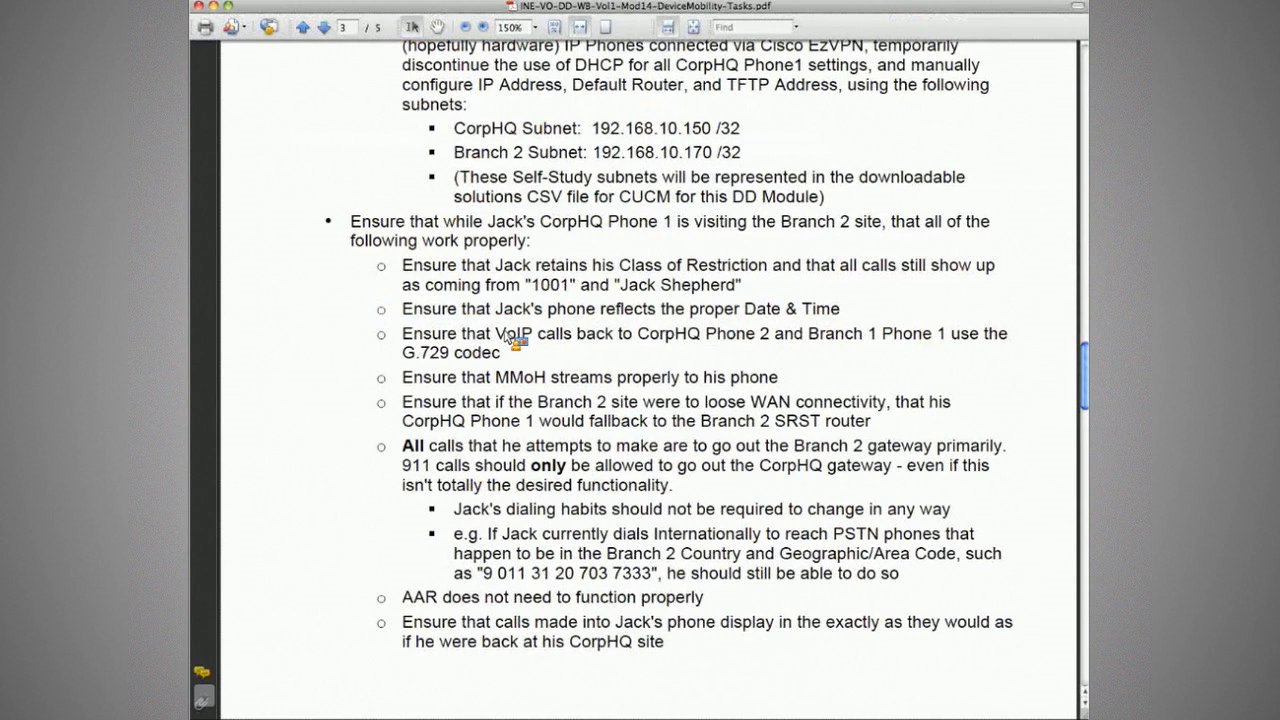
{"action": "left_click_drag", "start_coordinate": [462, 334], "coordinate": [775, 338]}
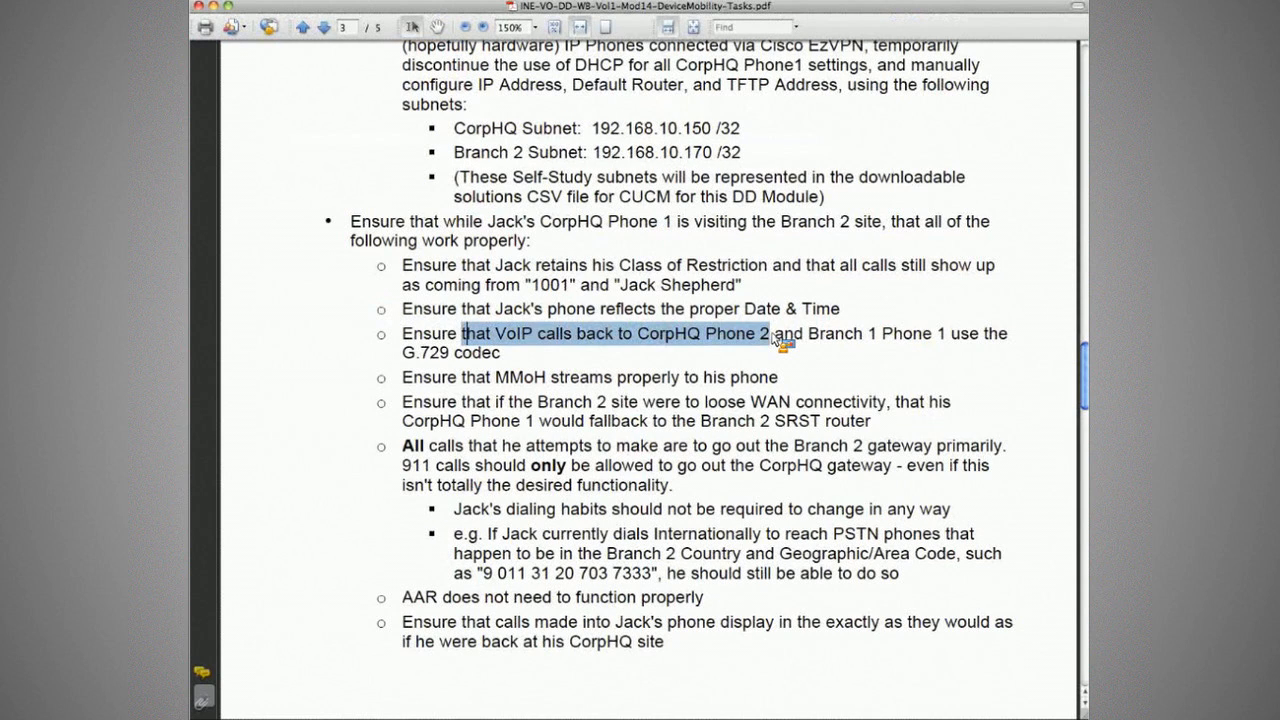
{"action": "left_click", "coordinate": [925, 355]}
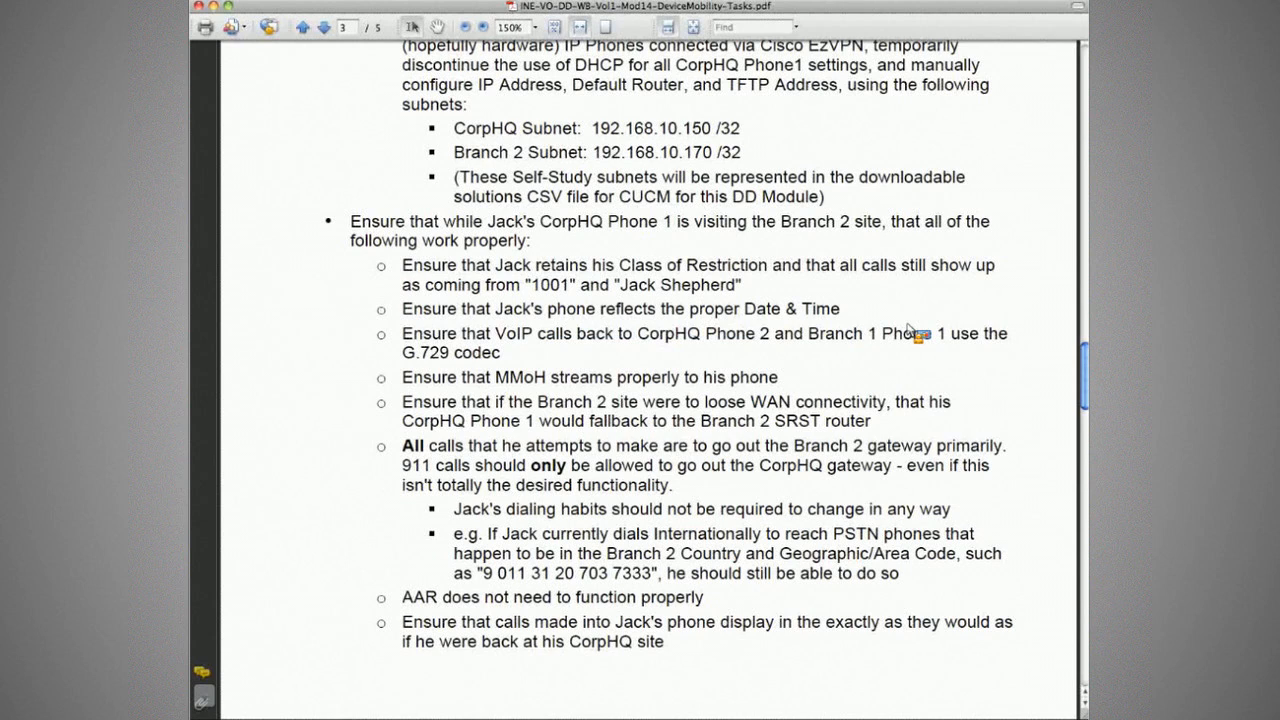
{"action": "left_click_drag", "start_coordinate": [402, 377], "coordinate": [595, 387]}
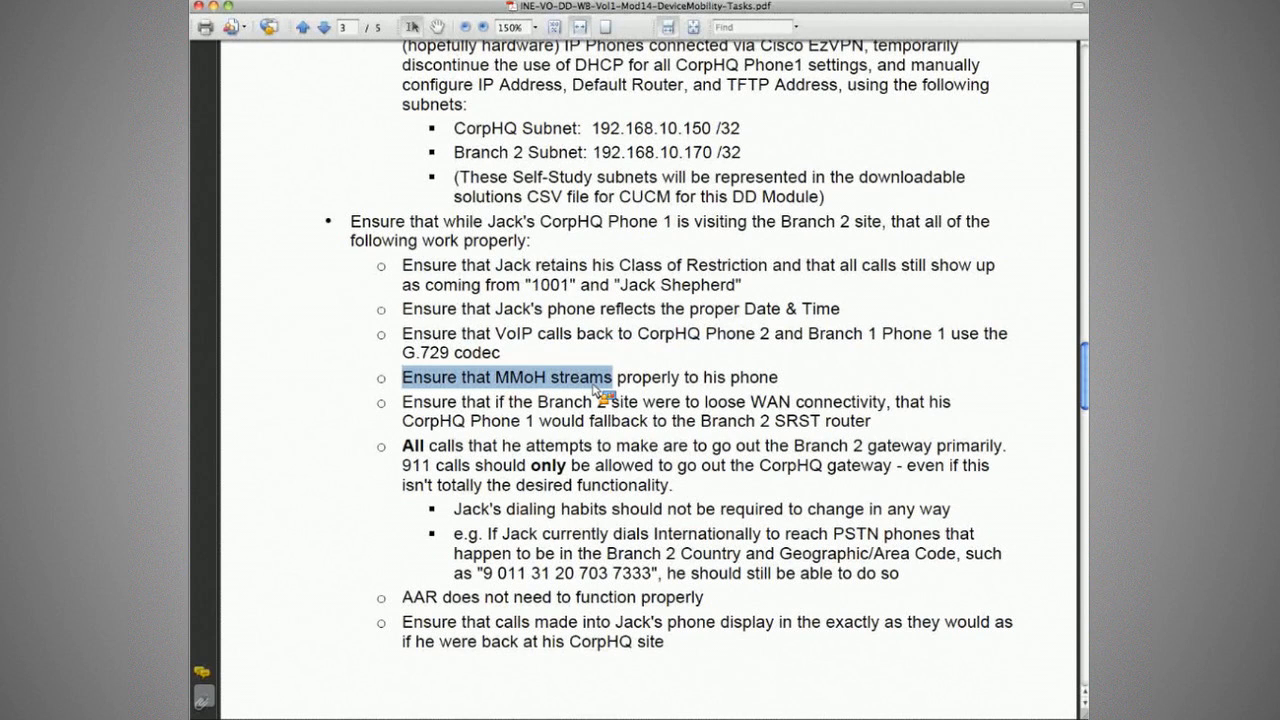
{"action": "left_click", "coordinate": [590, 377]}
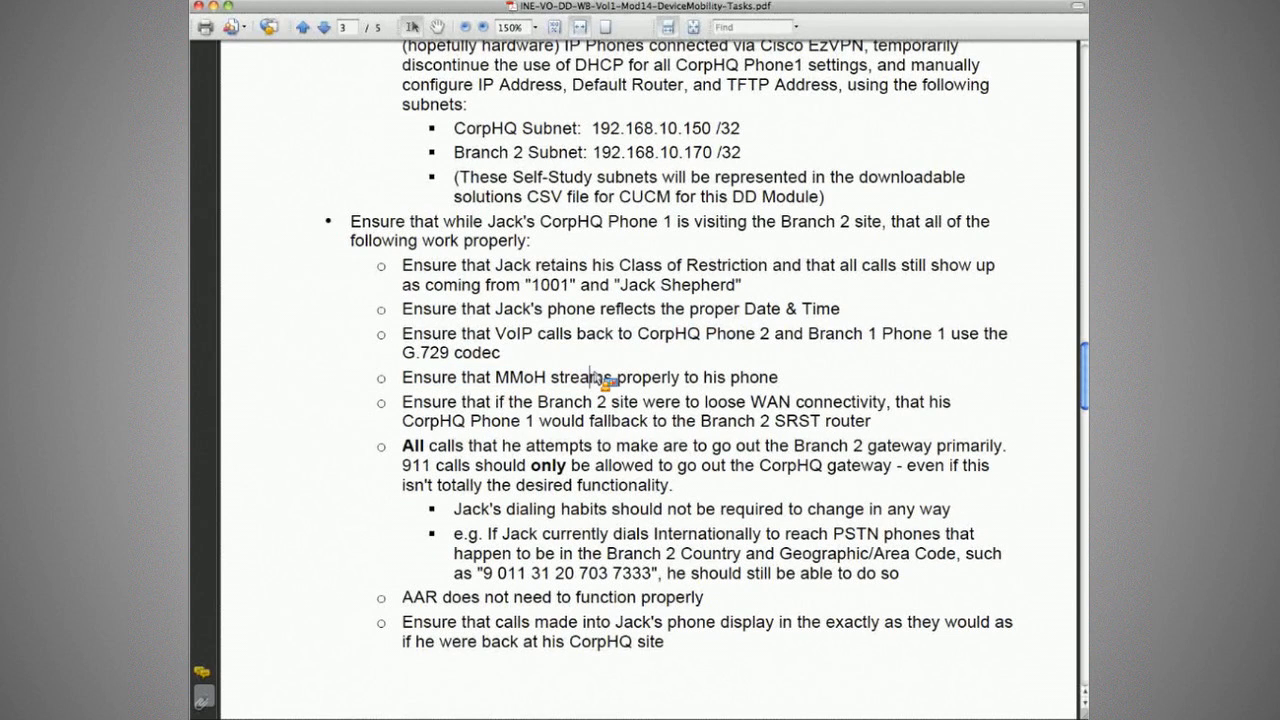
{"action": "left_click_drag", "start_coordinate": [509, 401], "coordinate": [836, 421]}
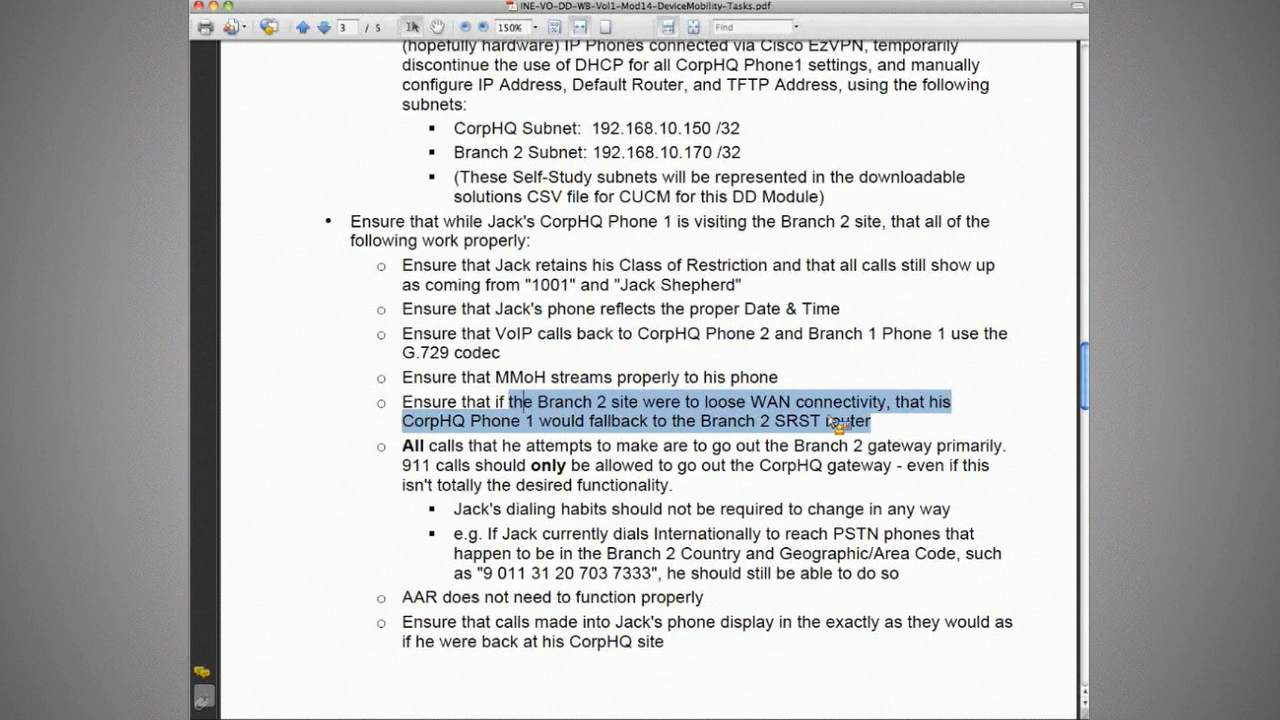
{"action": "left_click", "coordinate": [830, 424]}
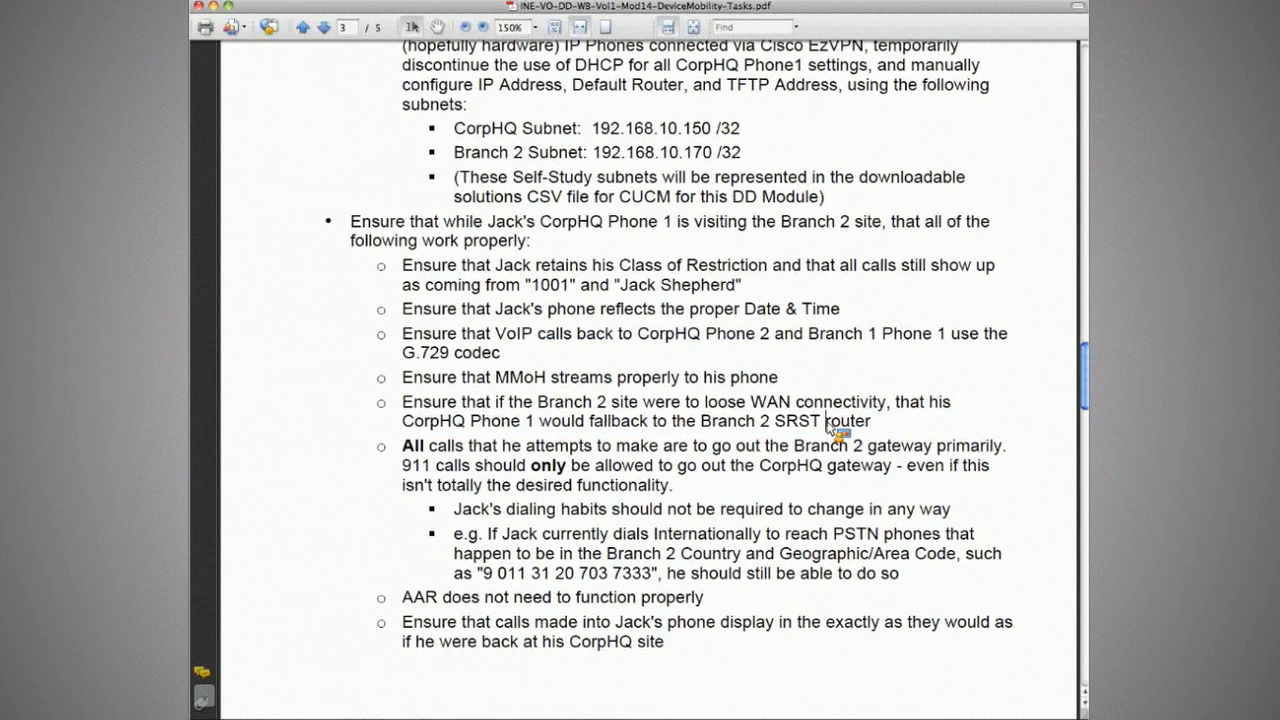
{"action": "left_click_drag", "start_coordinate": [403, 445], "coordinate": [816, 457]}
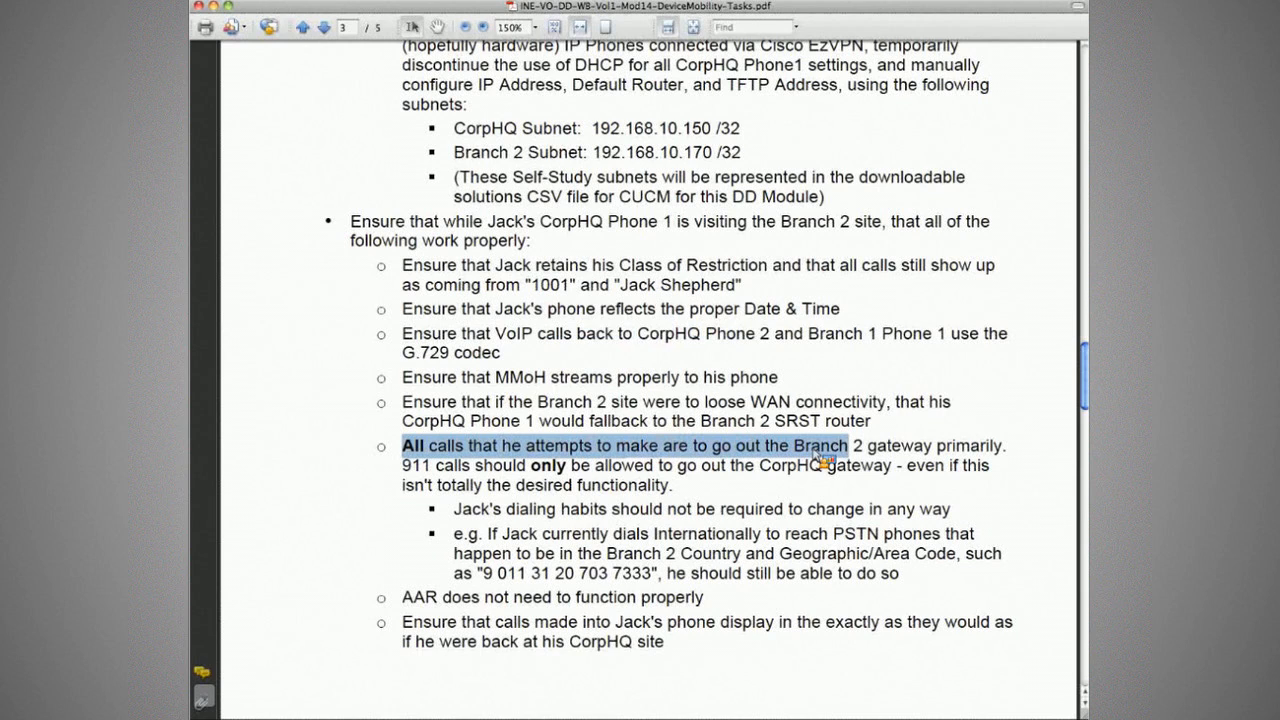
{"action": "left_click_drag", "start_coordinate": [820, 459], "coordinate": [860, 459]}
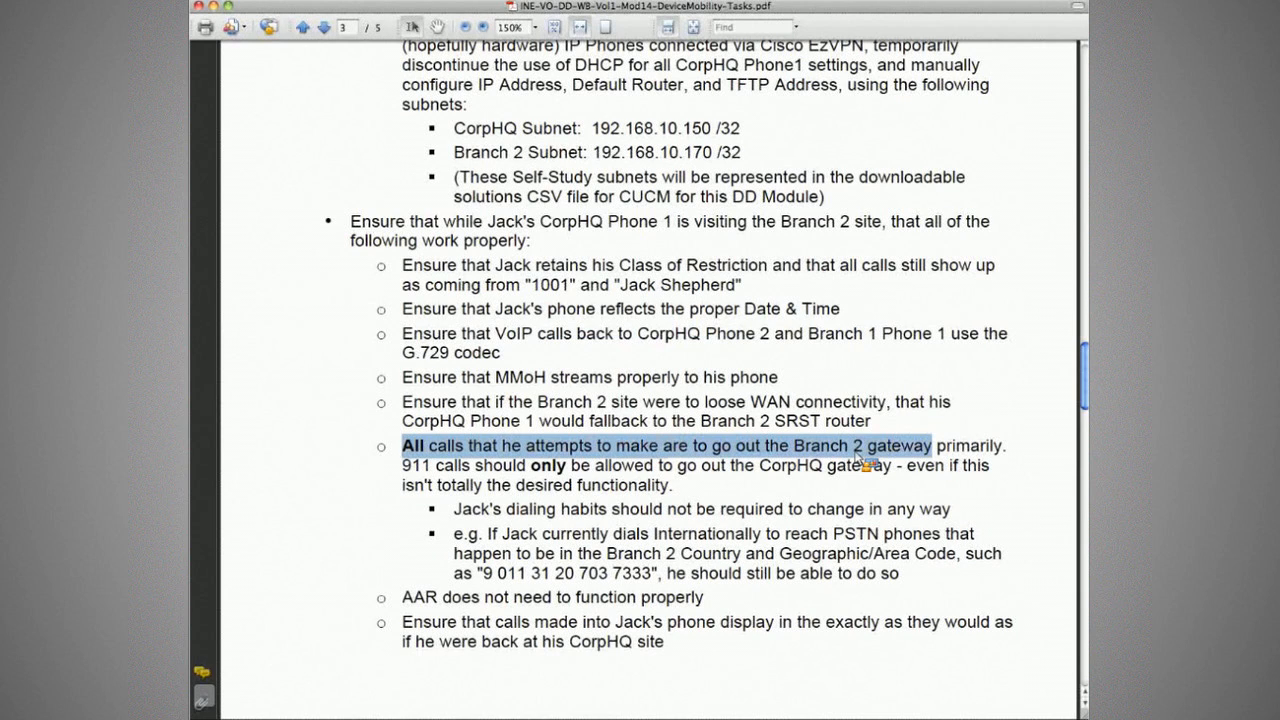
{"action": "left_click_drag", "start_coordinate": [403, 465], "coordinate": [891, 466]}
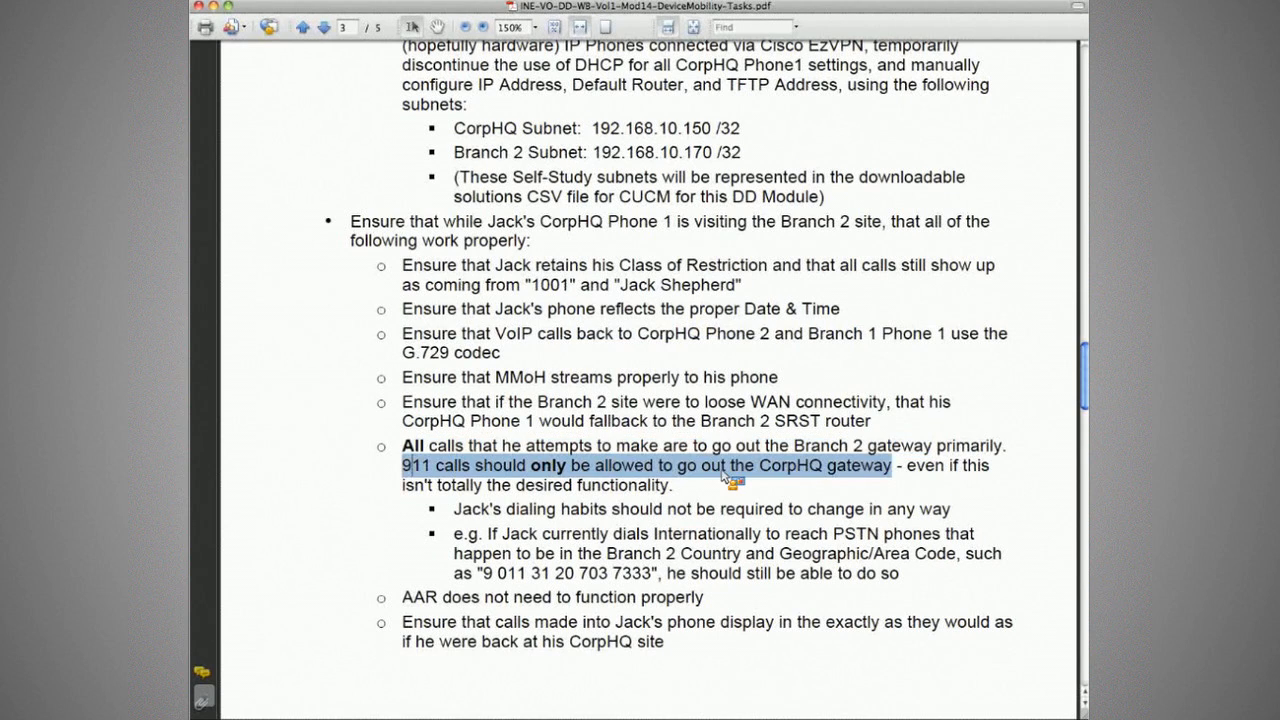
{"action": "left_click", "coordinate": [403, 447]}
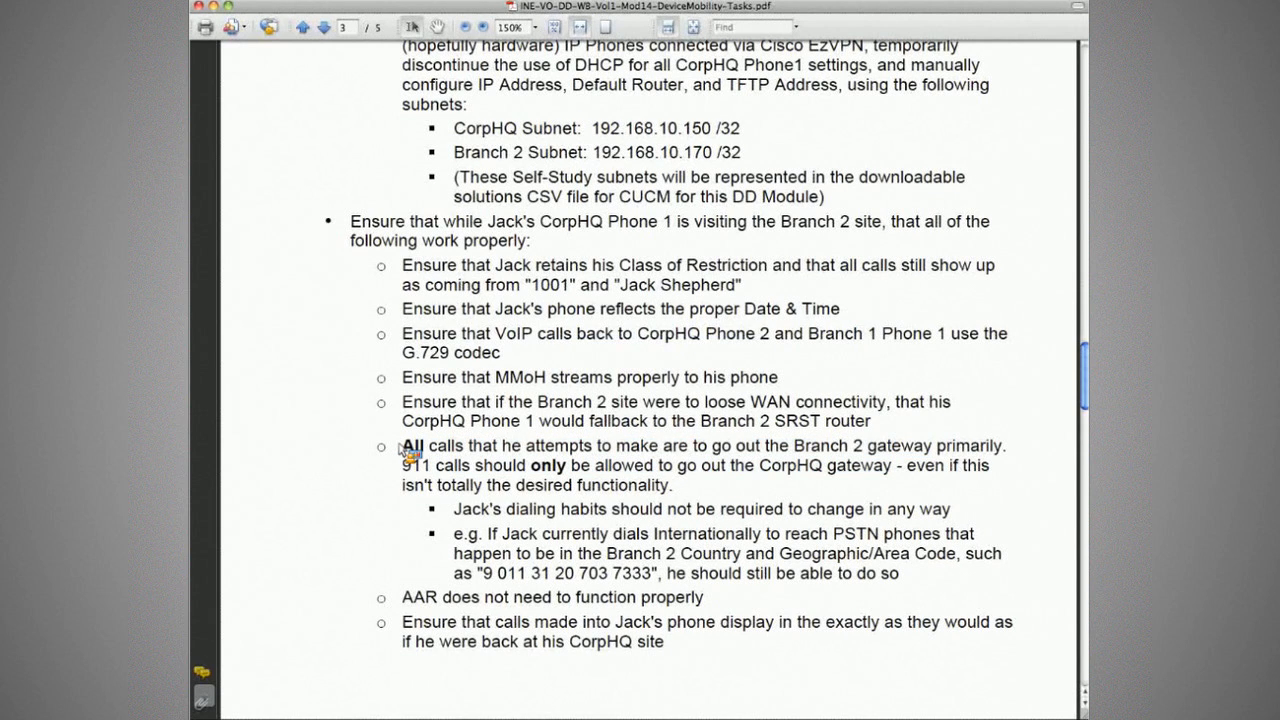
{"action": "left_click_drag", "start_coordinate": [405, 449], "coordinate": [1013, 458]}
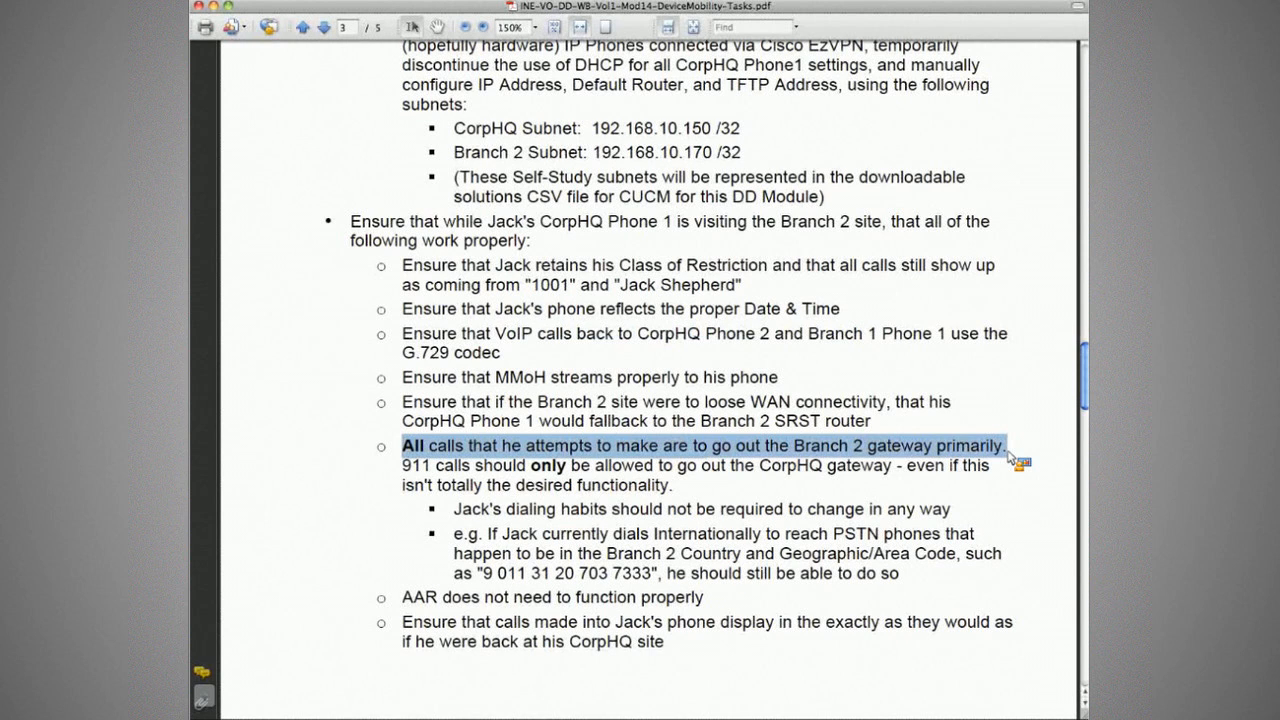
{"action": "left_click", "coordinate": [1022, 458]}
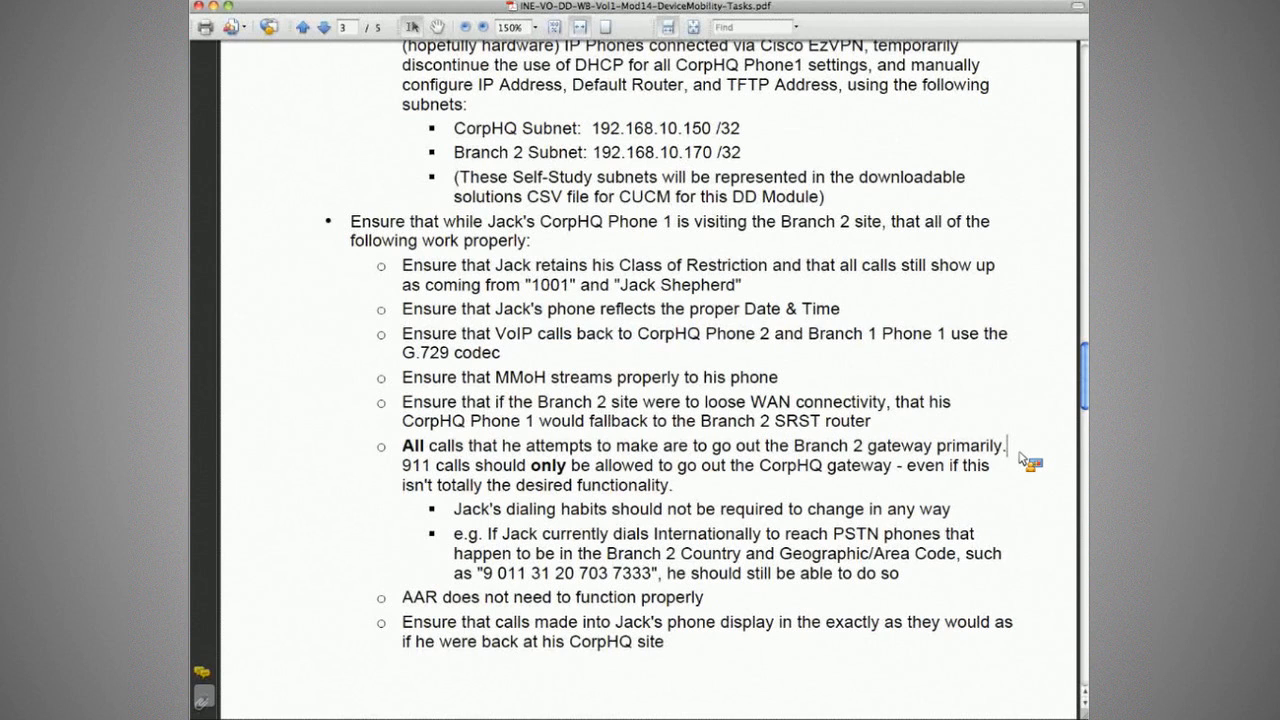
Step: Back in the browser, open the DP_Branch2-Phones device pool from the Device Pool list
{"action": "key", "text": "super+Tab"}
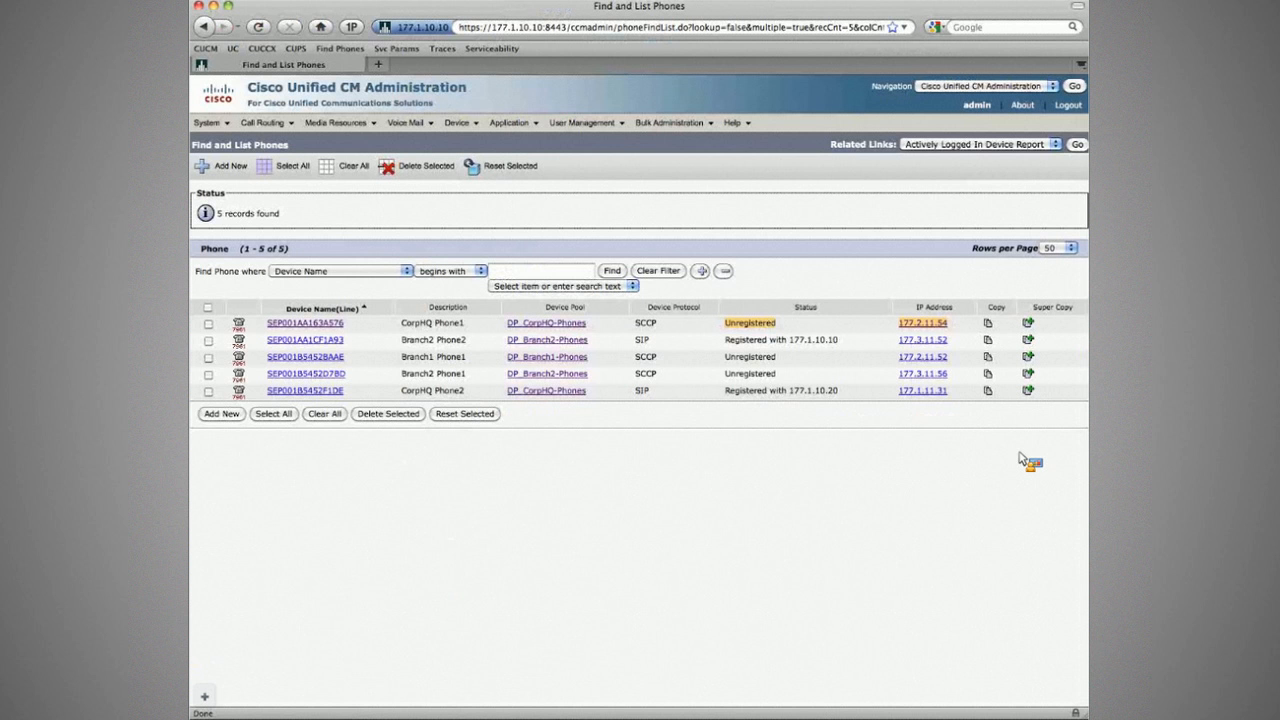
{"action": "left_click", "coordinate": [210, 122]}
{"action": "mouse_move", "coordinate": [250, 386]}
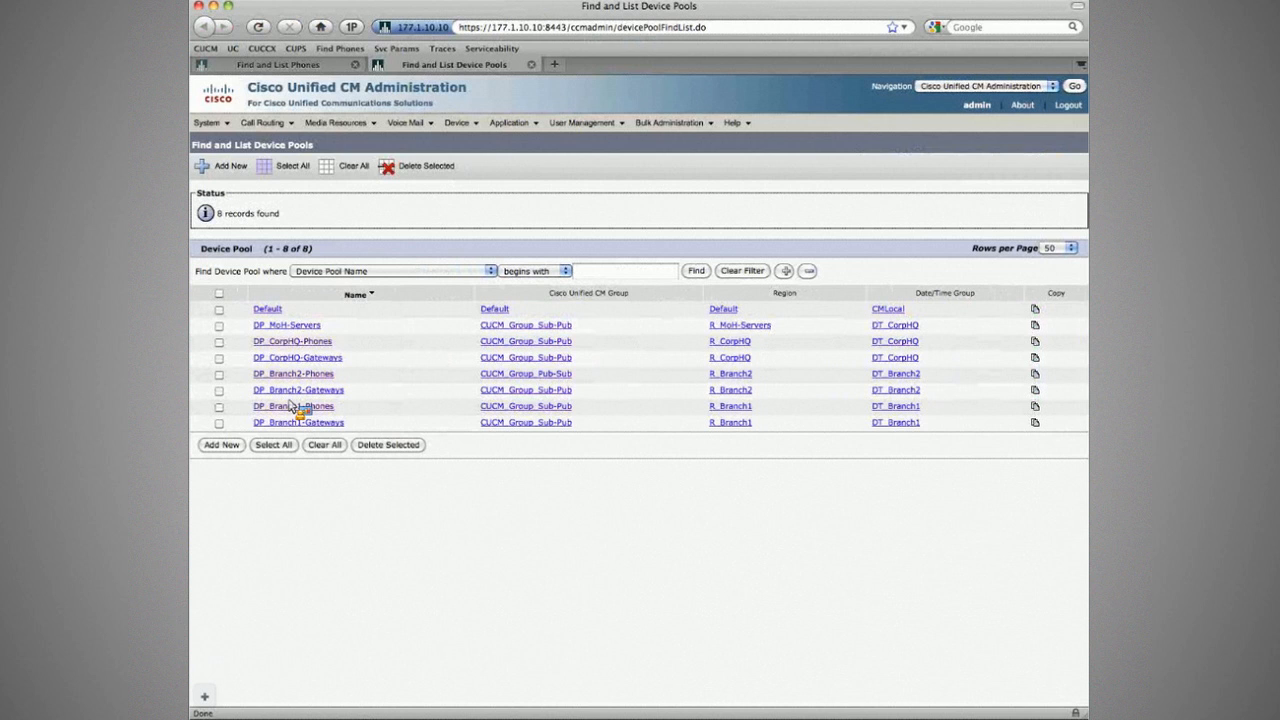
{"action": "left_click", "coordinate": [293, 406]}
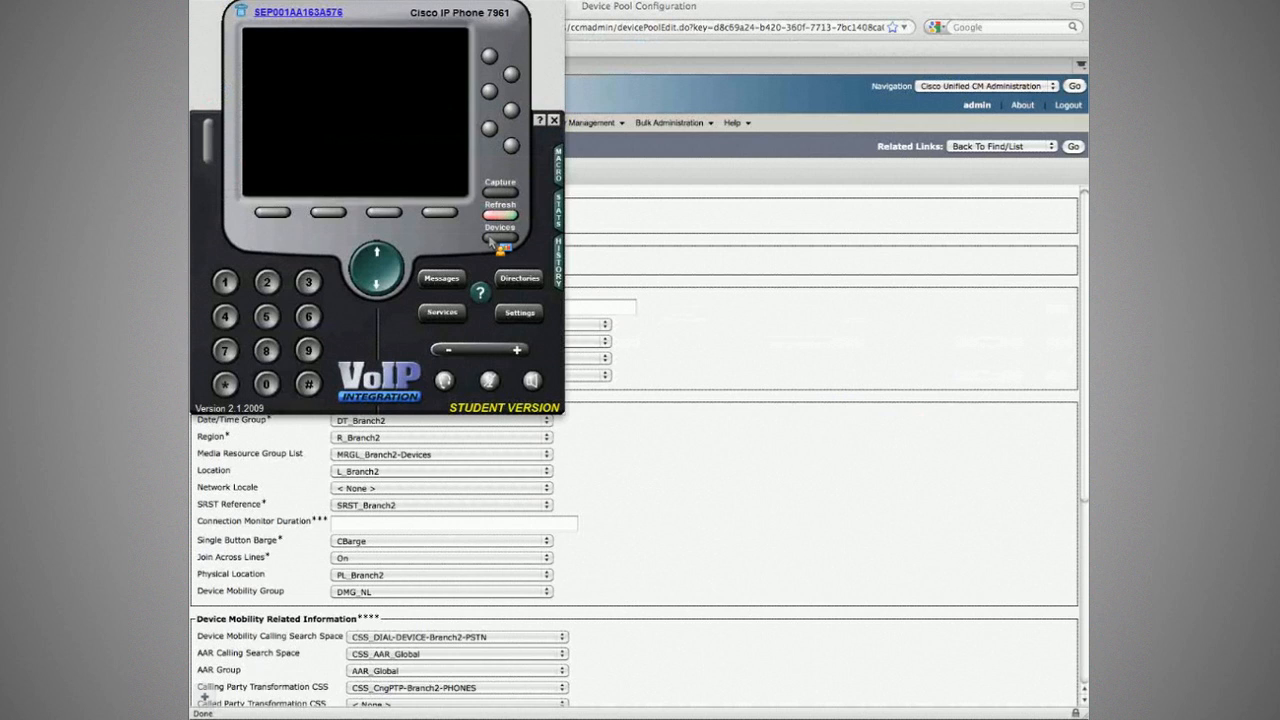
Step: Take control of CorpHQ Phone 1 in the emulator and confirm its DHCP address 177.3.11.55
{"action": "left_click", "coordinate": [496, 238]}
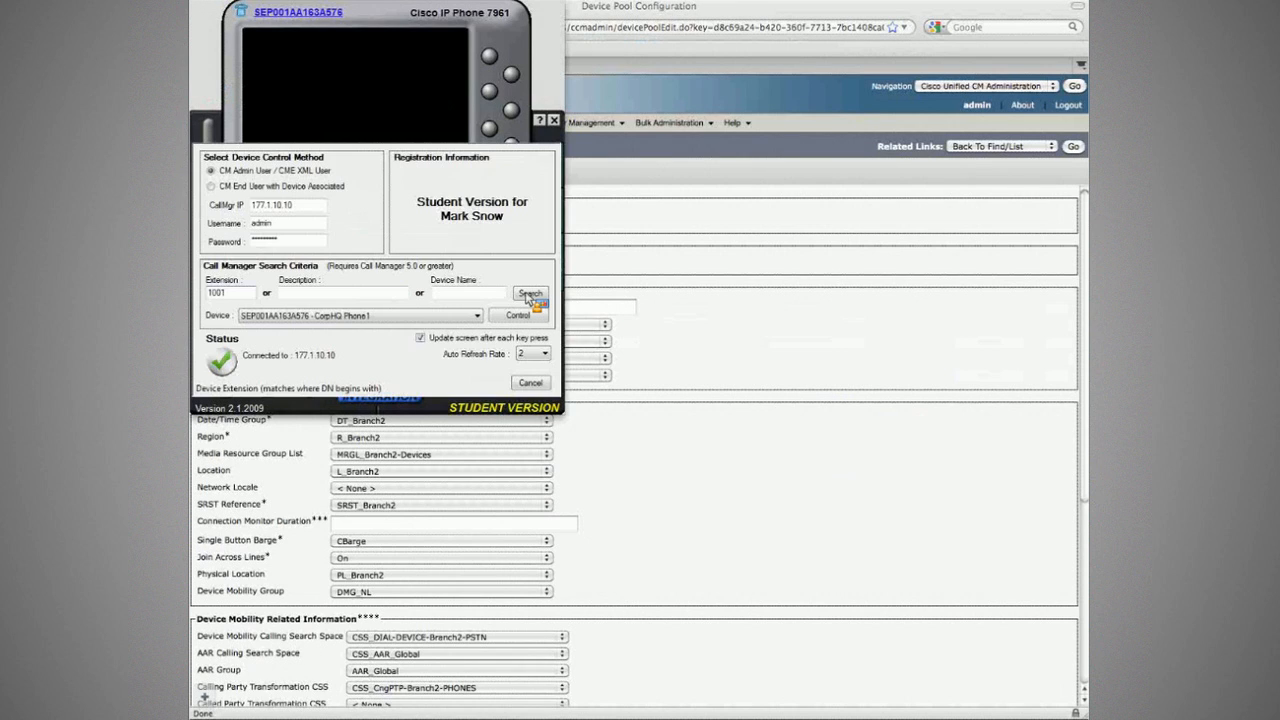
{"action": "left_click", "coordinate": [518, 316]}
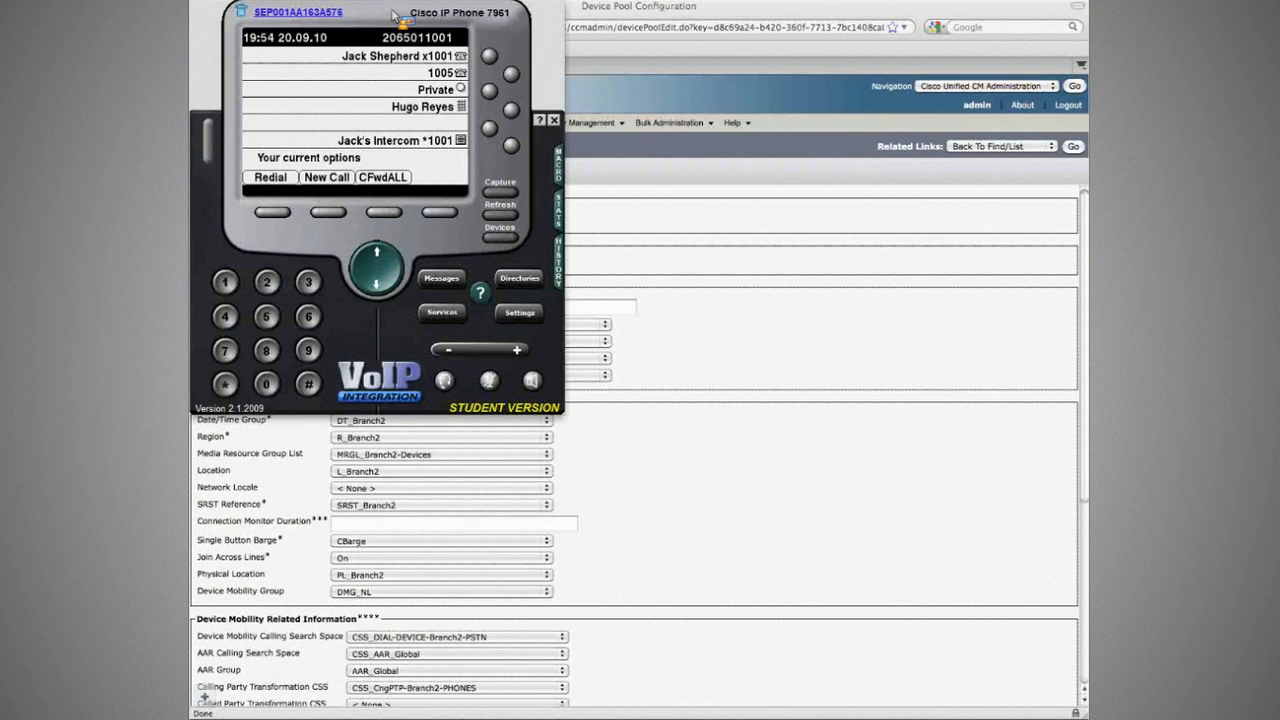
{"action": "left_click_drag", "start_coordinate": [394, 12], "coordinate": [415, 38]}
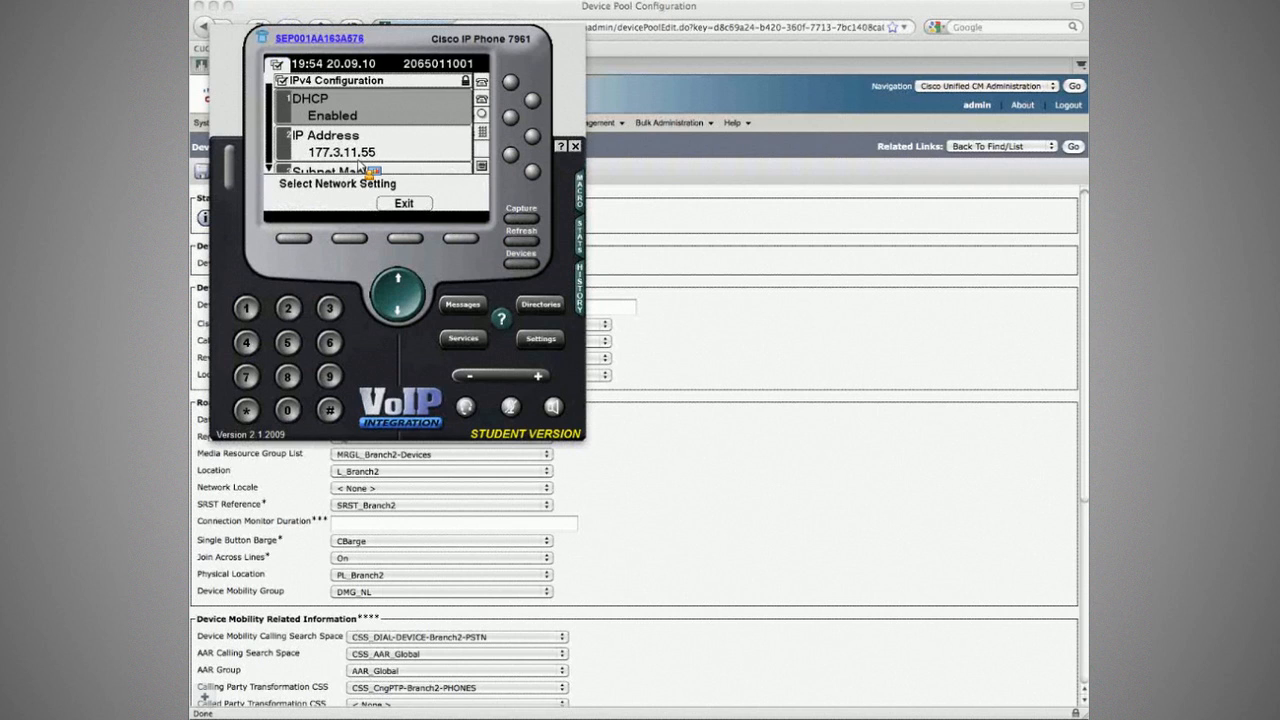
{"action": "key", "text": "super+Tab"}
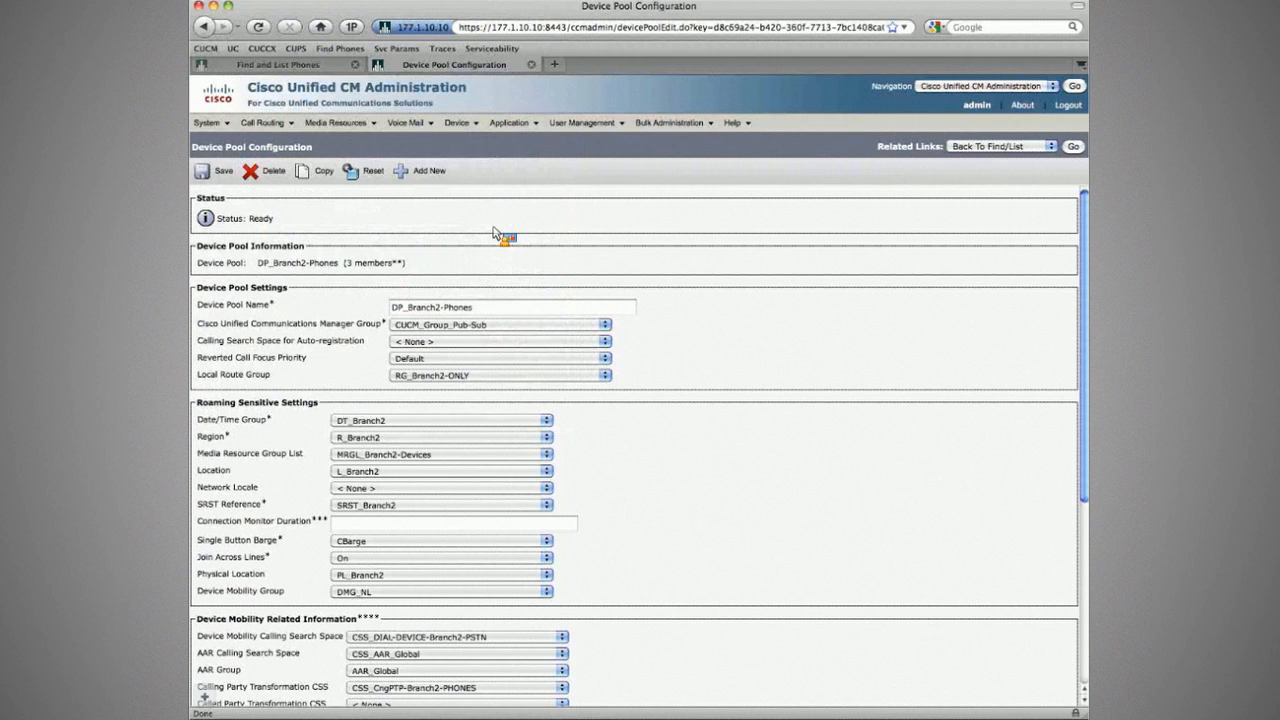
Step: Highlight DP_Branch2-Phones' mobility group DMG_NL and CSS_DIAL-DEVICE-Branch2-PSTN mobility settings
{"action": "scroll", "coordinate": [276, 620], "scroll_direction": "down", "scroll_amount": 1}
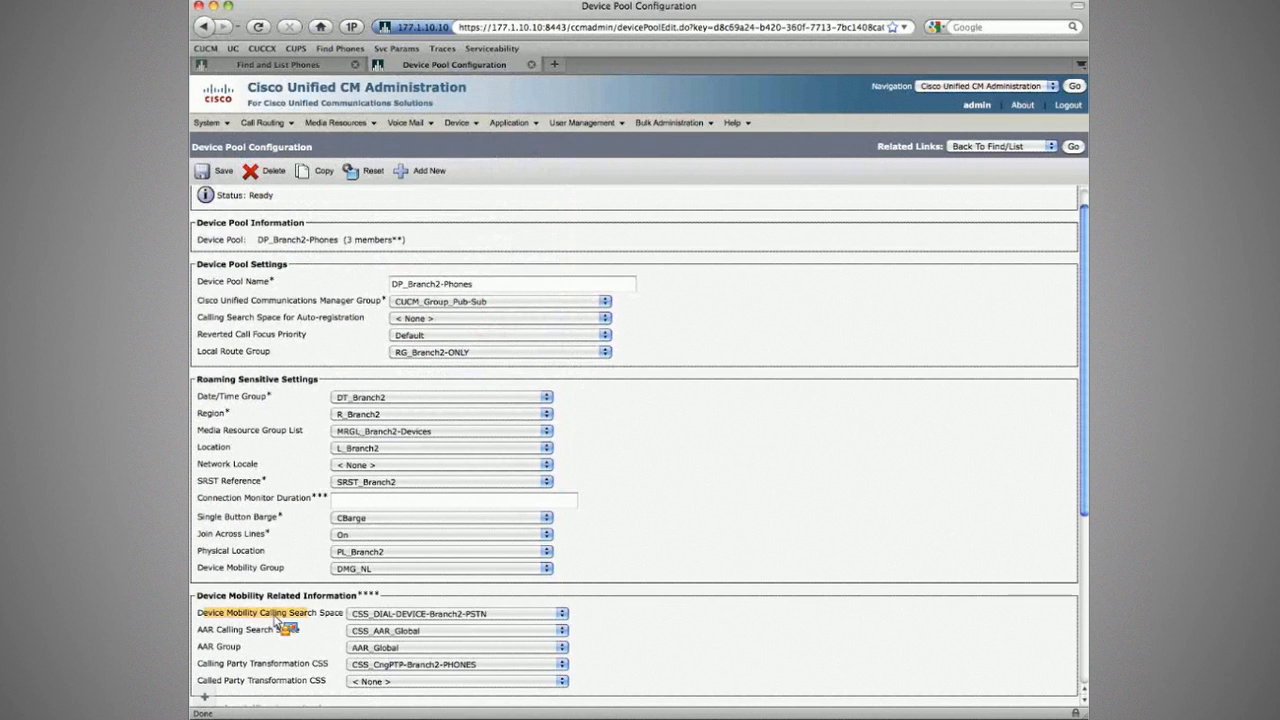
{"action": "left_click_drag", "start_coordinate": [275, 618], "coordinate": [343, 620]}
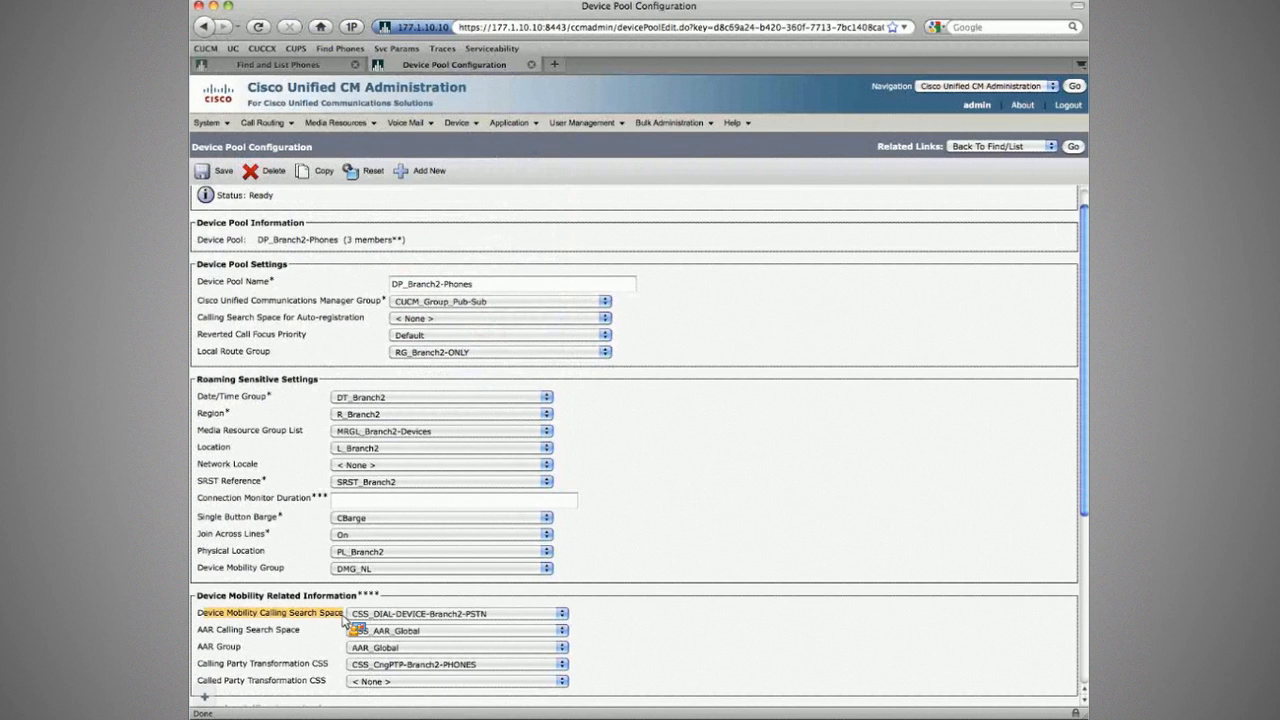
{"action": "left_click_drag", "start_coordinate": [197, 596], "coordinate": [305, 598]}
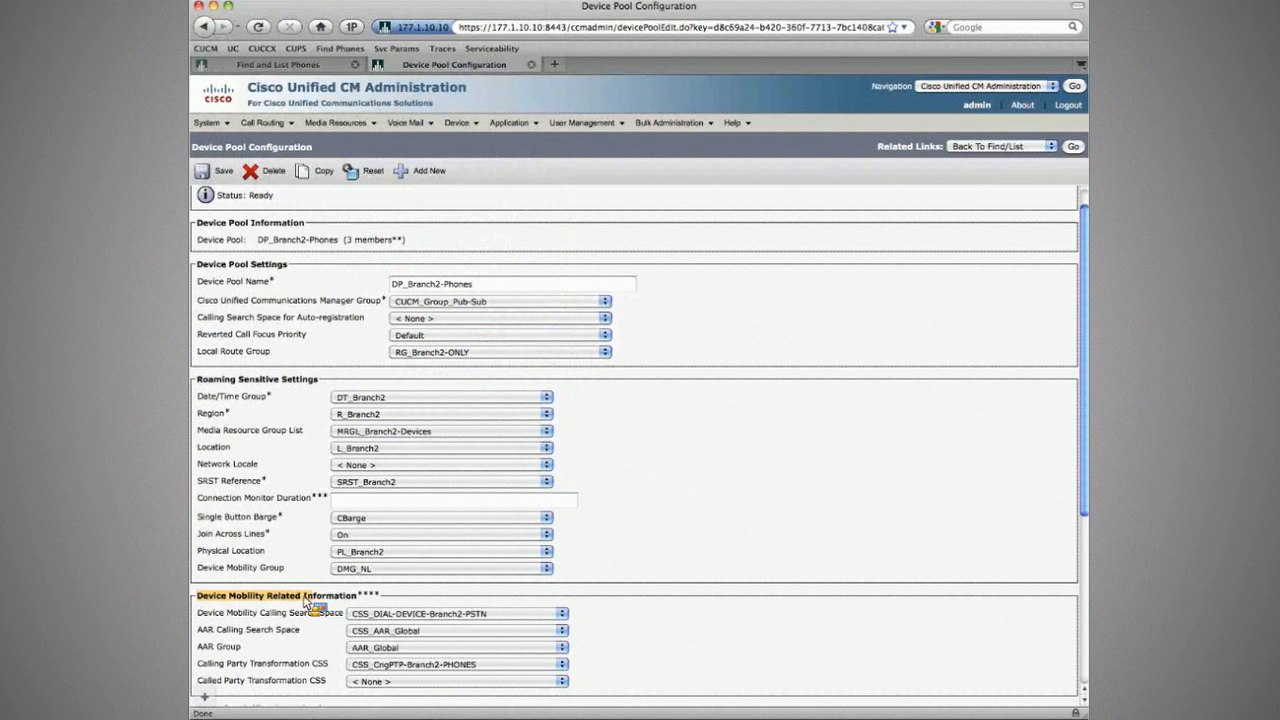
{"action": "left_click_drag", "start_coordinate": [197, 568], "coordinate": [286, 570]}
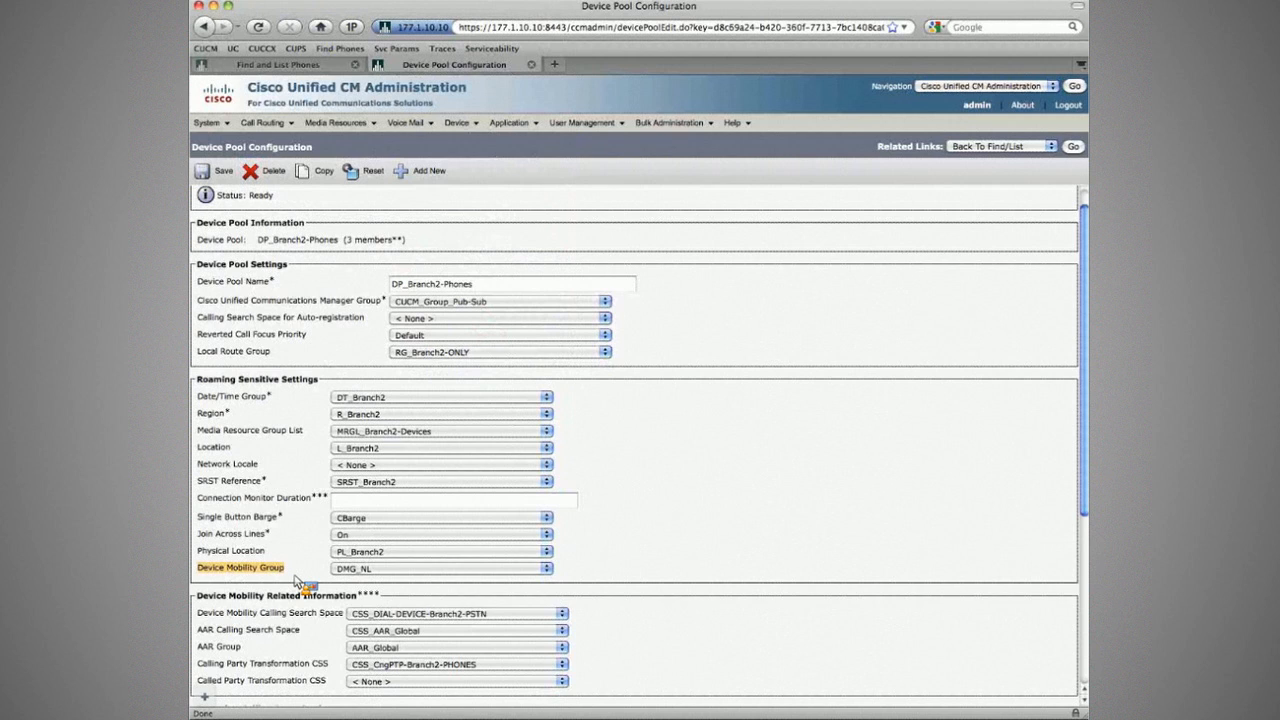
{"action": "left_click_drag", "start_coordinate": [197, 592], "coordinate": [338, 651]}
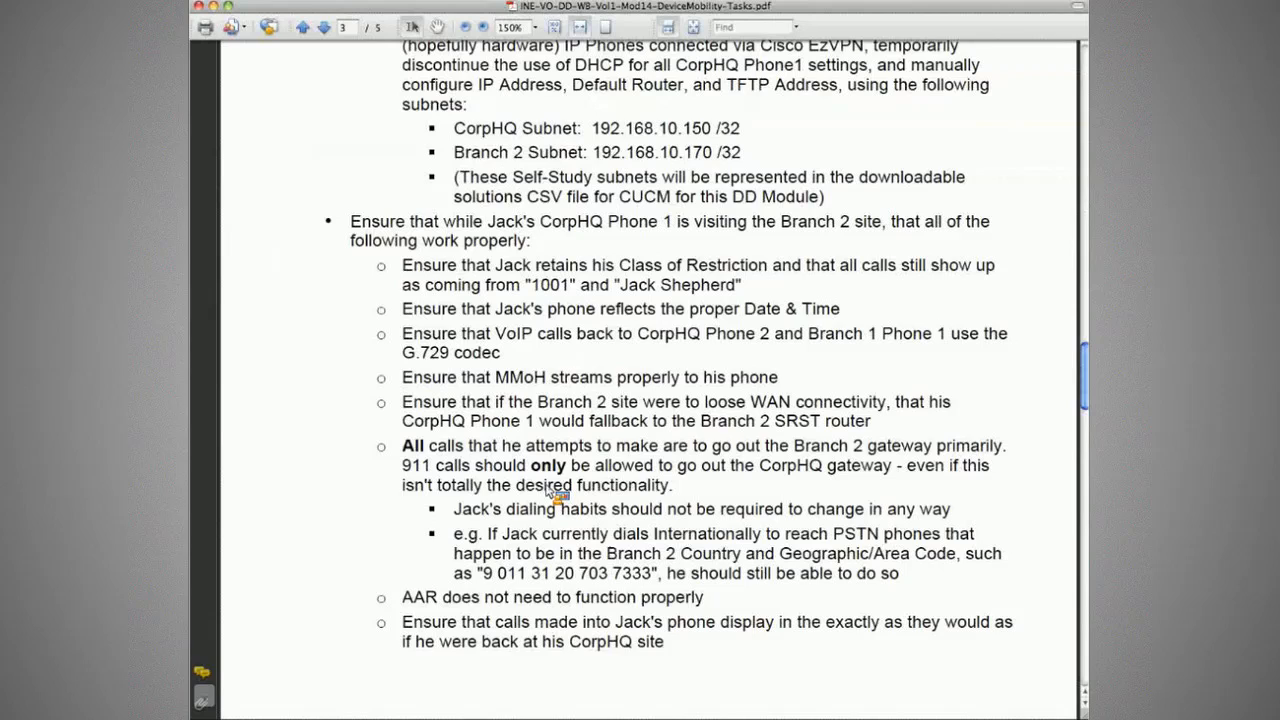
Step: Review the PDF's 911, dialing-habit and Branch 2 gateway requirements on page 3
{"action": "left_click_drag", "start_coordinate": [402, 465], "coordinate": [655, 467]}
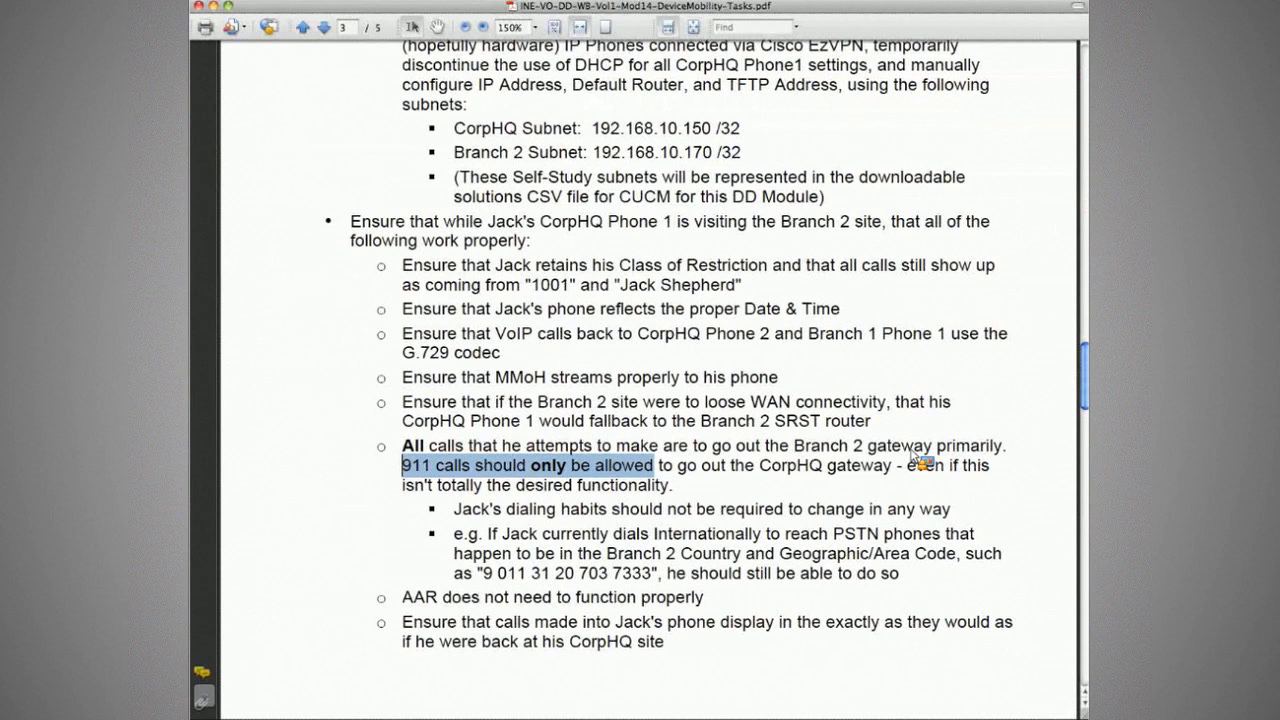
{"action": "left_click", "coordinate": [686, 492]}
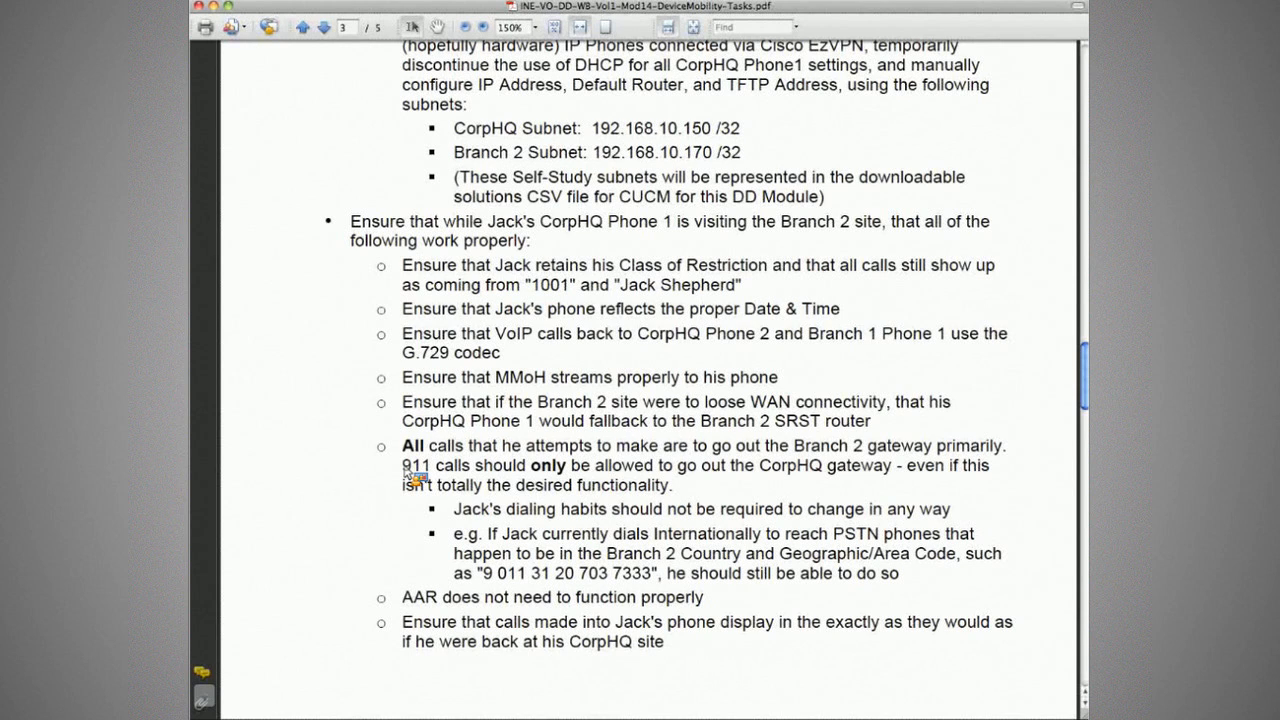
{"action": "left_click_drag", "start_coordinate": [455, 510], "coordinate": [644, 511]}
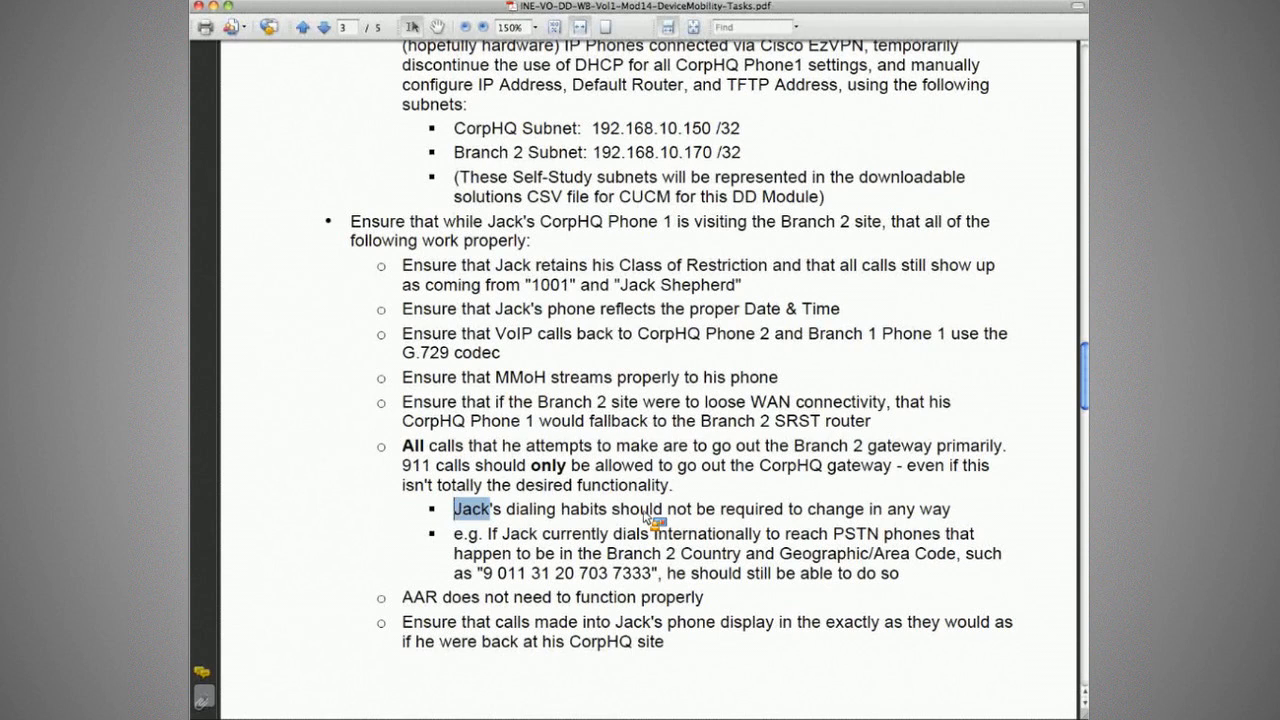
{"action": "left_click_drag", "start_coordinate": [646, 514], "coordinate": [964, 514]}
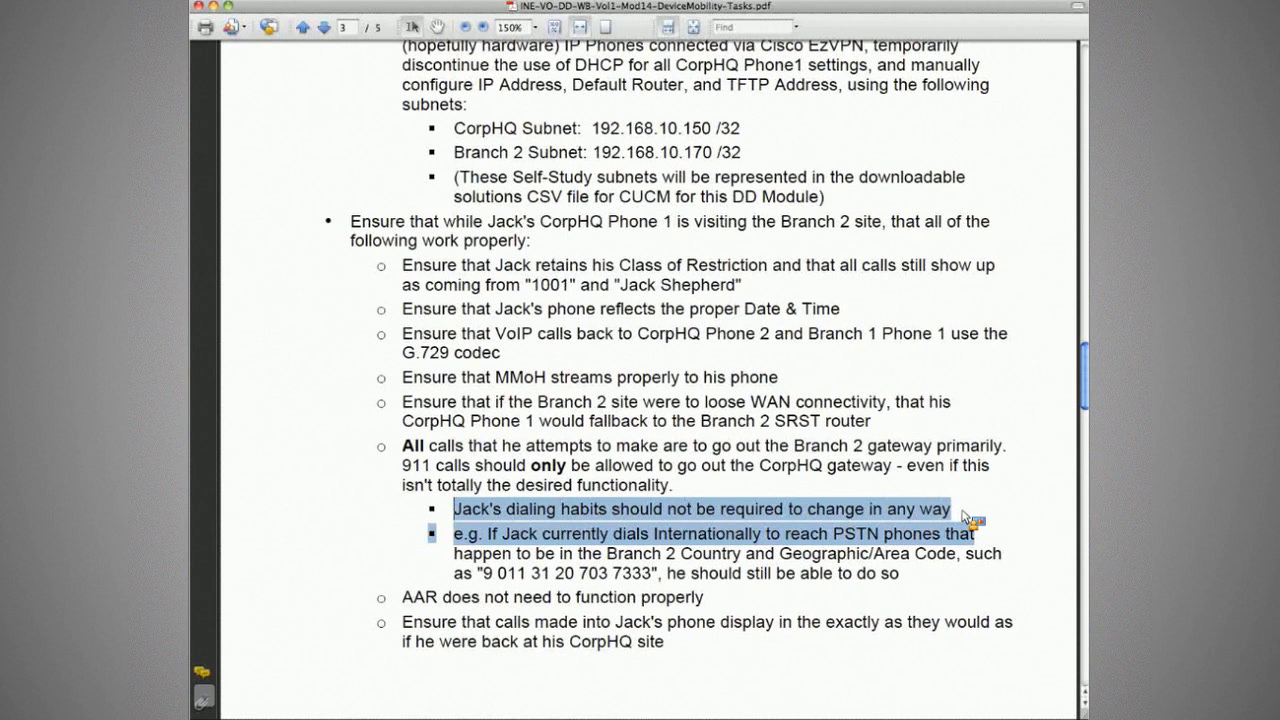
{"action": "left_click_drag", "start_coordinate": [402, 466], "coordinate": [892, 466]}
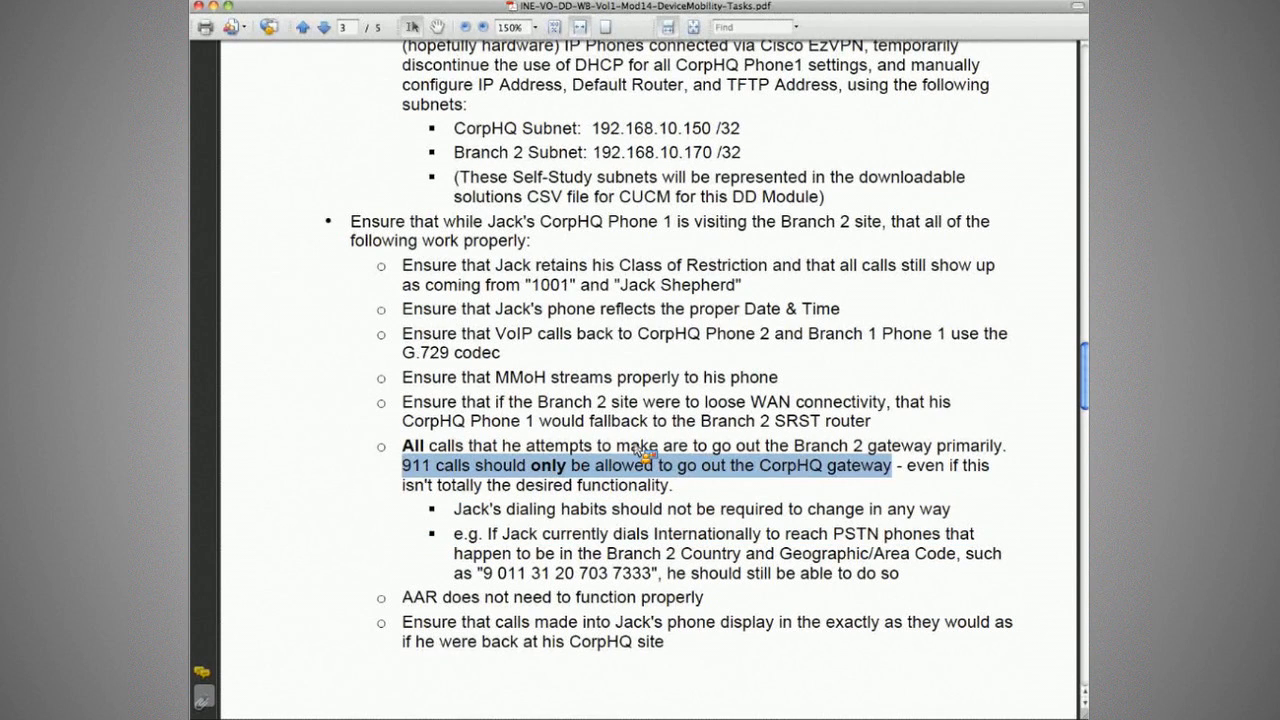
{"action": "left_click_drag", "start_coordinate": [429, 446], "coordinate": [933, 446]}
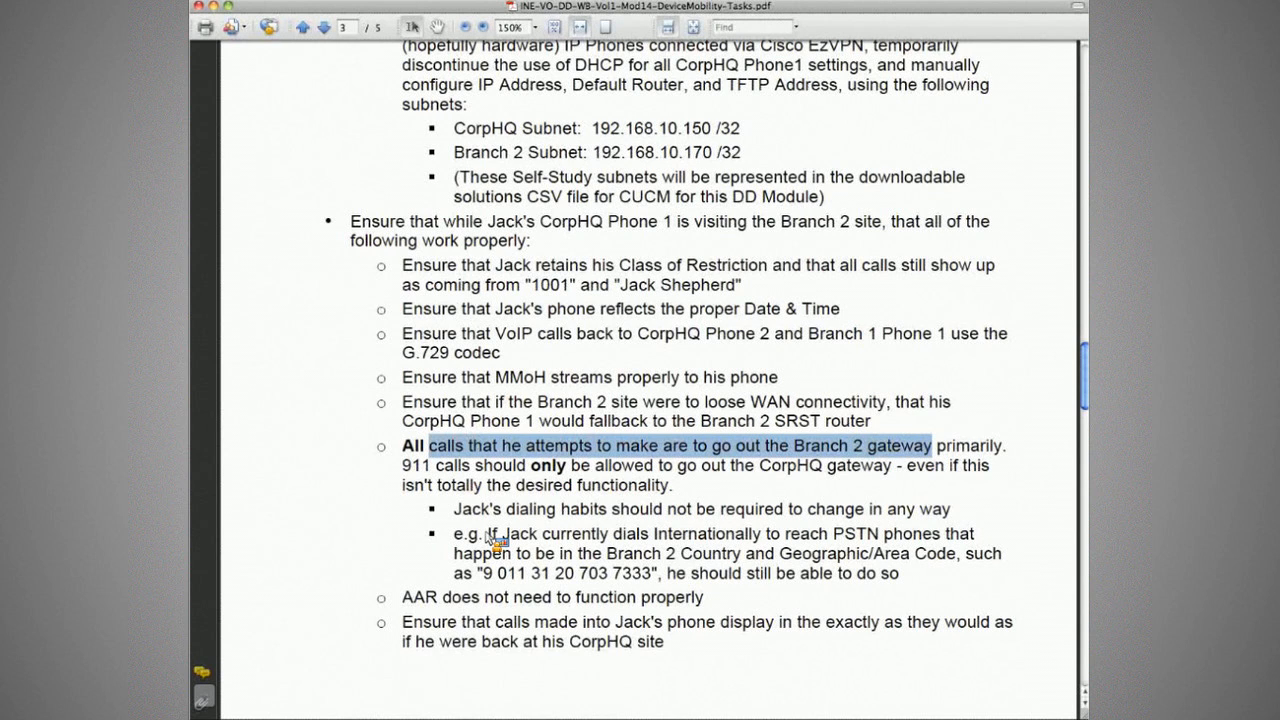
{"action": "left_click_drag", "start_coordinate": [487, 537], "coordinate": [708, 552]}
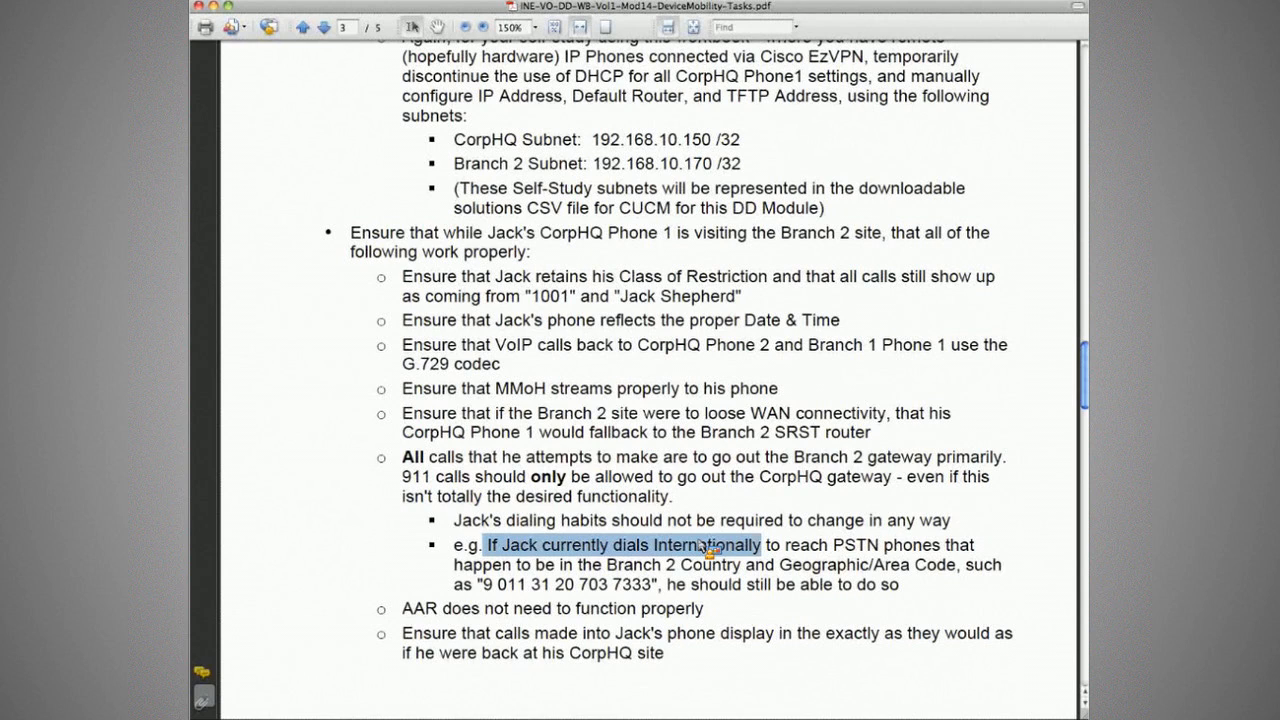
{"action": "left_click_drag", "start_coordinate": [708, 550], "coordinate": [940, 572]}
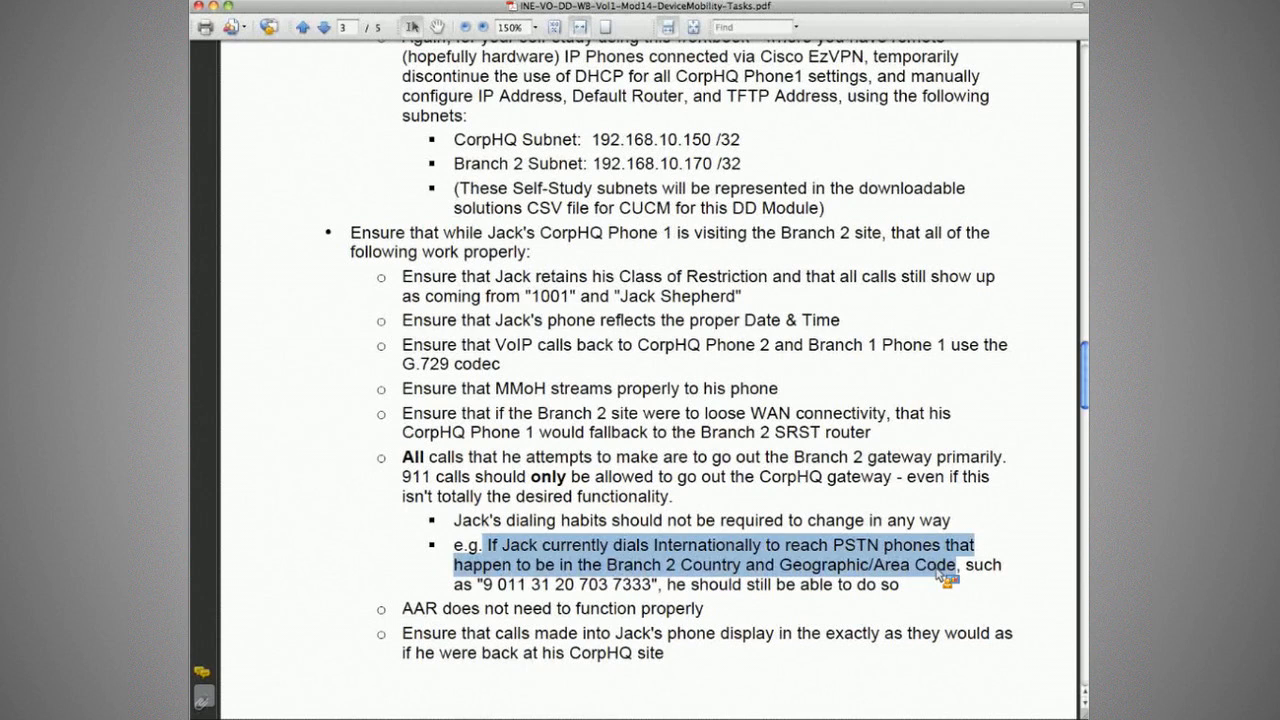
{"action": "left_click_drag", "start_coordinate": [484, 585], "coordinate": [517, 590]}
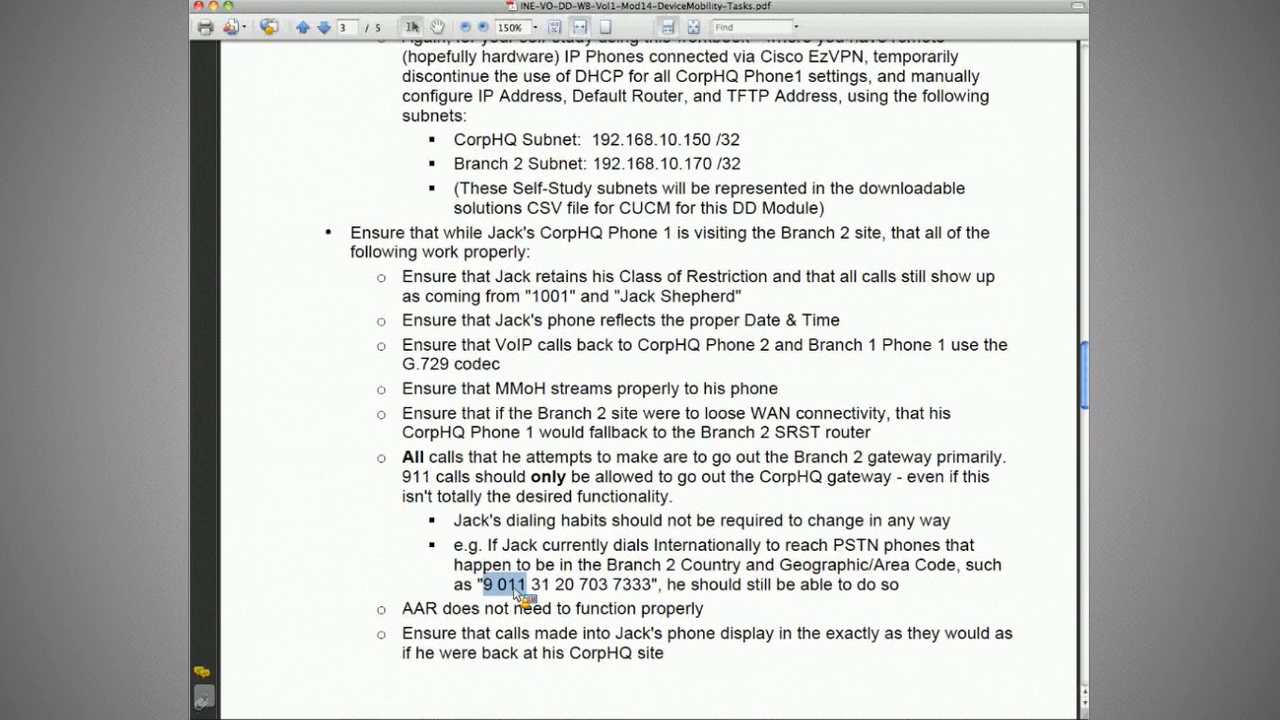
{"action": "left_click_drag", "start_coordinate": [517, 590], "coordinate": [620, 594]}
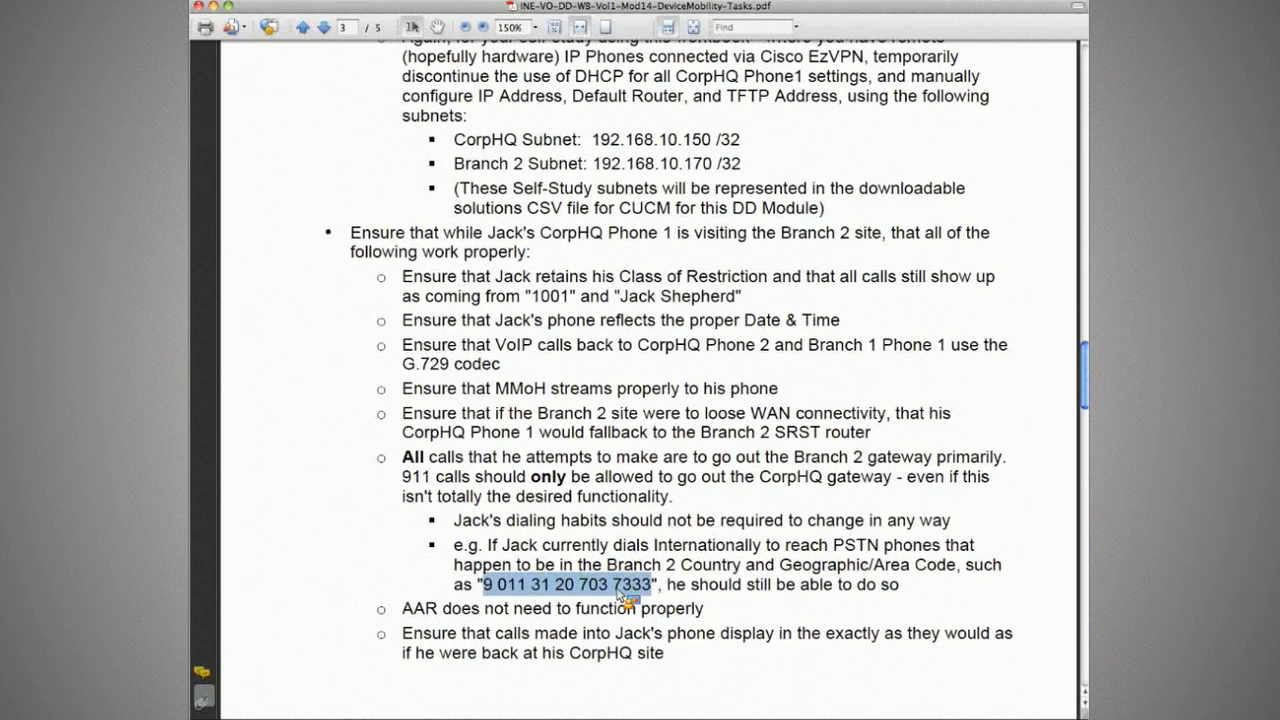
{"action": "left_click_drag", "start_coordinate": [688, 585], "coordinate": [893, 588]}
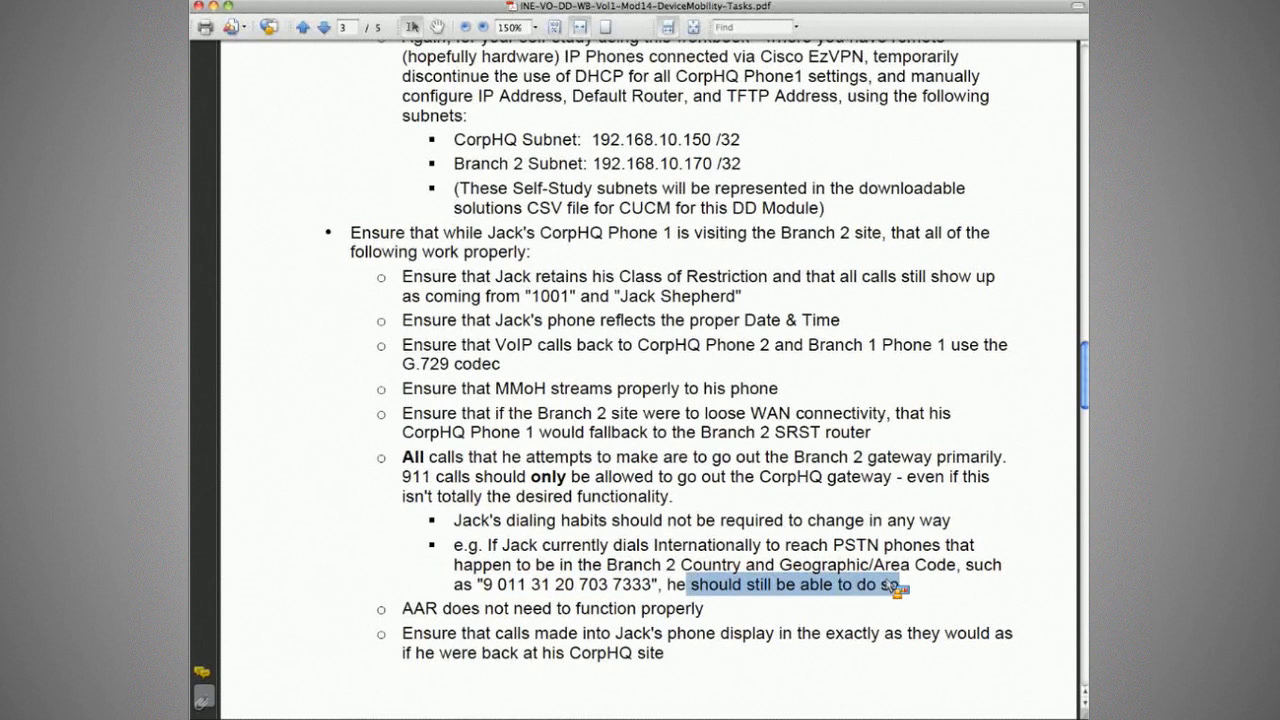
{"action": "left_click_drag", "start_coordinate": [765, 457], "coordinate": [932, 458]}
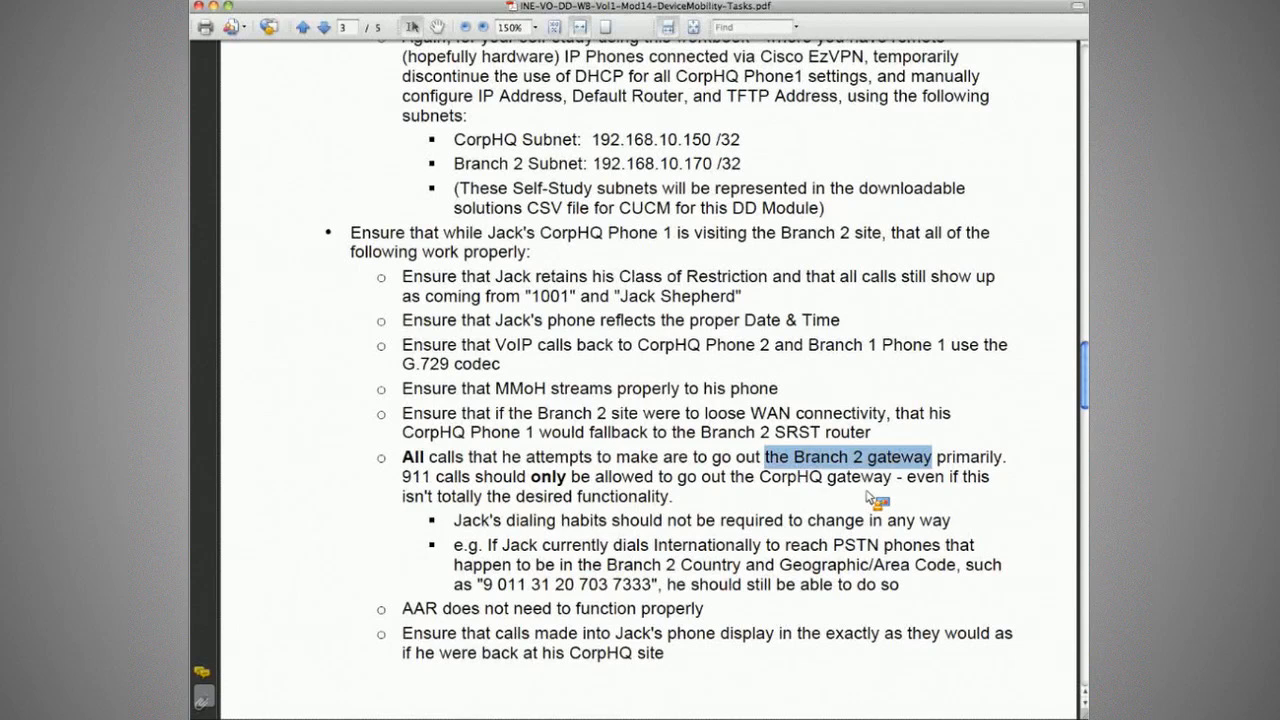
{"action": "left_click", "coordinate": [603, 591]}
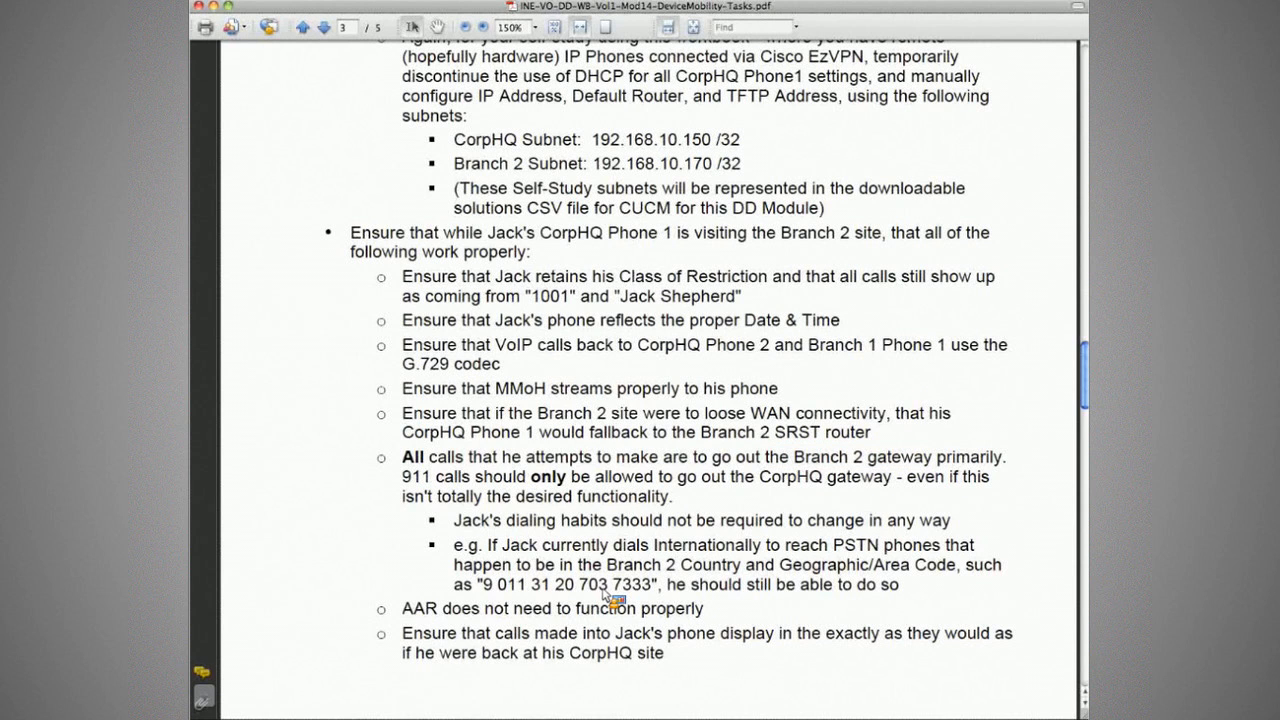
Step: Review the AAR and caller display requirements, then bring the 7961 softphone forward
{"action": "left_click_drag", "start_coordinate": [402, 608], "coordinate": [550, 608]}
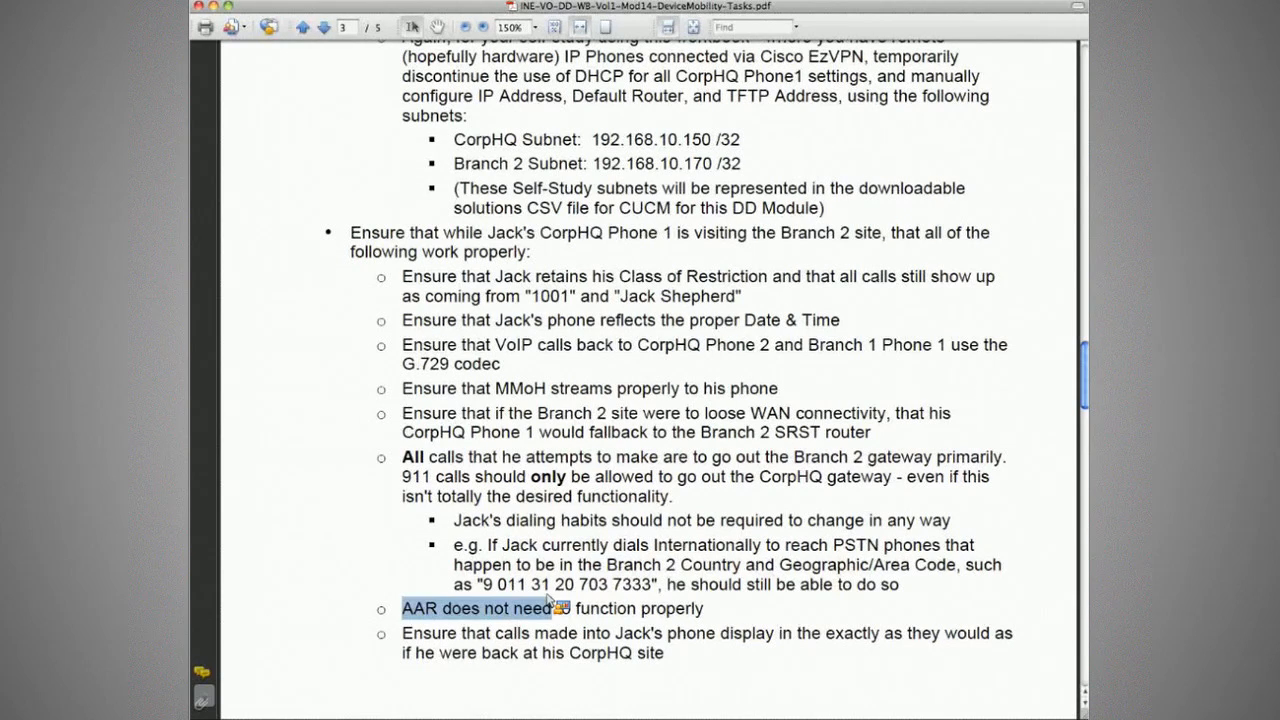
{"action": "left_click_drag", "start_coordinate": [549, 600], "coordinate": [704, 608]}
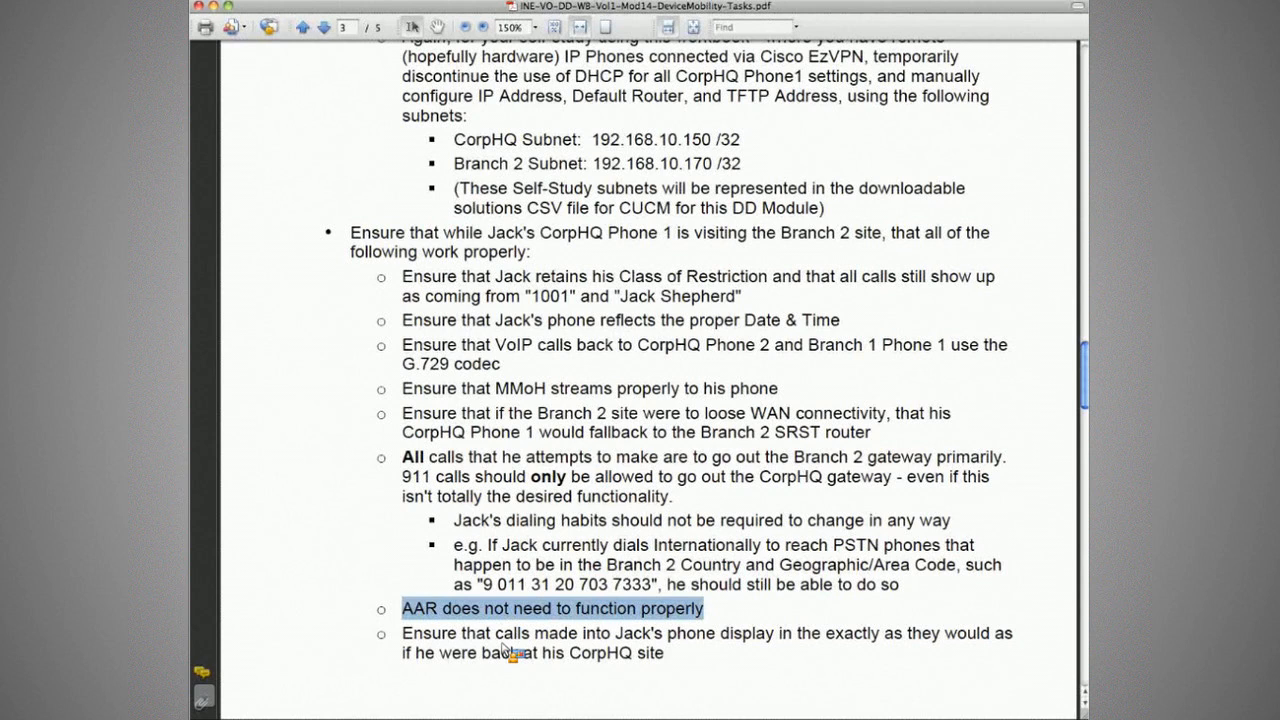
{"action": "left_click_drag", "start_coordinate": [538, 652], "coordinate": [705, 650]}
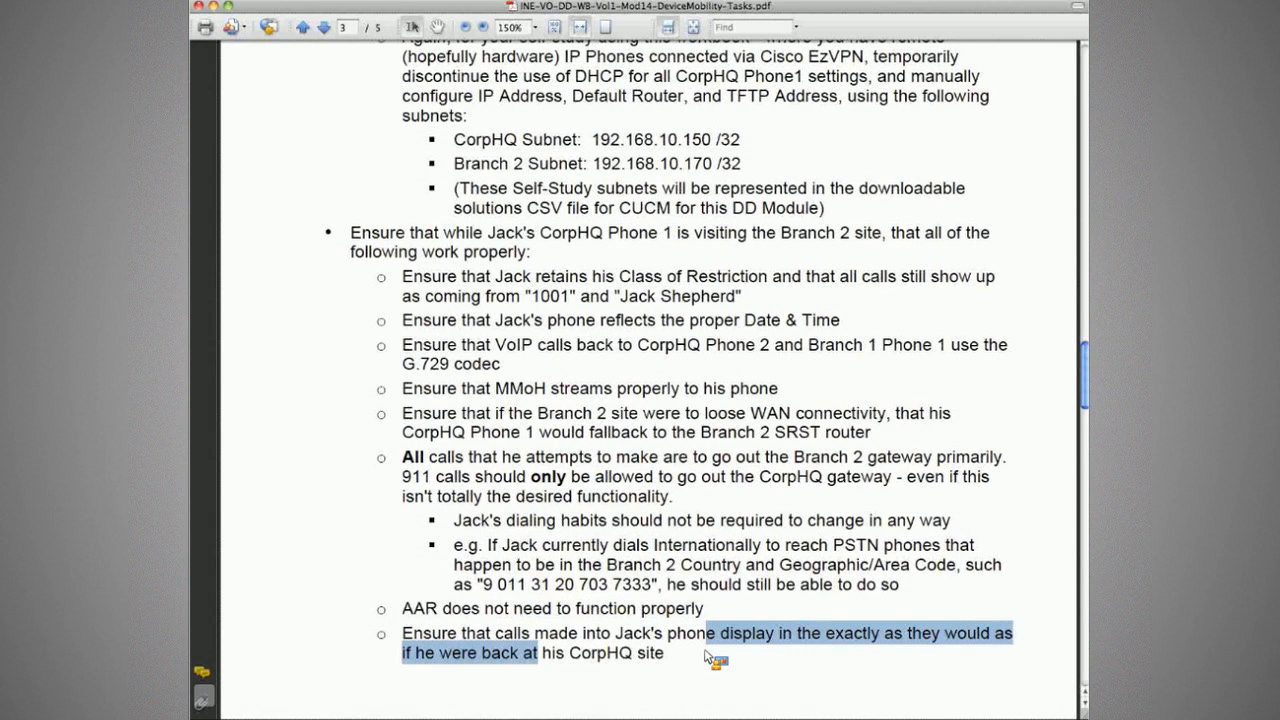
{"action": "left_click", "coordinate": [685, 659]}
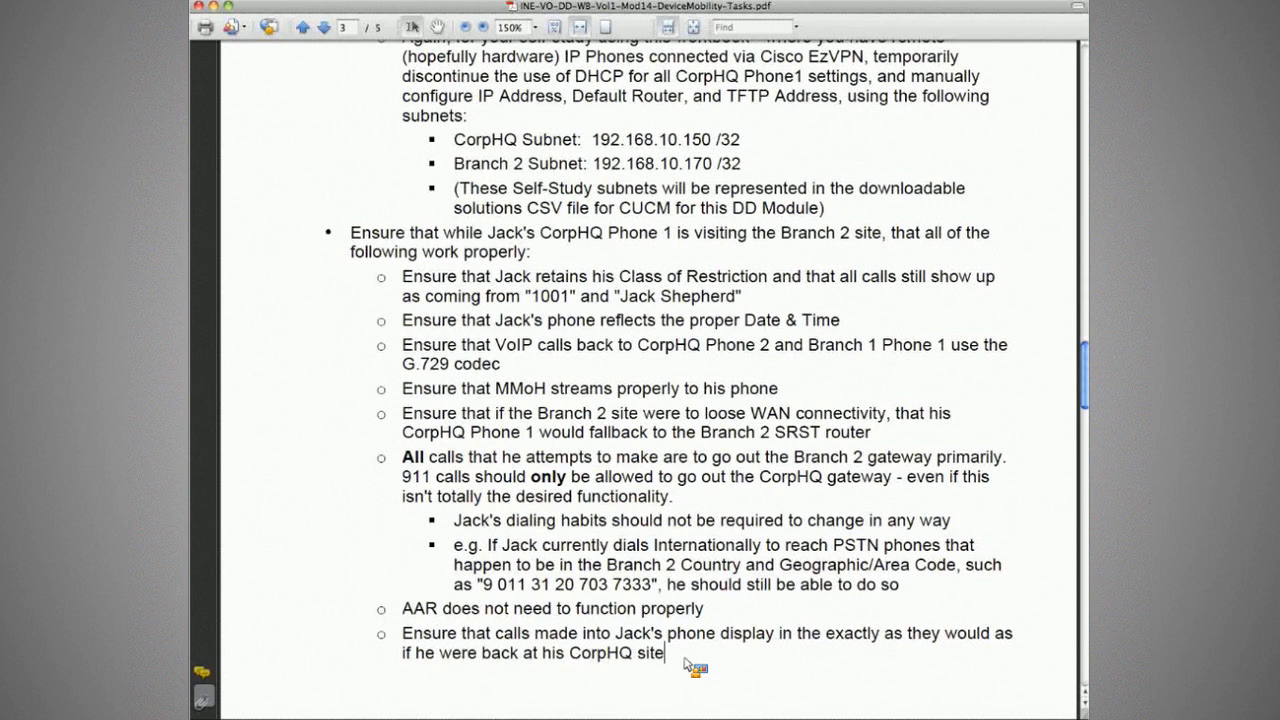
{"action": "key", "text": "super+Tab"}
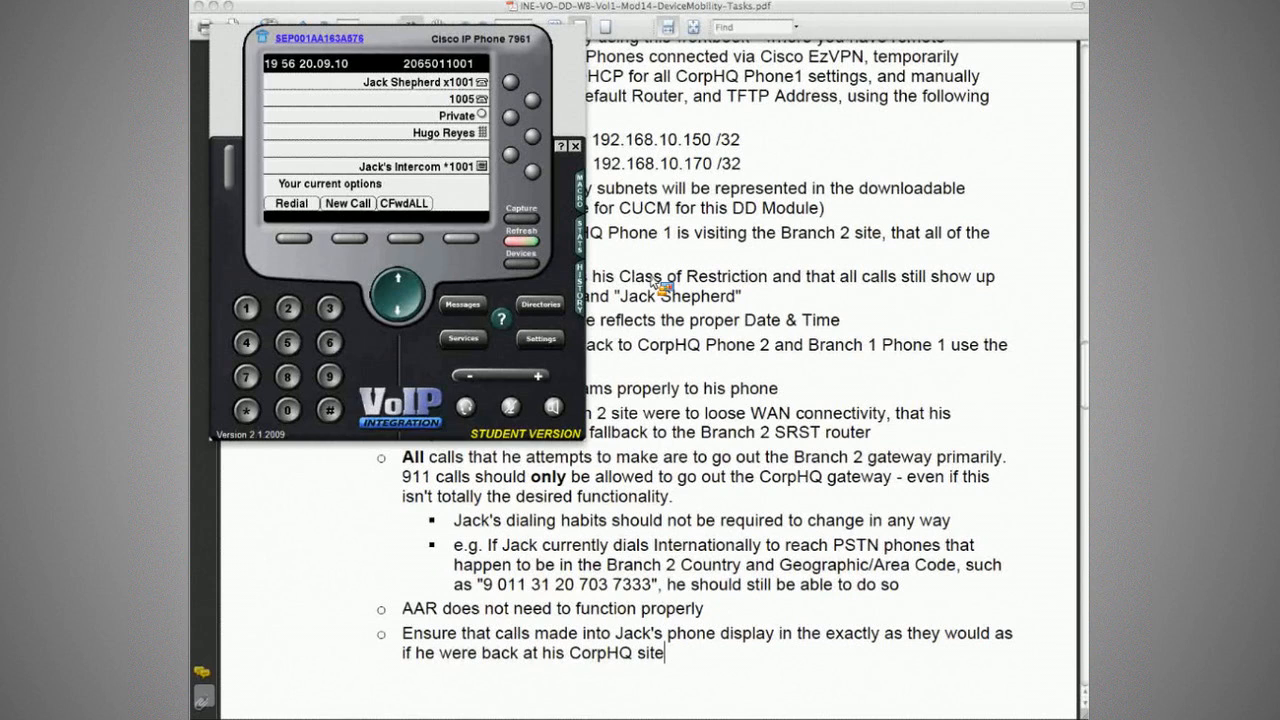
Step: Inspect the stream stats' local IP, remote IP 177.1.11.31 and transmit codec
{"action": "type", "text": "1"}
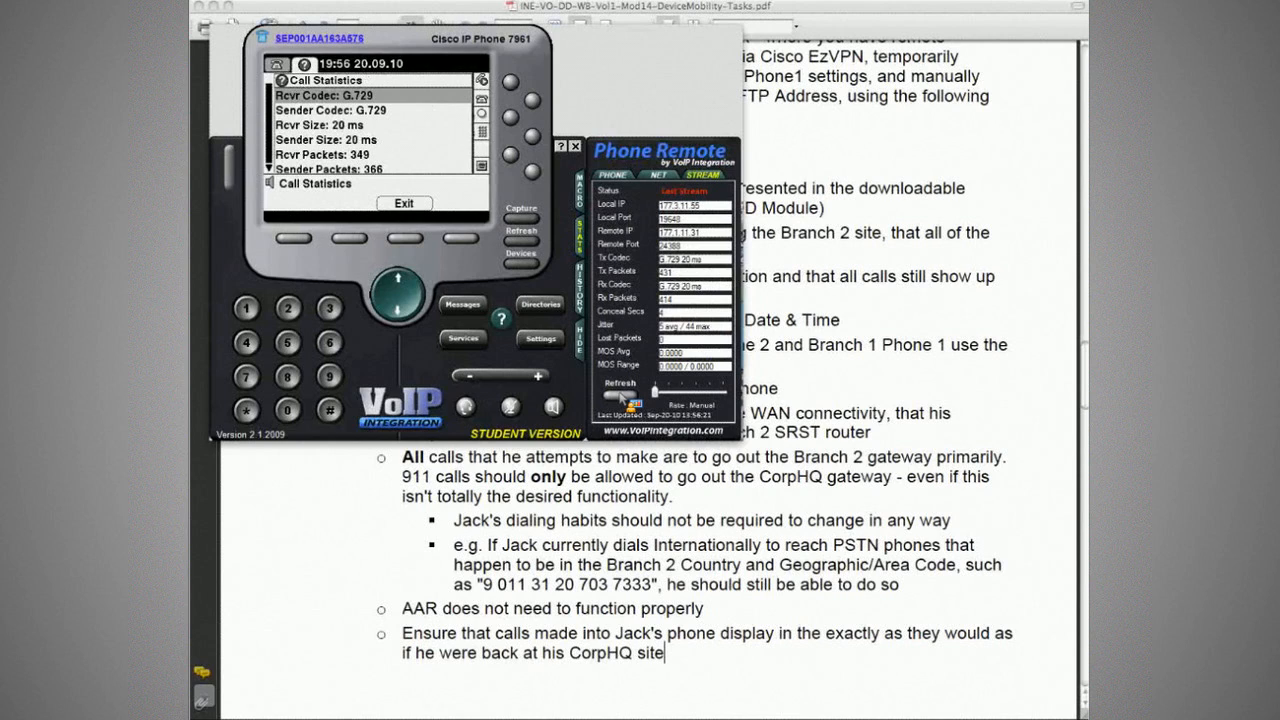
{"action": "left_click", "coordinate": [620, 396]}
{"action": "left_click_drag", "start_coordinate": [702, 206], "coordinate": [662, 210]}
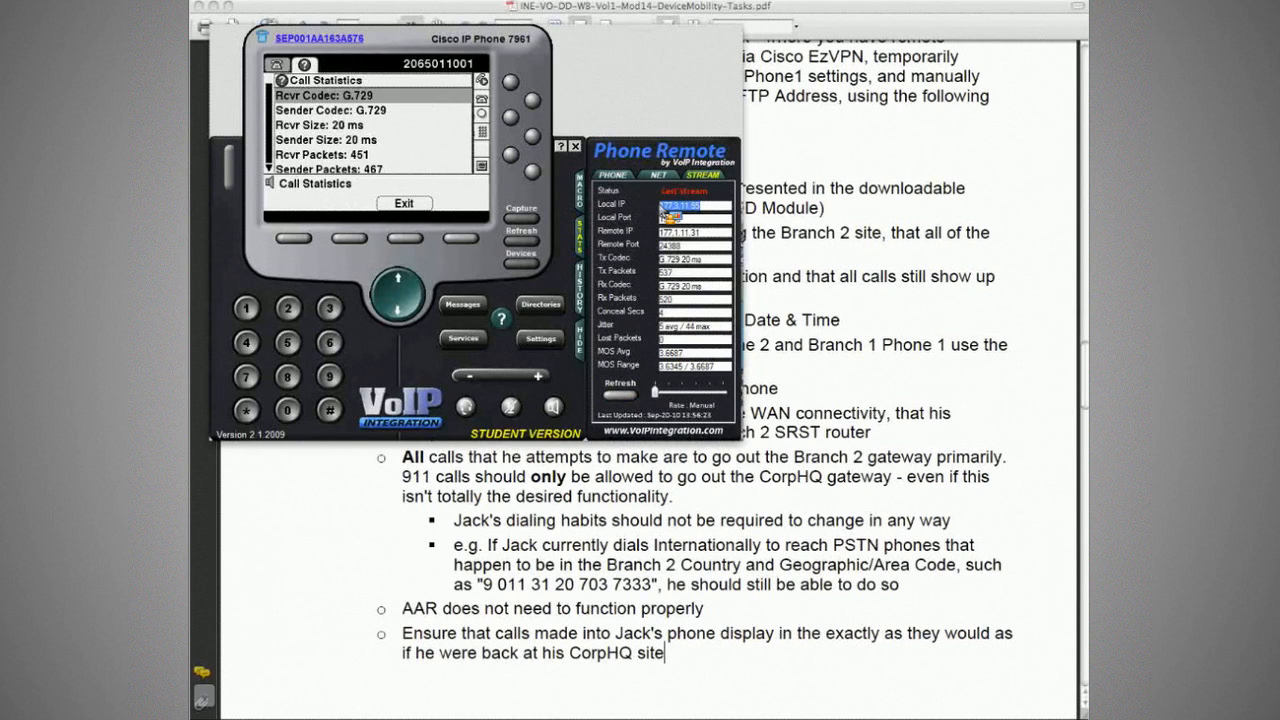
{"action": "left_click_drag", "start_coordinate": [660, 232], "coordinate": [707, 237]}
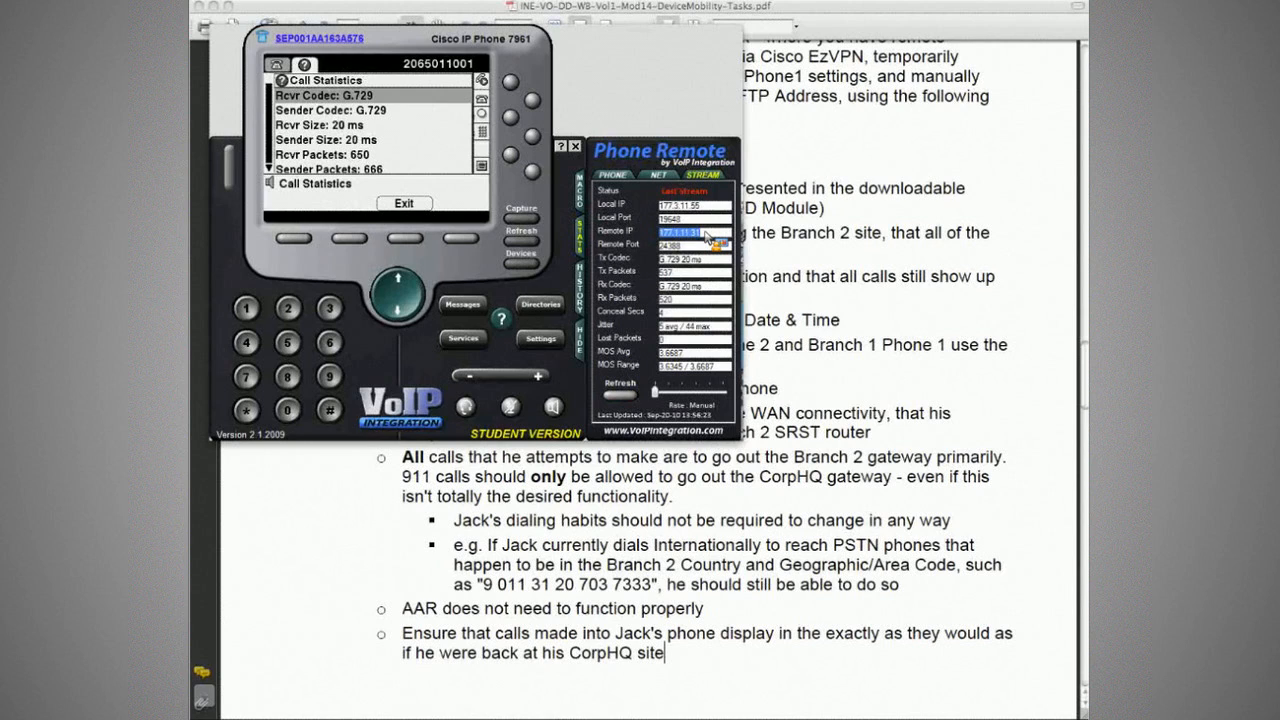
{"action": "left_click_drag", "start_coordinate": [707, 237], "coordinate": [692, 248]}
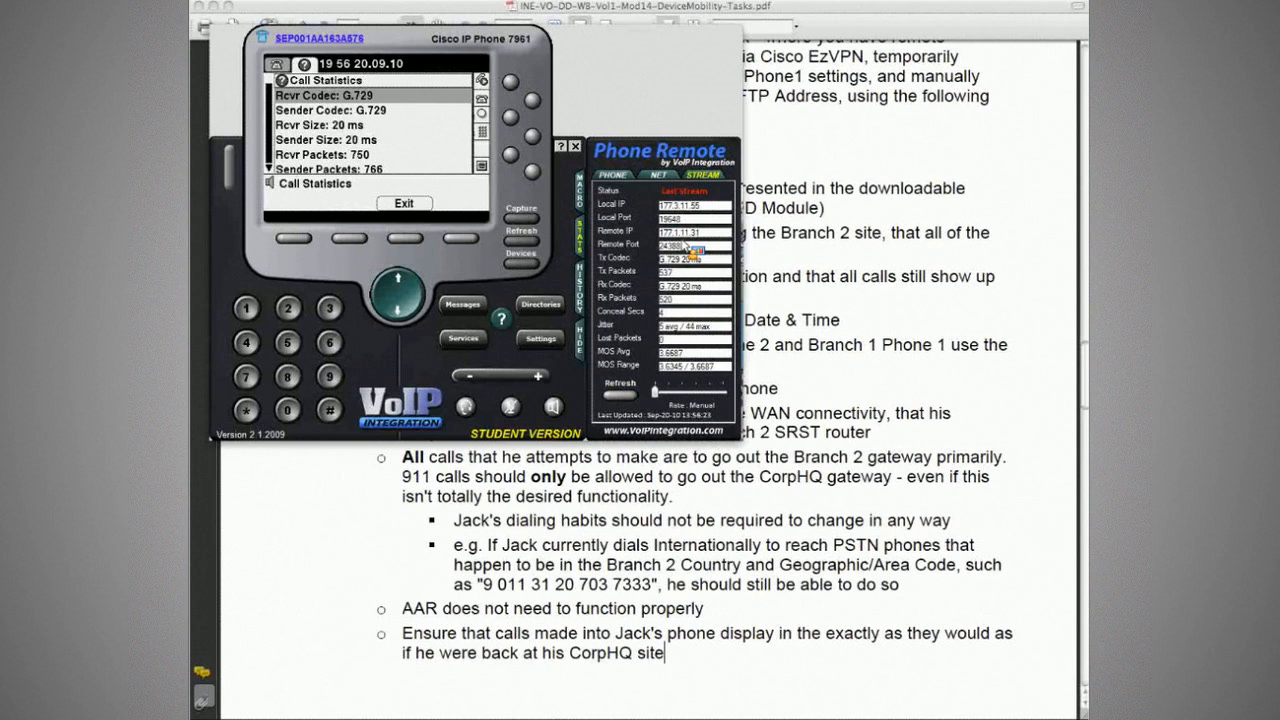
{"action": "left_click_drag", "start_coordinate": [692, 248], "coordinate": [420, 245]}
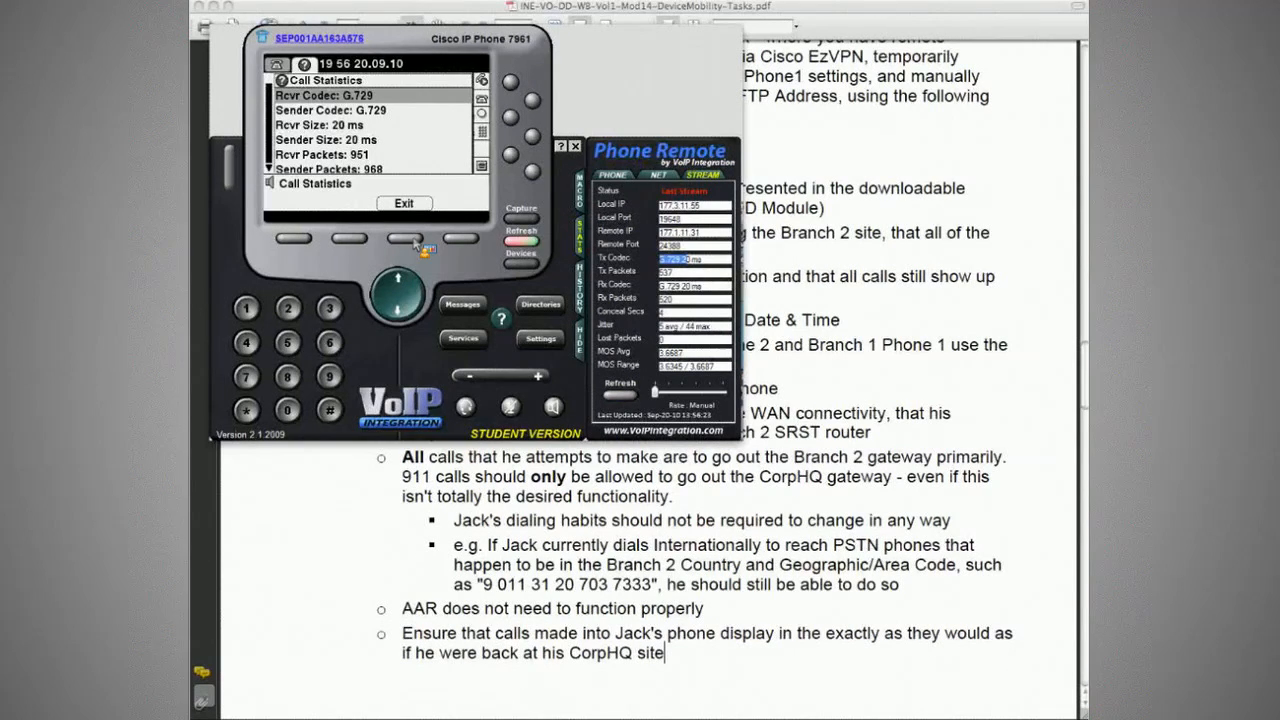
Step: Exit Call Statistics, dial extension 3002, and select the remote IP 177.3.11.52
{"action": "left_click_drag", "start_coordinate": [416, 245], "coordinate": [410, 241]}
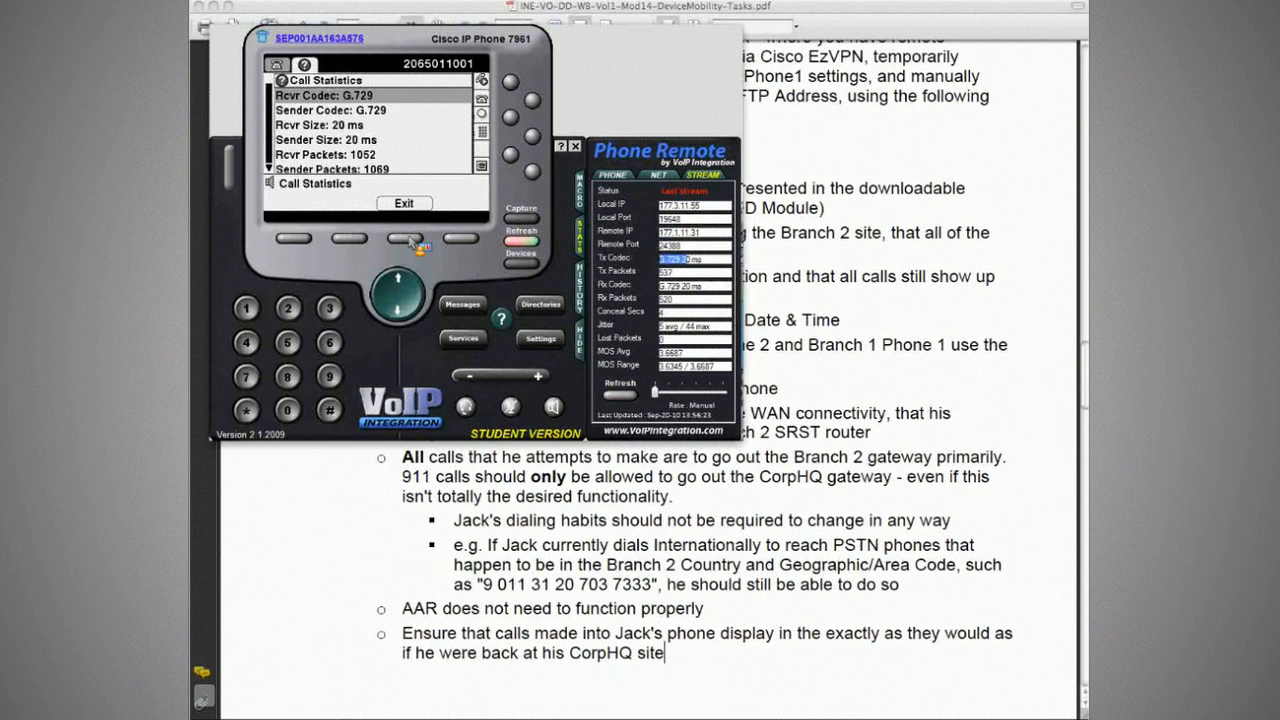
{"action": "left_click", "coordinate": [408, 239]}
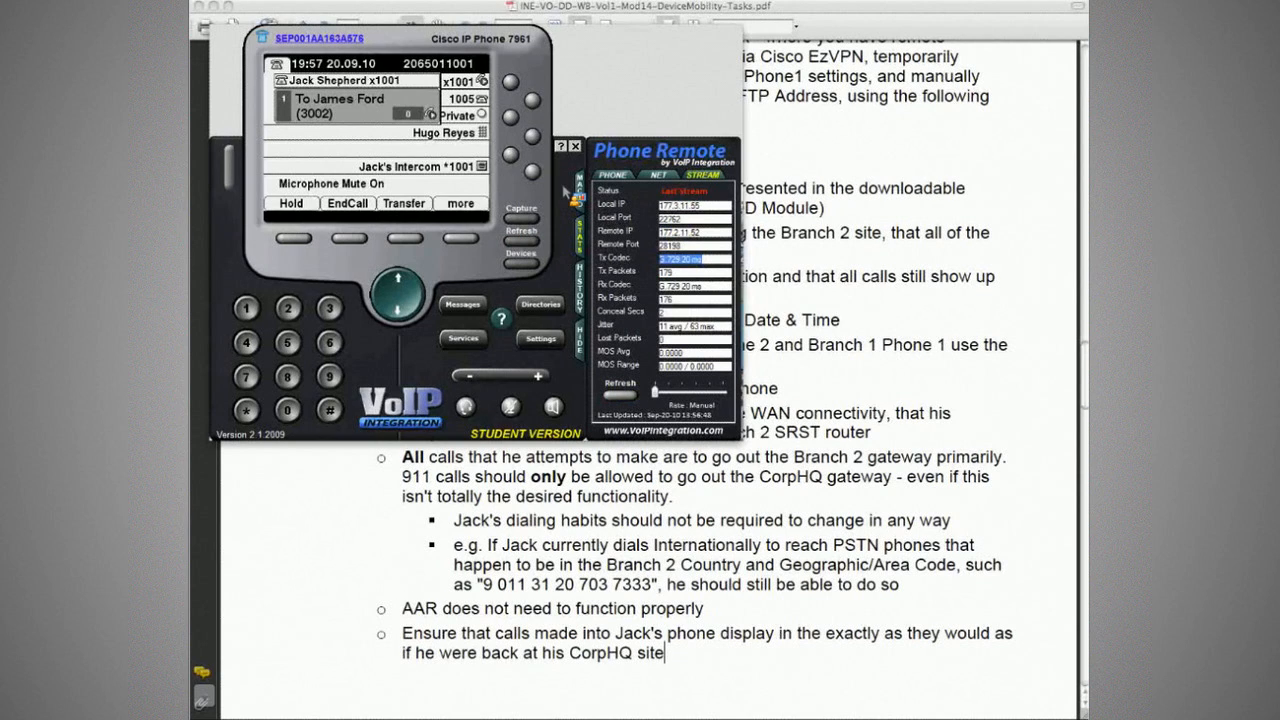
{"action": "double_click", "coordinate": [700, 232]}
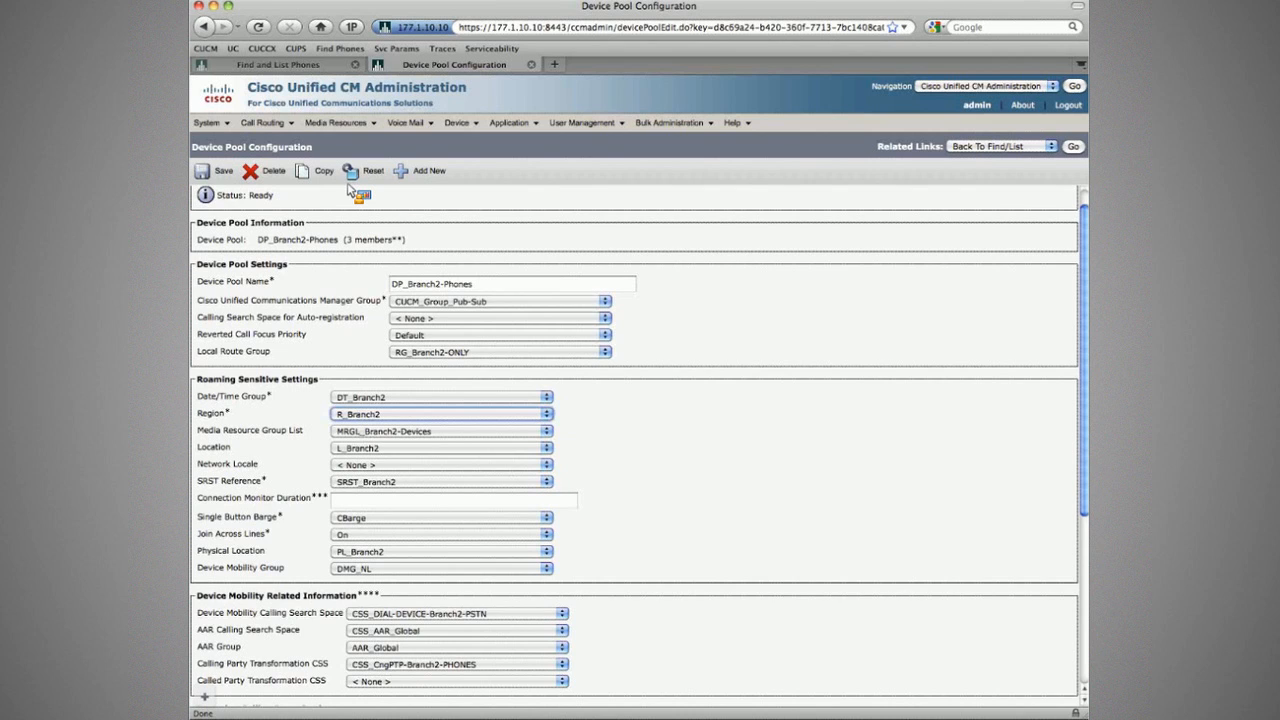
Step: List phones to find CorpHQ Phone1 registered at 177.3.11.55, then switch to the terminal
{"action": "left_click", "coordinate": [488, 197]}
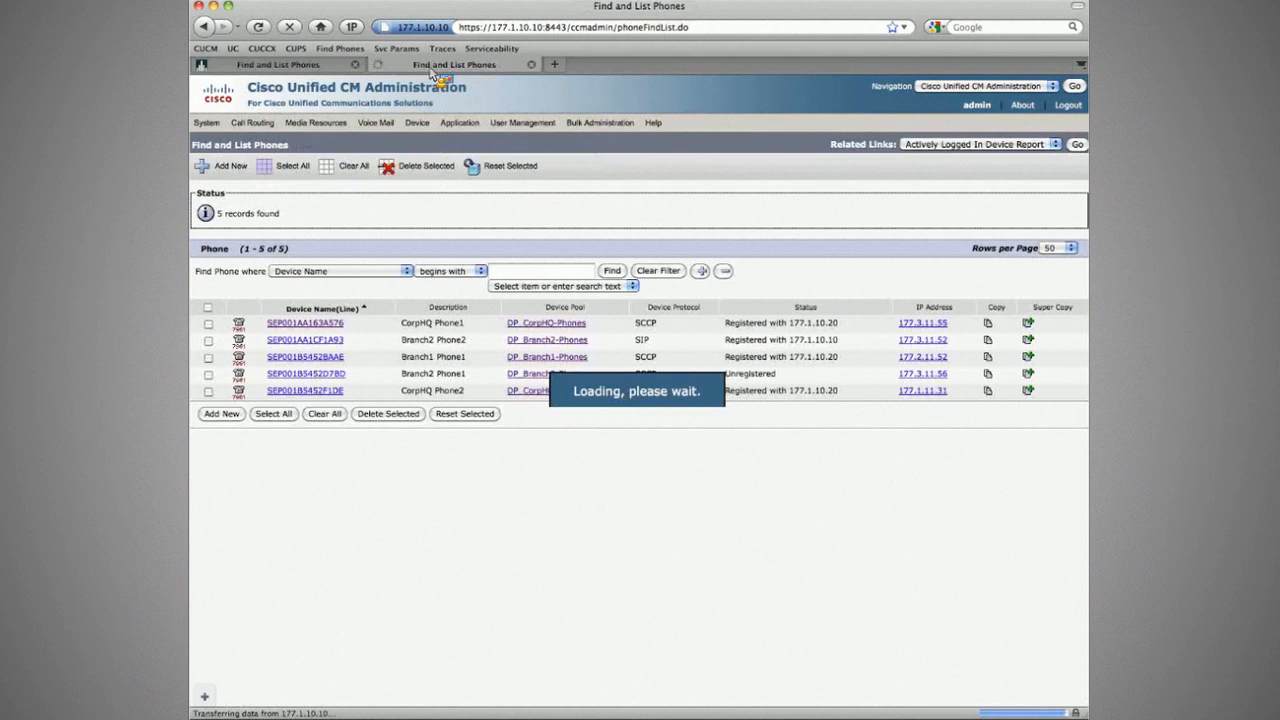
{"action": "key", "text": "super+w"}
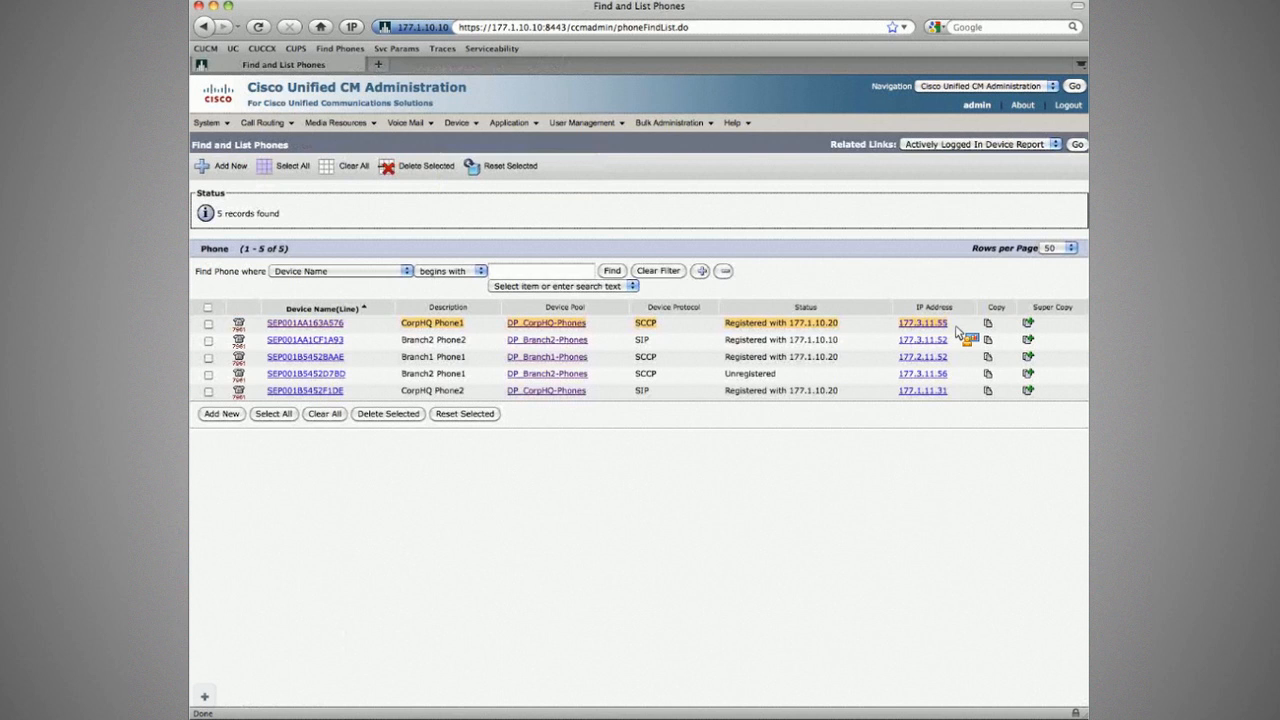
{"action": "key", "text": "super+Tab"}
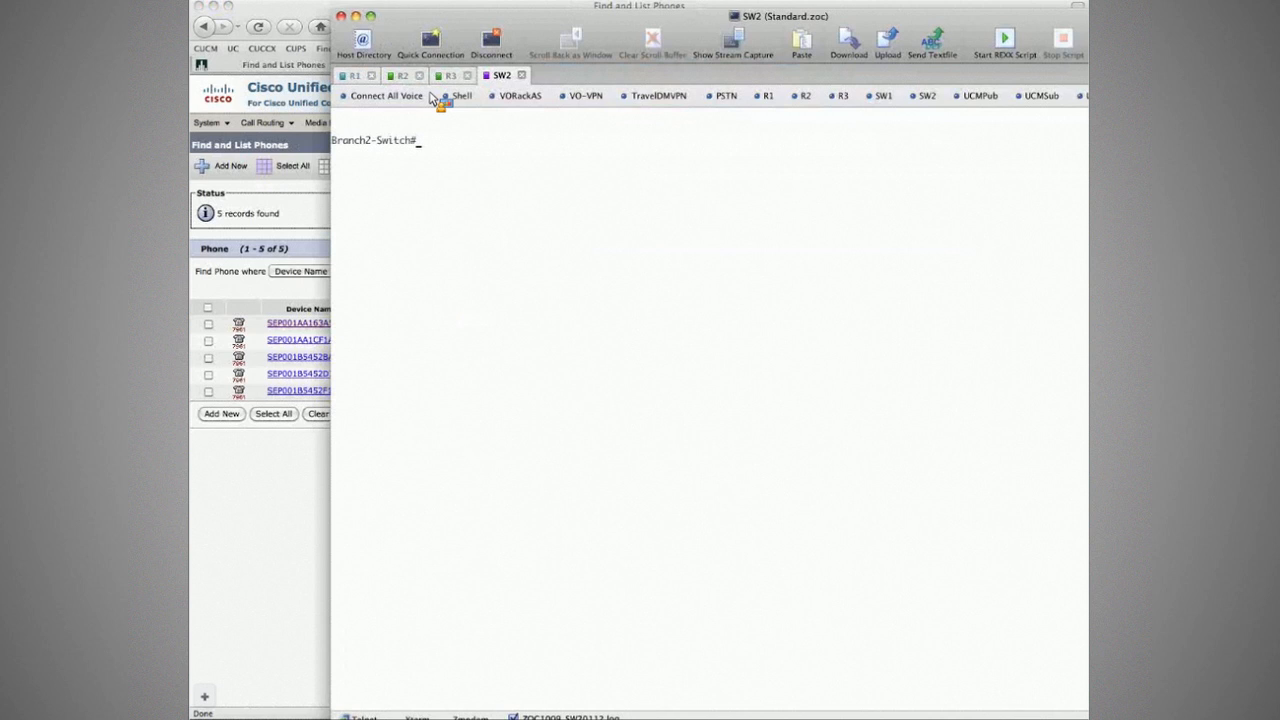
Step: Run 'cdp n' on the router session and compare its neighbors with the CUCM phone list
{"action": "left_click", "coordinate": [405, 77]}
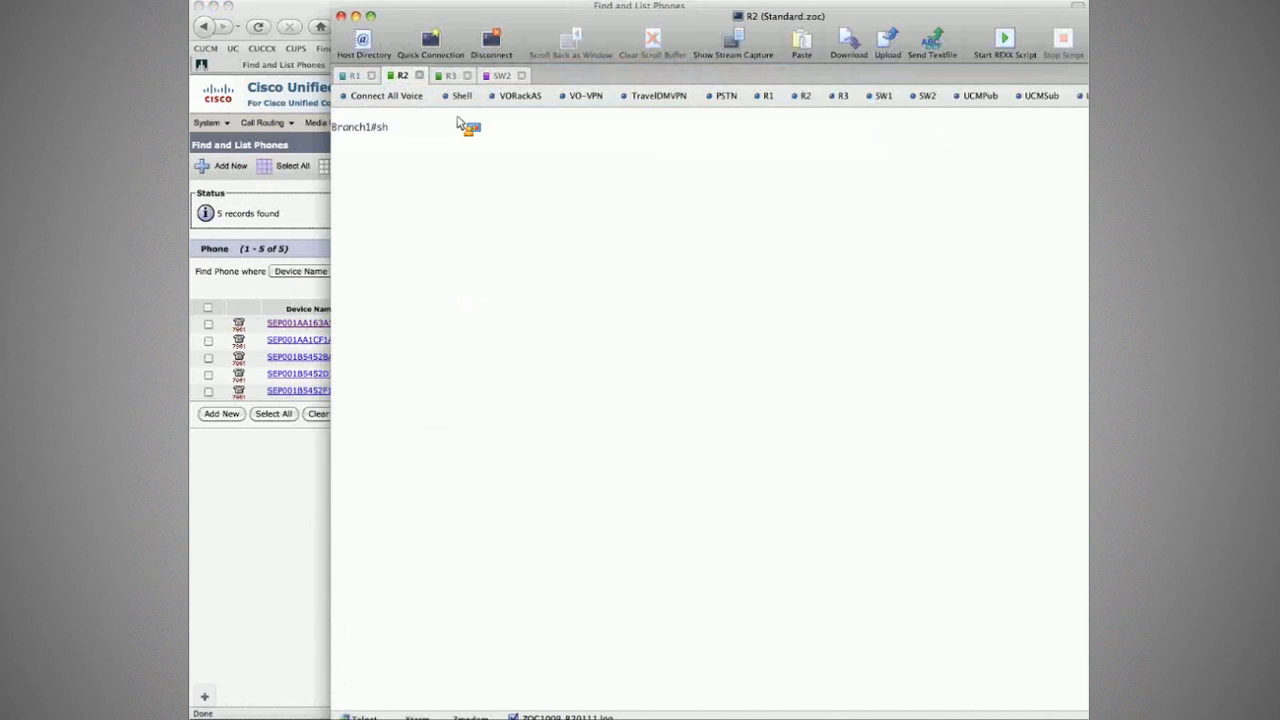
{"action": "type", "text": "cdp n"}
{"action": "key", "text": "Return"}
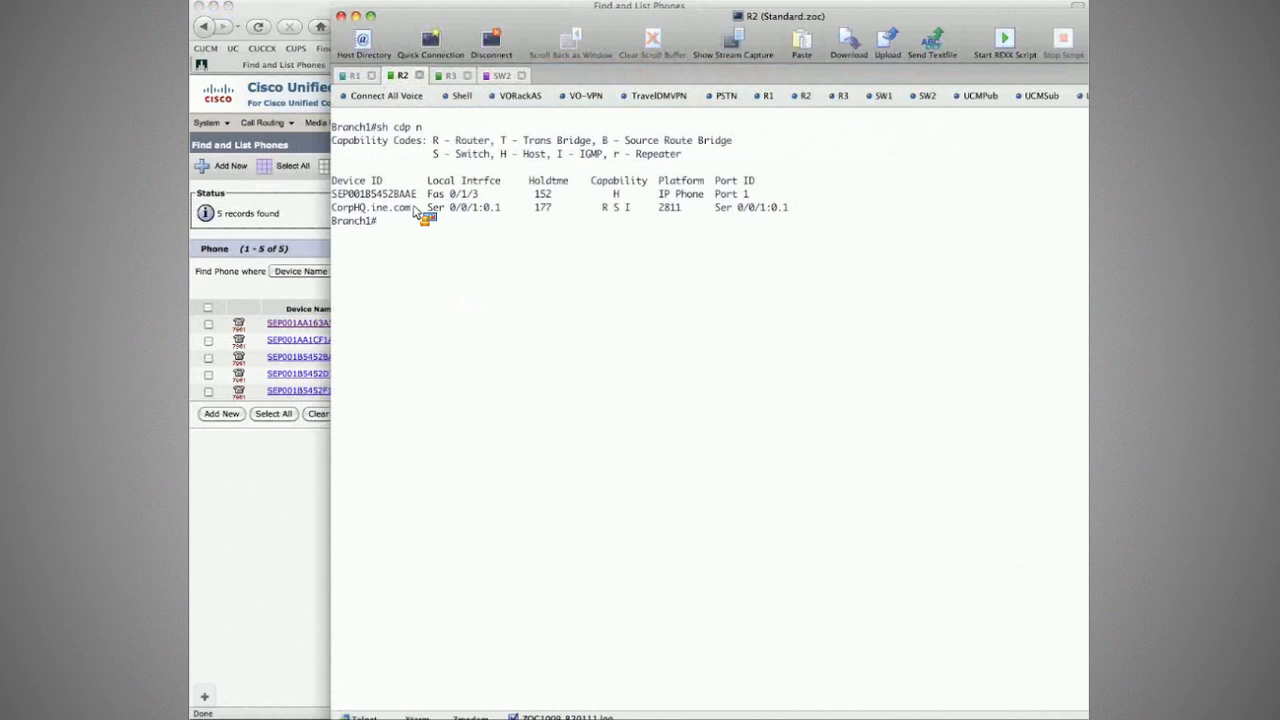
{"action": "left_click", "coordinate": [317, 318]}
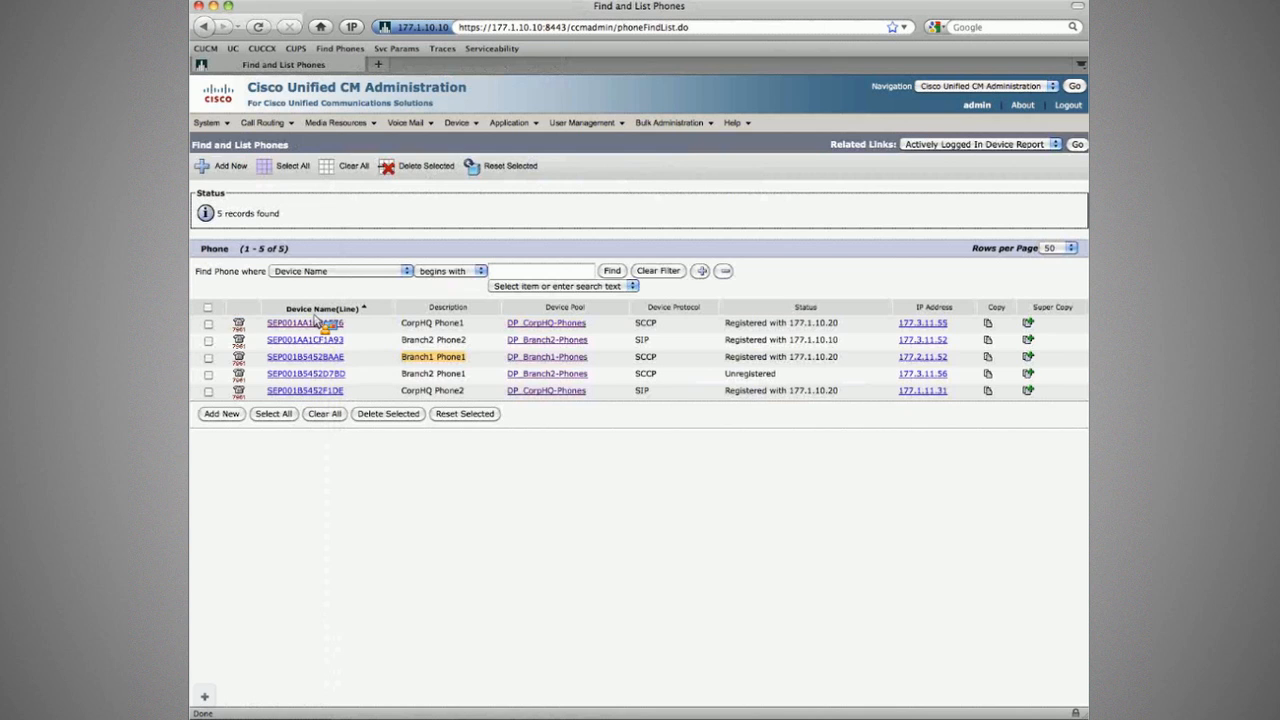
{"action": "key", "text": "super+Tab"}
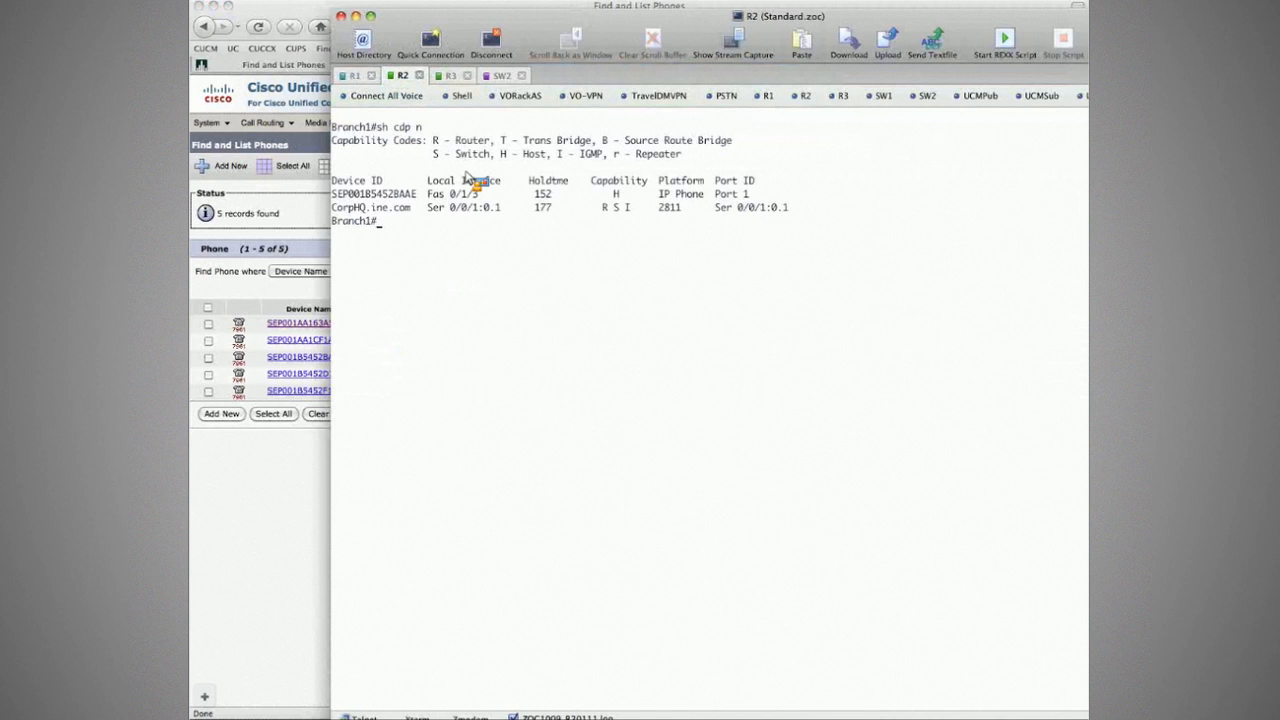
Step: Match the Branch2 switch's SEP001AA163A576 on Fas 0/10 to the phone list and exit SW2
{"action": "left_click", "coordinate": [502, 76]}
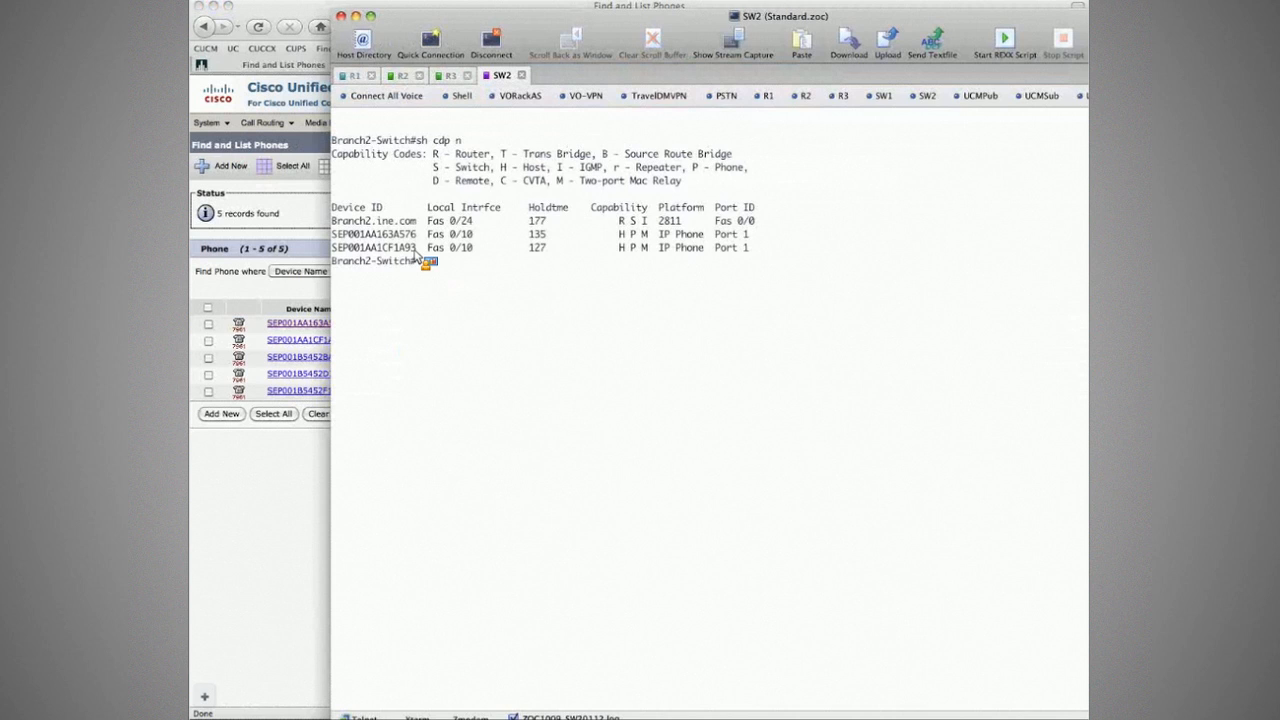
{"action": "left_click", "coordinate": [326, 333]}
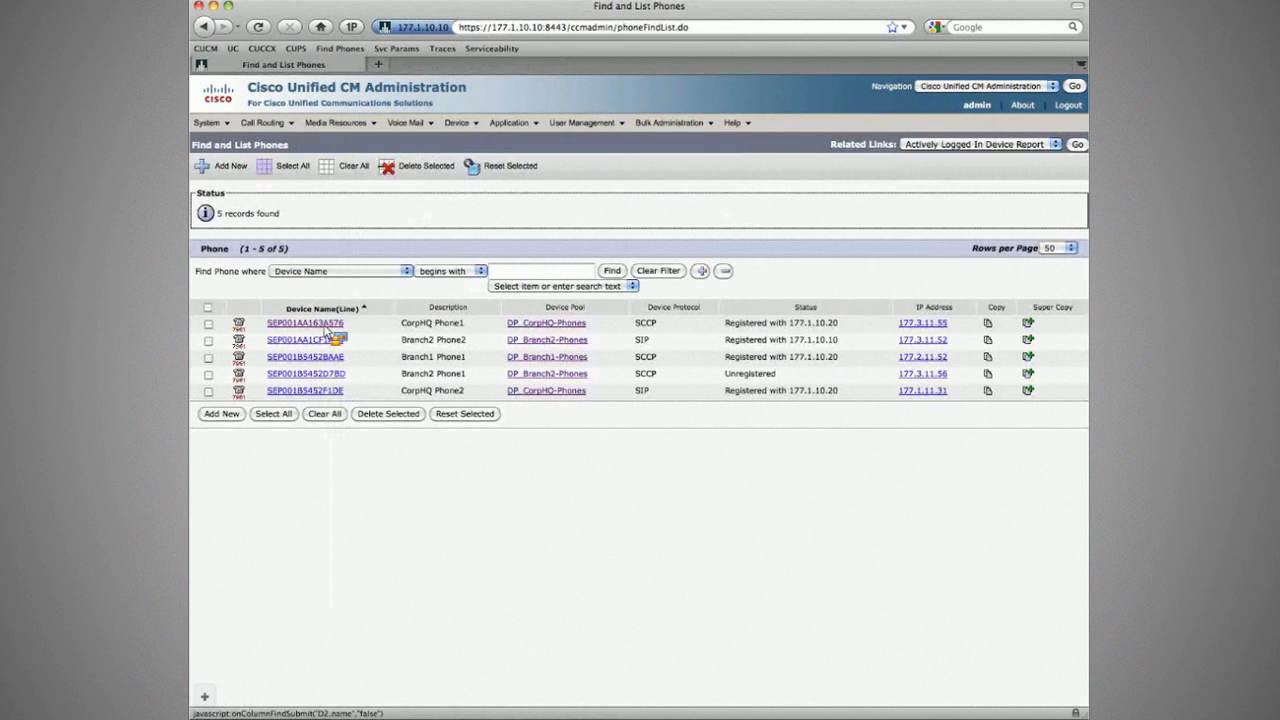
{"action": "key", "text": "super+Tab"}
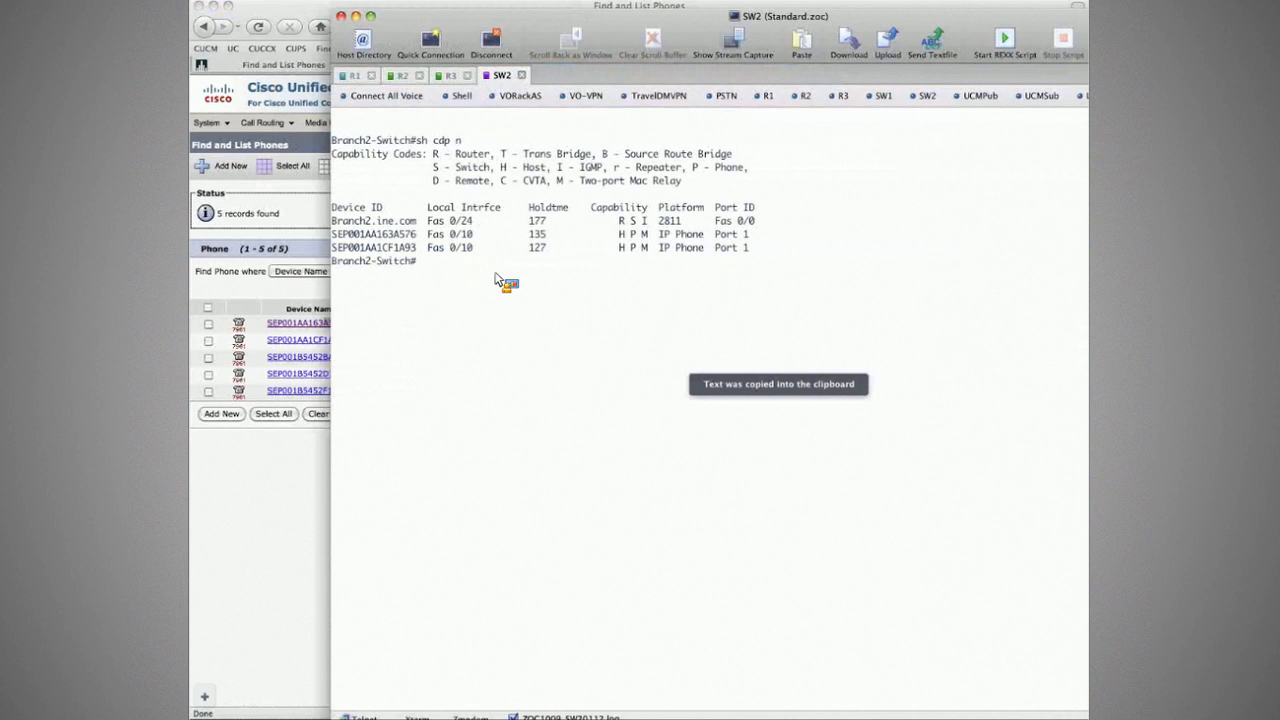
{"action": "type", "text": "exit"}
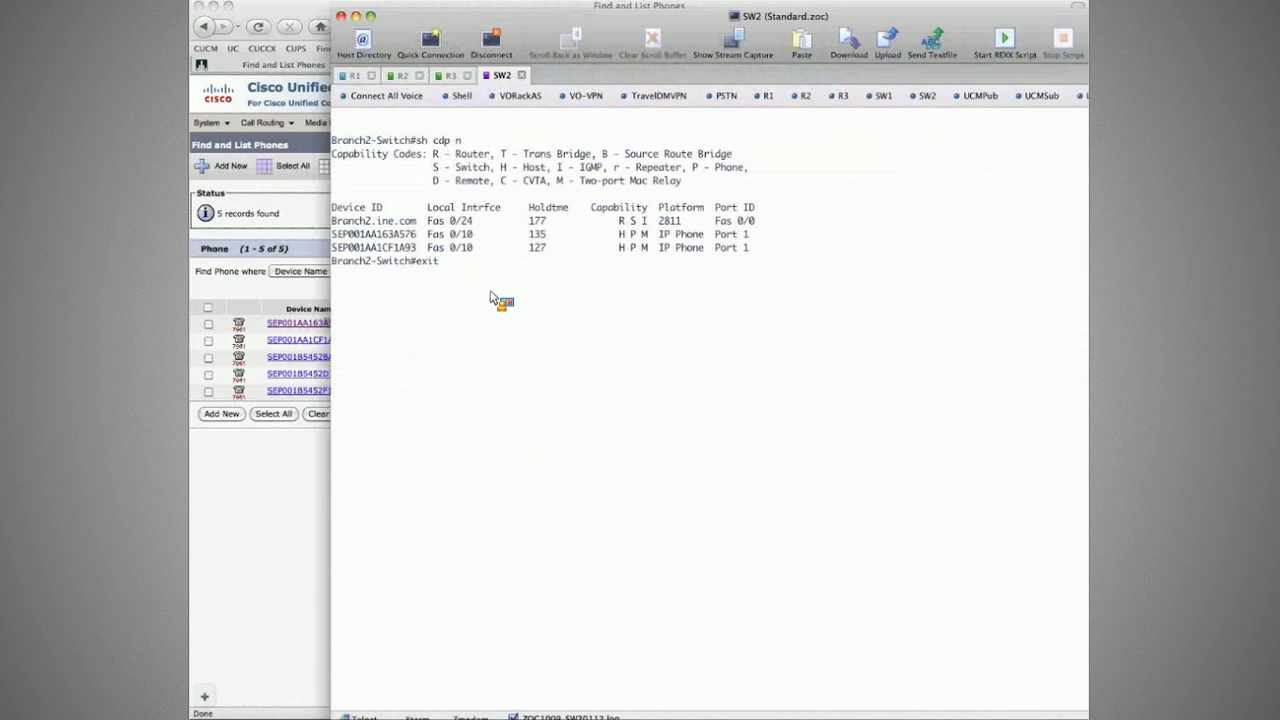
{"action": "key", "text": "super+Tab"}
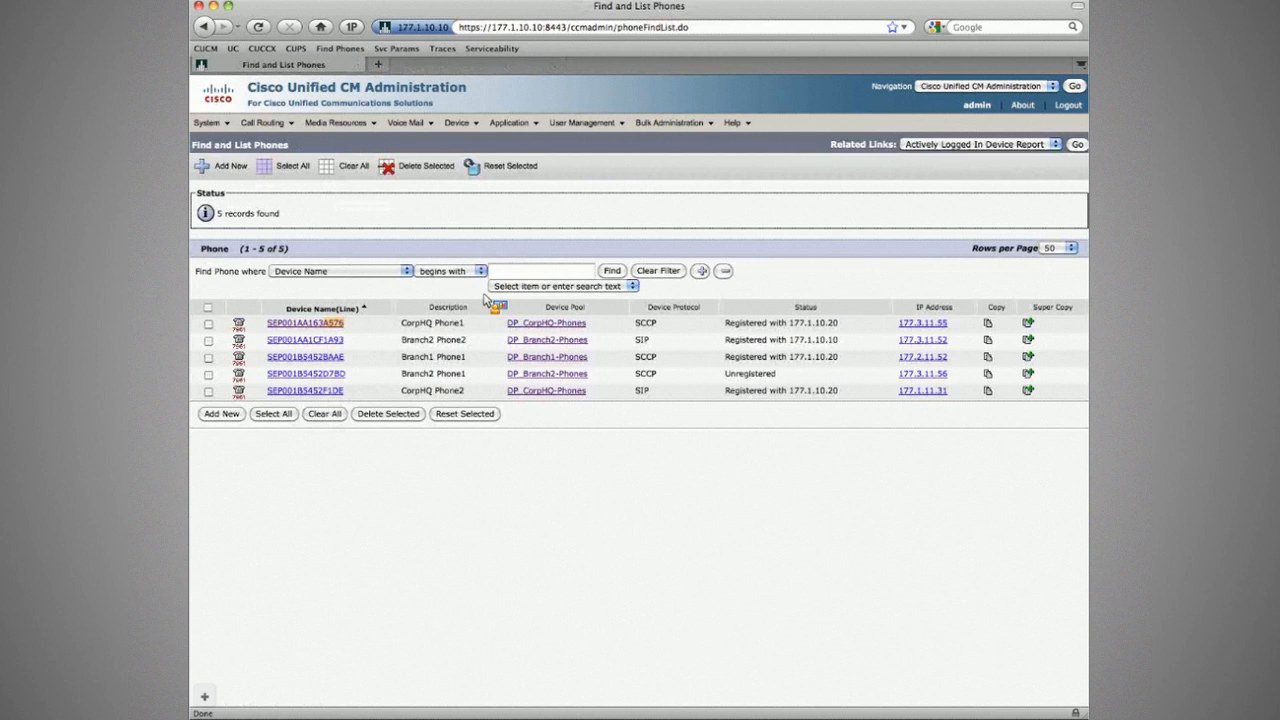
{"action": "left_click_drag", "start_coordinate": [485, 300], "coordinate": [382, 341]}
{"action": "left_click_drag", "start_coordinate": [380, 341], "coordinate": [455, 405]}
Step: Copy the 177.3.11.55 lease from R3's DHCP bindings and return to the phone list
{"action": "left_click_drag", "start_coordinate": [455, 405], "coordinate": [484, 407]}
{"action": "key", "text": "super+Tab"}
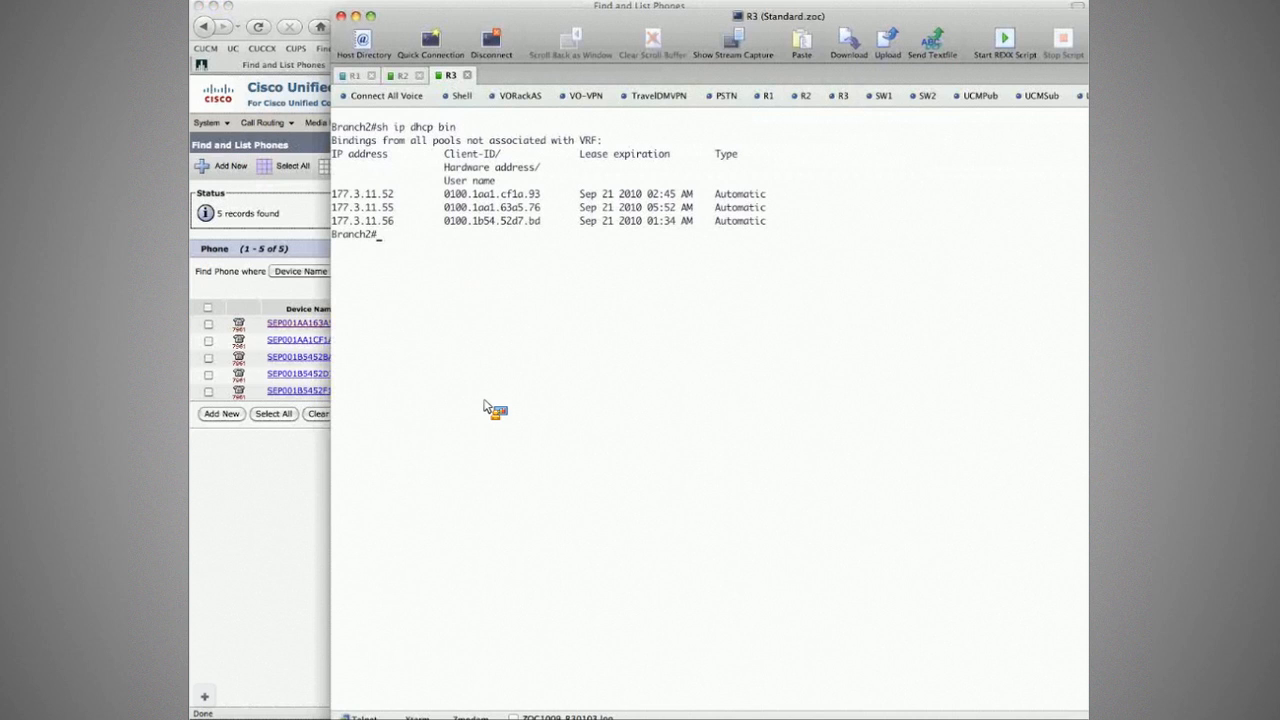
{"action": "left_click_drag", "start_coordinate": [484, 407], "coordinate": [539, 213]}
{"action": "left_click_drag", "start_coordinate": [539, 213], "coordinate": [393, 215]}
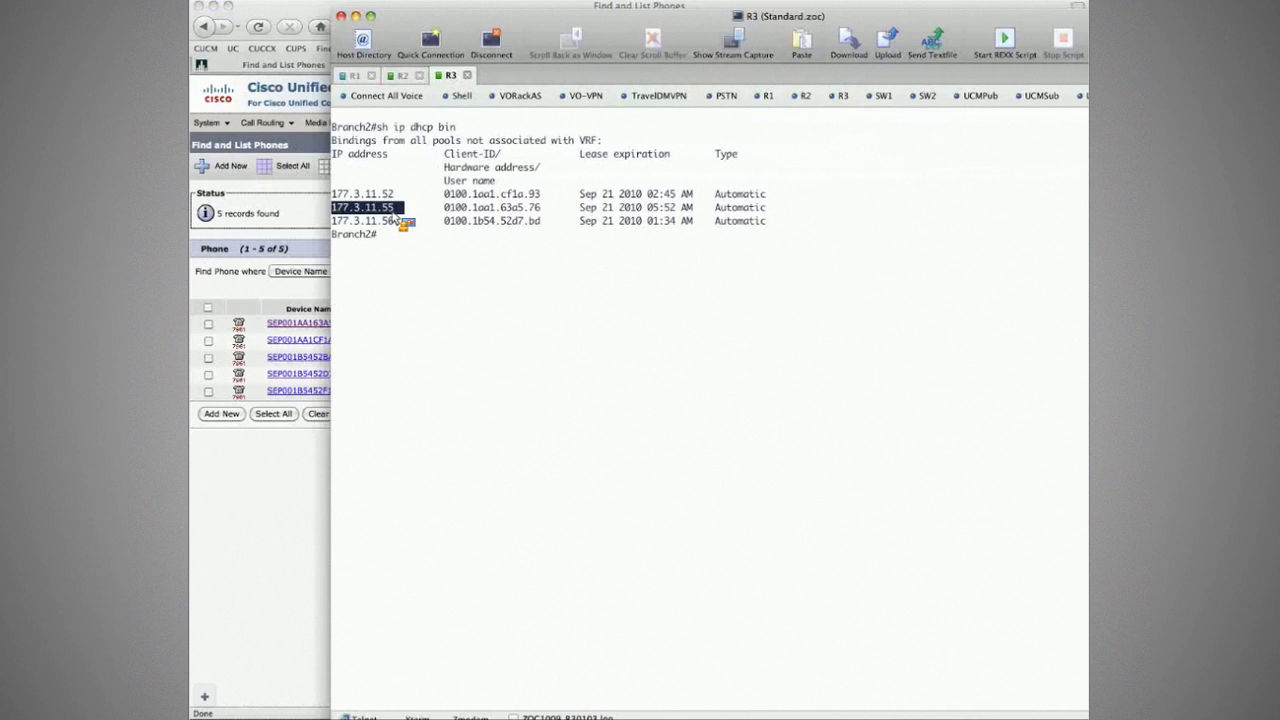
{"action": "left_click_drag", "start_coordinate": [393, 215], "coordinate": [434, 268]}
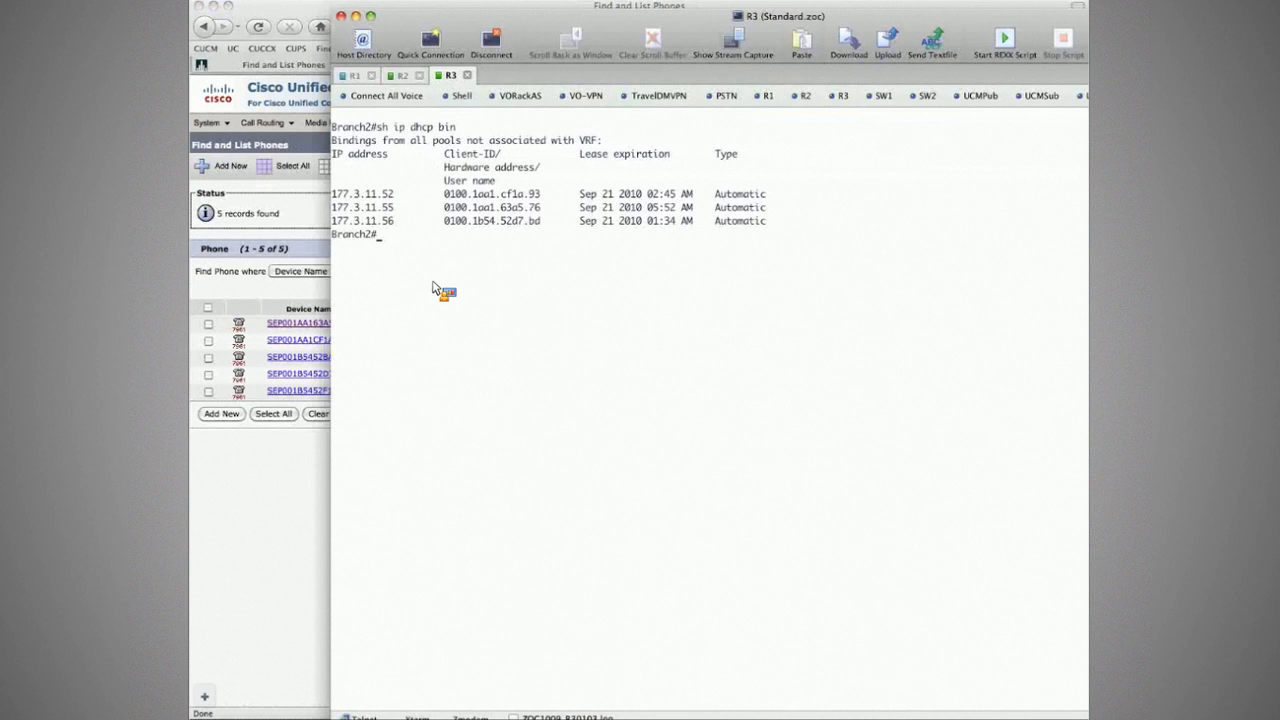
{"action": "key", "text": "super+Tab"}
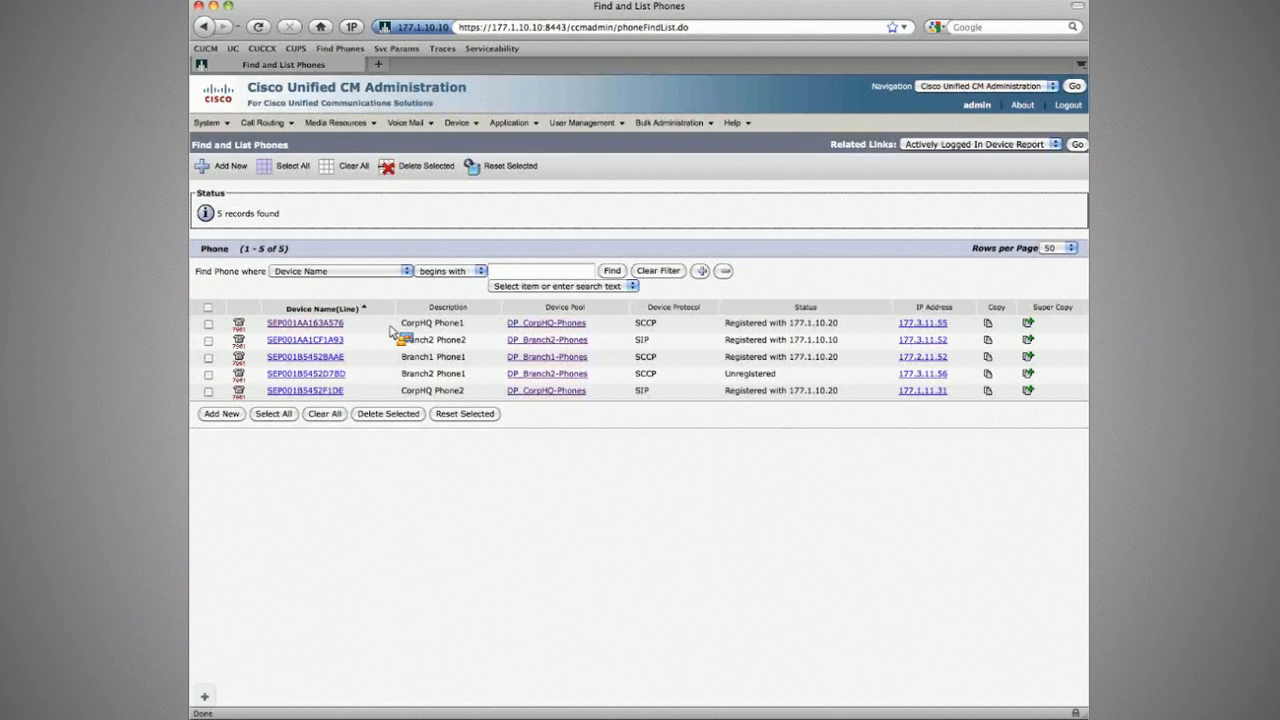
Step: Through DP_Branch2-Phones, change region R_Branch2's intra-region codec from G.728/iLBC to G.711 and save
{"action": "left_click_drag", "start_coordinate": [397, 339], "coordinate": [485, 343]}
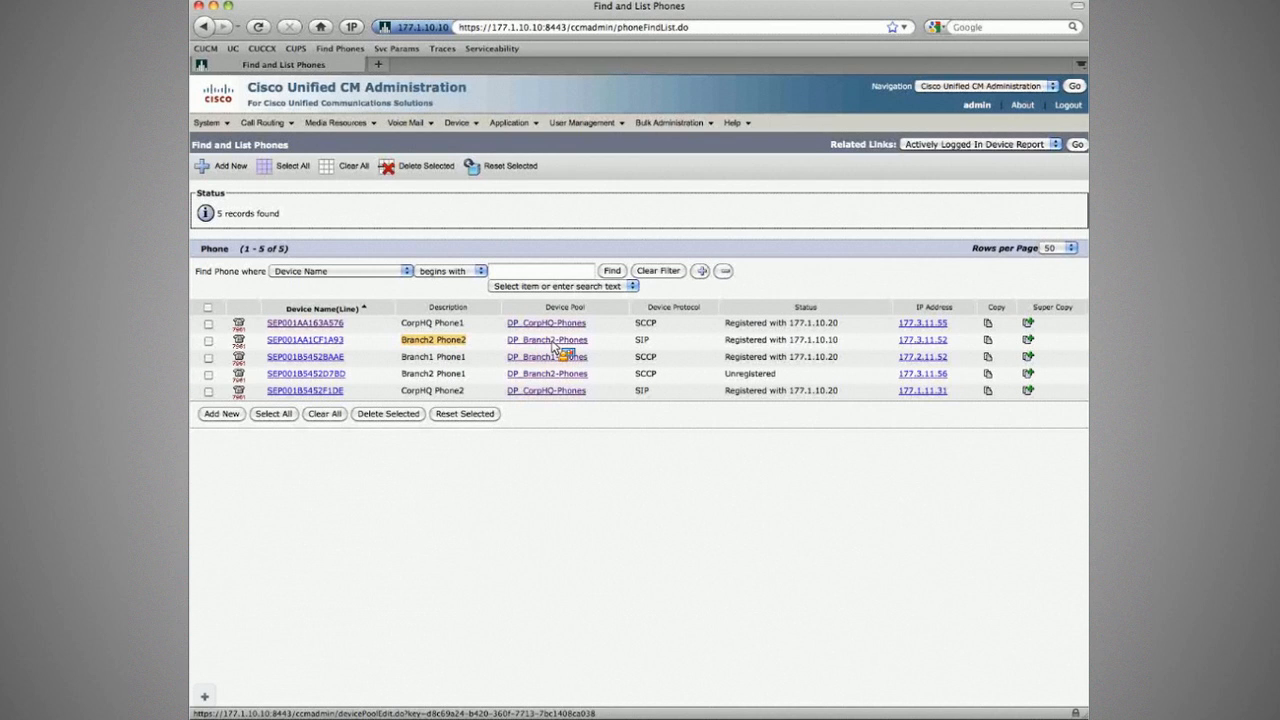
{"action": "left_click", "coordinate": [553, 343]}
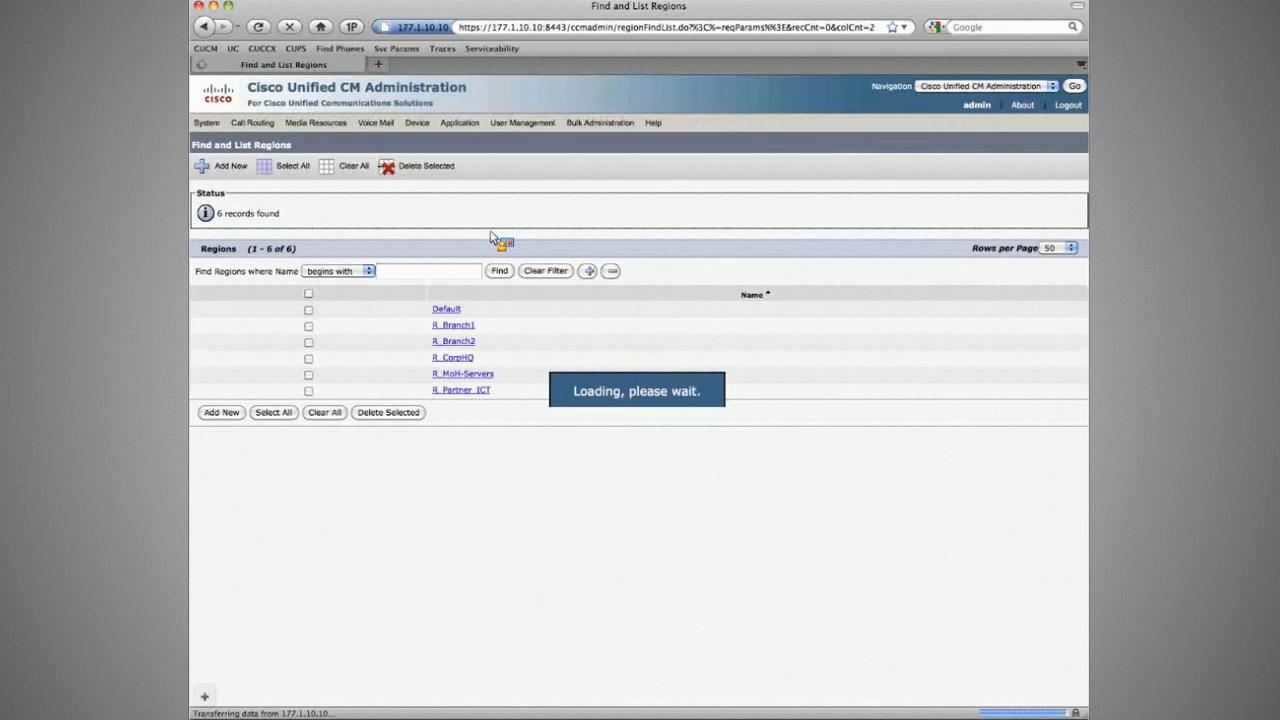
{"action": "left_click", "coordinate": [451, 342]}
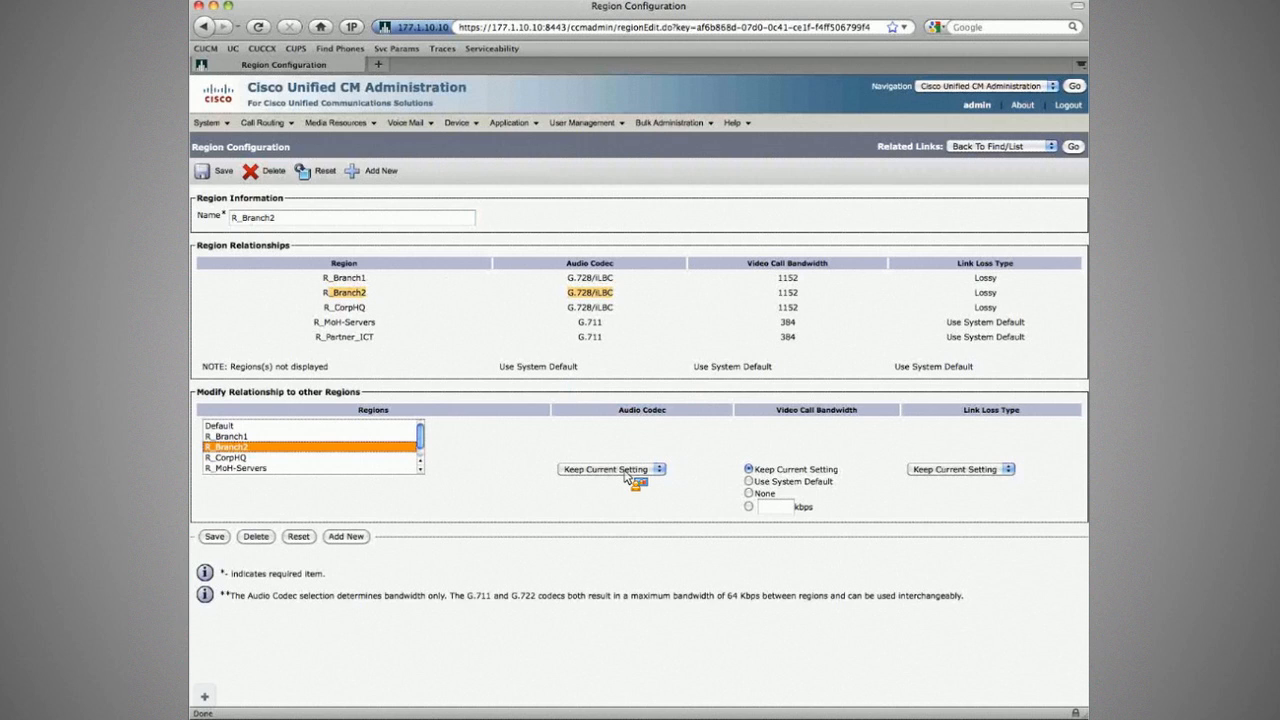
{"action": "left_click", "coordinate": [217, 171]}
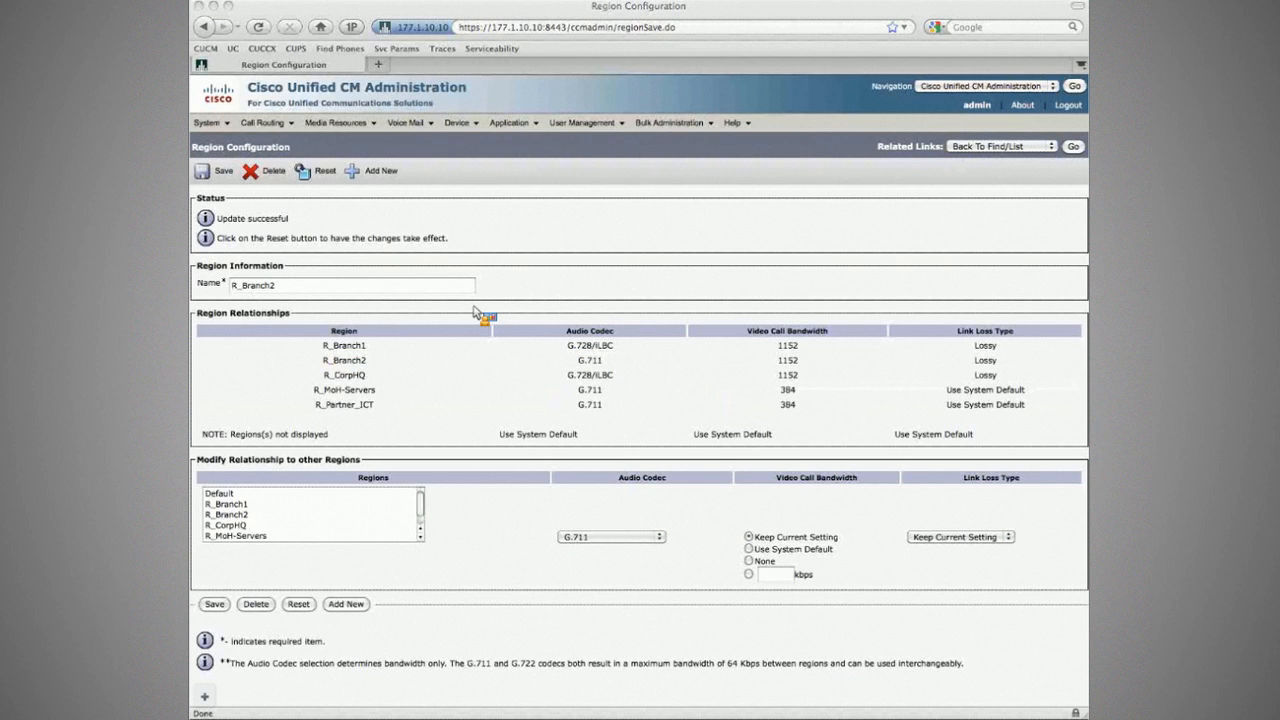
Step: Call 3002 from the roaming phone and confirm G.722 both directions in the call statistics
{"action": "left_click", "coordinate": [489, 186]}
{"action": "key", "text": "super+Tab"}
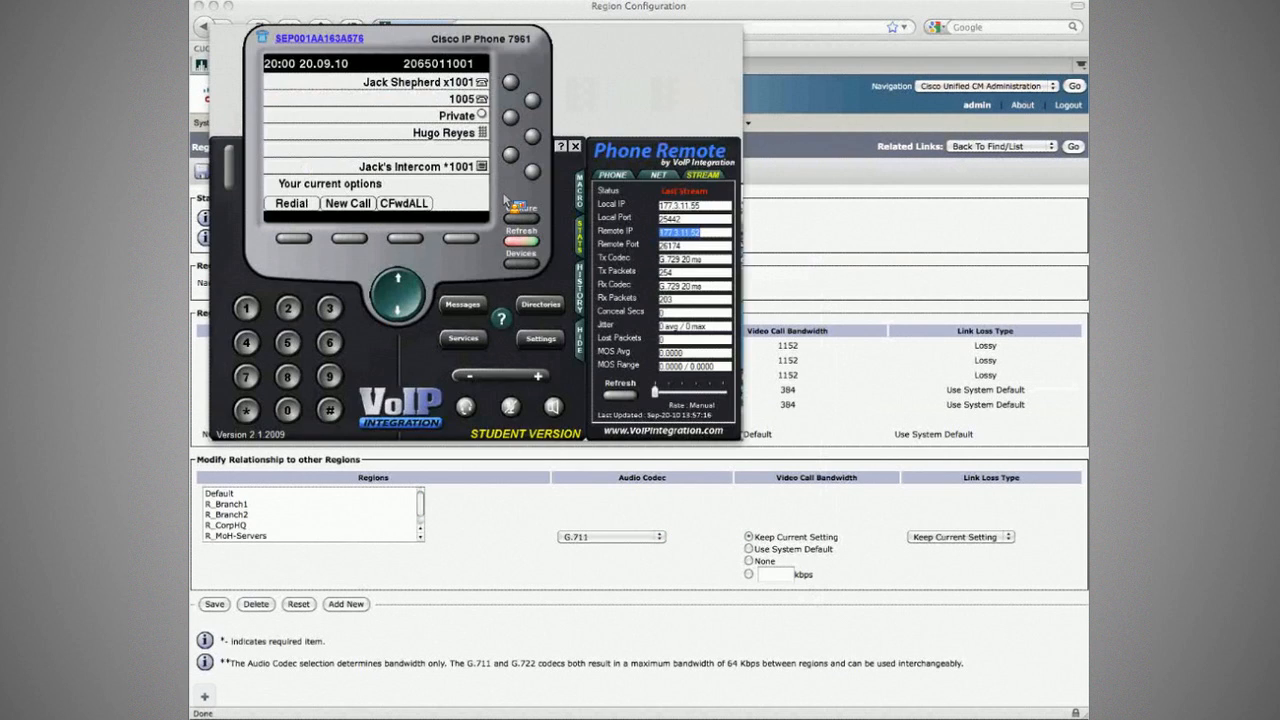
{"action": "left_click", "coordinate": [579, 338]}
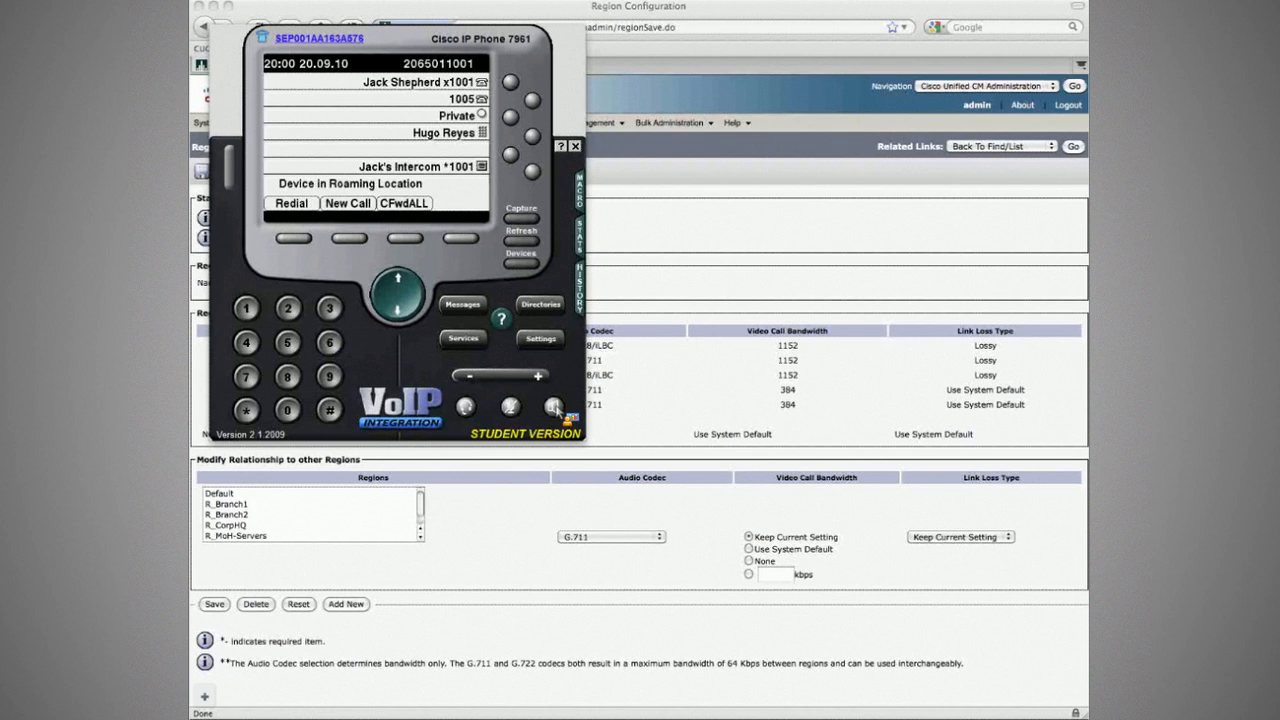
{"action": "left_click", "coordinate": [553, 407]}
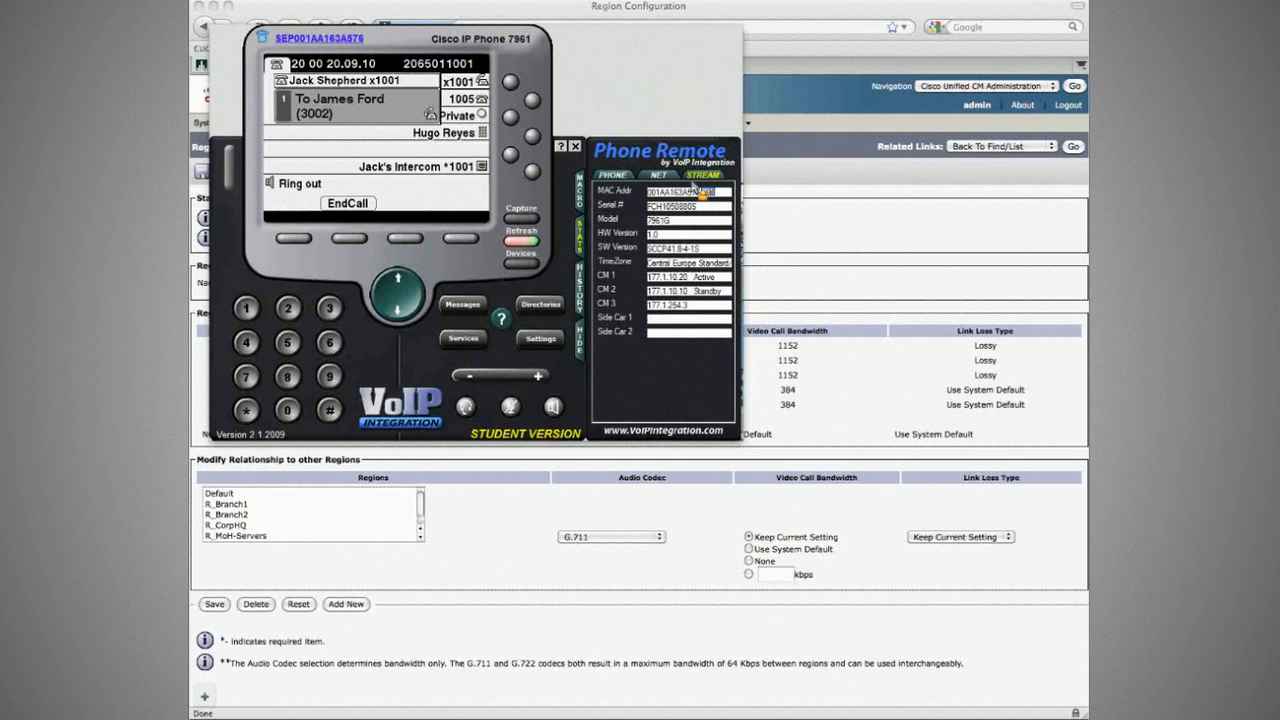
{"action": "left_click", "coordinate": [694, 178]}
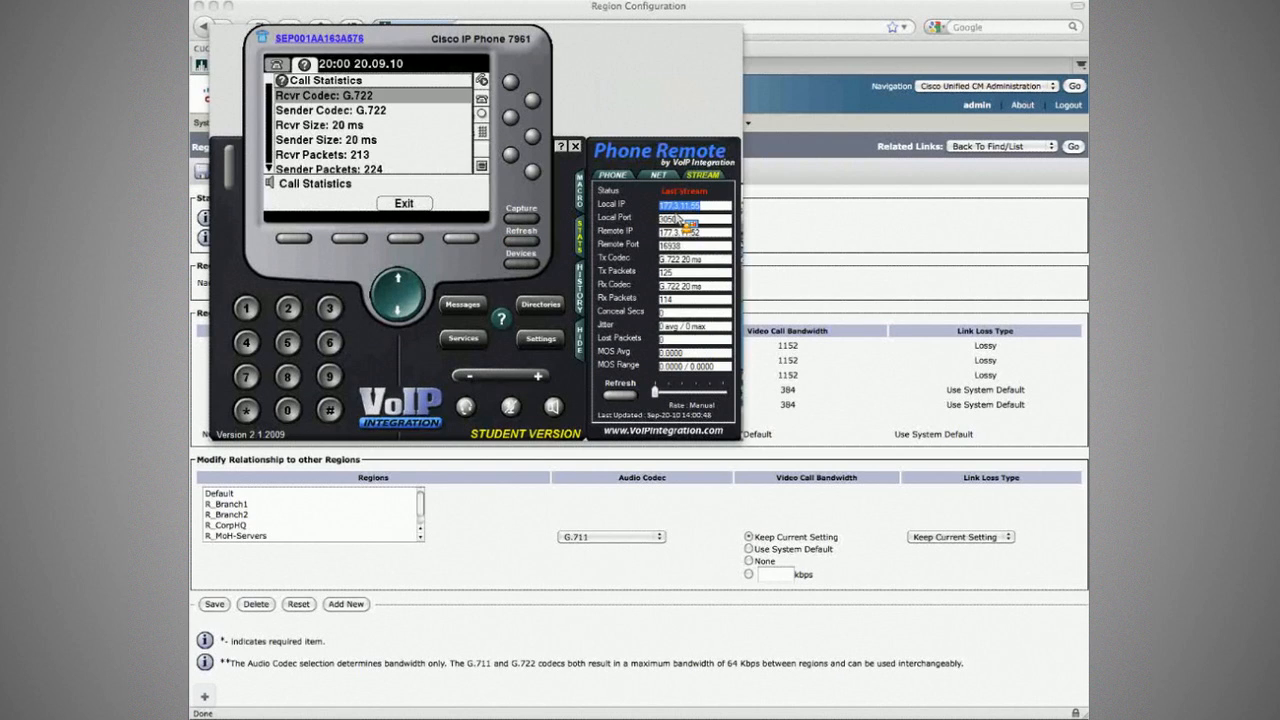
{"action": "left_click", "coordinate": [665, 261]}
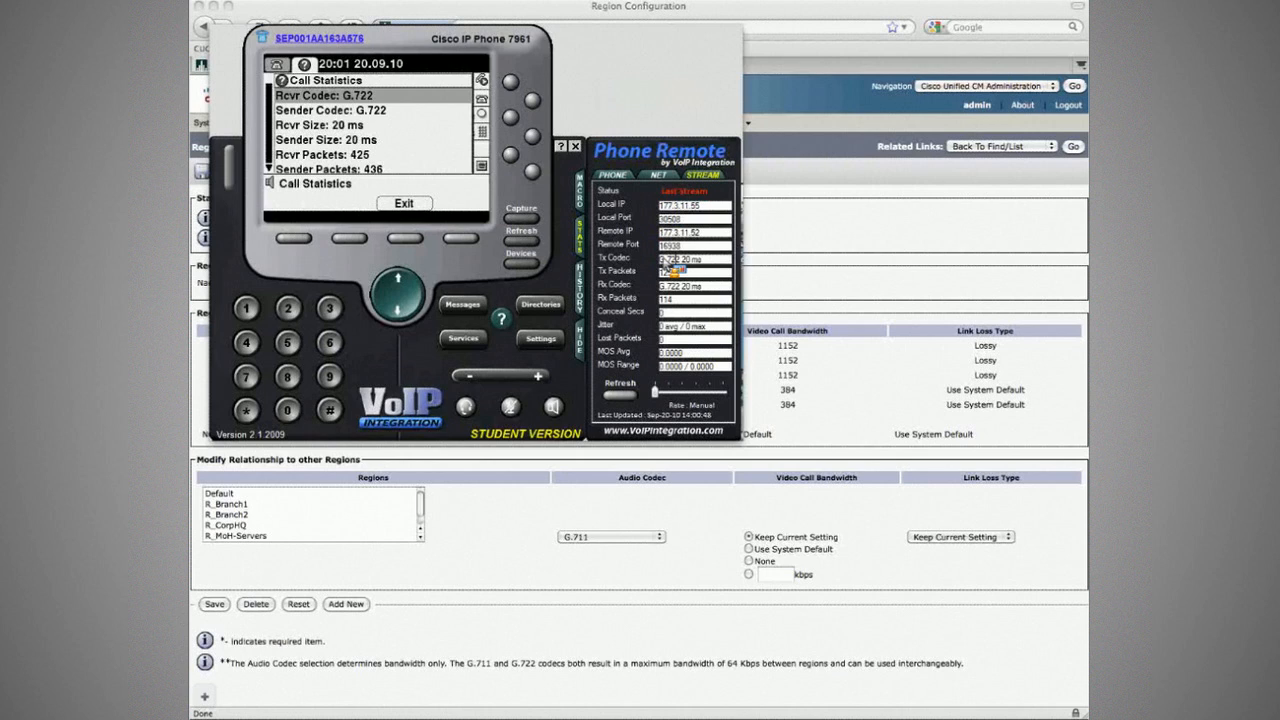
{"action": "left_click_drag", "start_coordinate": [660, 287], "coordinate": [691, 287]}
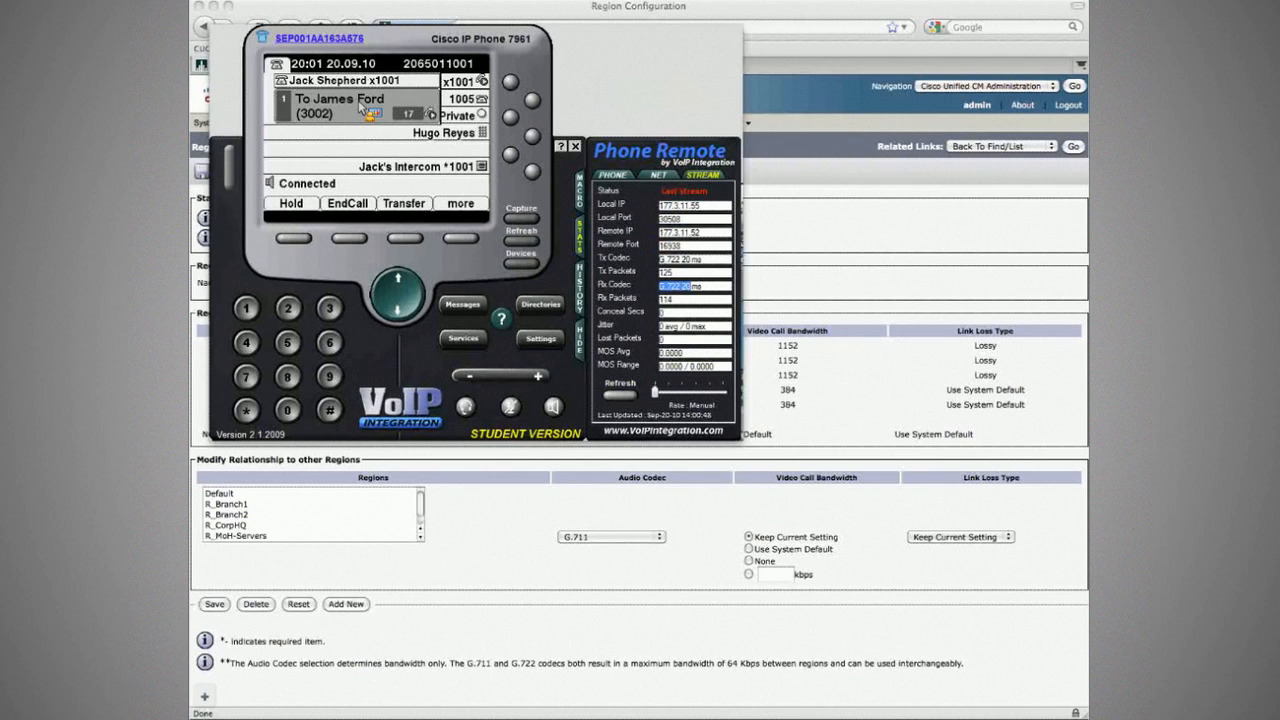
{"action": "key", "text": "super+Tab"}
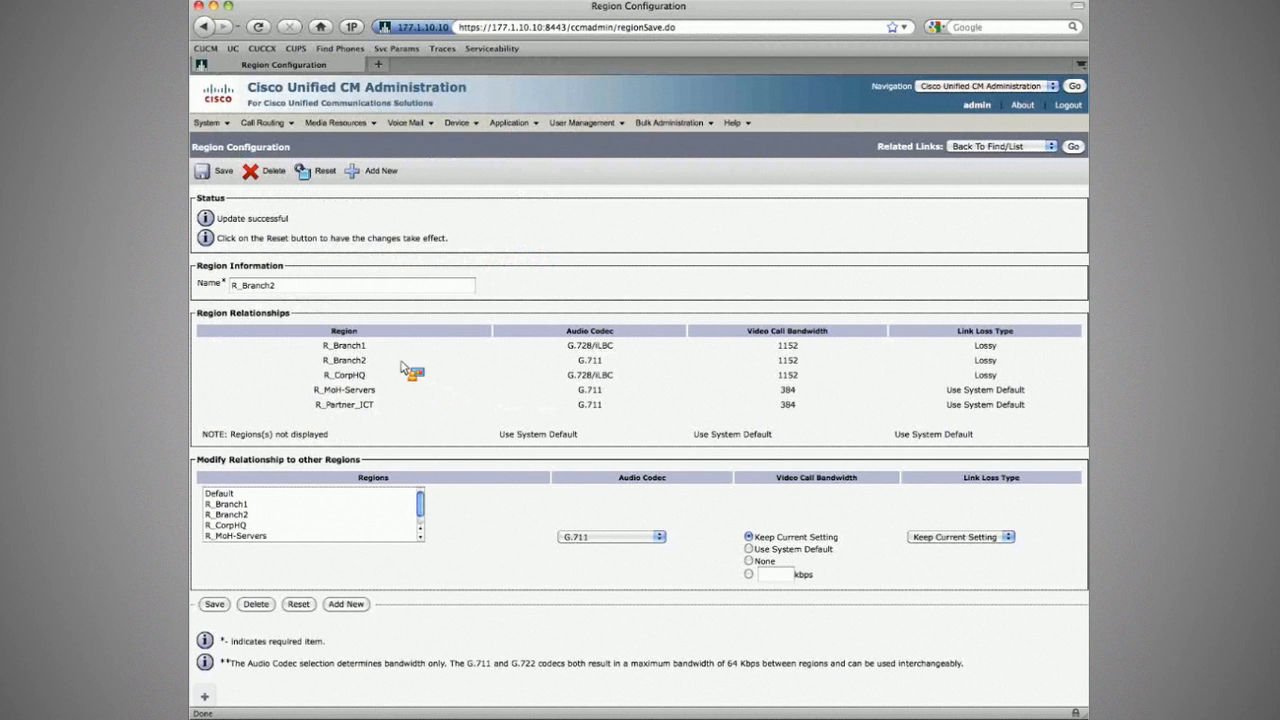
Step: Highlight the MMoH streaming requirement in the task PDF, then return to the phone emulator
{"action": "key", "text": "super+Tab"}
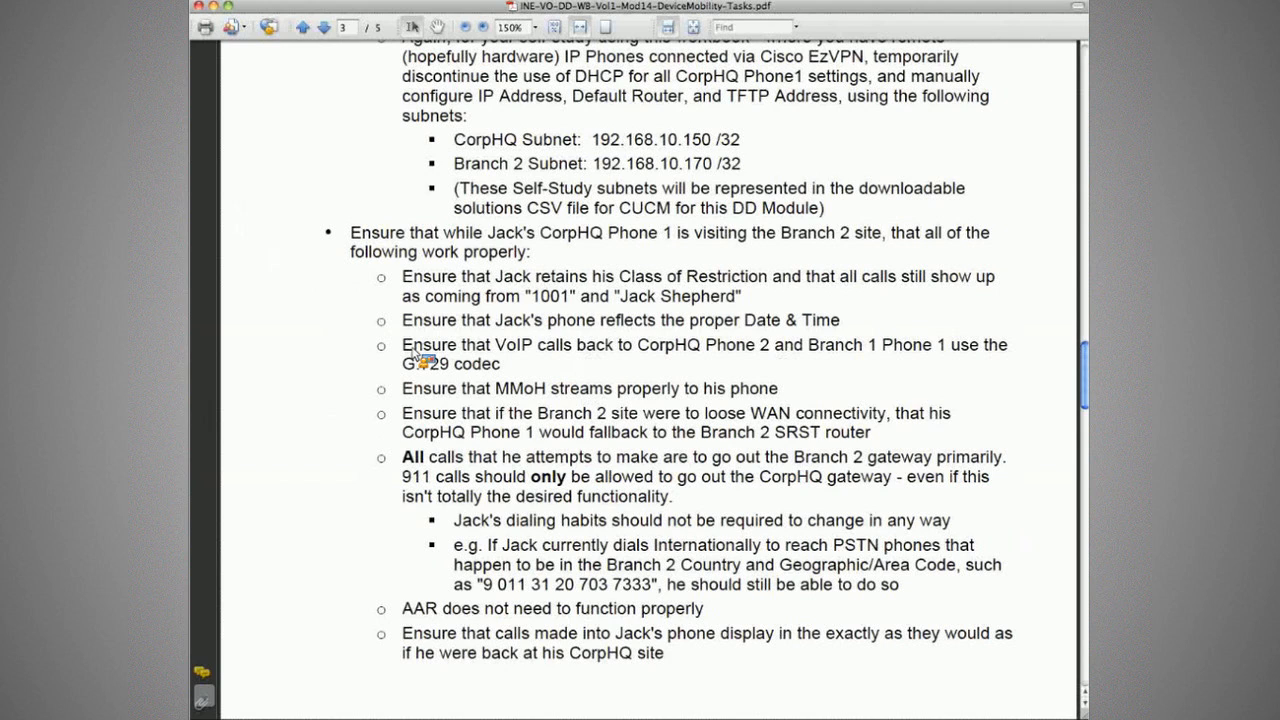
{"action": "left_click_drag", "start_coordinate": [402, 388], "coordinate": [612, 390]}
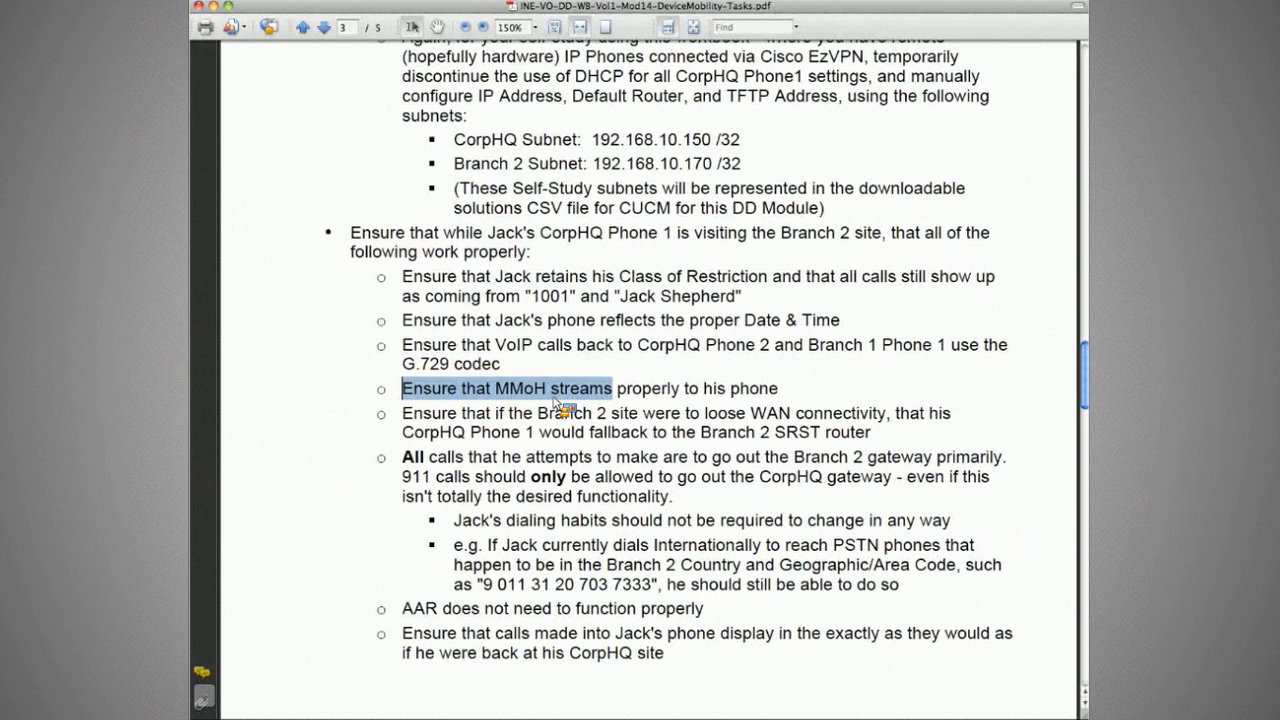
{"action": "left_click", "coordinate": [731, 391]}
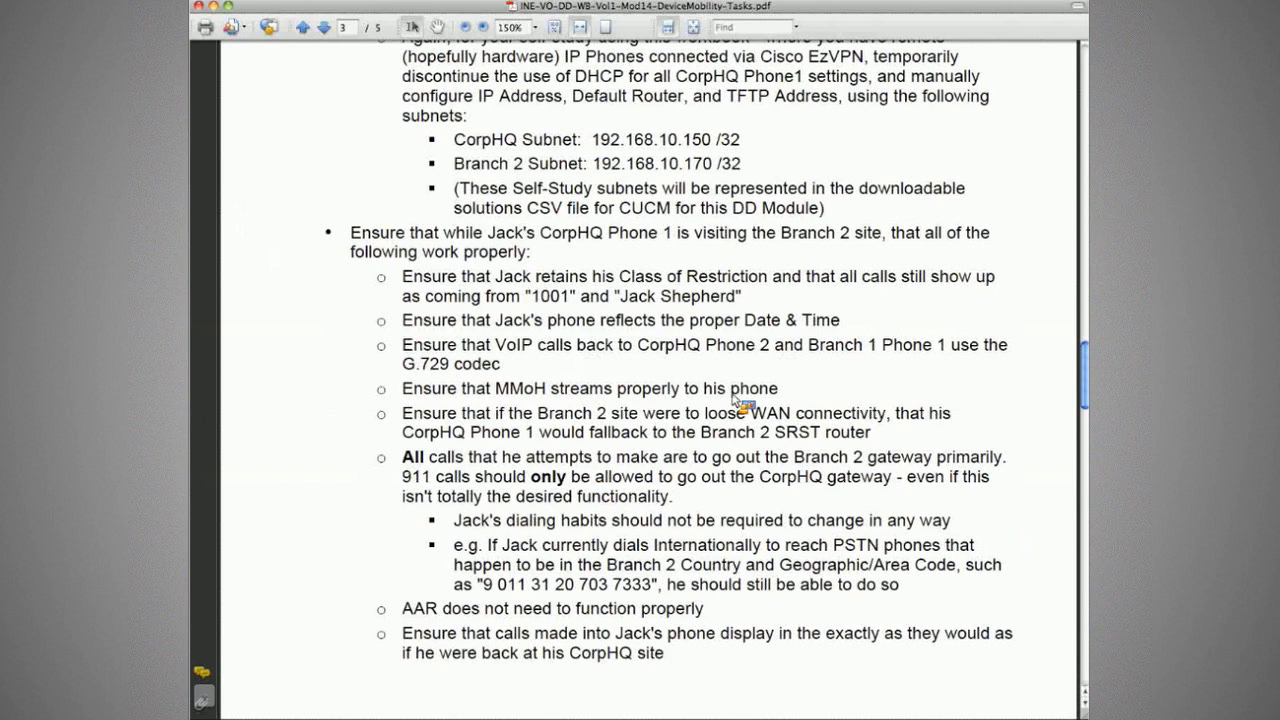
{"action": "key", "text": "super+Tab"}
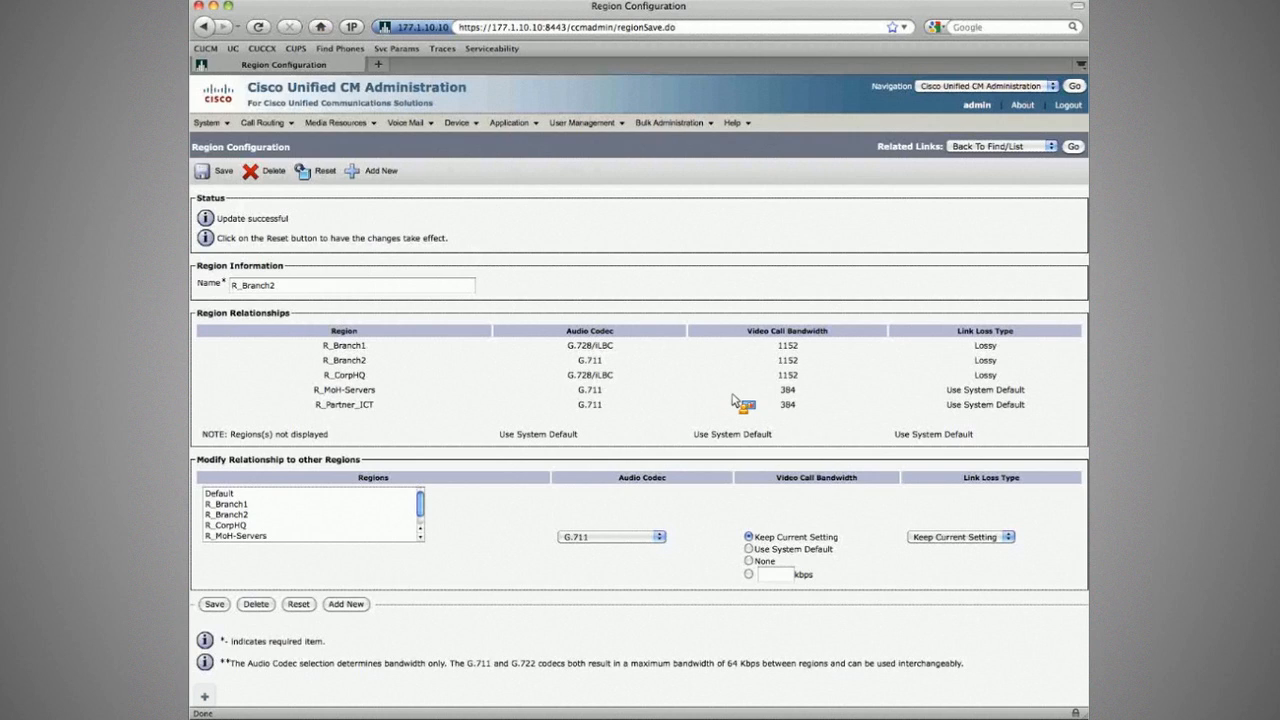
{"action": "key", "text": "super+Tab"}
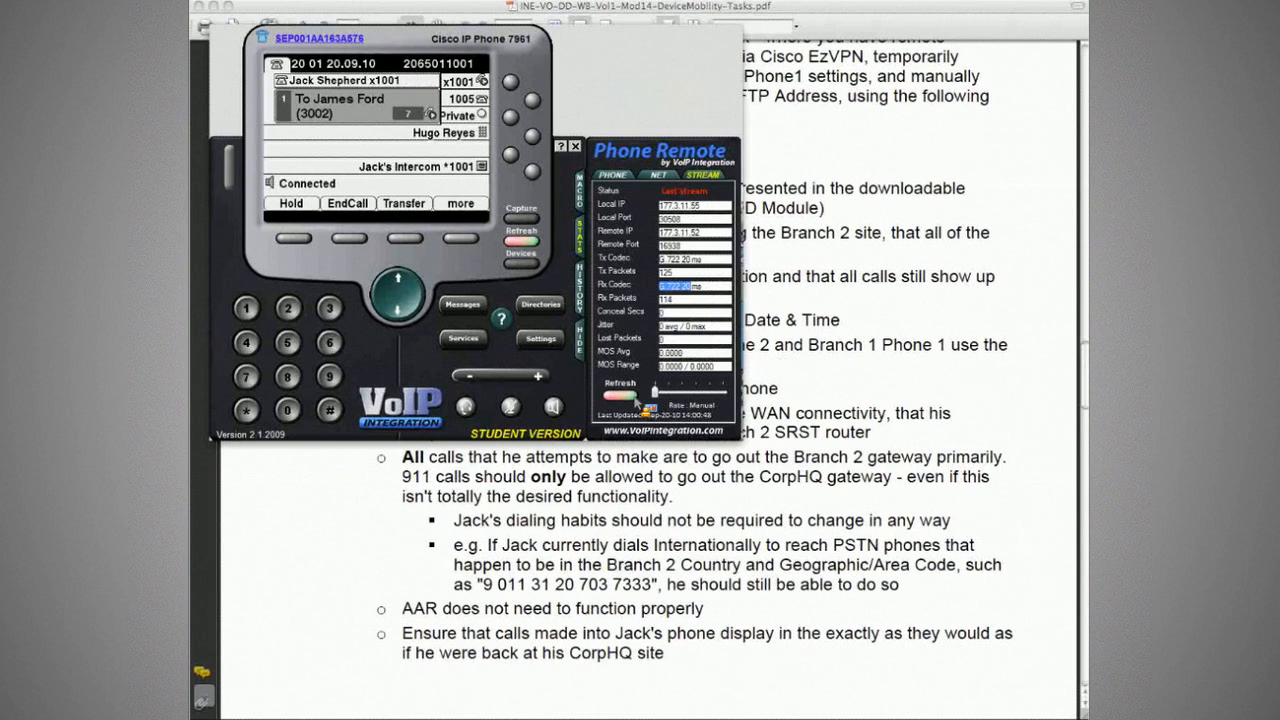
Step: Refresh stats to see G.711u received from multicast 239.1.1.1, then bring the PDF forward
{"action": "left_click", "coordinate": [620, 395]}
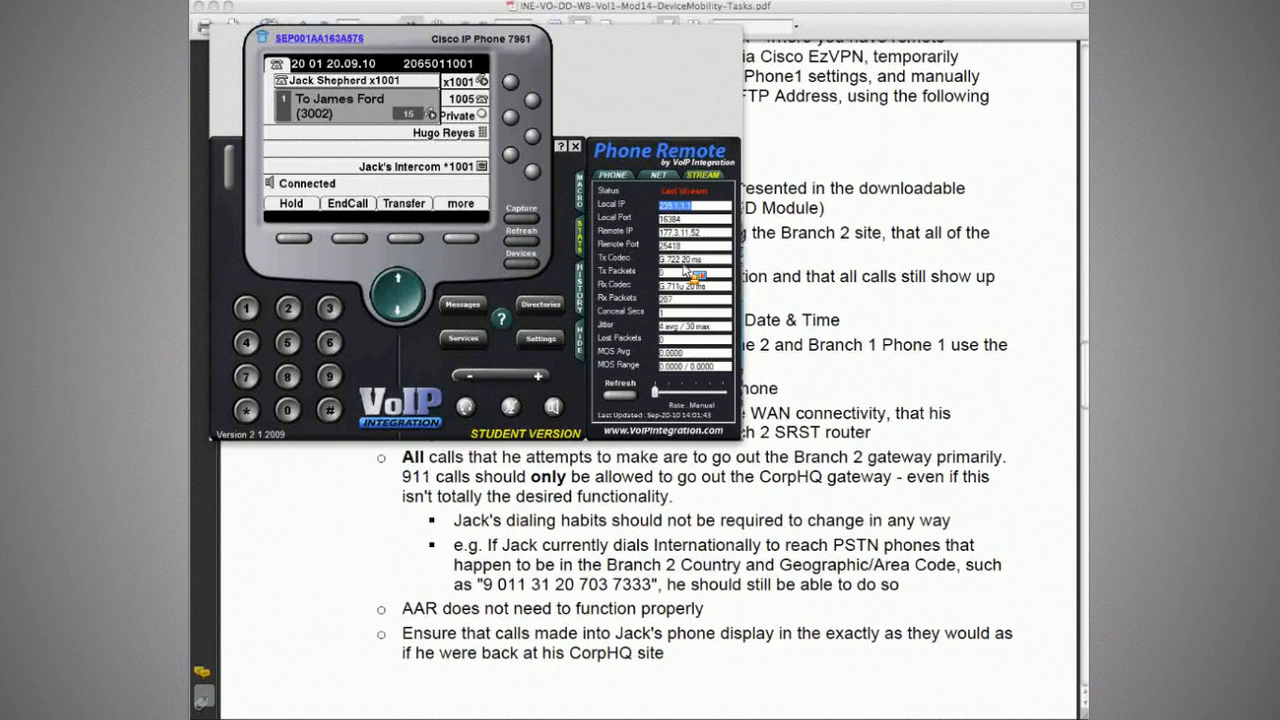
{"action": "left_click_drag", "start_coordinate": [687, 260], "coordinate": [659, 260]}
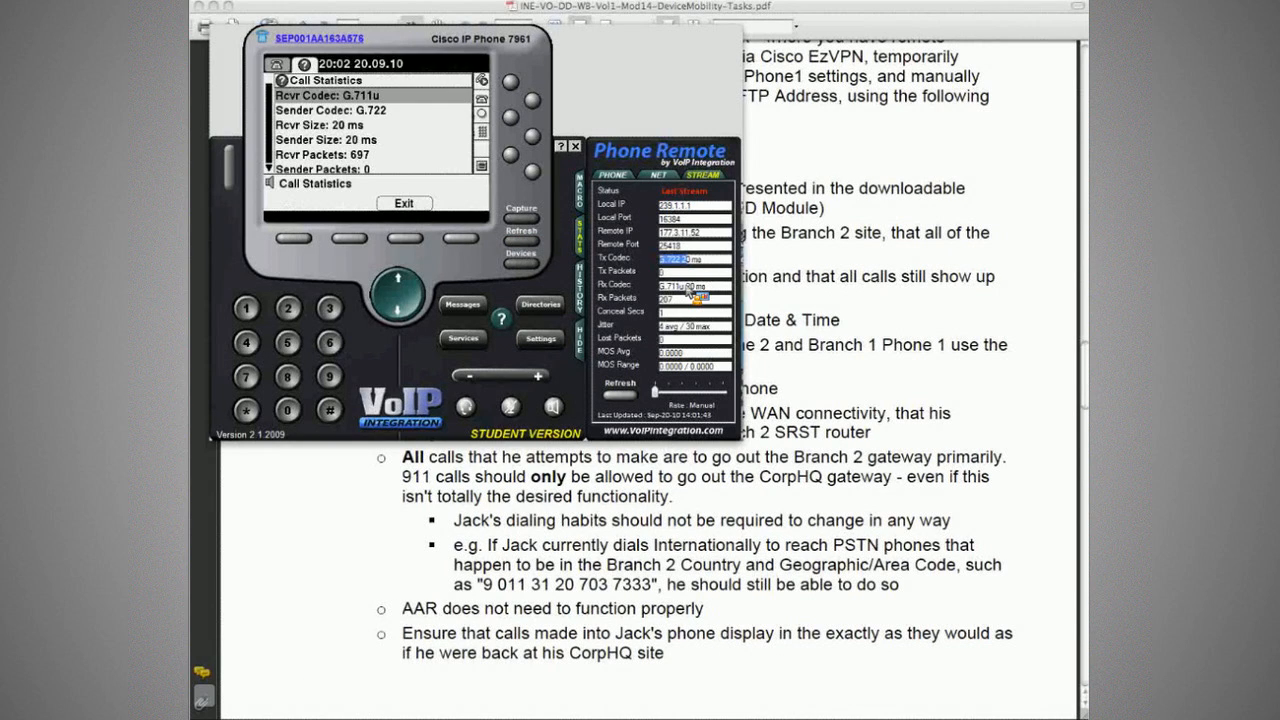
{"action": "left_click_drag", "start_coordinate": [684, 286], "coordinate": [659, 286]}
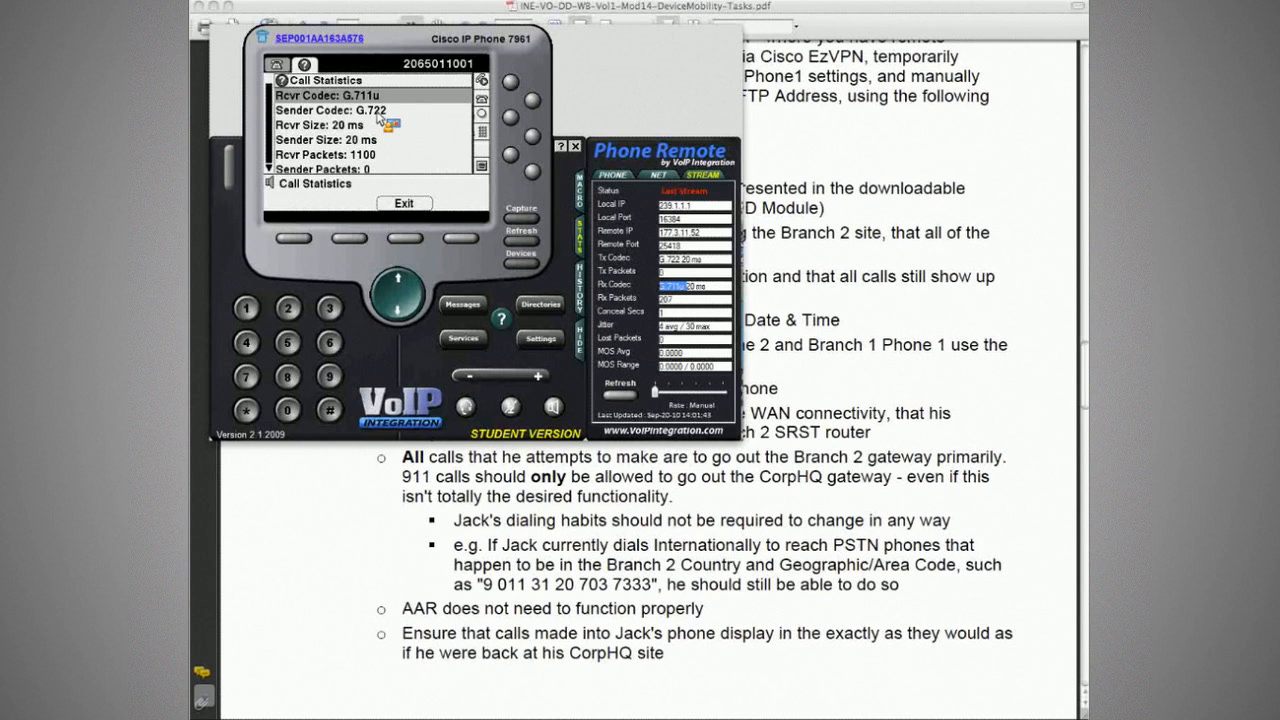
{"action": "left_click", "coordinate": [701, 208]}
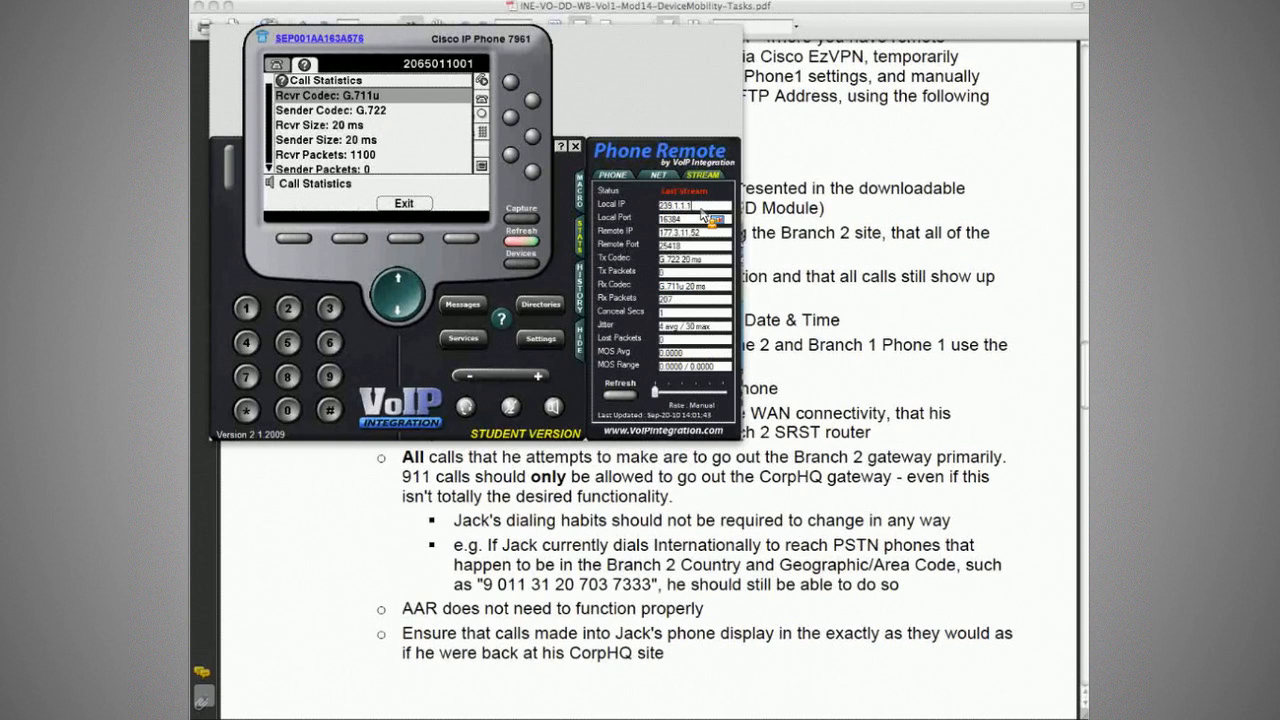
{"action": "double_click", "coordinate": [701, 209]}
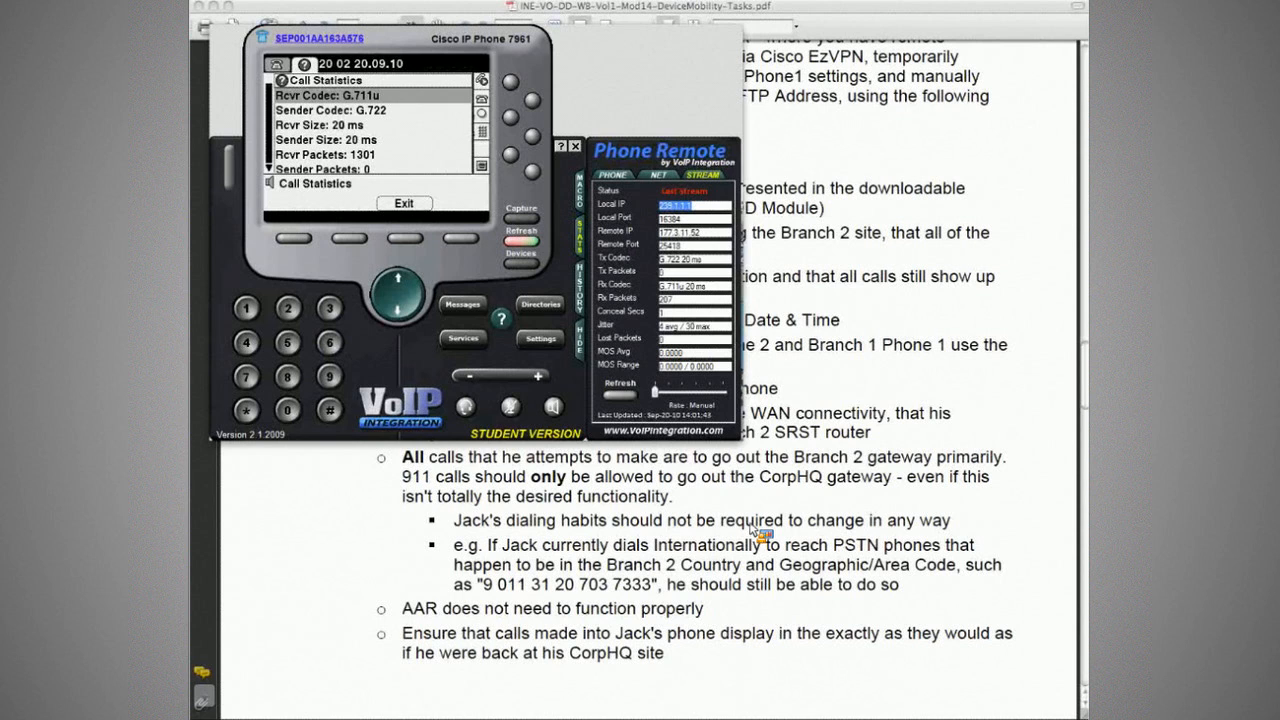
{"action": "left_click", "coordinate": [580, 548]}
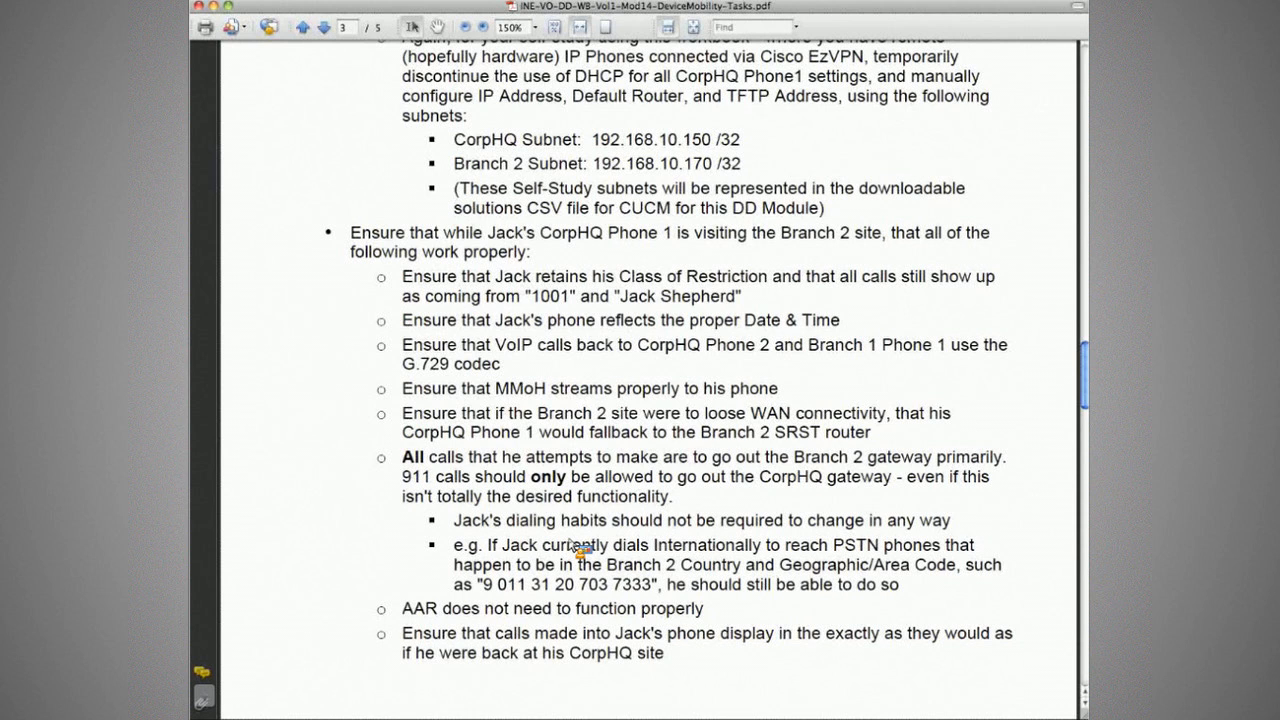
Step: Highlight the R_Branch2 to R_MoH-Servers G.711 row, then cycle windows to the R3 terminal
{"action": "key", "text": "super+Tab"}
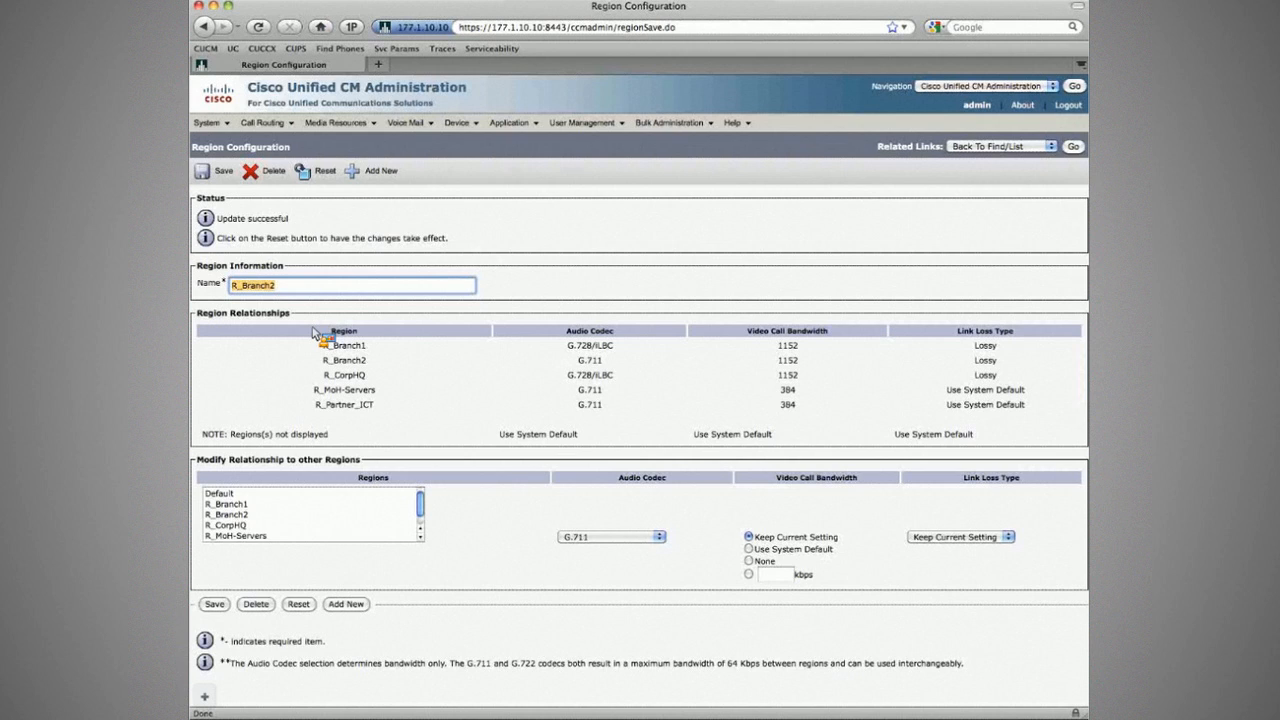
{"action": "left_click_drag", "start_coordinate": [314, 389], "coordinate": [605, 397]}
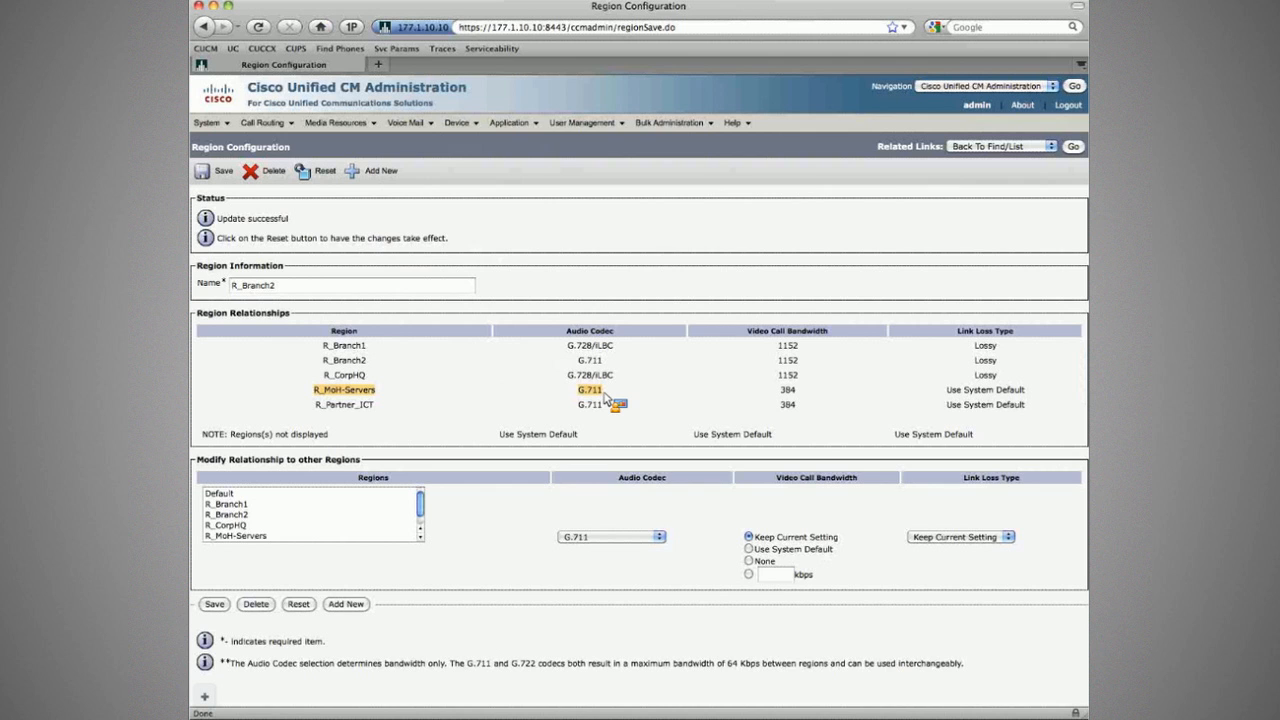
{"action": "key", "text": "super+Tab"}
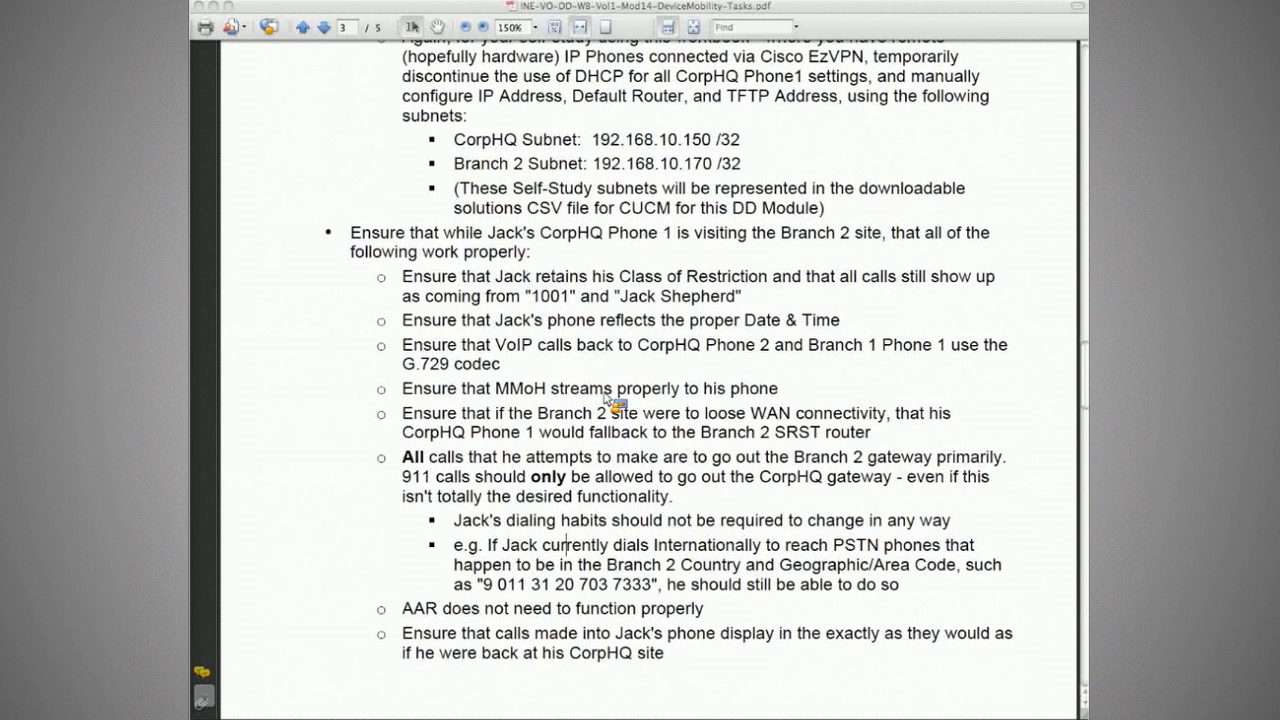
{"action": "key", "text": "super+Tab"}
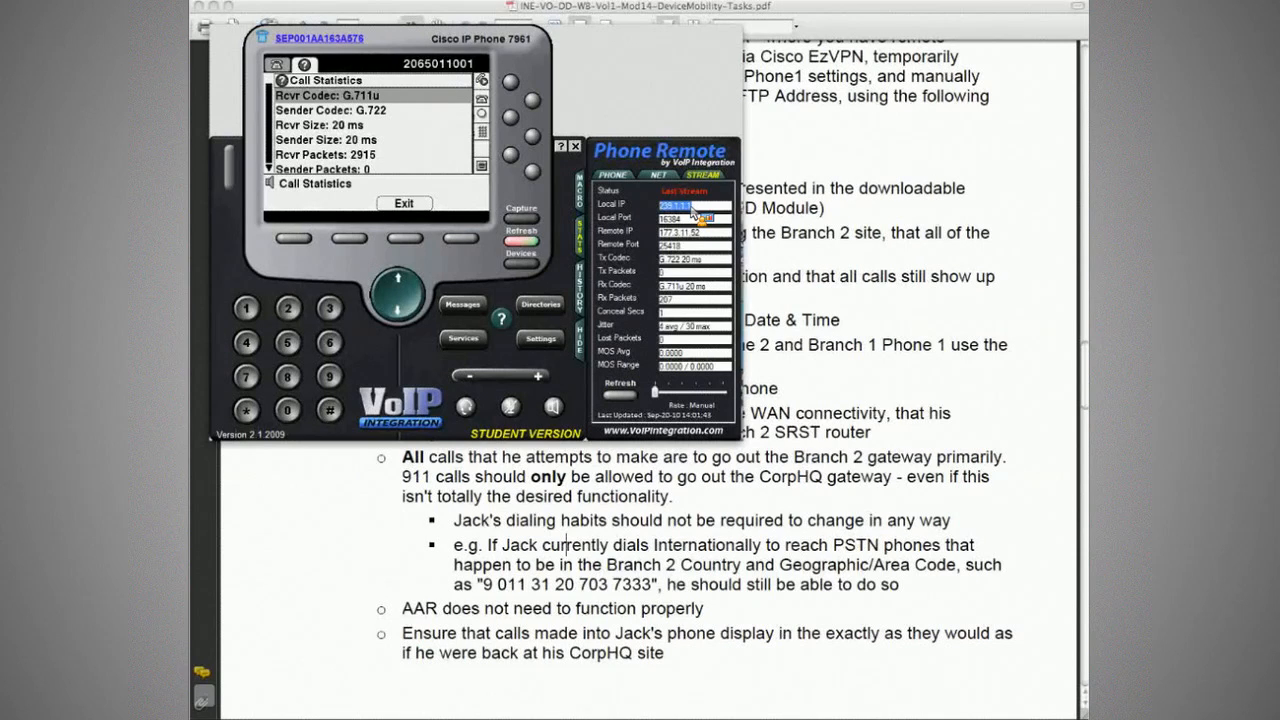
{"action": "key", "text": "super+Tab"}
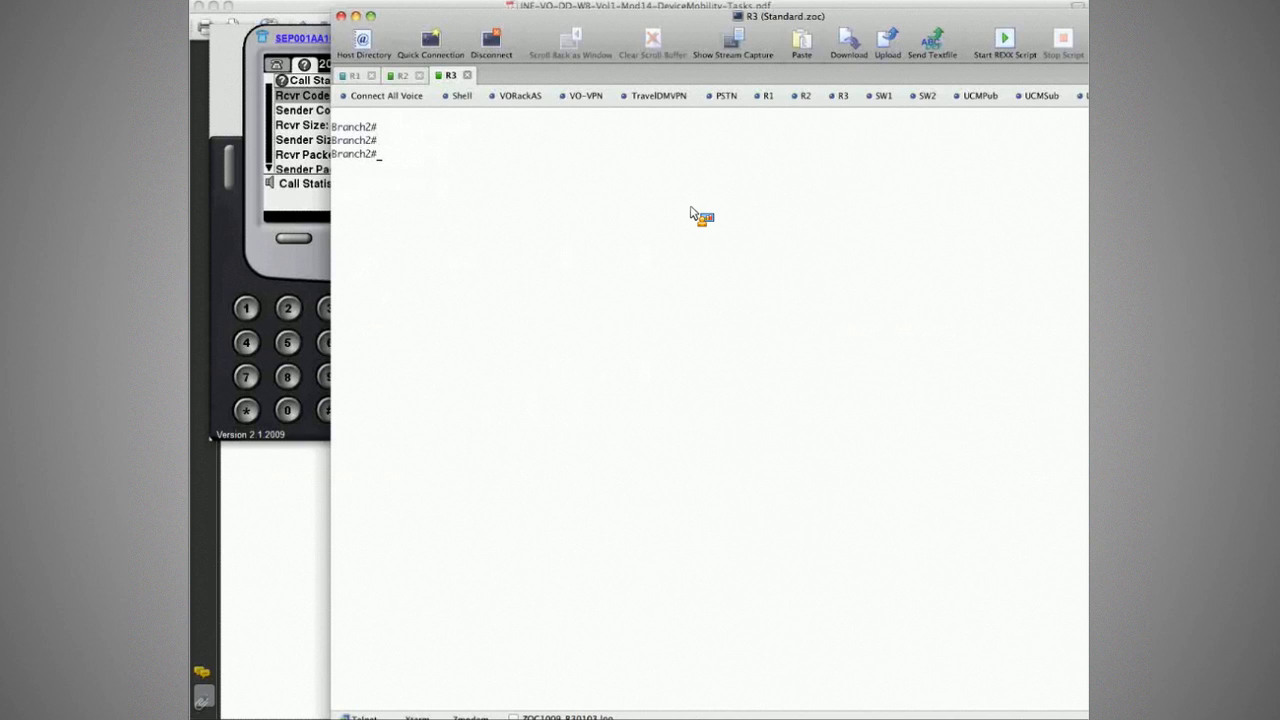
Step: Run show ip mroute on Branch2 and review the 239.1.1.1 incoming and outgoing interfaces
{"action": "type", "text": "sh ip mro"}
{"action": "key", "text": "Return"}
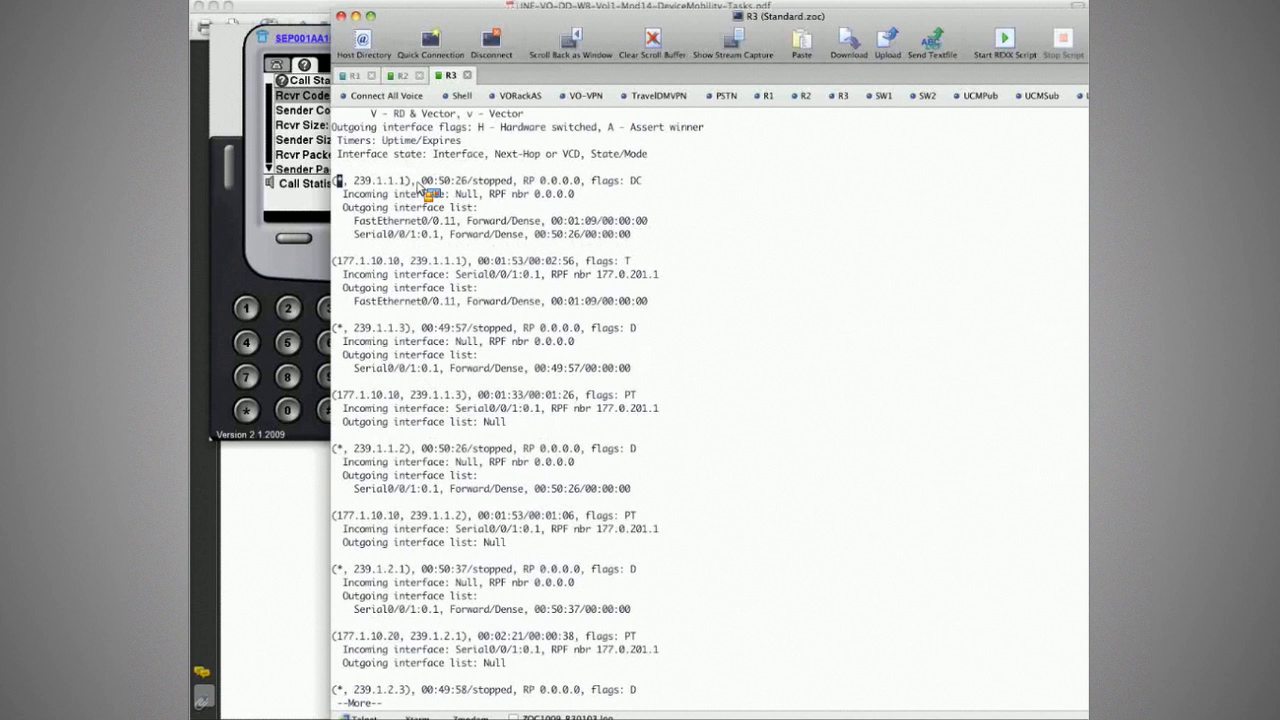
{"action": "left_click_drag", "start_coordinate": [354, 220], "coordinate": [452, 222]}
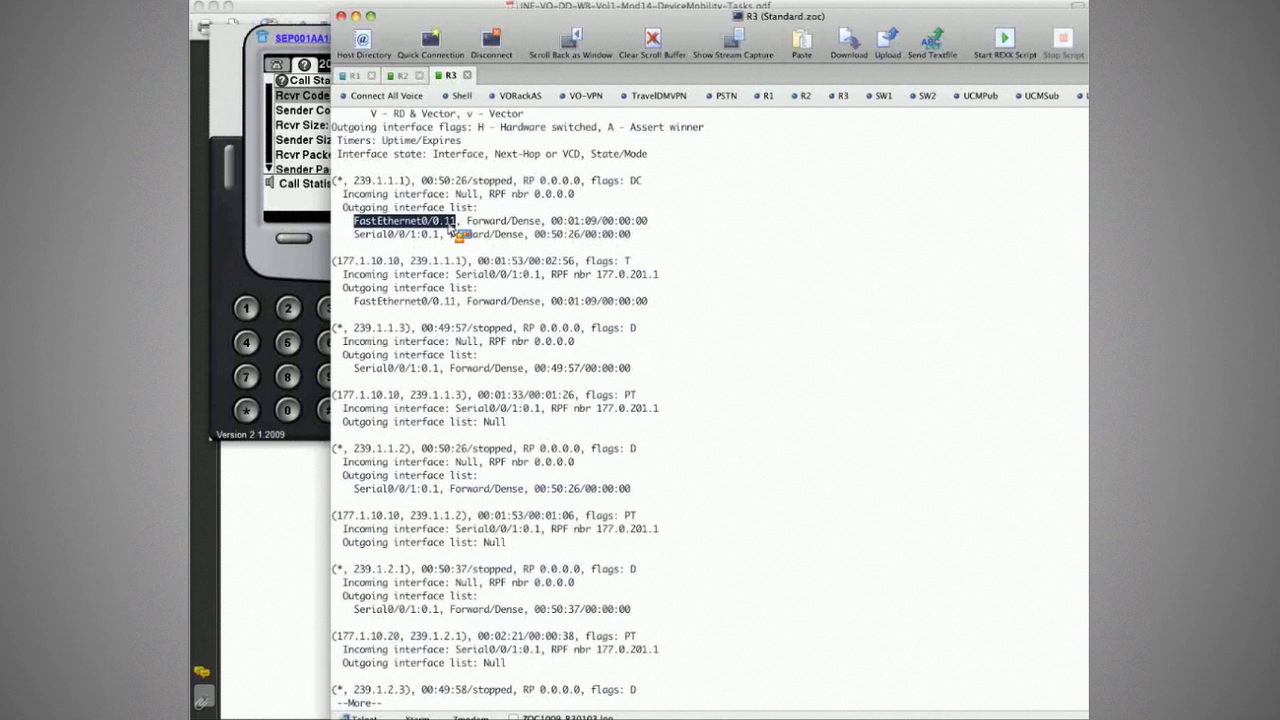
{"action": "left_click_drag", "start_coordinate": [450, 228], "coordinate": [526, 240]}
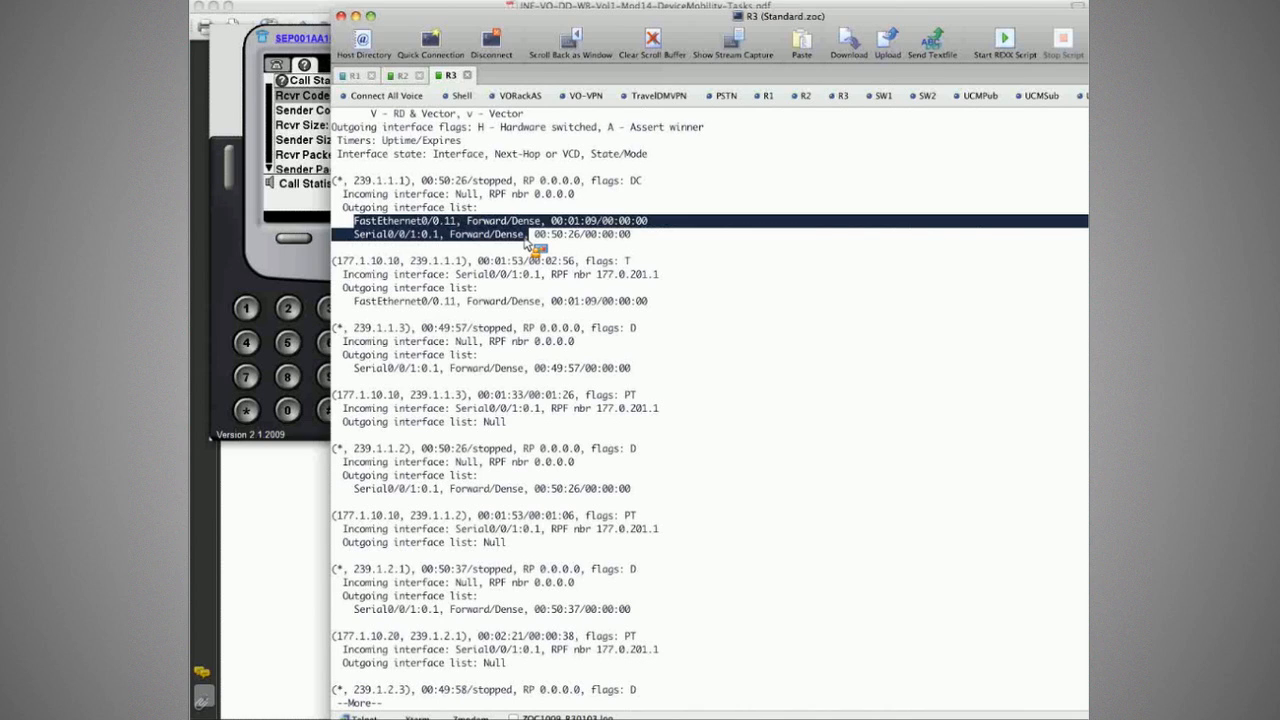
{"action": "left_click_drag", "start_coordinate": [541, 274], "coordinate": [338, 280]}
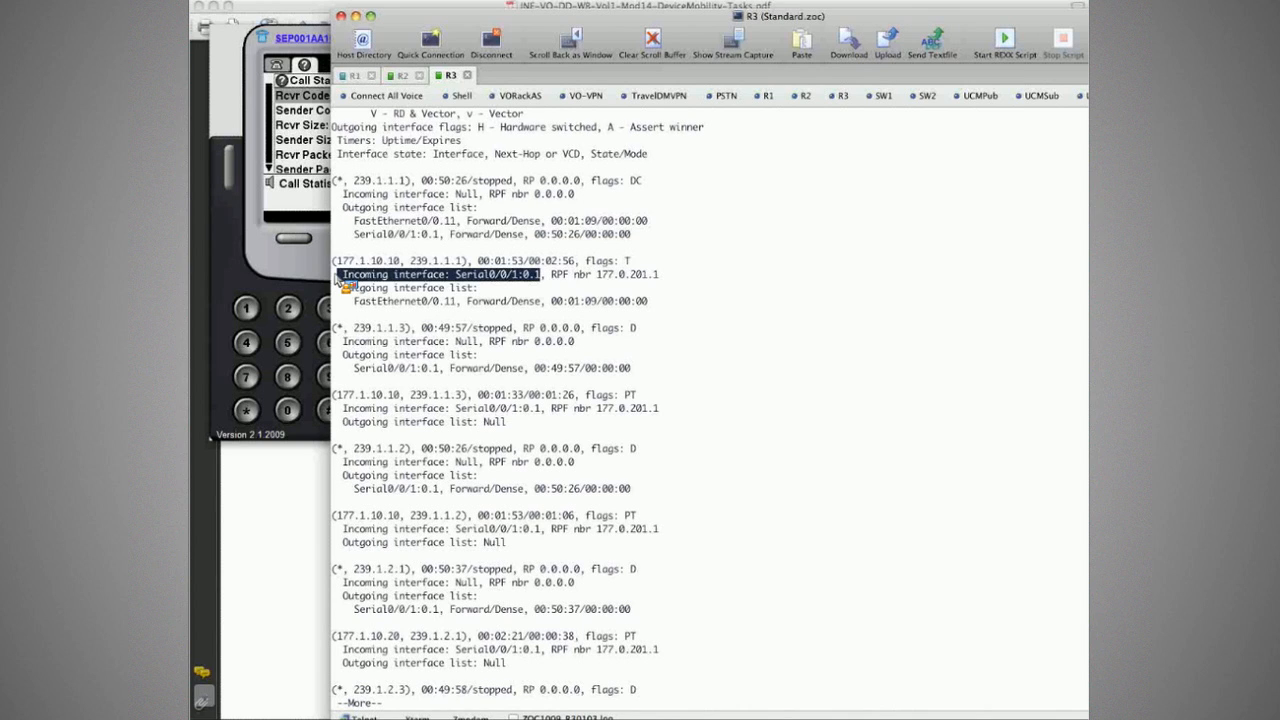
{"action": "left_click_drag", "start_coordinate": [340, 284], "coordinate": [645, 313]}
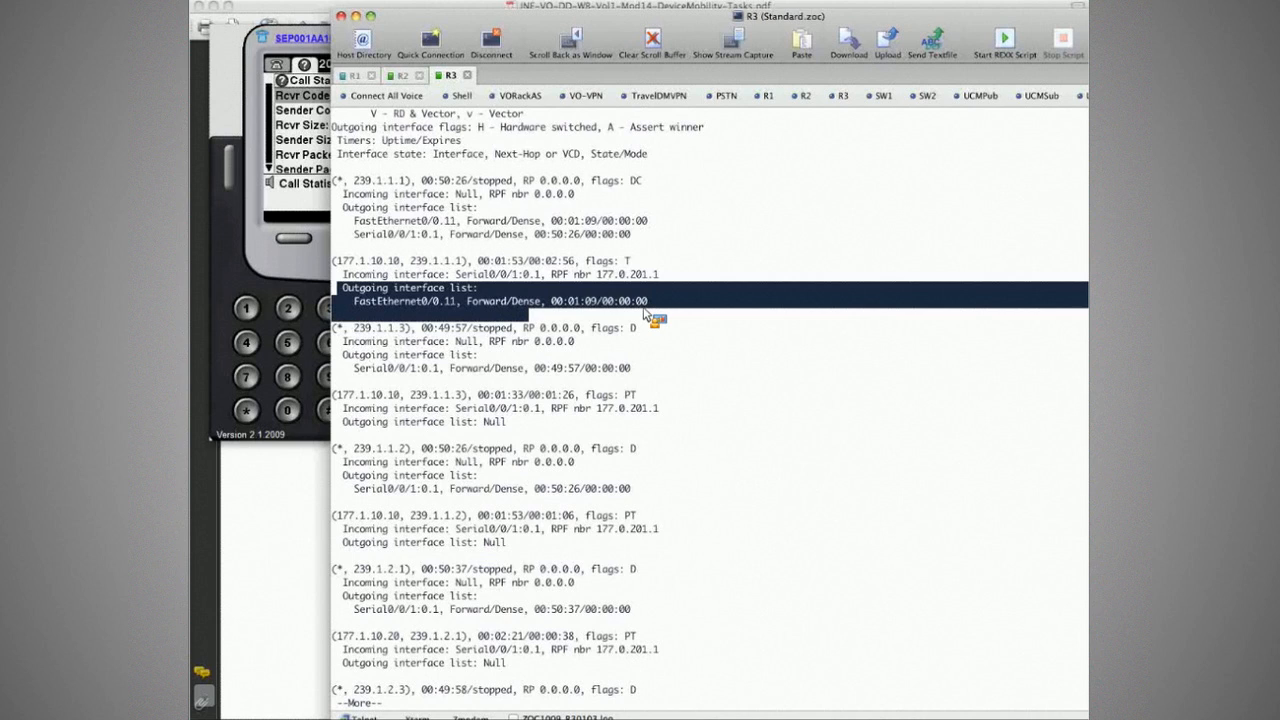
{"action": "left_click", "coordinate": [665, 311]}
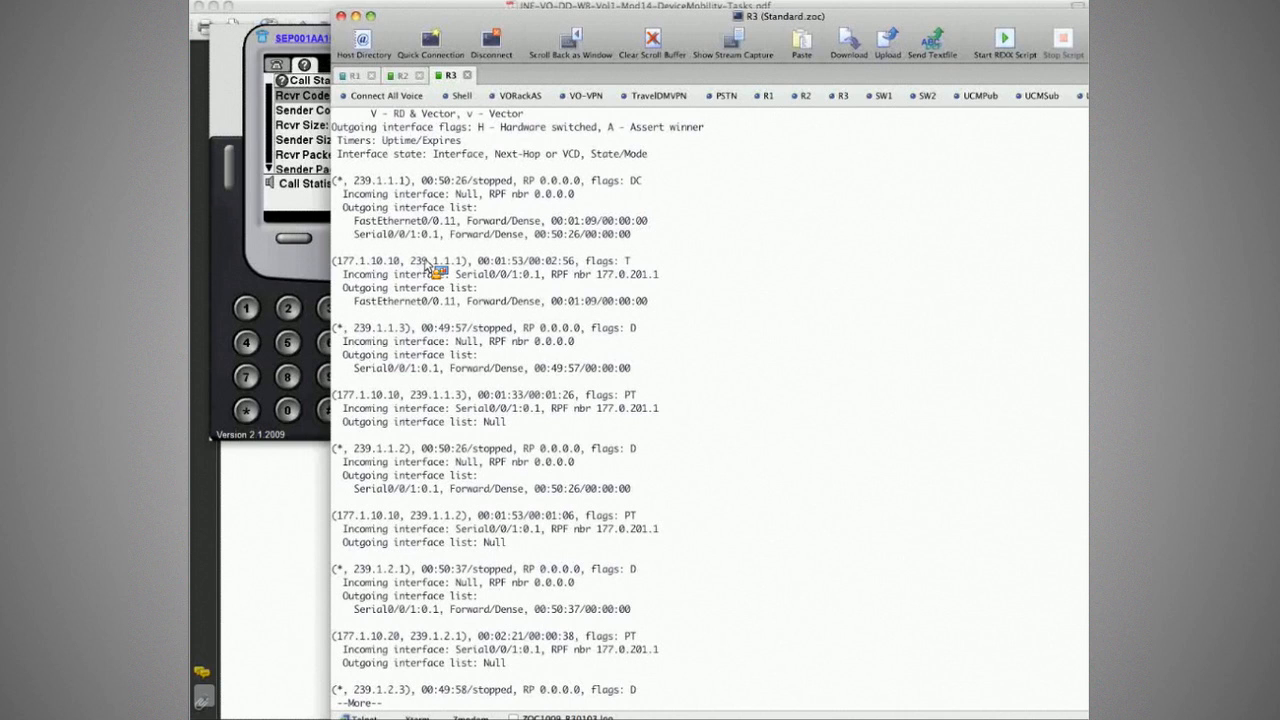
Step: Rerun the multicast table and confirm the 177.1.10.10, 239.1.1.1 entry now has a Null outgoing list
{"action": "key", "text": "q"}
{"action": "key", "text": "Return"}
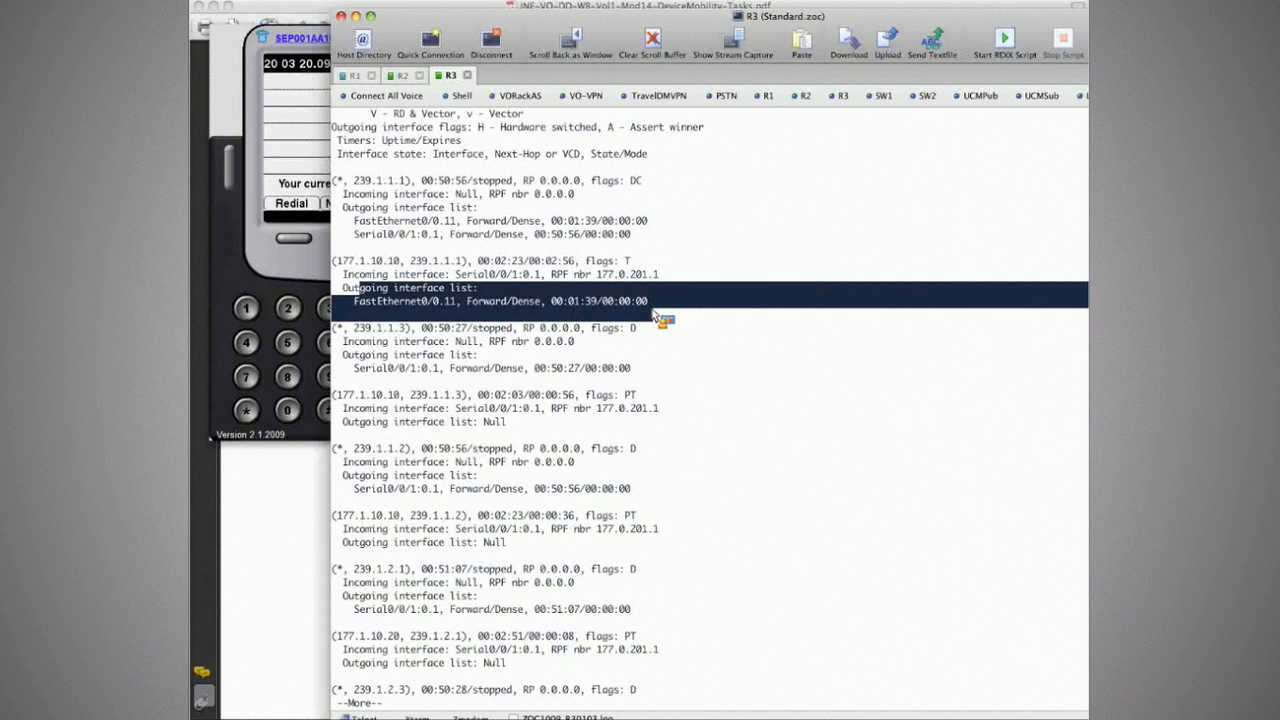
{"action": "key", "text": "super+c"}
{"action": "key", "text": "q"}
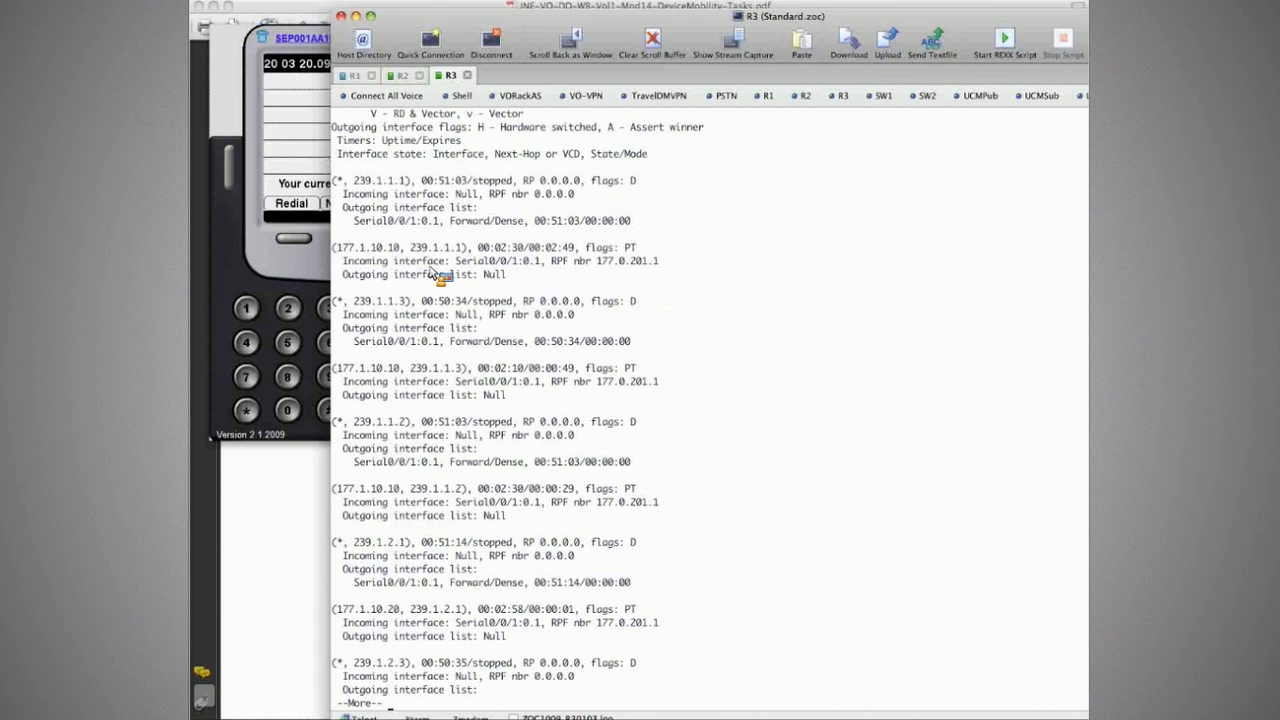
{"action": "left_click_drag", "start_coordinate": [332, 247], "coordinate": [543, 265]}
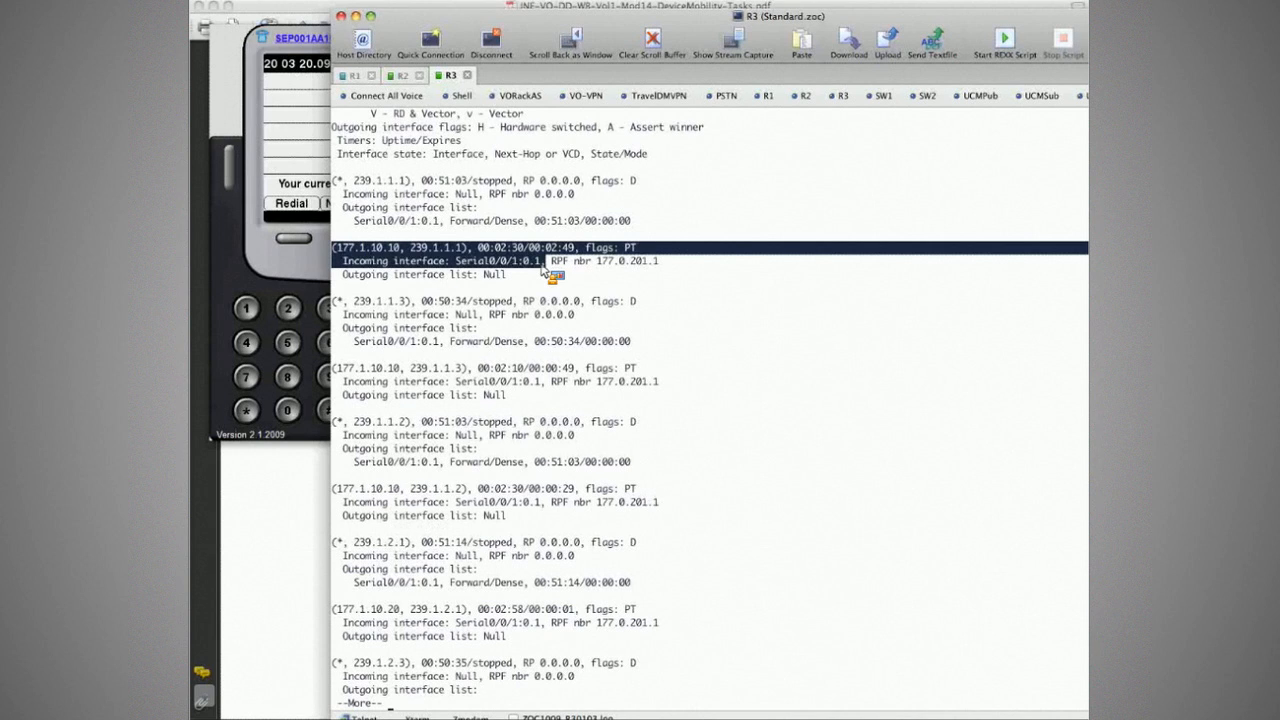
{"action": "left_click_drag", "start_coordinate": [543, 265], "coordinate": [507, 283]}
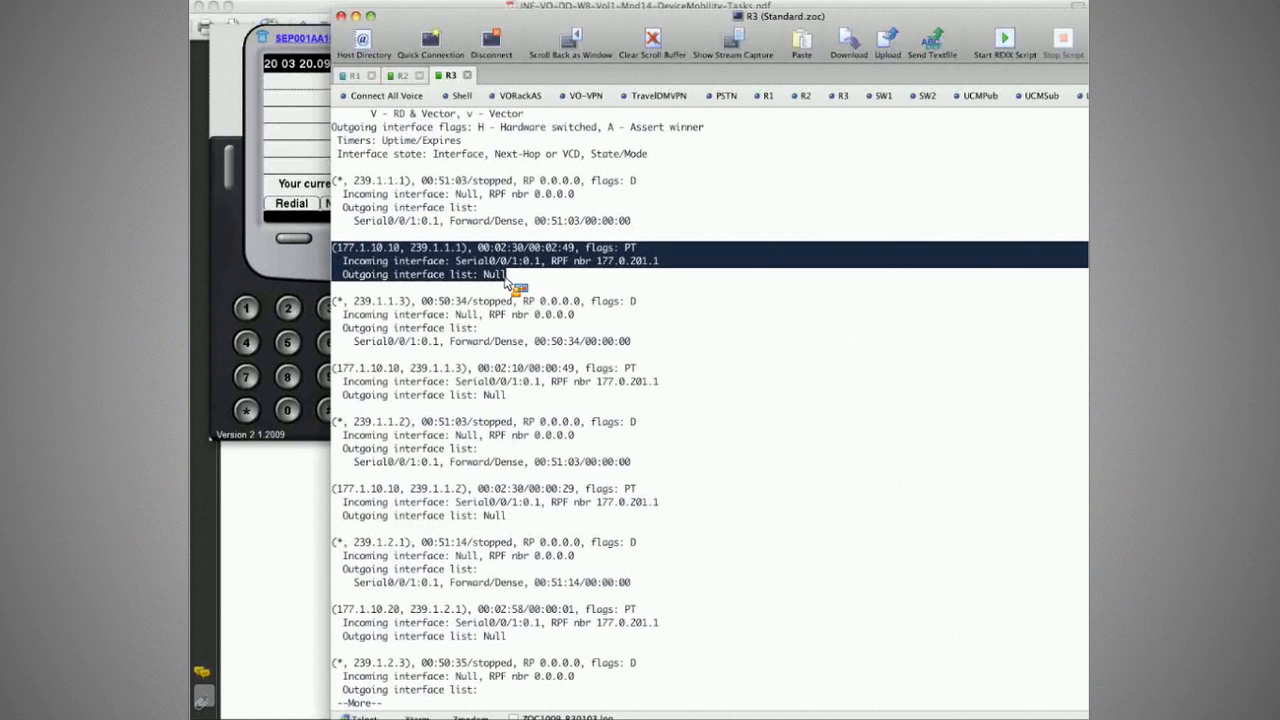
{"action": "left_click_drag", "start_coordinate": [507, 283], "coordinate": [505, 283]}
{"action": "key", "text": "q"}
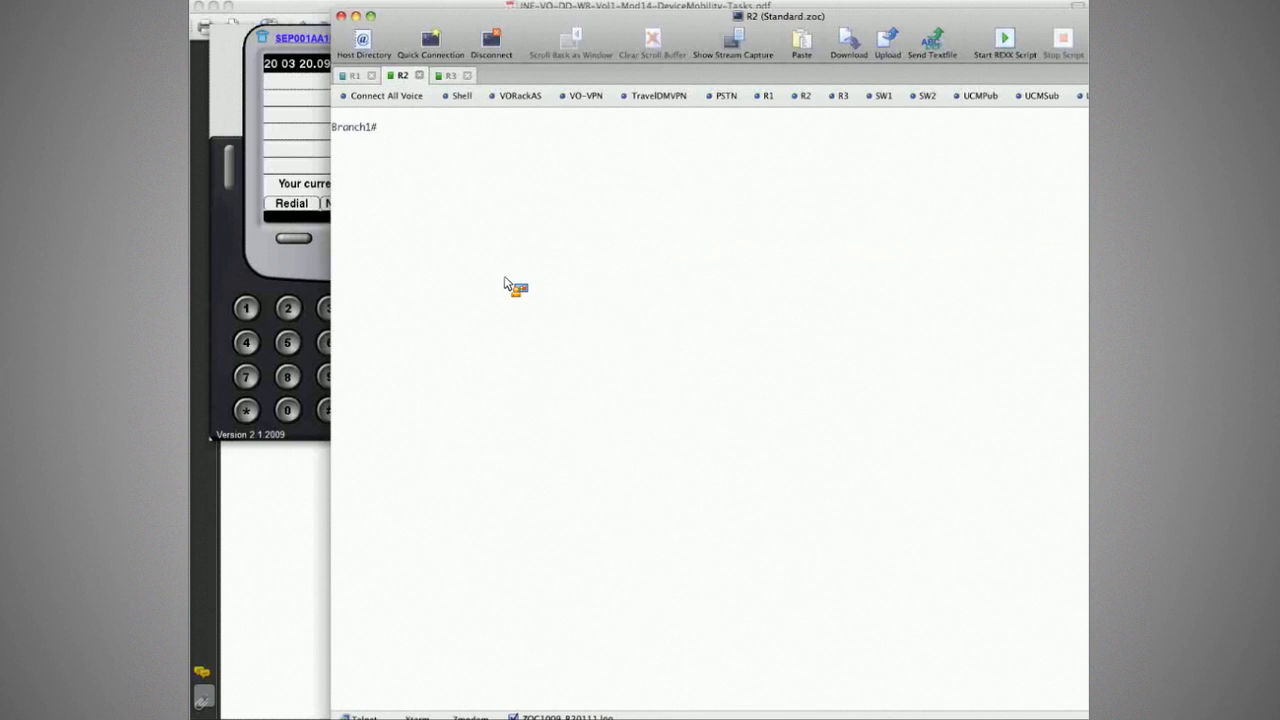
Step: Look through the CorpHQ and Branch1 router sessions, then bring up the lab task document
{"action": "key", "text": "super+1"}
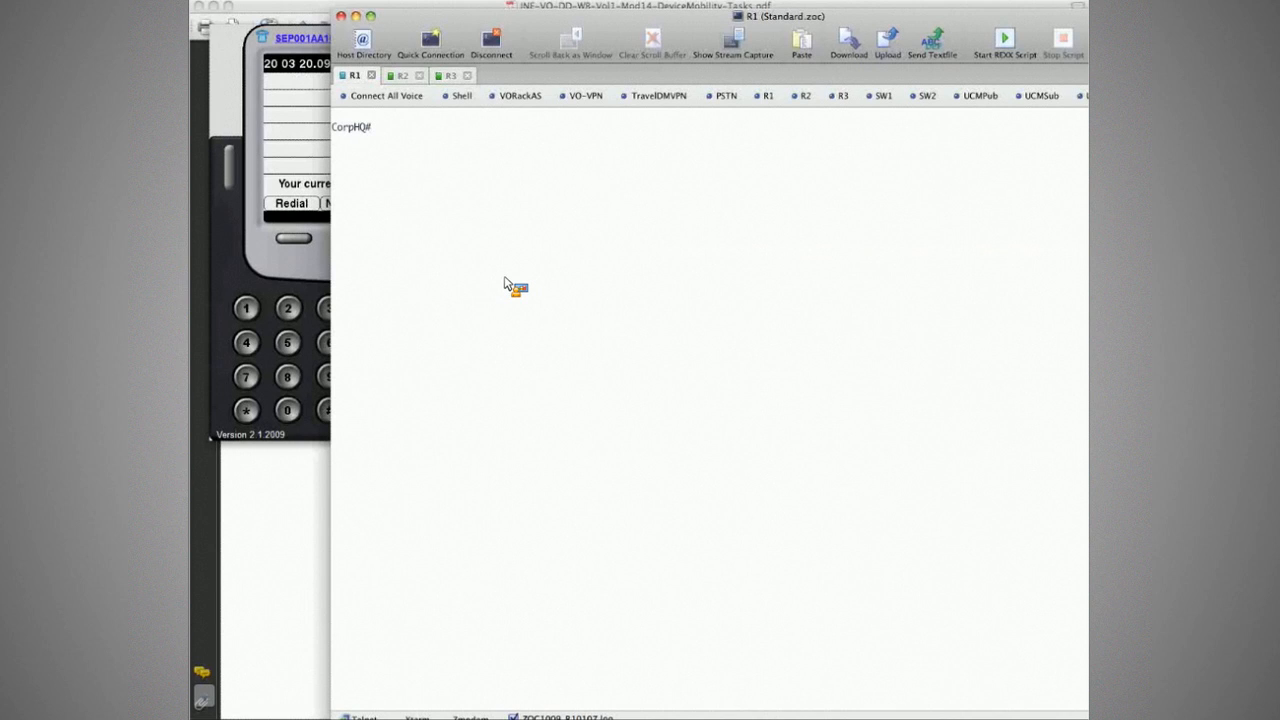
{"action": "key", "text": "super+2"}
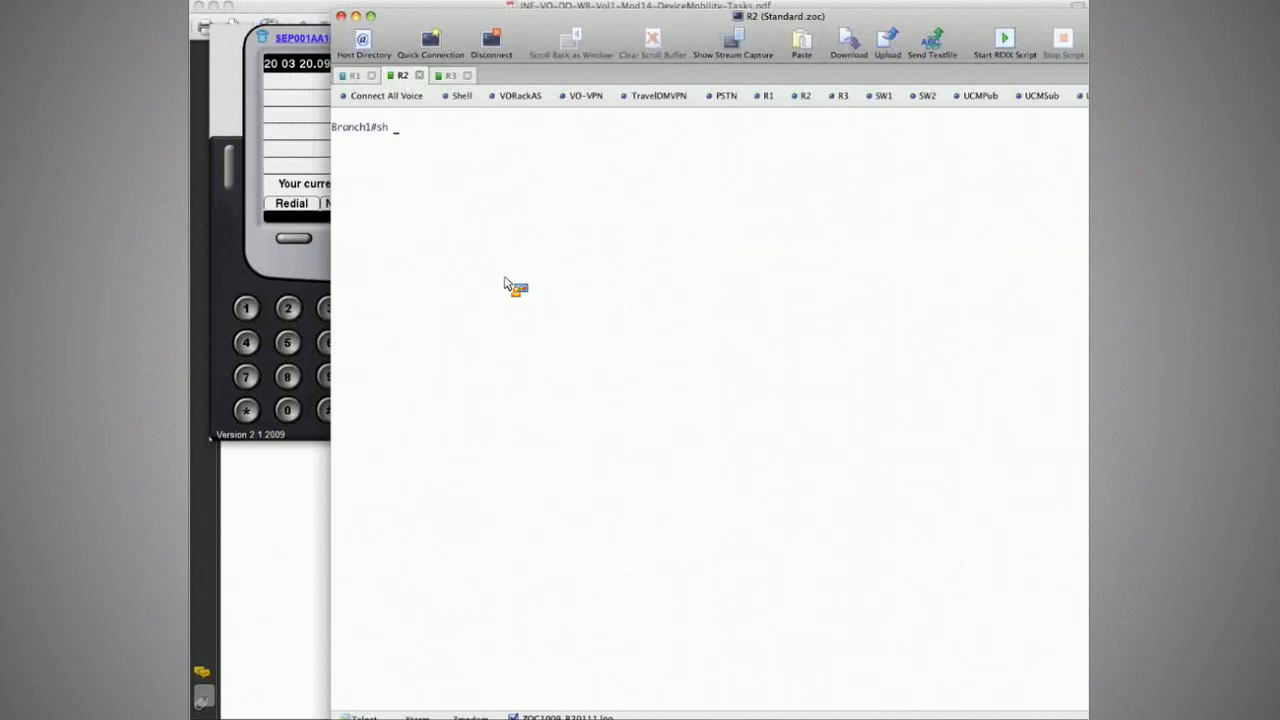
{"action": "key", "text": "super+Tab"}
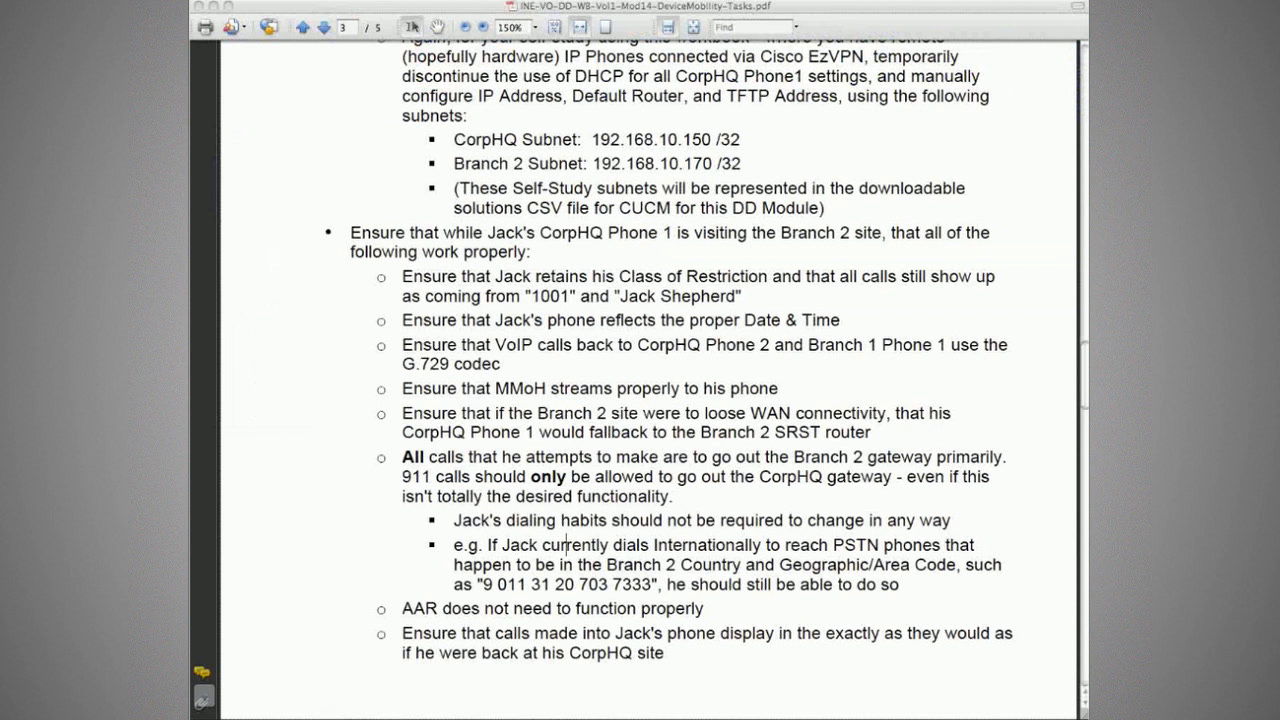
{"action": "left_click", "coordinate": [730, 443]}
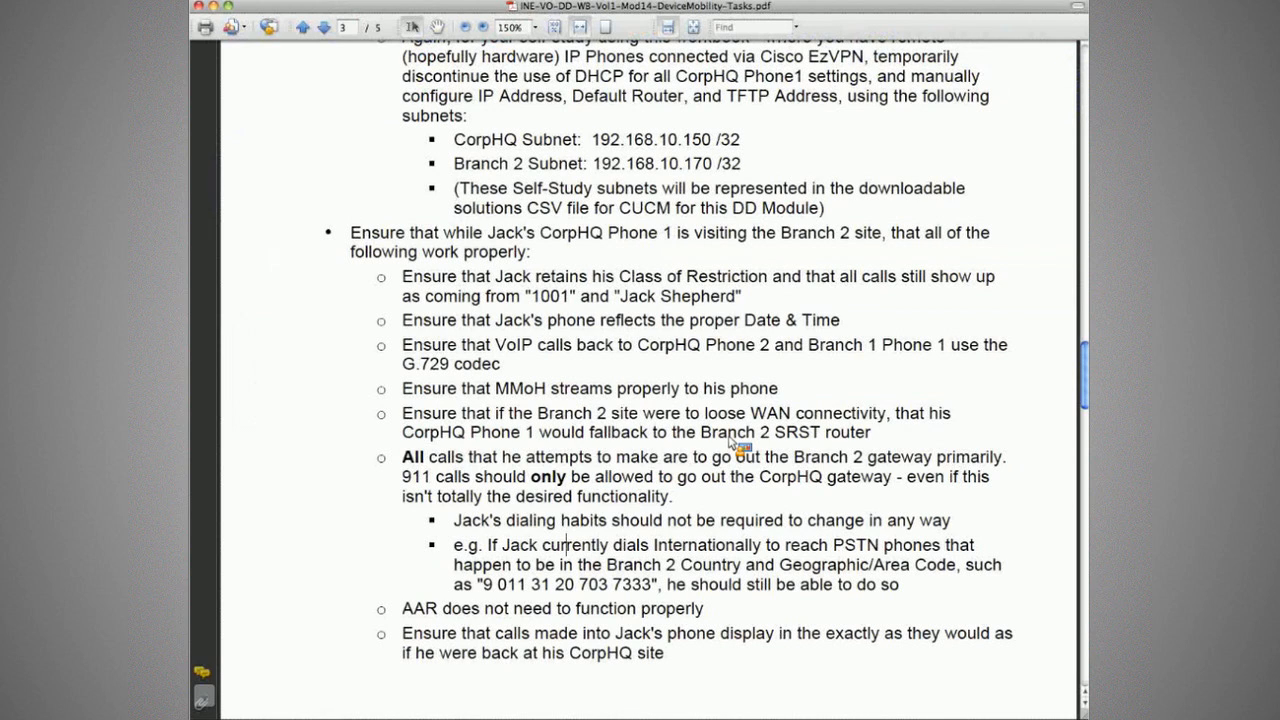
Step: Highlight the task's rules that calls primarily use the Branch 2 gateway and 911 routing
{"action": "left_click_drag", "start_coordinate": [403, 457], "coordinate": [1002, 458]}
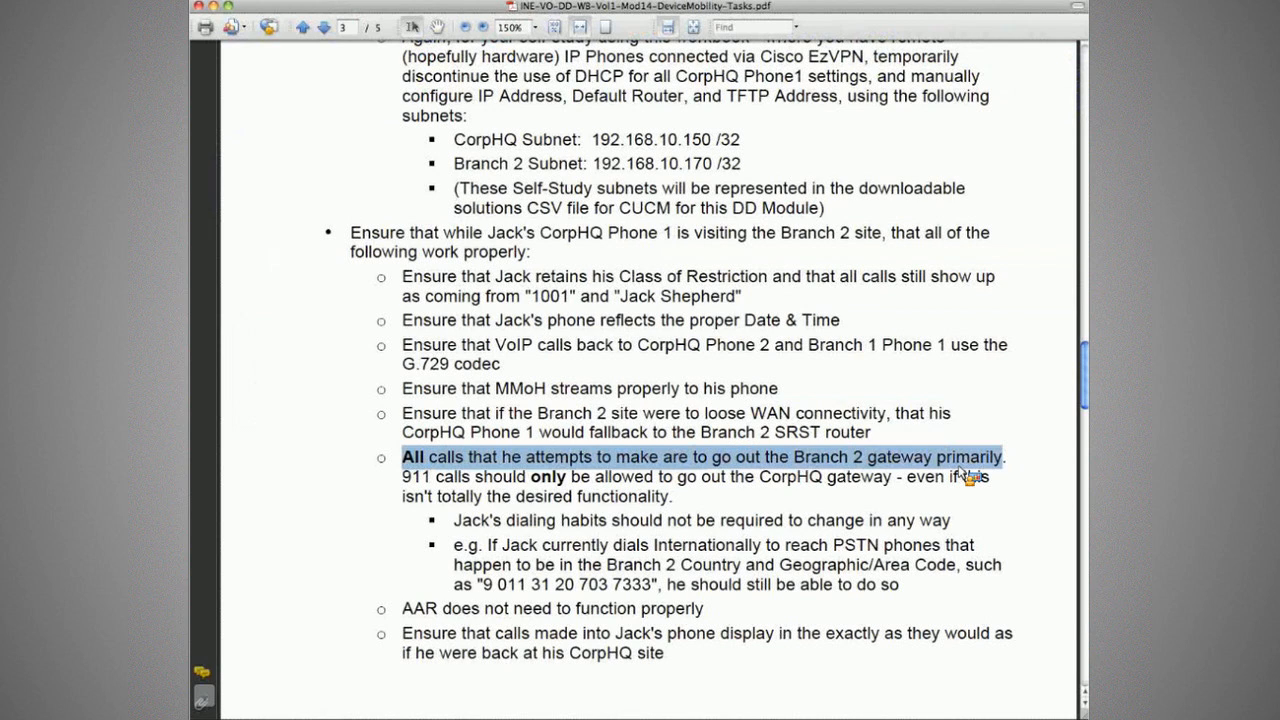
{"action": "left_click_drag", "start_coordinate": [938, 458], "coordinate": [1000, 478]}
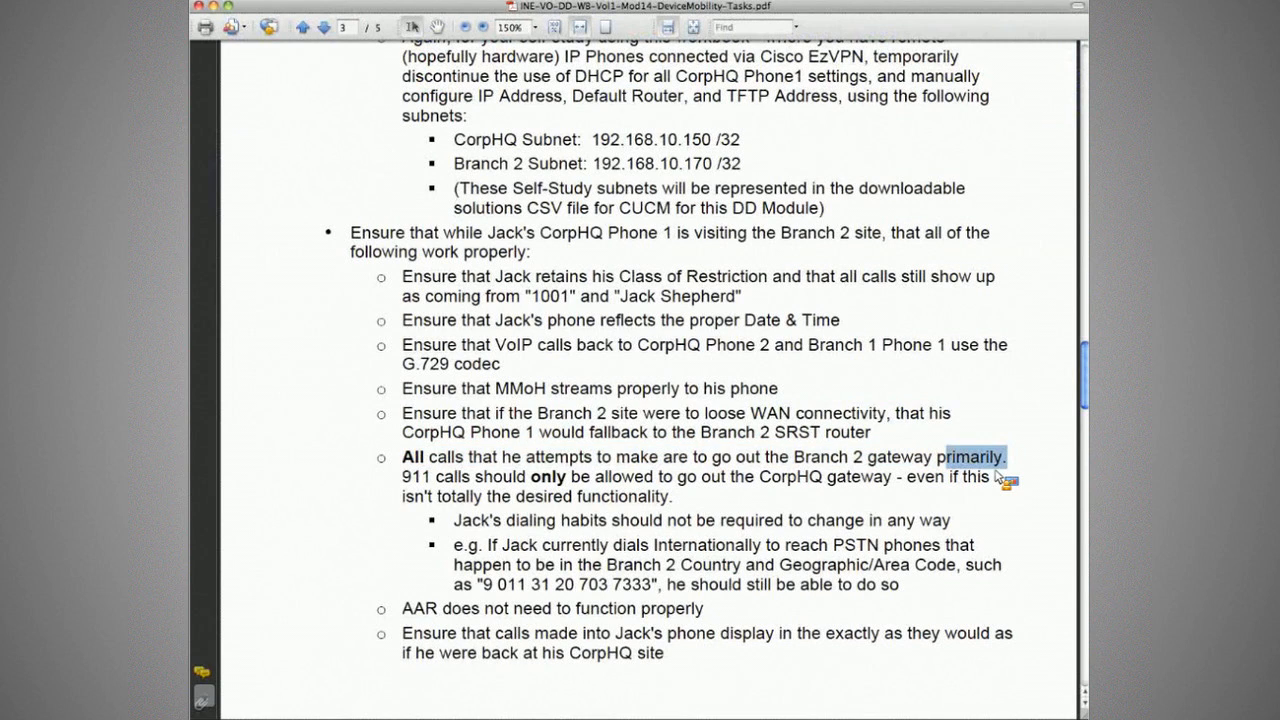
{"action": "left_click_drag", "start_coordinate": [402, 477], "coordinate": [745, 507]}
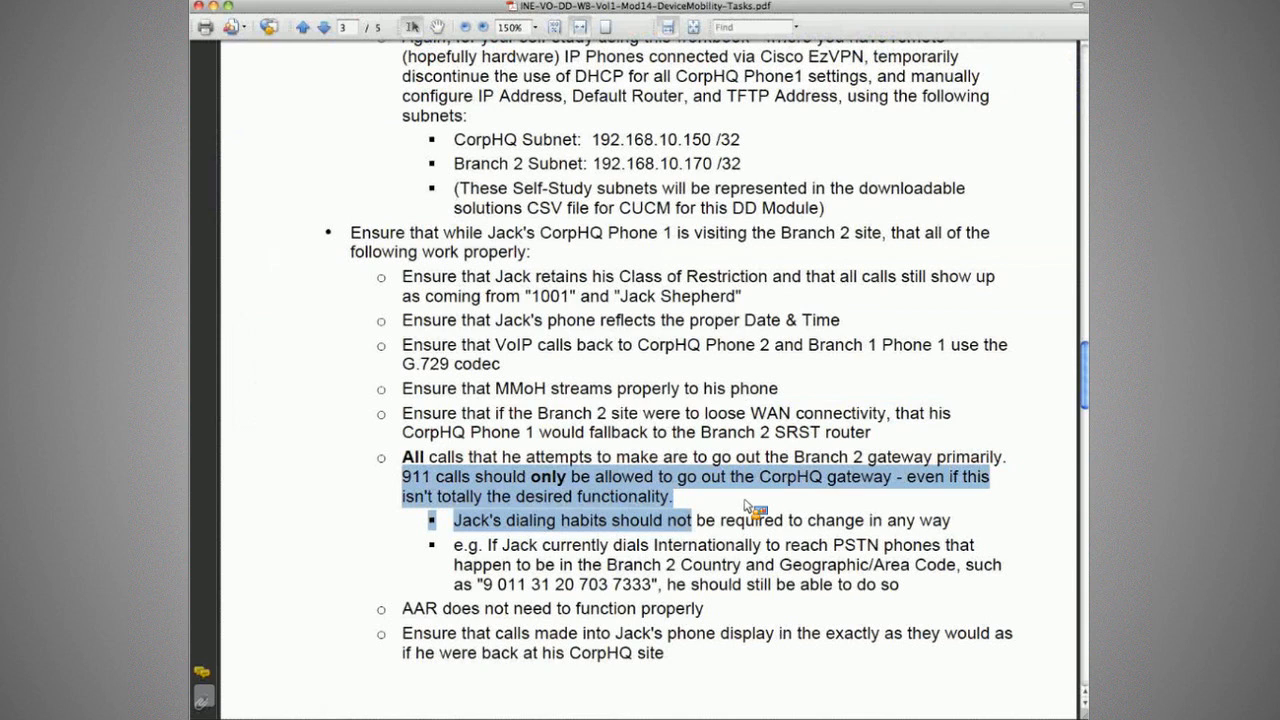
{"action": "left_click_drag", "start_coordinate": [745, 507], "coordinate": [400, 470]}
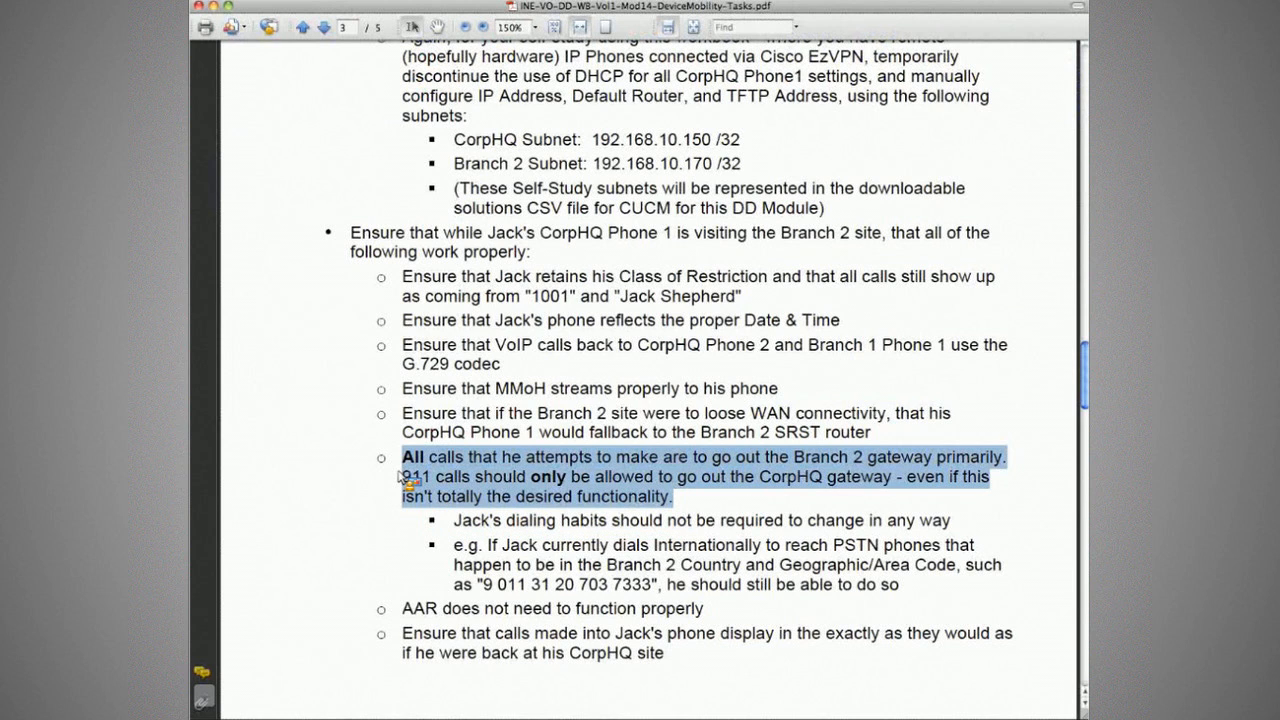
{"action": "key", "text": "super+Tab"}
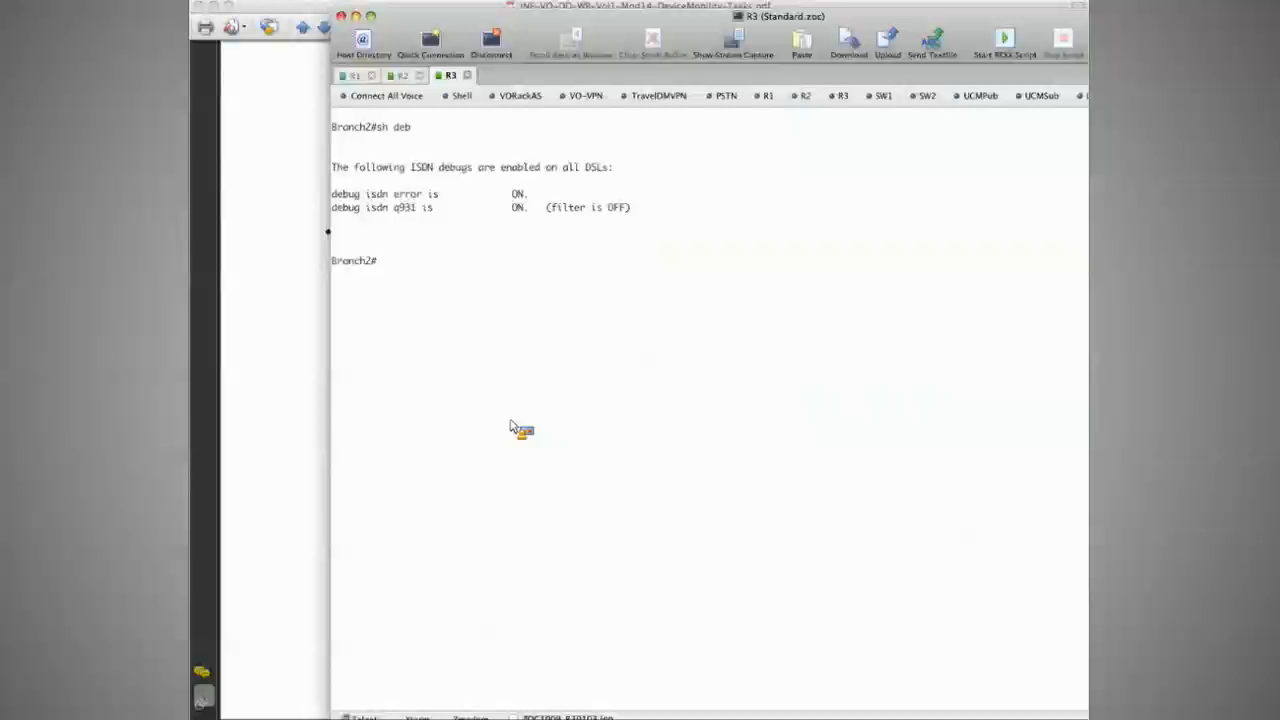
Step: Place the Branch2 terminal at the screen's left, refresh the 7961 phone emulator and send it behind
{"action": "key", "text": "super+Tab"}
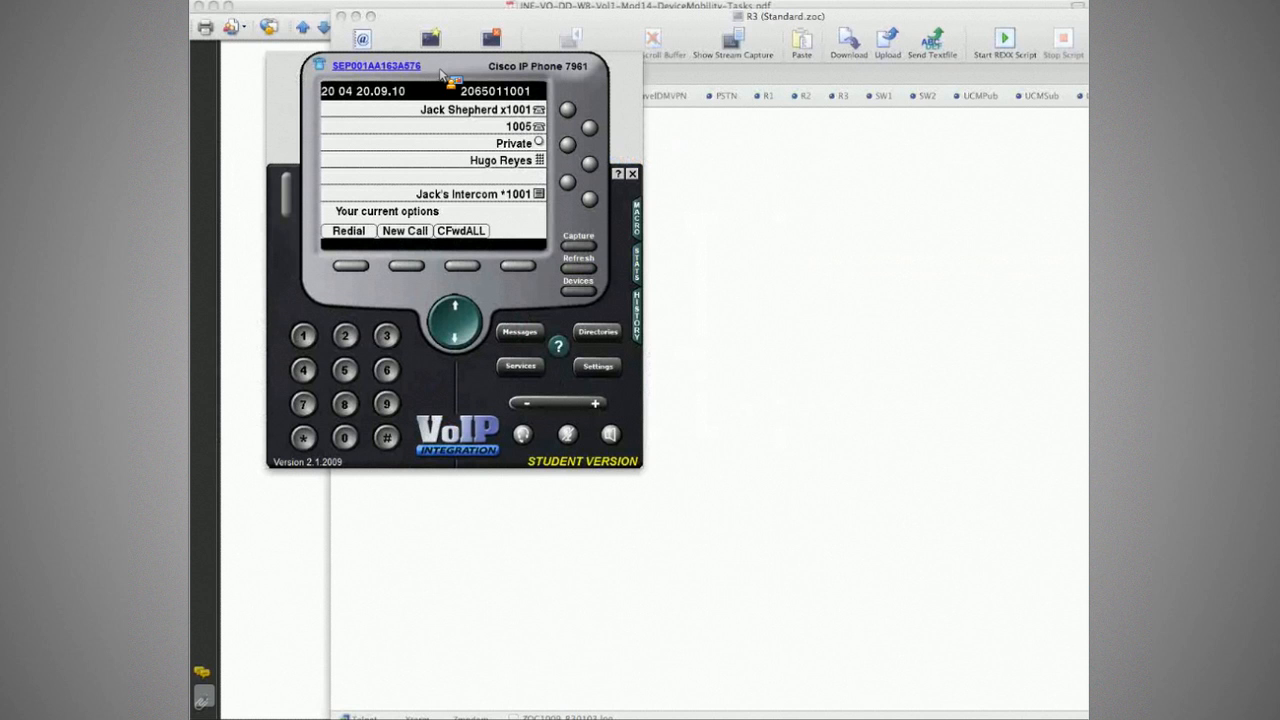
{"action": "left_click_drag", "start_coordinate": [440, 75], "coordinate": [919, 179]}
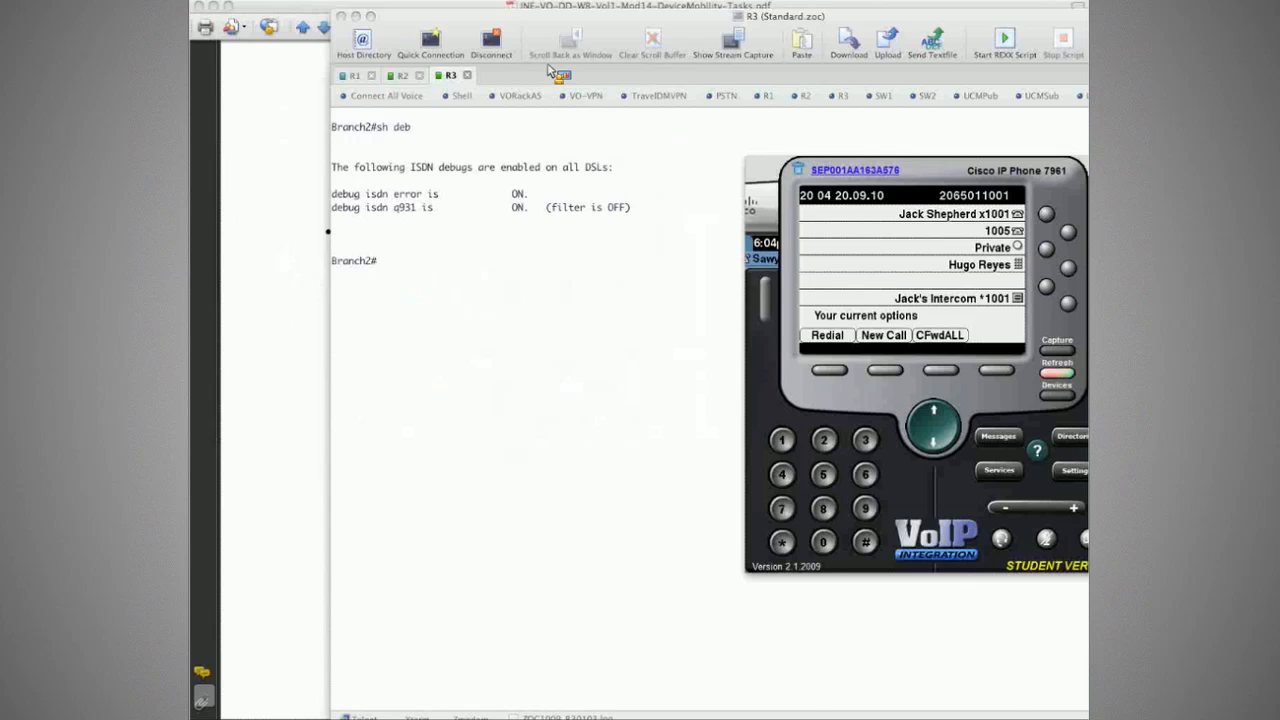
{"action": "left_click_drag", "start_coordinate": [549, 70], "coordinate": [409, 60]}
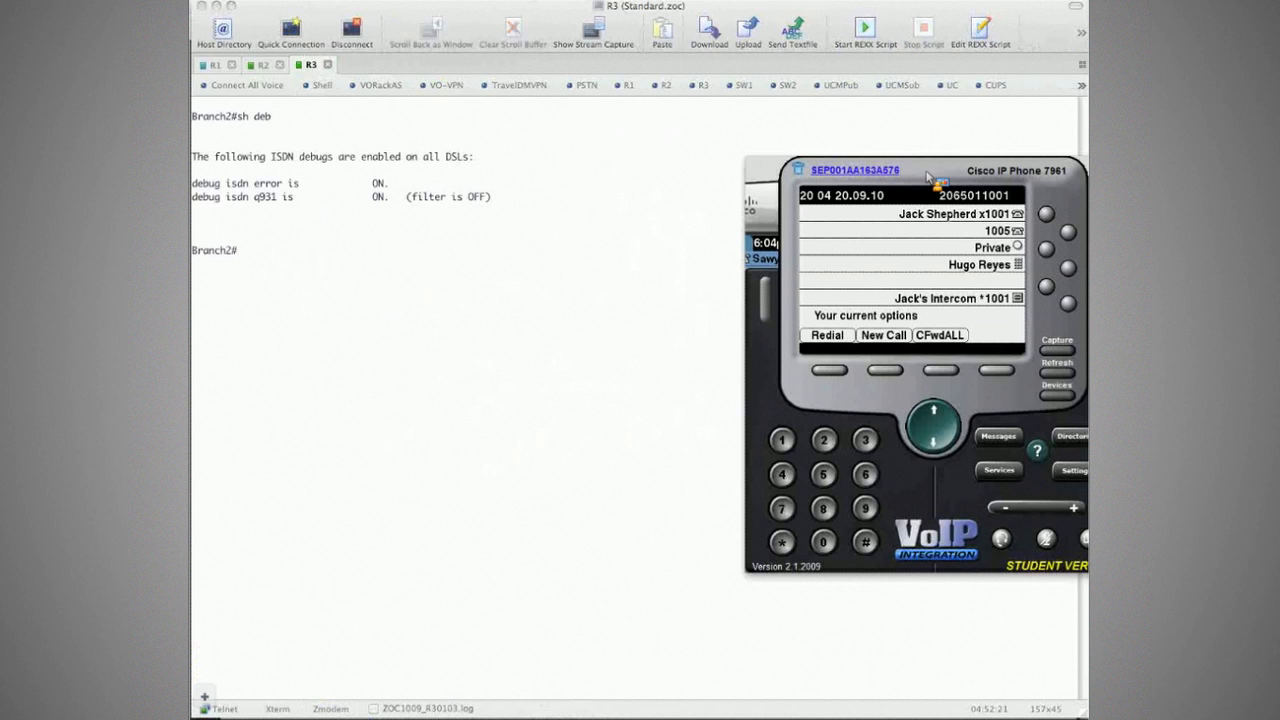
{"action": "left_click_drag", "start_coordinate": [928, 178], "coordinate": [888, 191]}
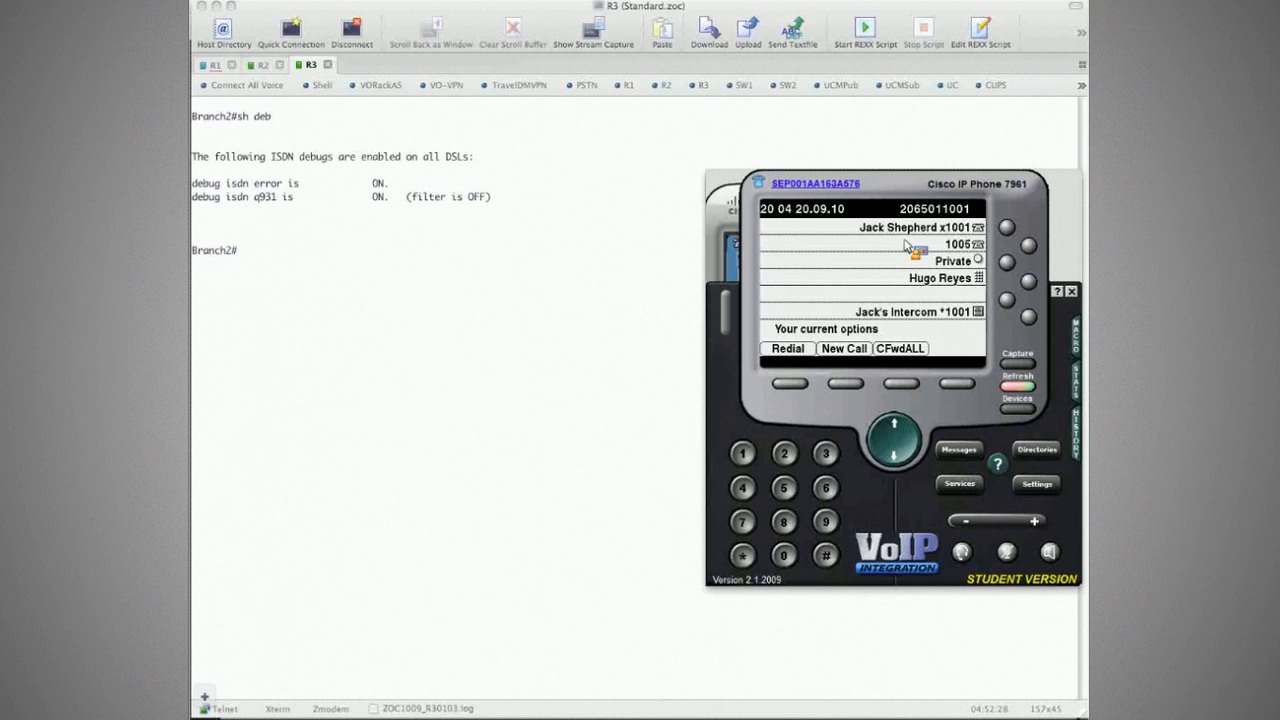
{"action": "left_click", "coordinate": [1010, 388]}
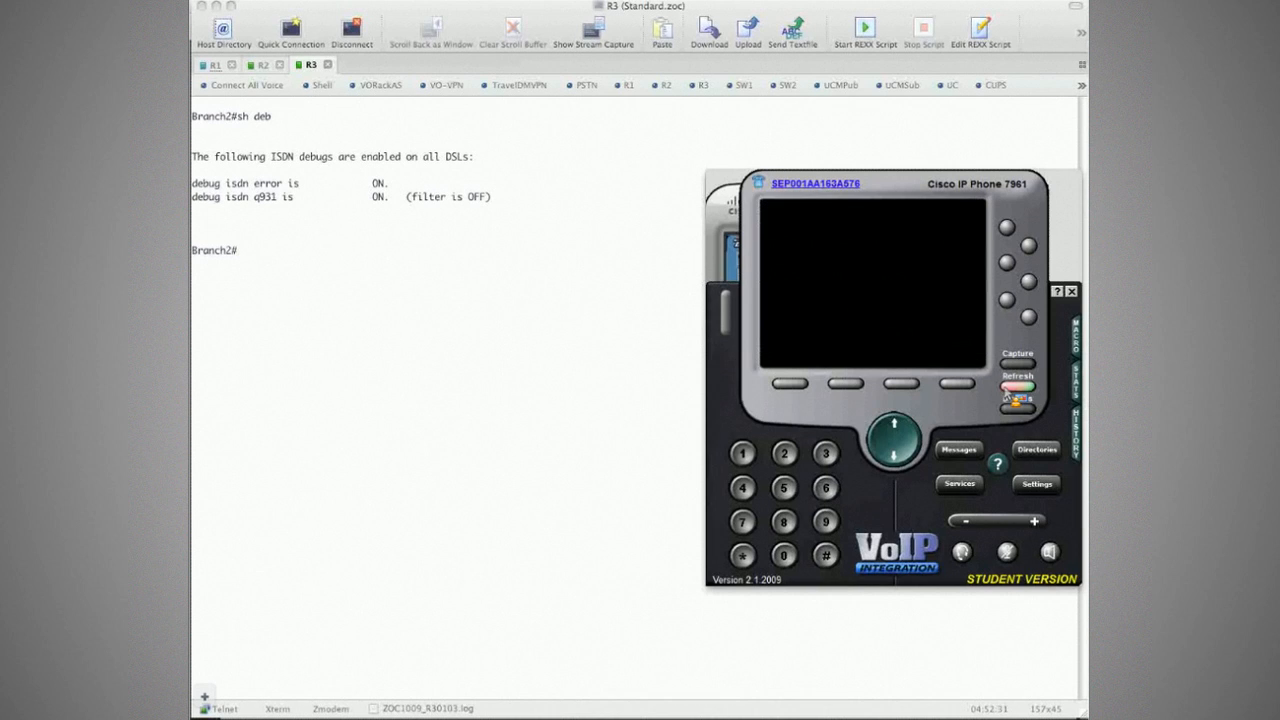
{"action": "left_click", "coordinate": [369, 136]}
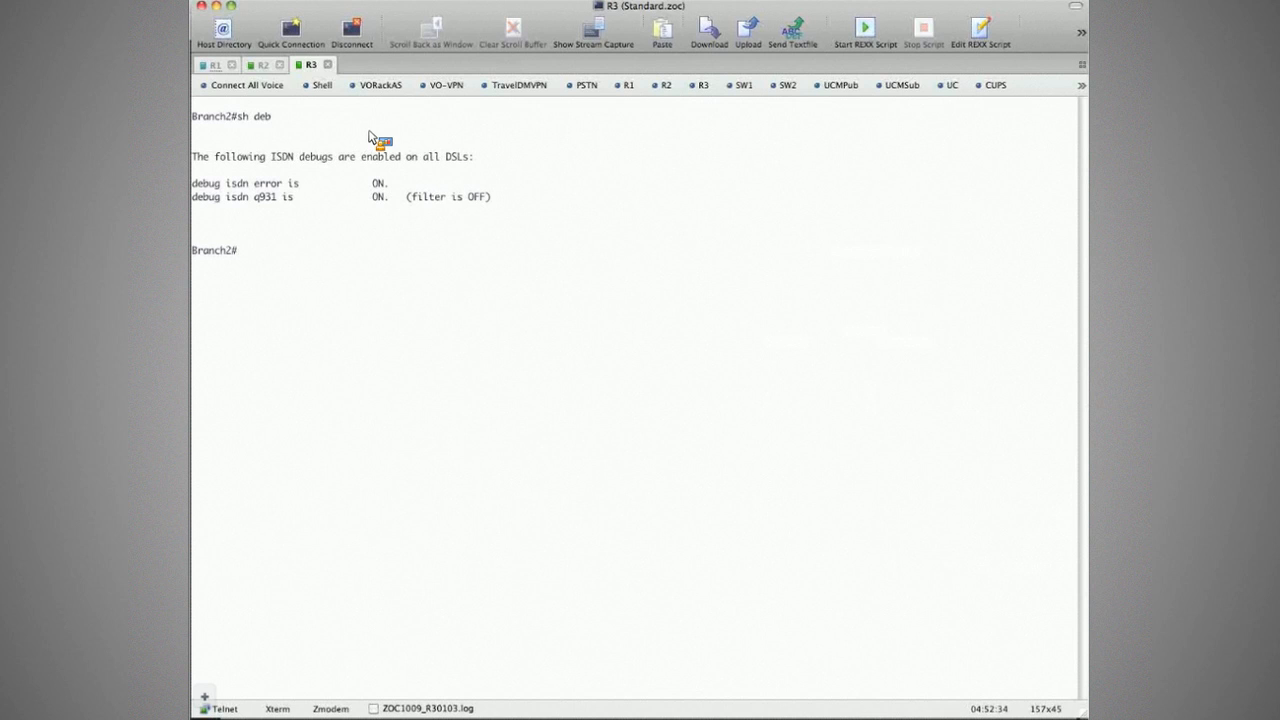
{"action": "key", "text": "super+1"}
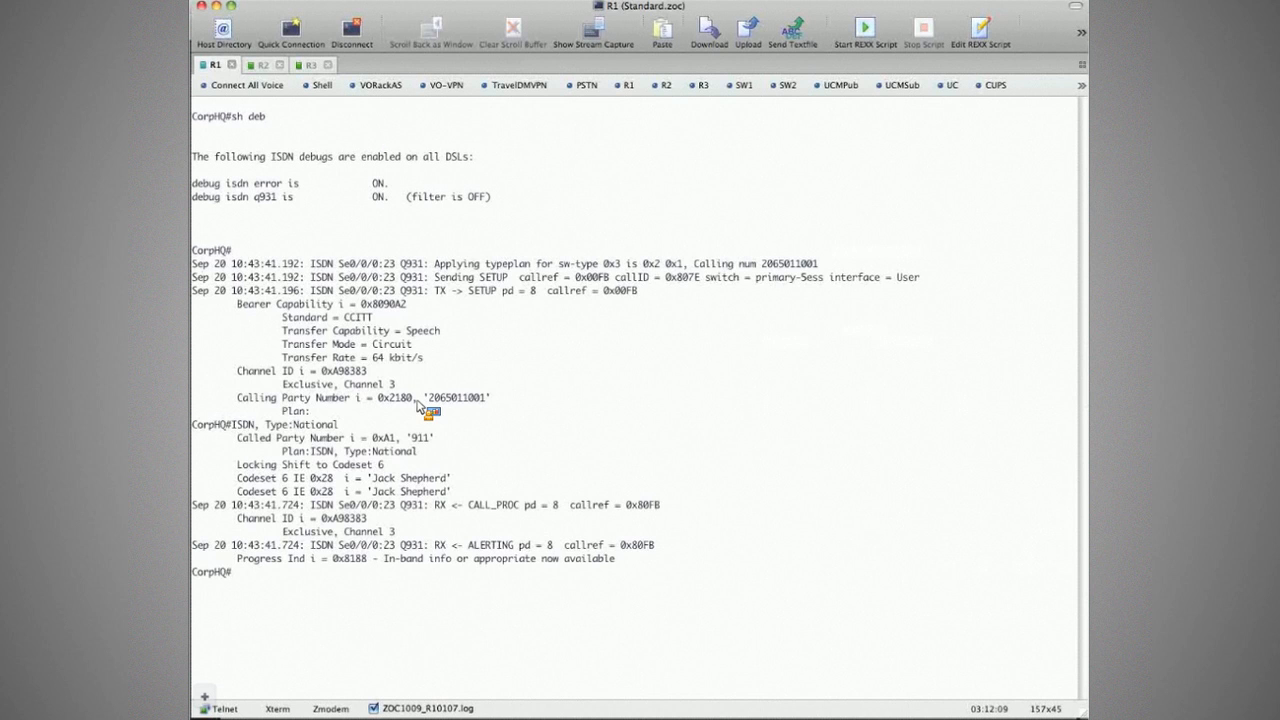
{"action": "double_click", "coordinate": [442, 491]}
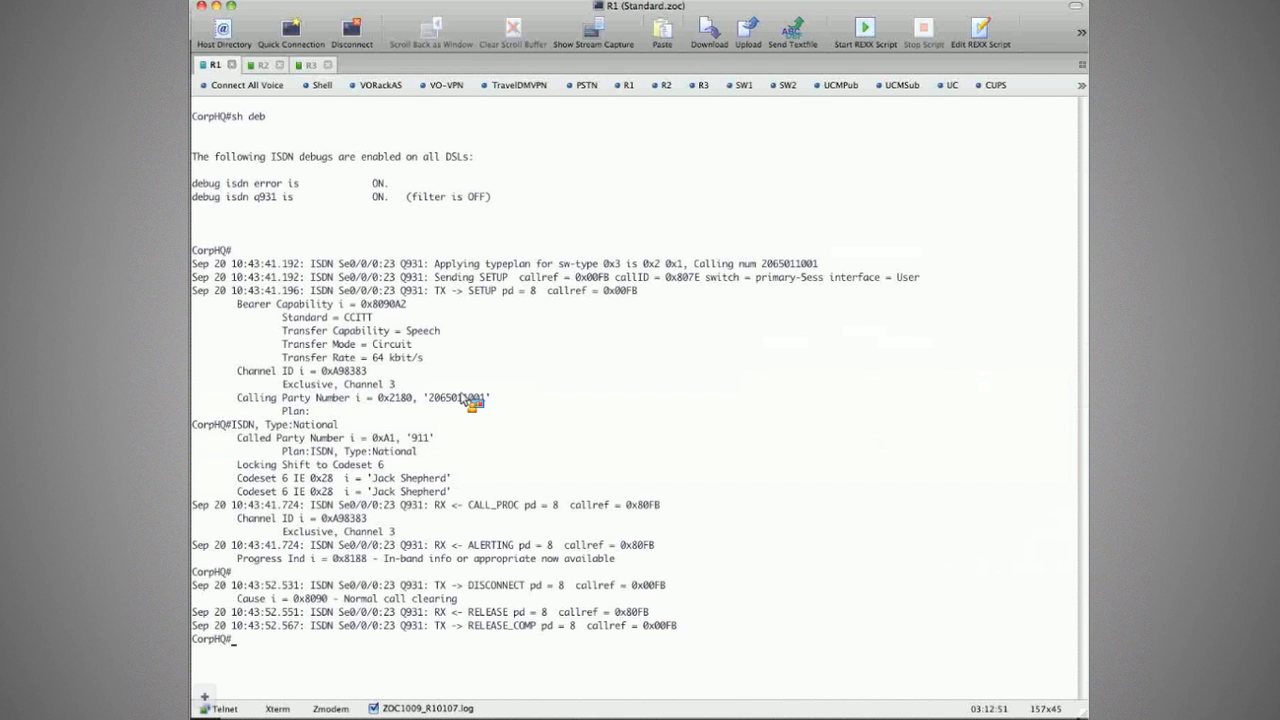
{"action": "left_click_drag", "start_coordinate": [461, 393], "coordinate": [437, 485]}
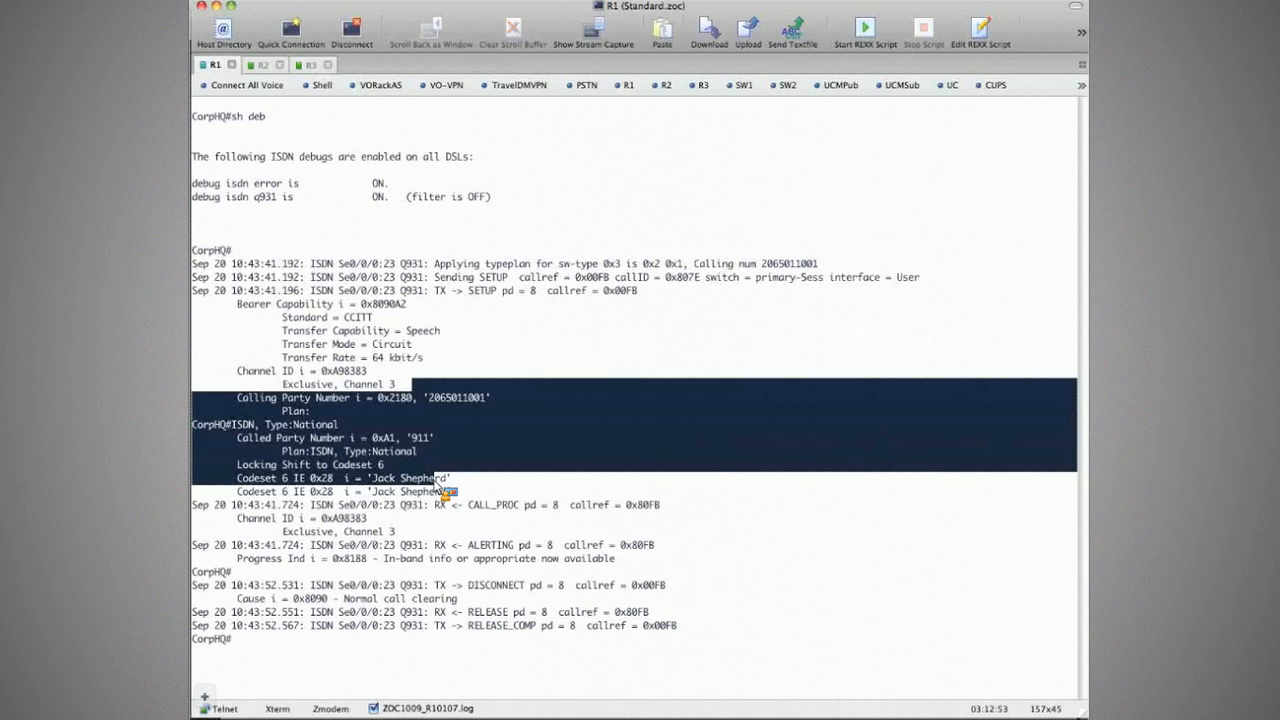
{"action": "key", "text": "super+3"}
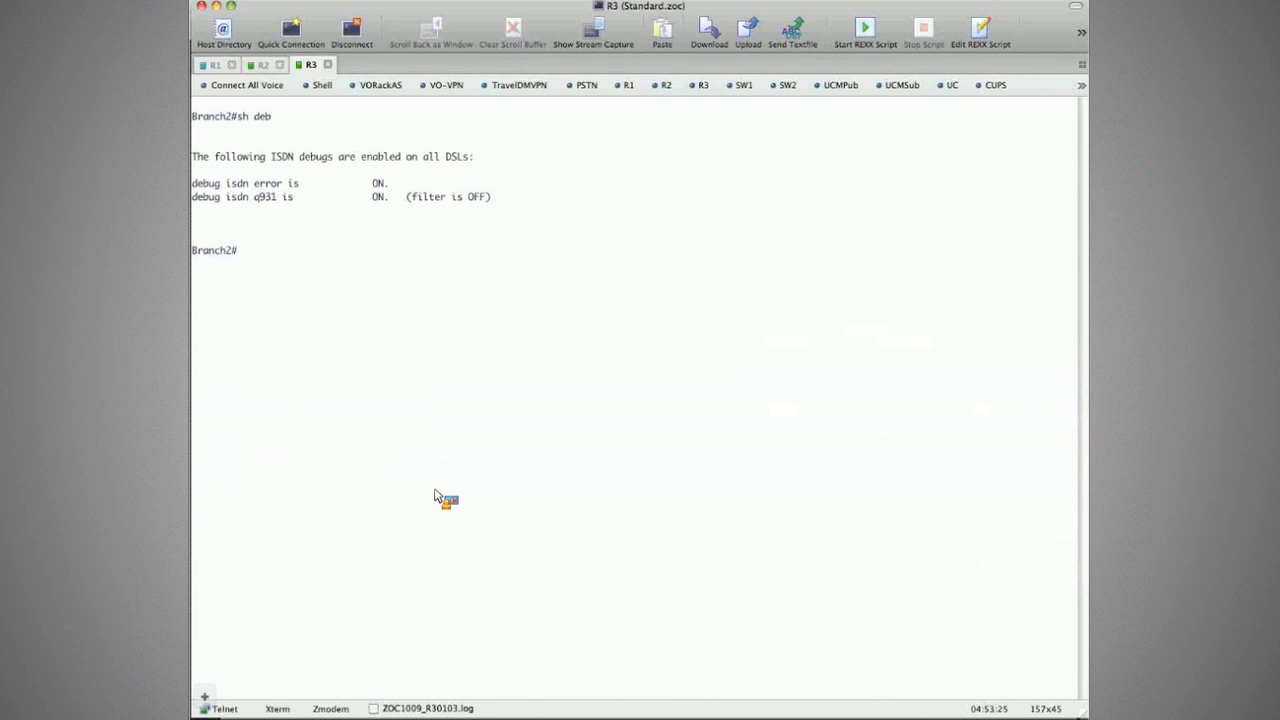
Step: Bring the IP phone emulator forward and shift it slightly down and left
{"action": "key", "text": "super+Tab"}
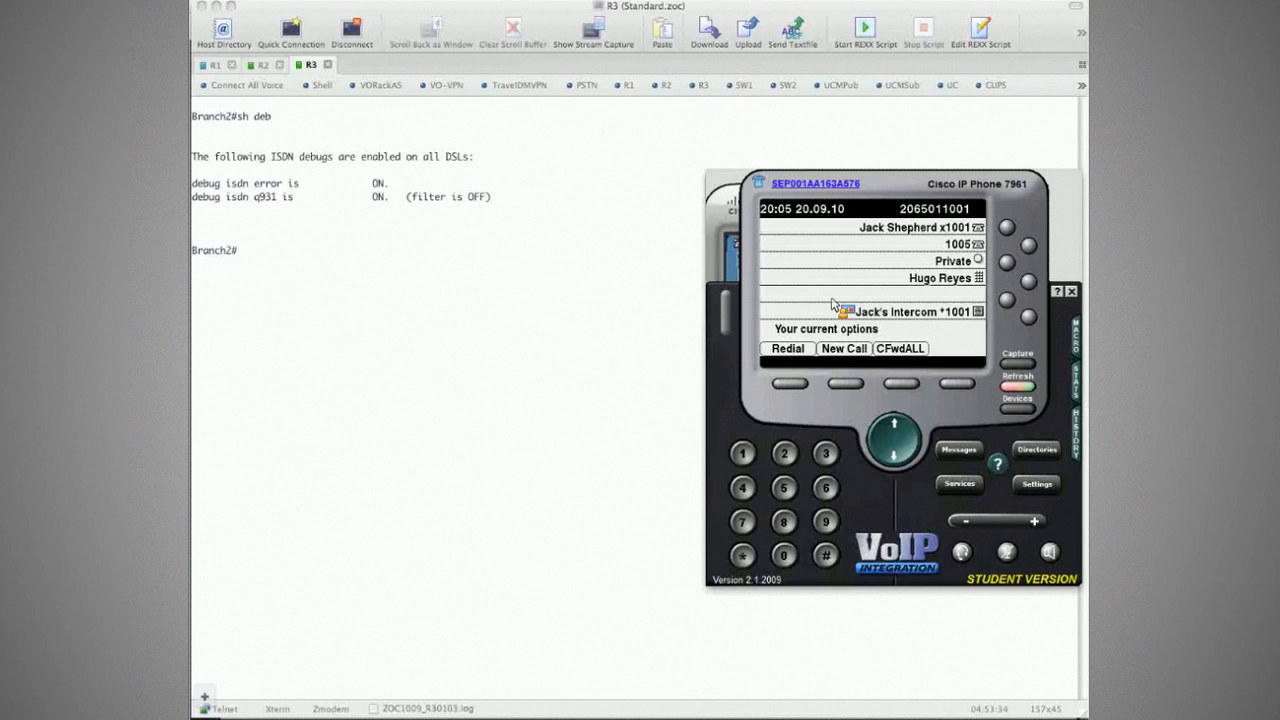
{"action": "left_click_drag", "start_coordinate": [898, 187], "coordinate": [870, 210]}
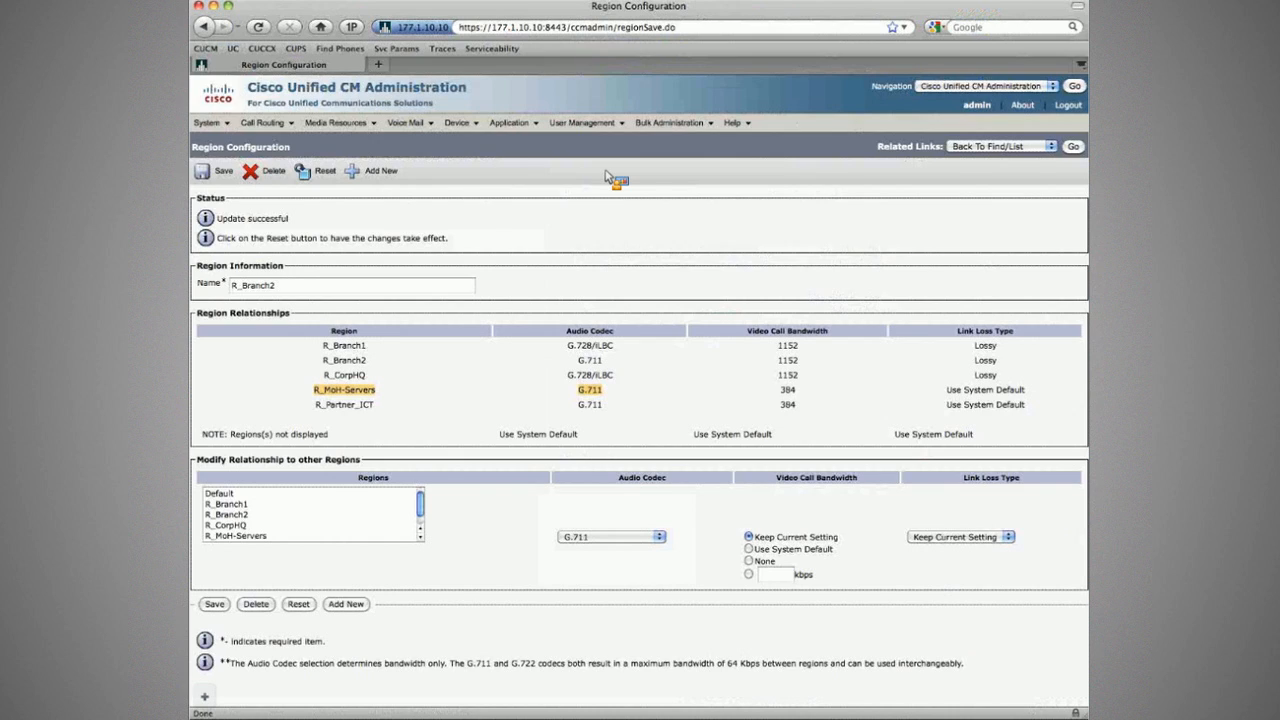
Step: Open the Branch2 device pool and review its Device Mobility calling search space choices
{"action": "left_click", "coordinate": [262, 272]}
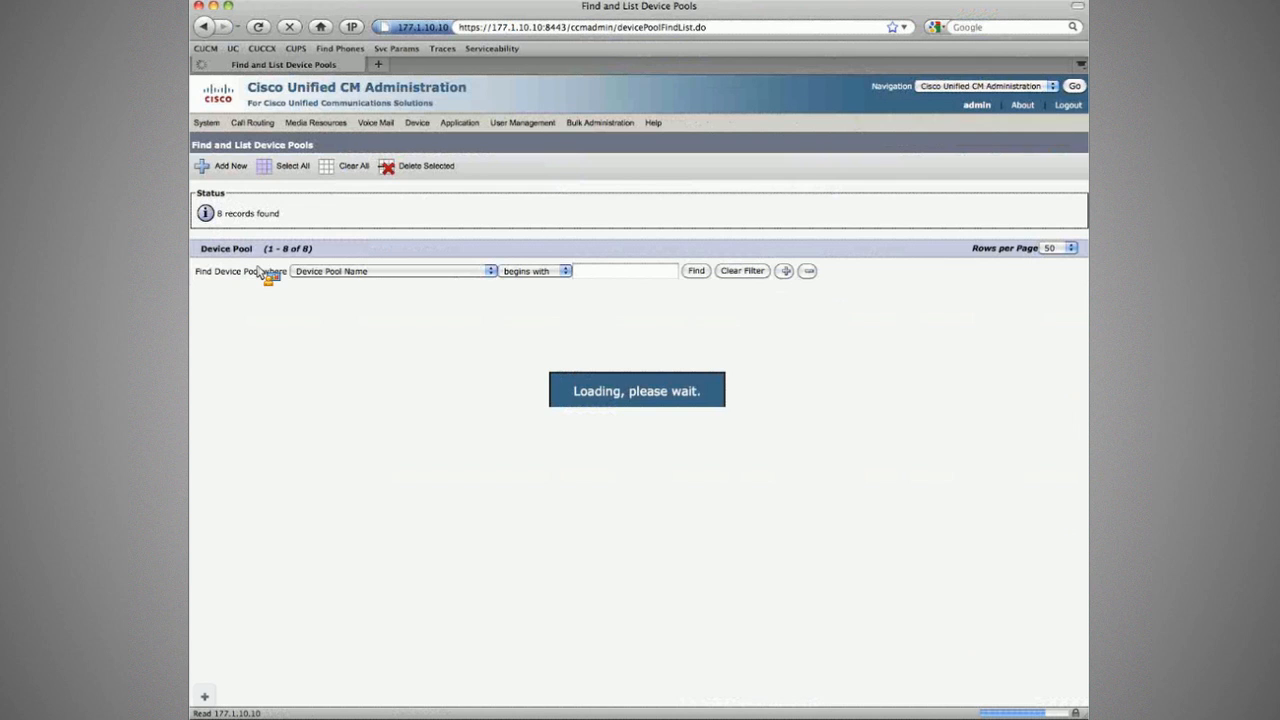
{"action": "left_click", "coordinate": [307, 385]}
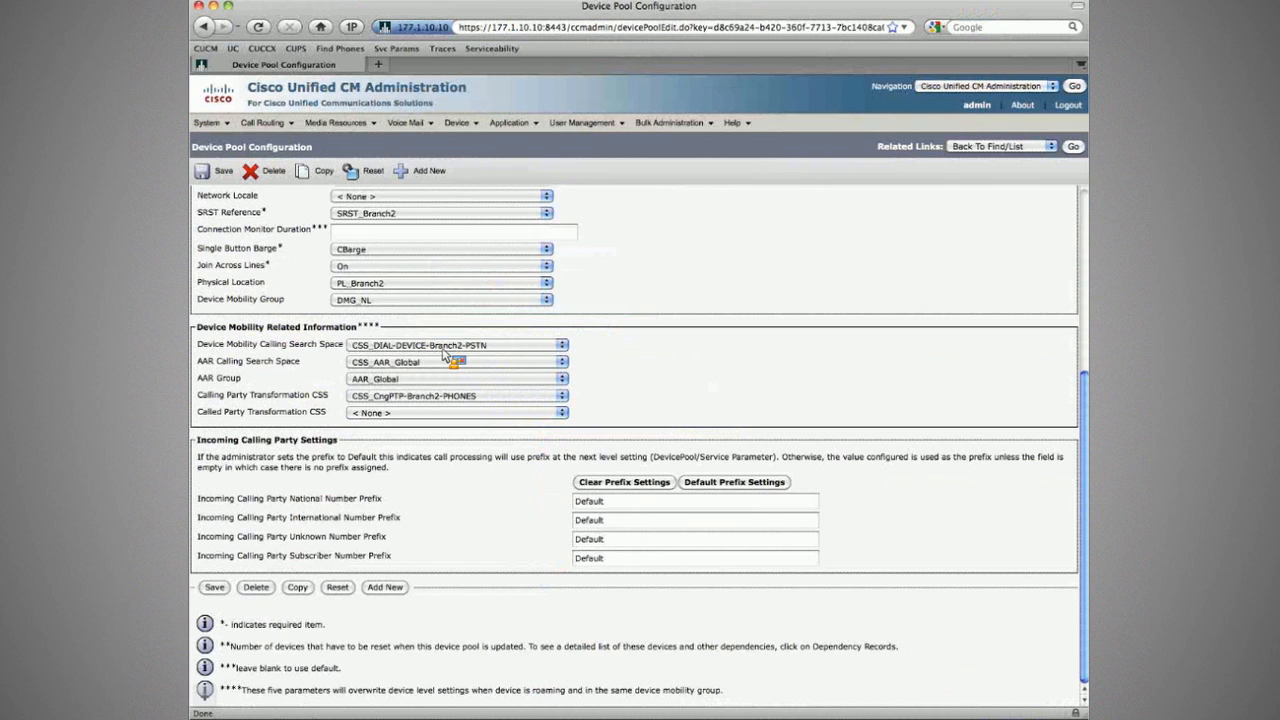
{"action": "left_click", "coordinate": [380, 346]}
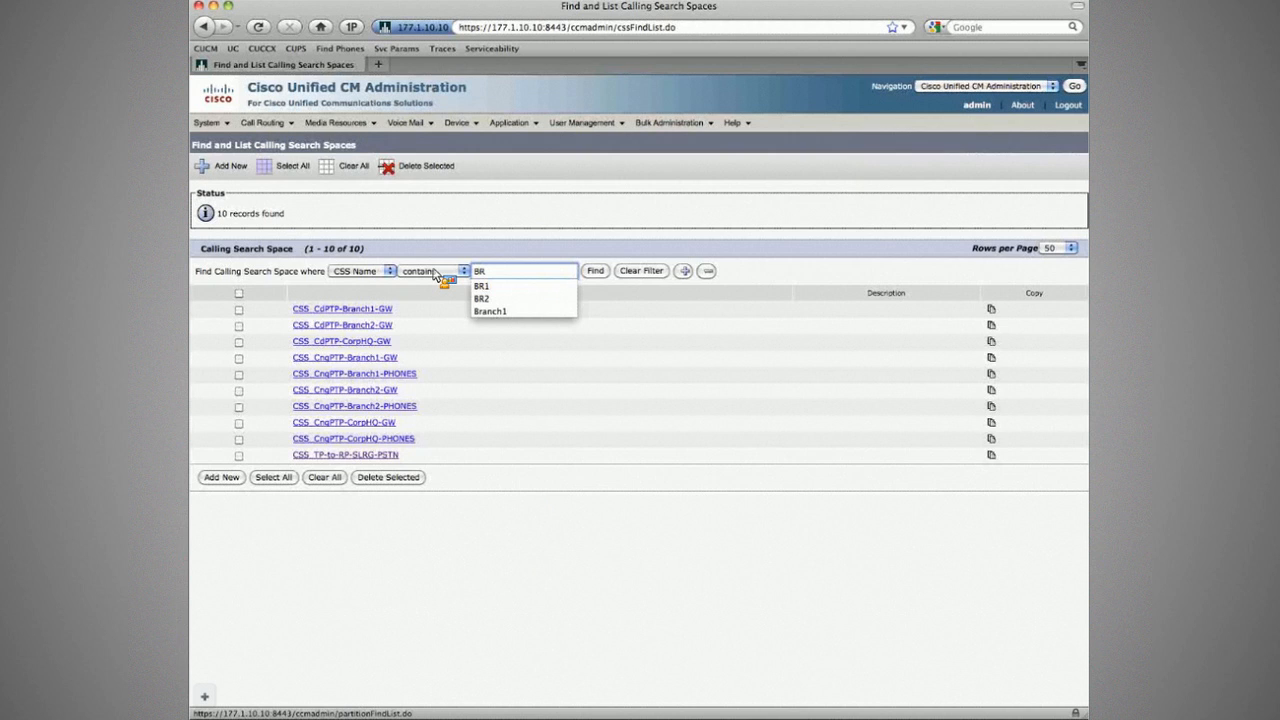
Step: Search calling search spaces for Branch2 and inspect CSS_DIAL-DEVICE-Branch2-PSTN's partitions
{"action": "type", "text": "anch2"}
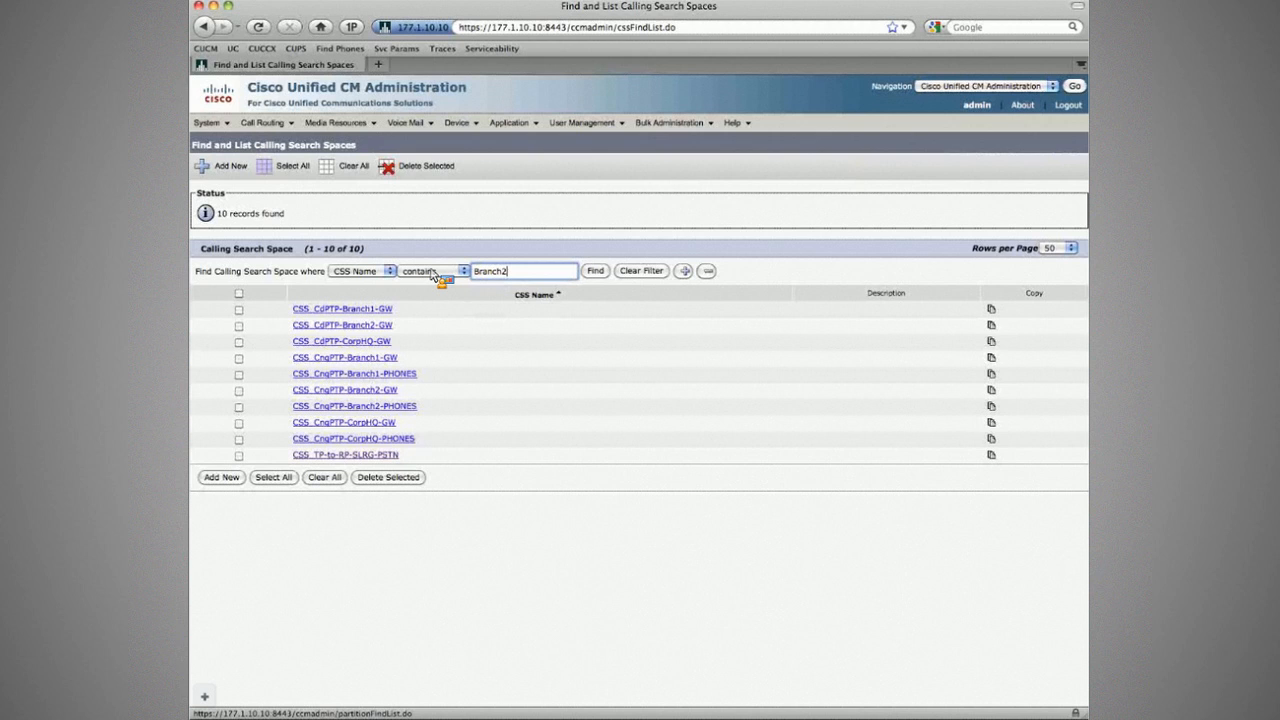
{"action": "key", "text": "Return"}
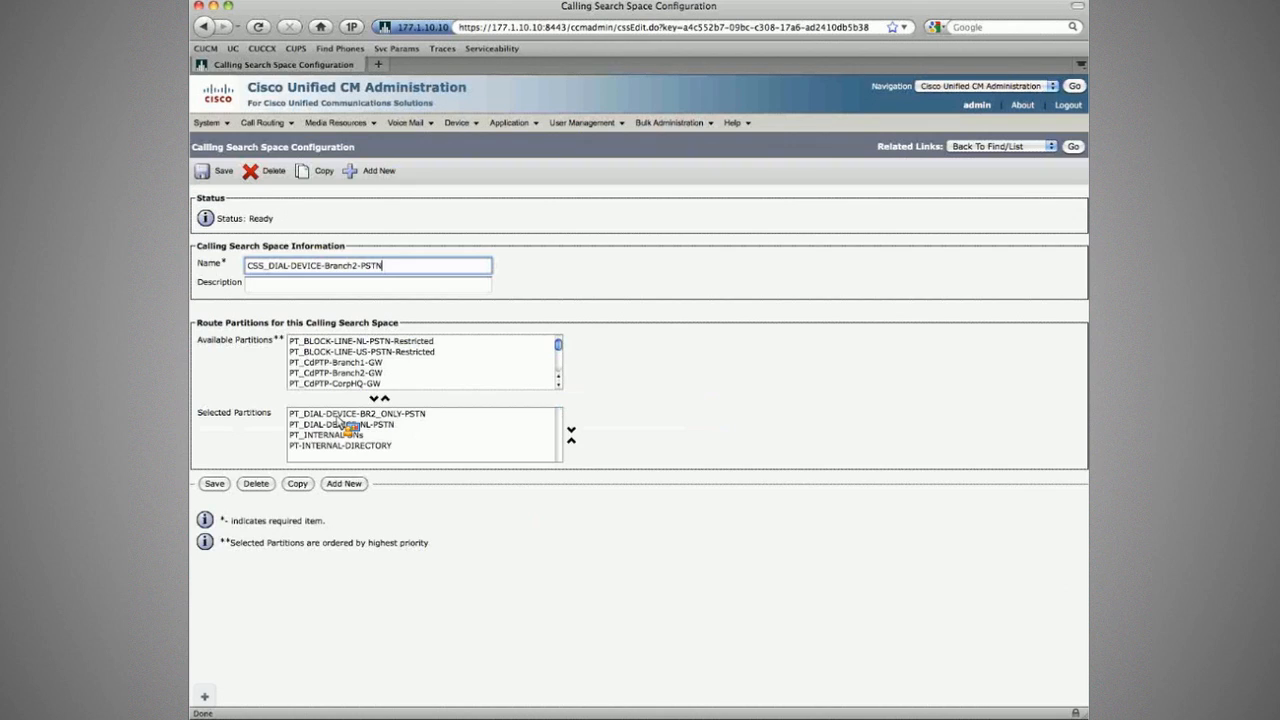
{"action": "left_click", "coordinate": [360, 414]}
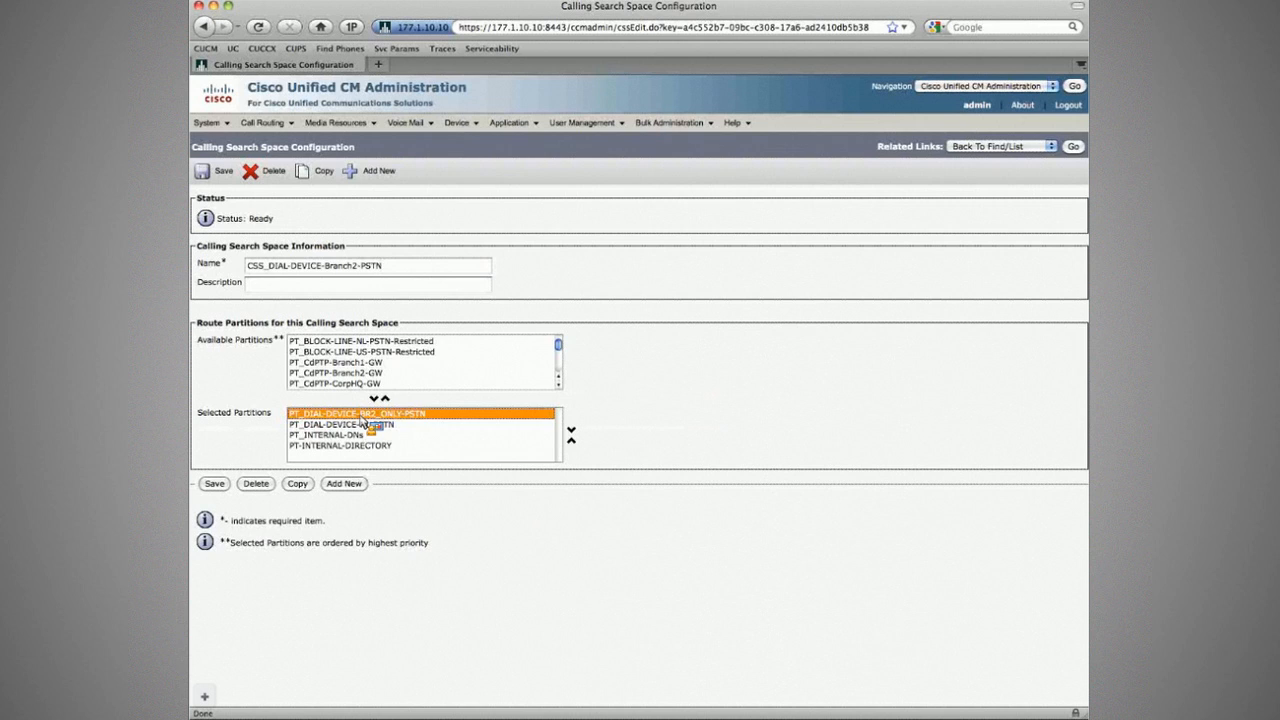
{"action": "left_click_drag", "start_coordinate": [362, 419], "coordinate": [385, 437]}
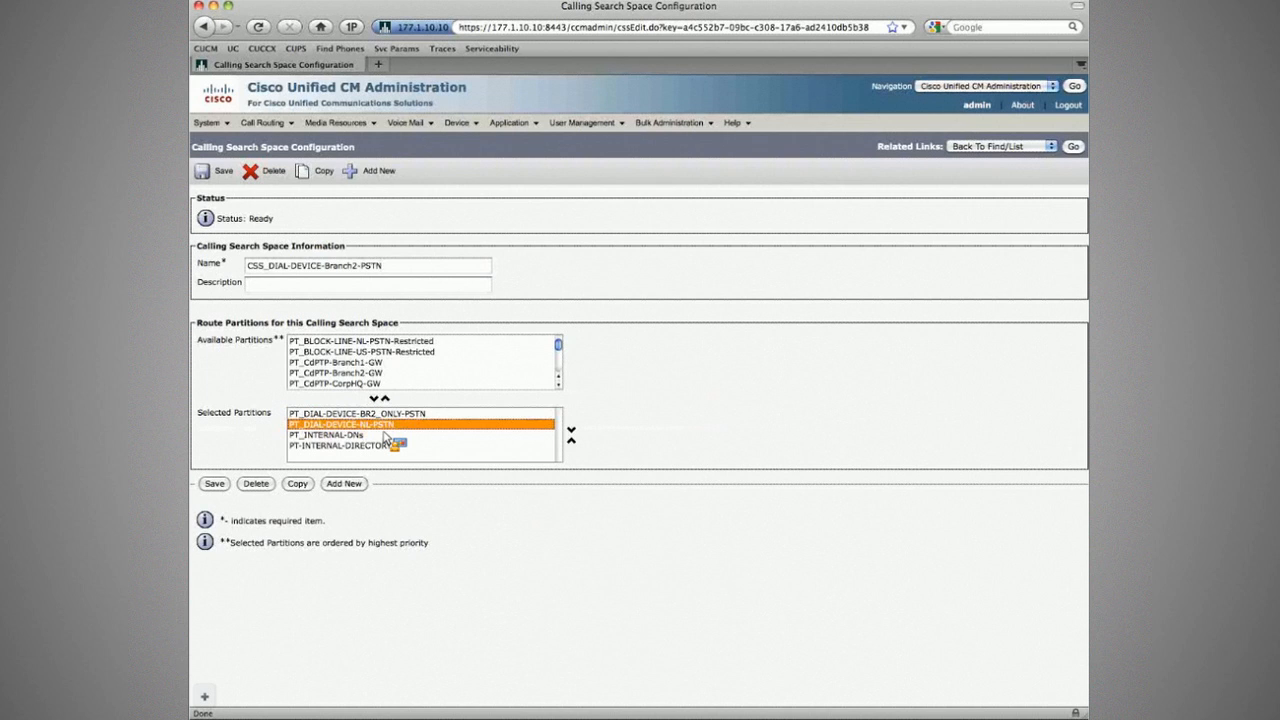
{"action": "left_click_drag", "start_coordinate": [385, 437], "coordinate": [303, 195]}
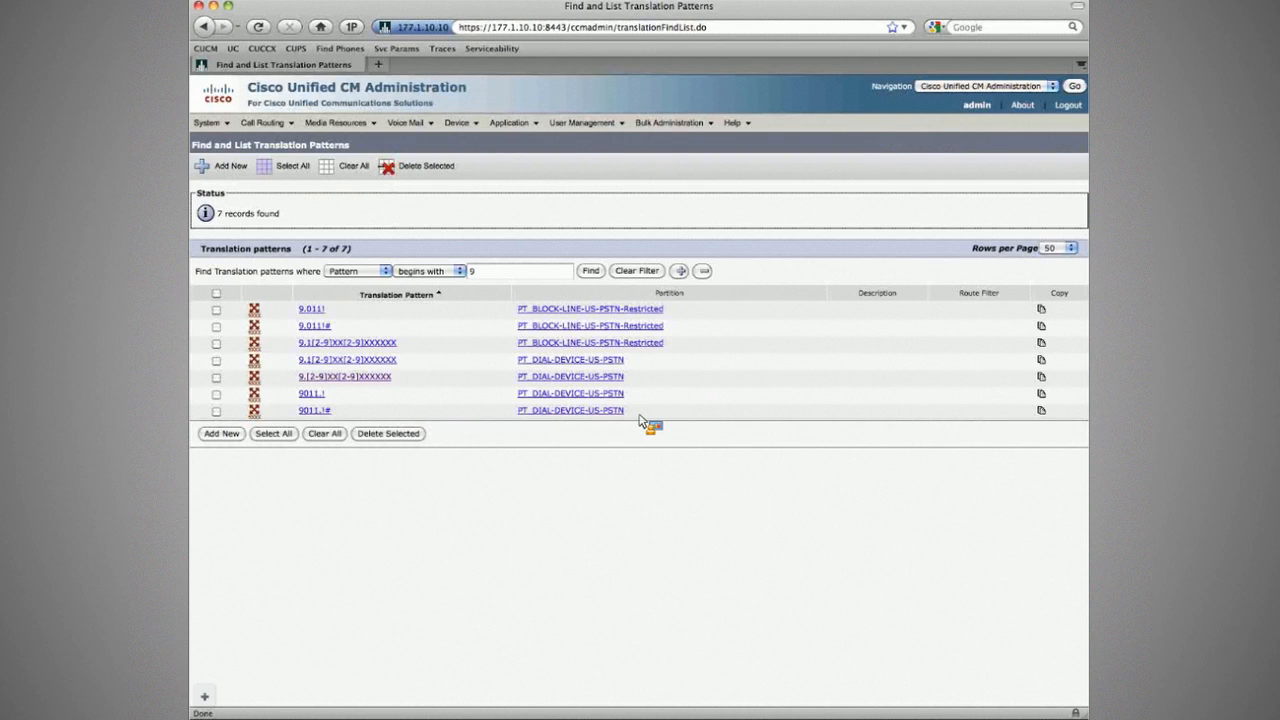
Step: Review the listed translation patterns, including the 000 and 00.[1-8]XXXXXXXX emergency patterns
{"action": "left_click_drag", "start_coordinate": [641, 421], "coordinate": [508, 315]}
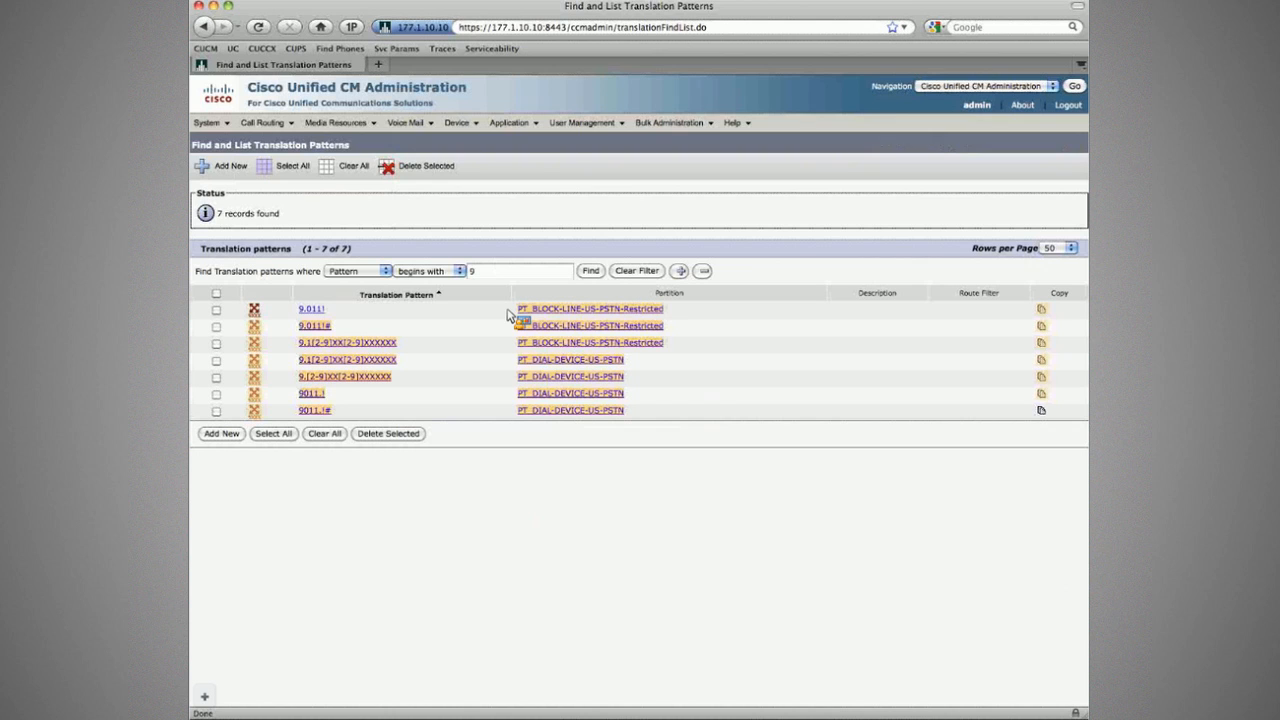
{"action": "left_click_drag", "start_coordinate": [508, 315], "coordinate": [502, 289]}
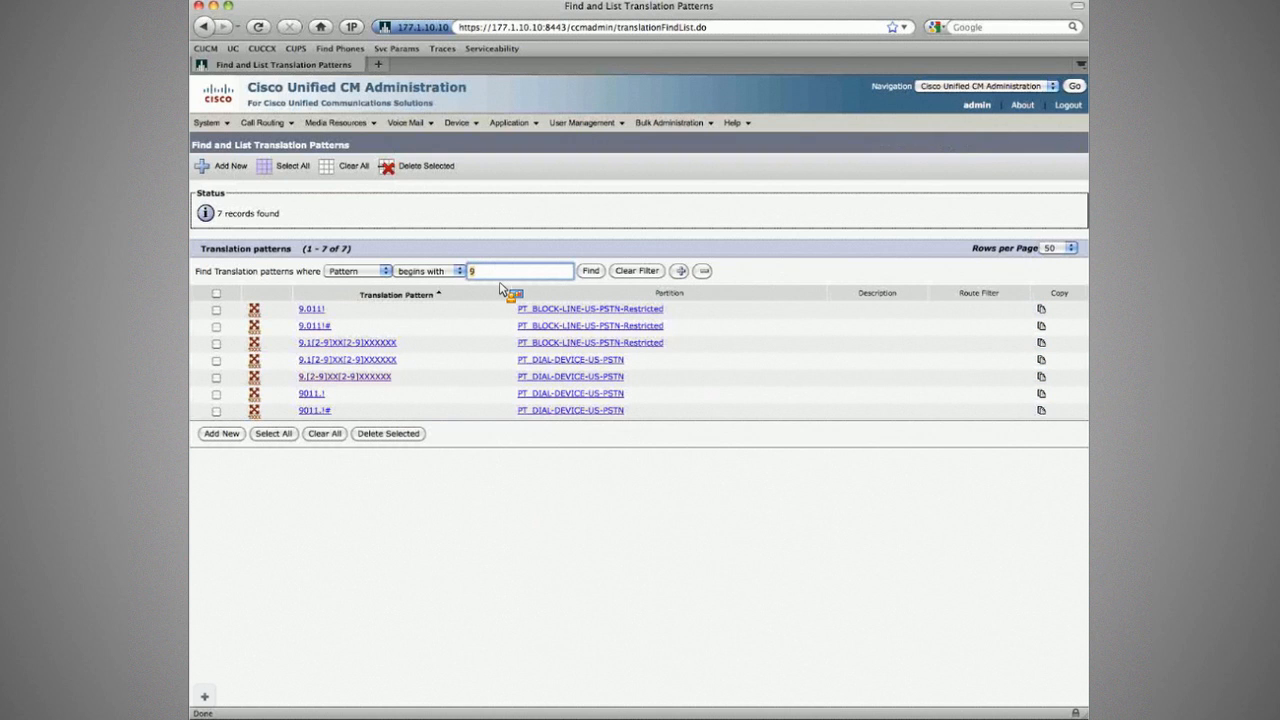
{"action": "left_click_drag", "start_coordinate": [502, 289], "coordinate": [528, 286]}
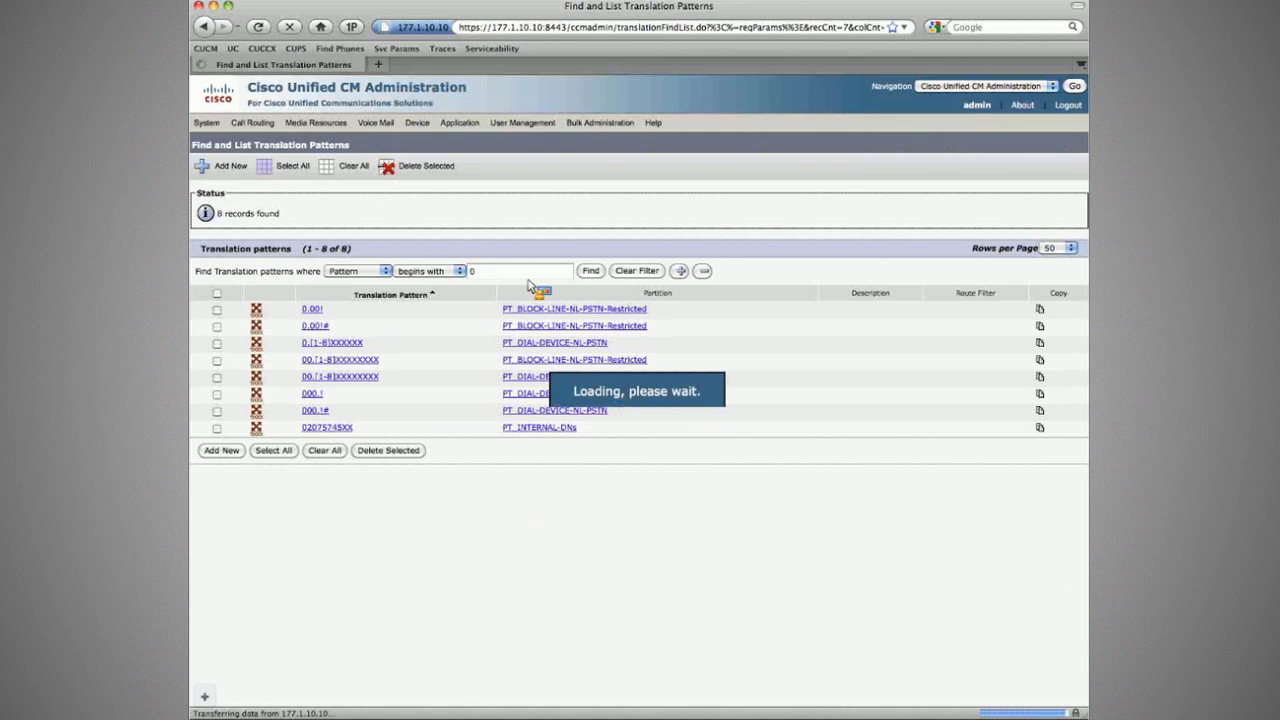
{"action": "left_click_drag", "start_coordinate": [528, 286], "coordinate": [484, 401]}
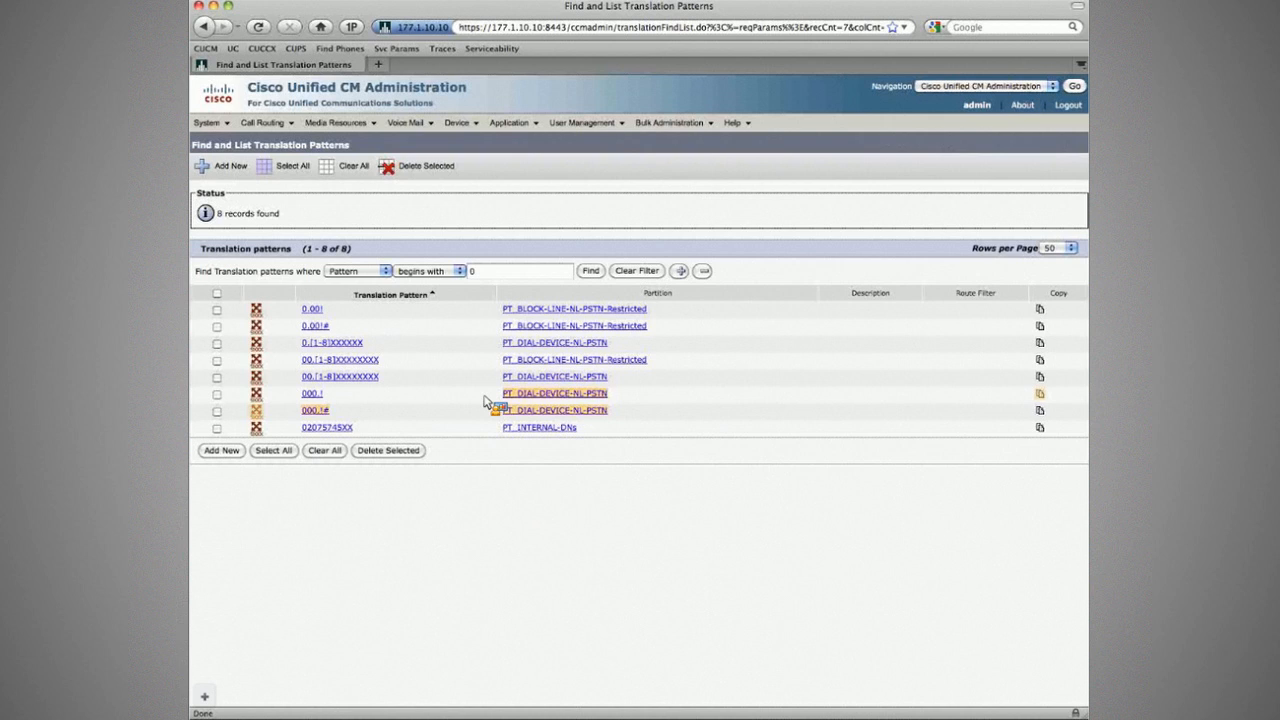
{"action": "left_click_drag", "start_coordinate": [484, 401], "coordinate": [606, 357]}
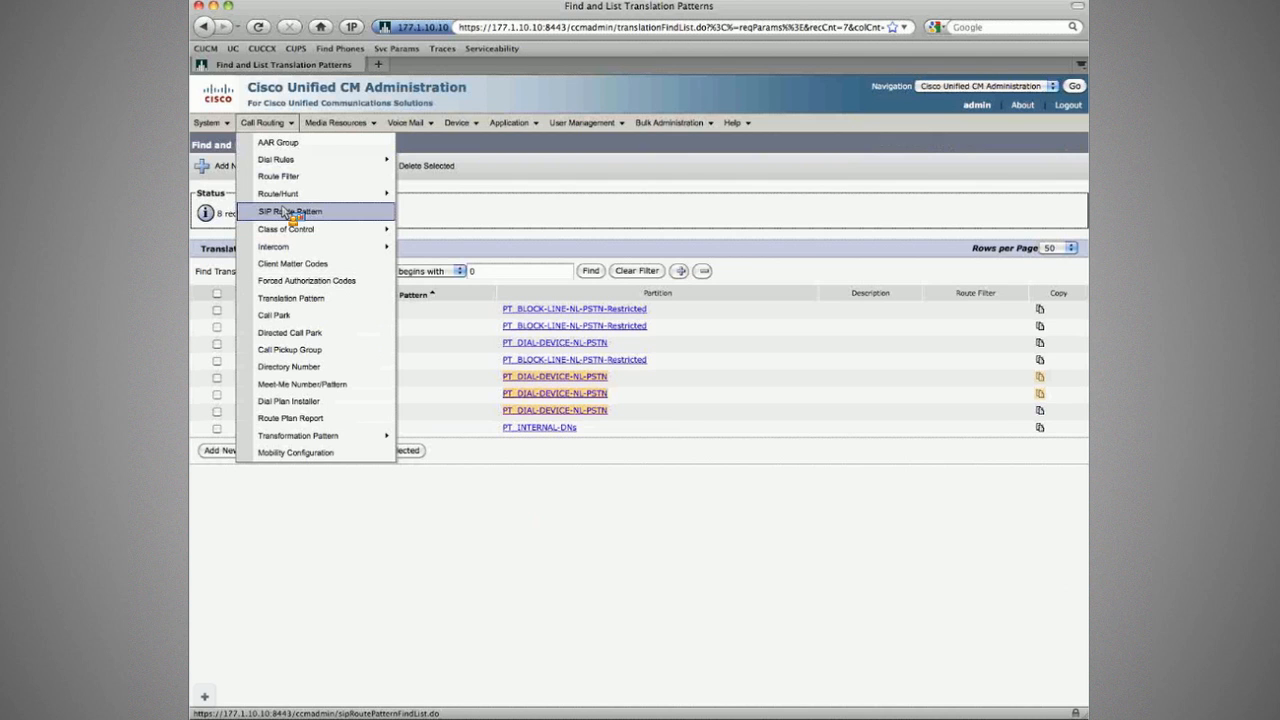
{"action": "left_click", "coordinate": [414, 237]}
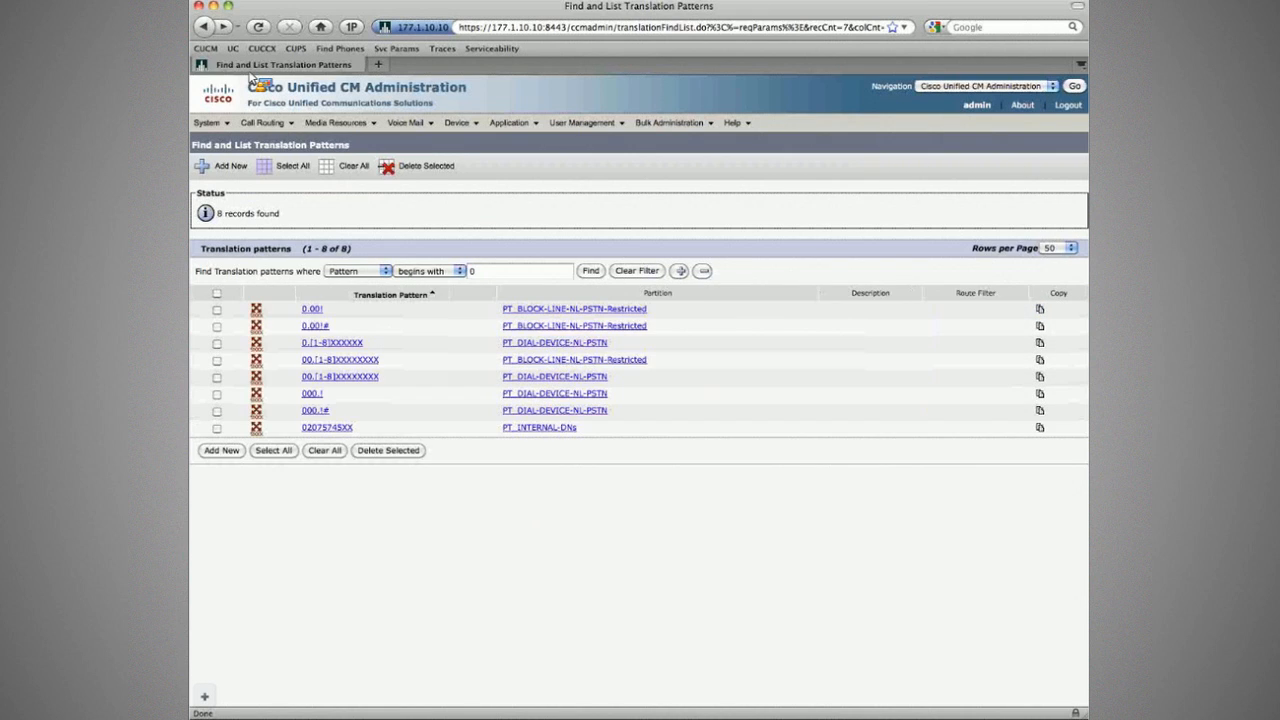
Step: Filter translation patterns by Partition contains NL and review the 10 NL patterns
{"action": "left_click", "coordinate": [355, 271]}
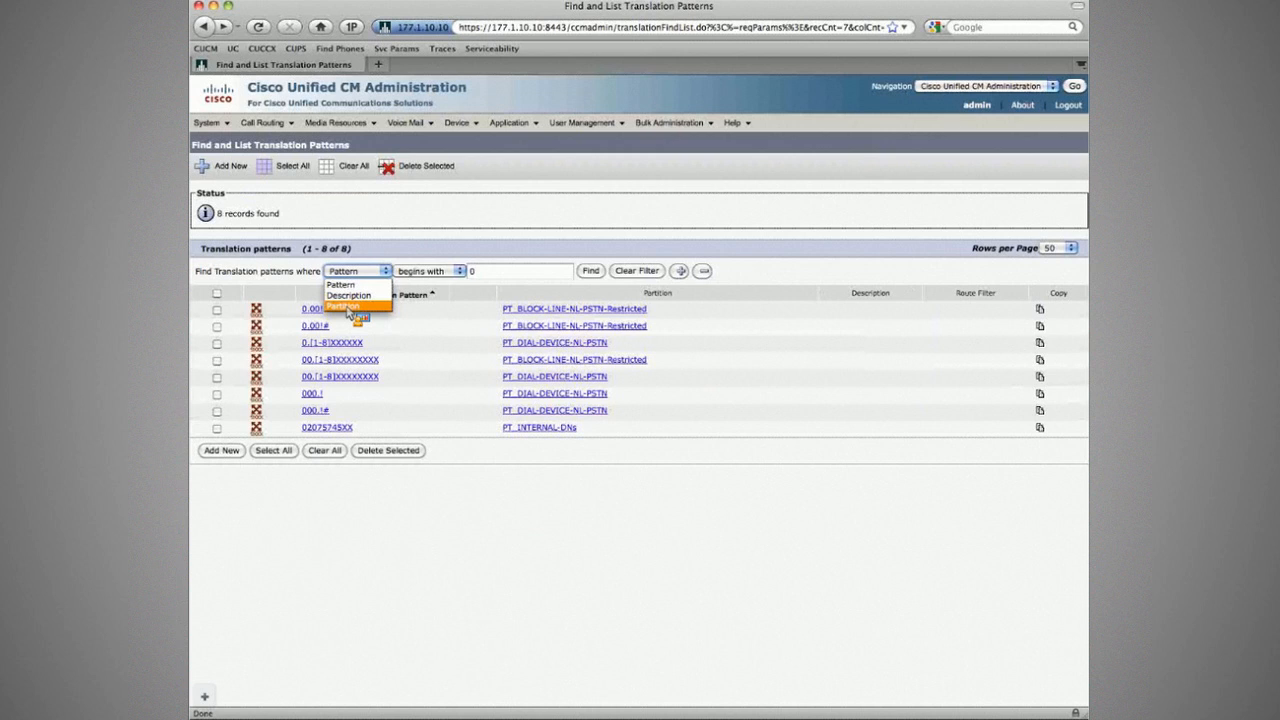
{"action": "left_click", "coordinate": [349, 307]}
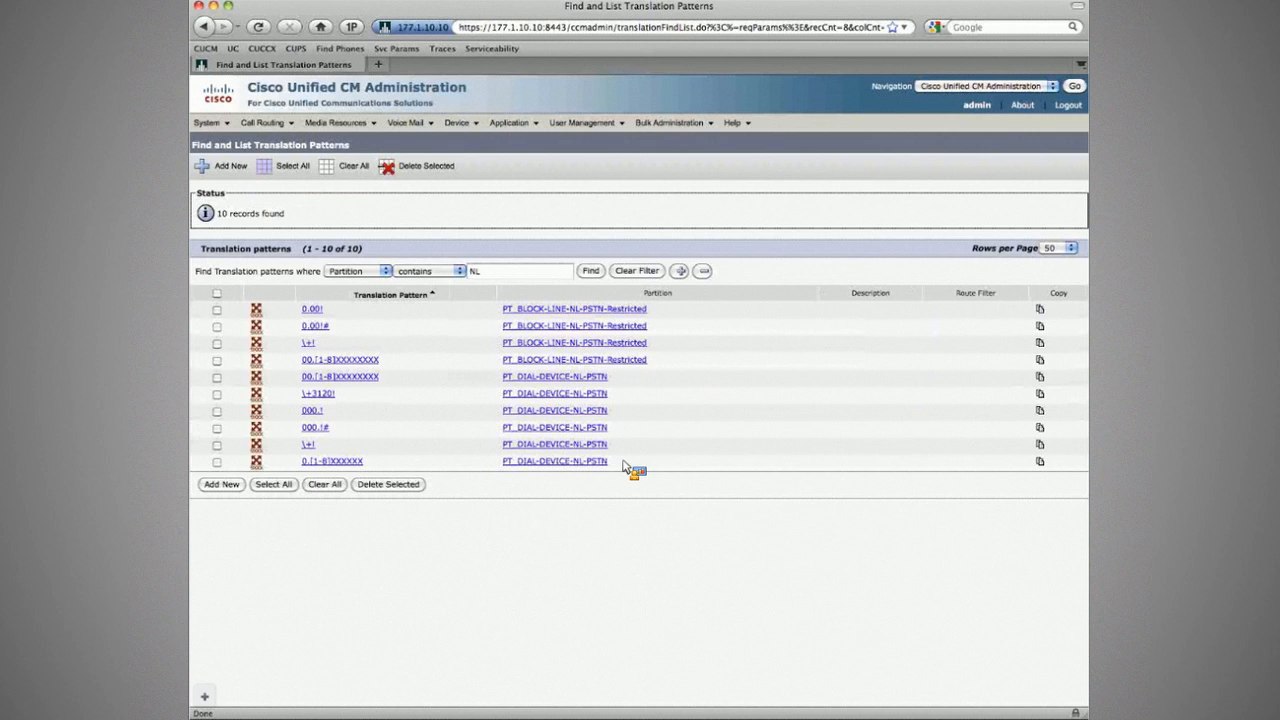
{"action": "left_click_drag", "start_coordinate": [623, 465], "coordinate": [293, 383]}
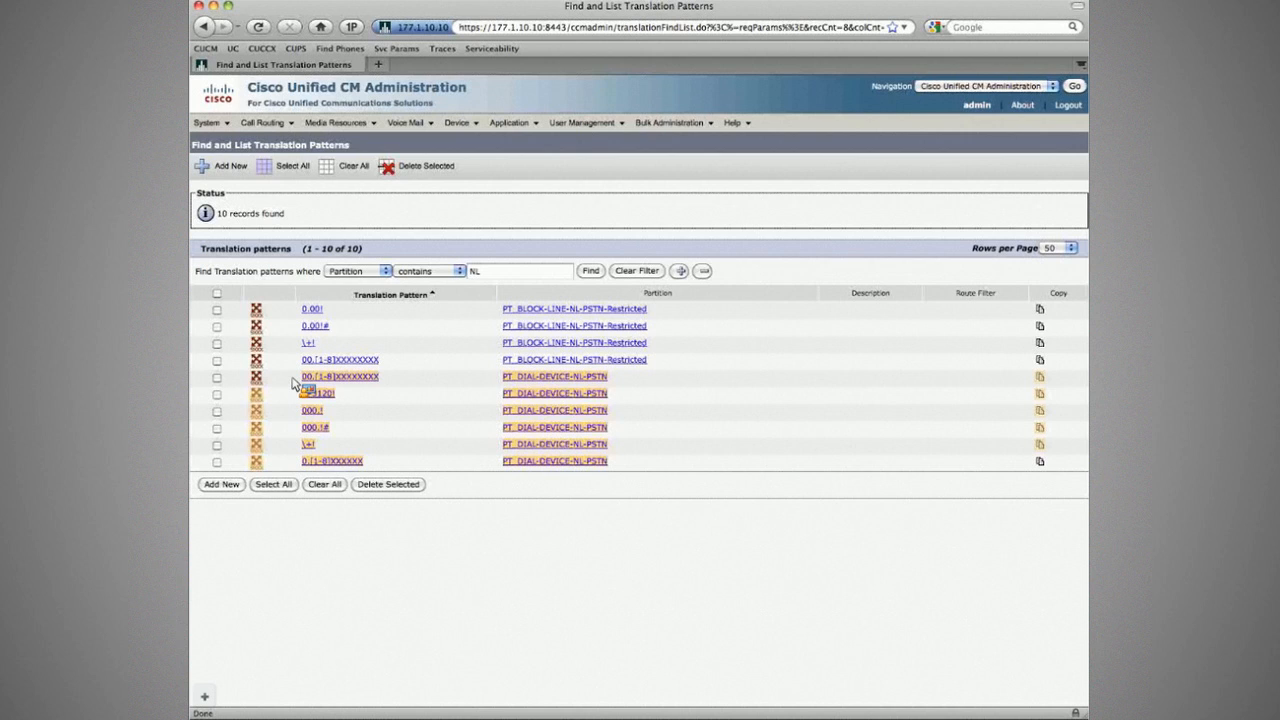
{"action": "left_click", "coordinate": [293, 384]}
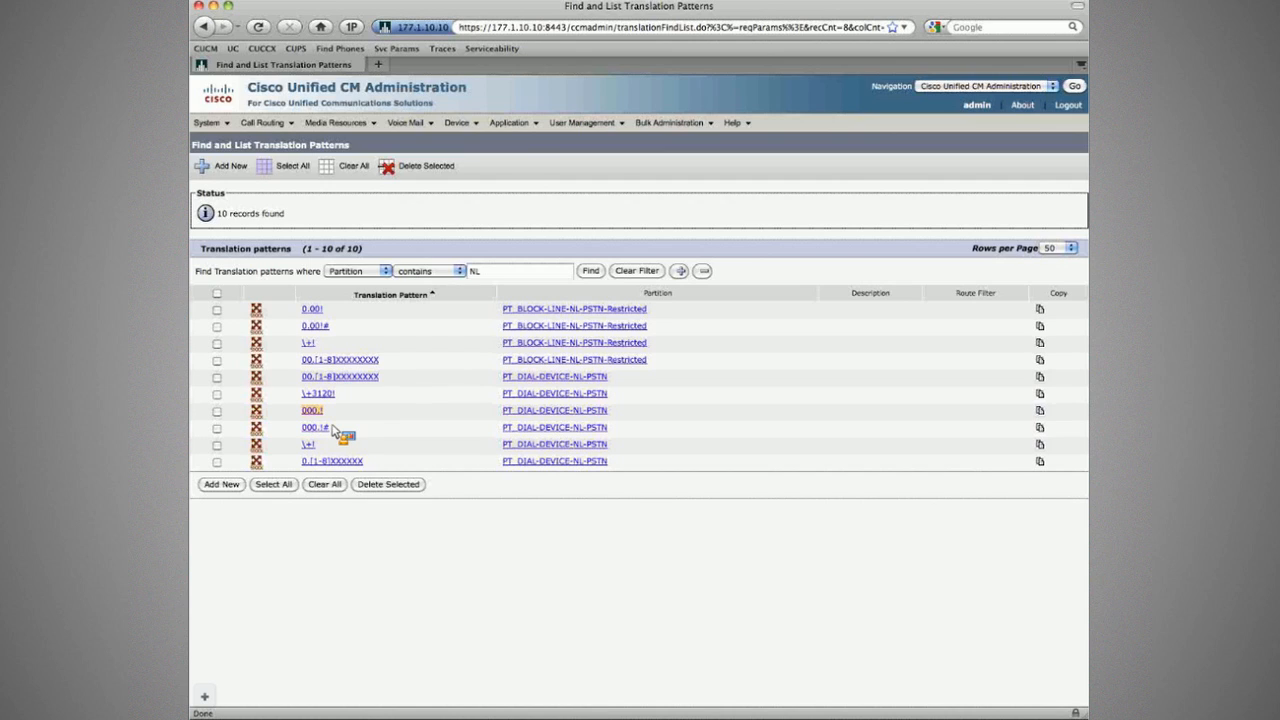
{"action": "left_click_drag", "start_coordinate": [332, 425], "coordinate": [335, 414]}
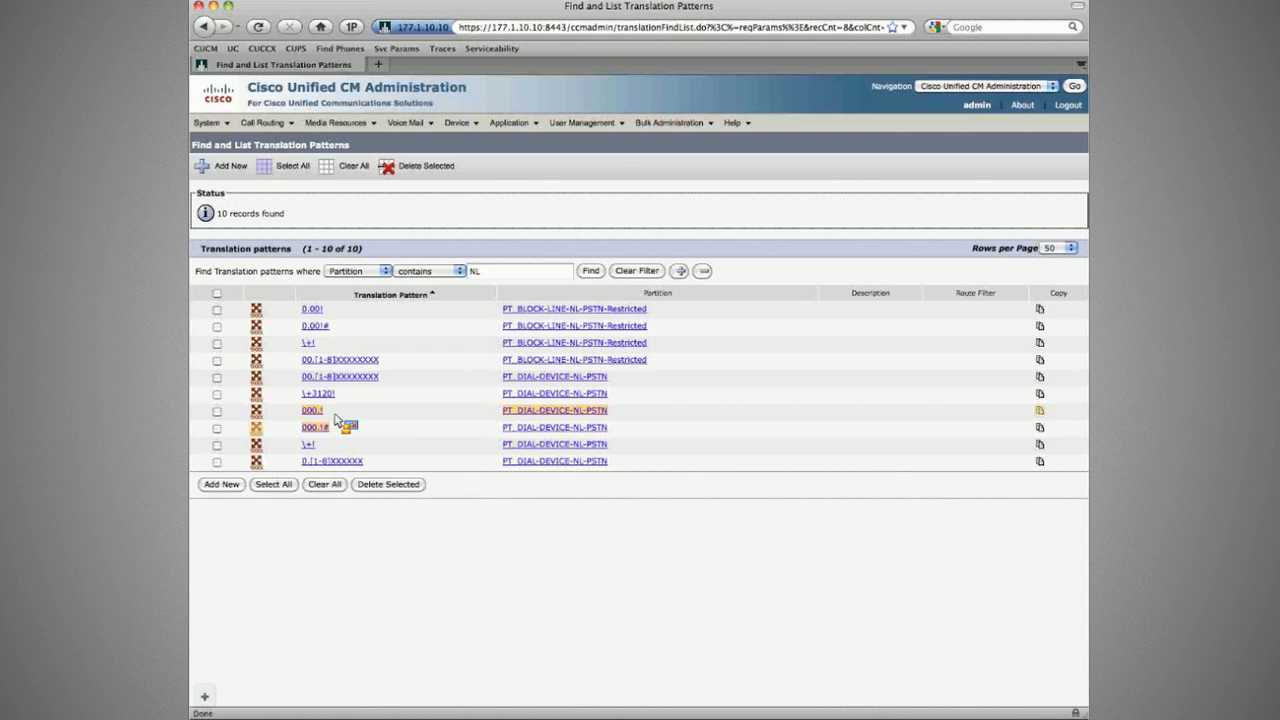
{"action": "left_click_drag", "start_coordinate": [336, 420], "coordinate": [303, 408]}
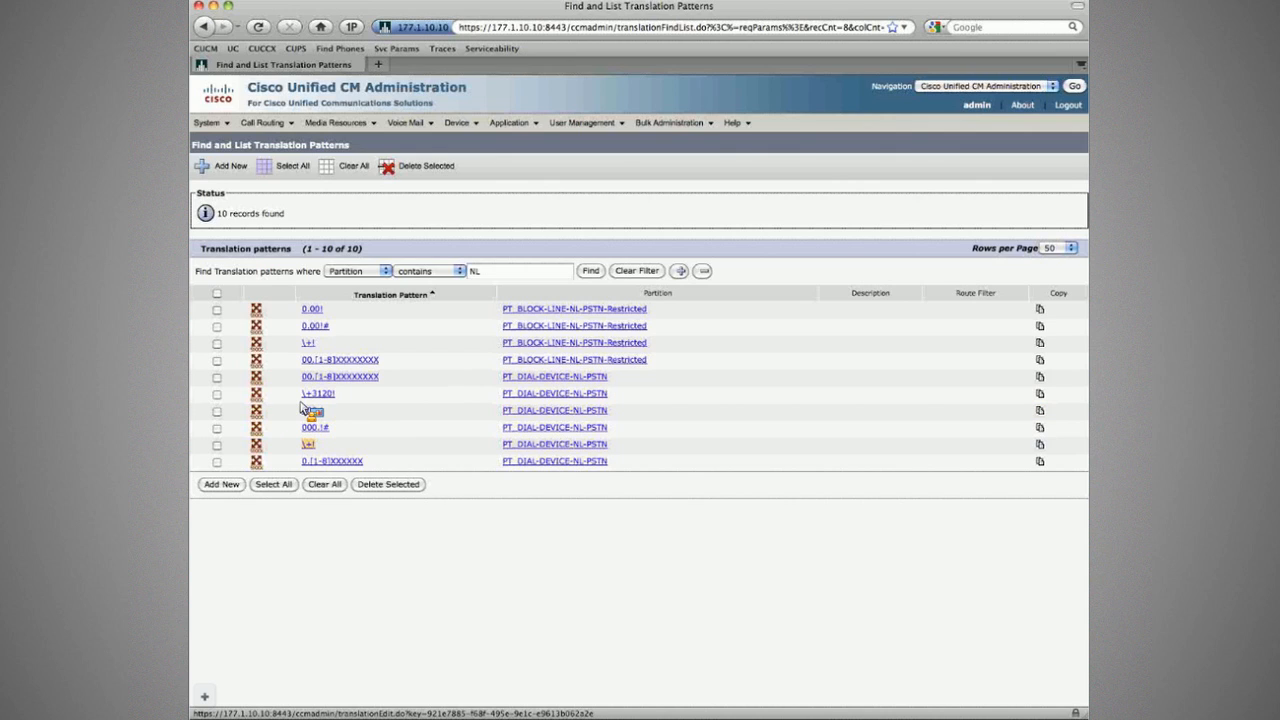
{"action": "left_click_drag", "start_coordinate": [303, 408], "coordinate": [352, 398]}
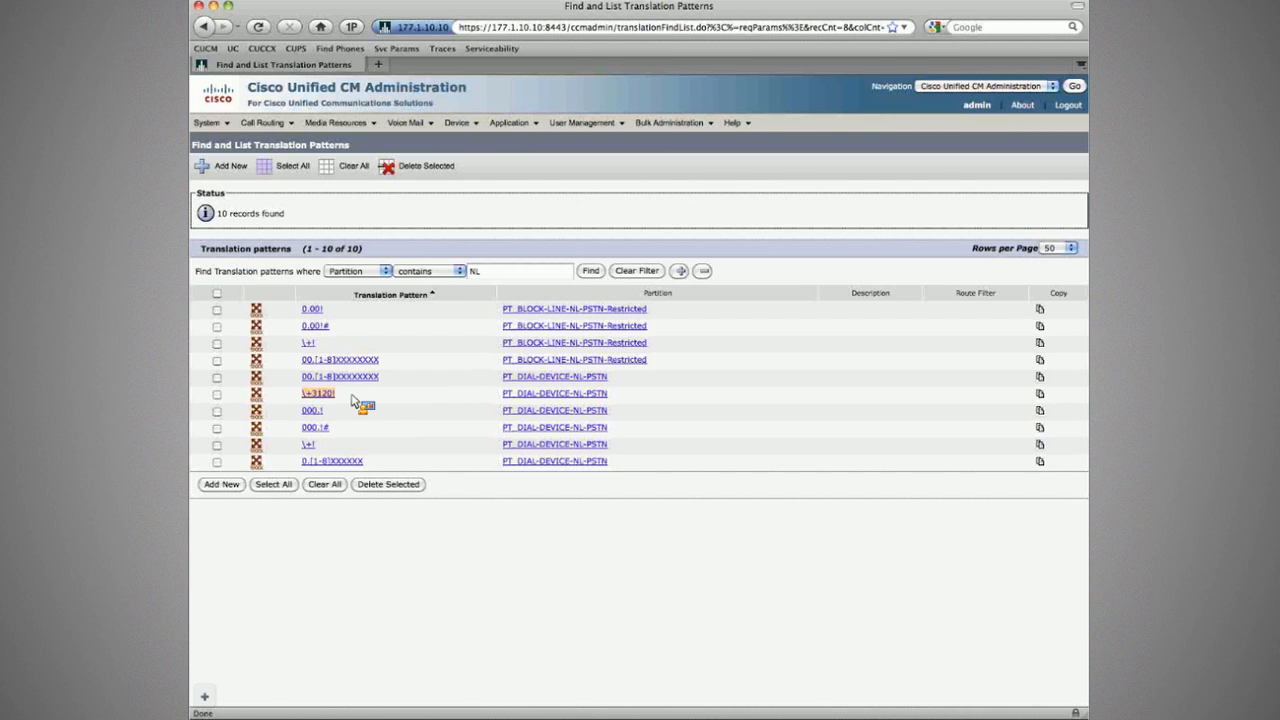
{"action": "left_click_drag", "start_coordinate": [352, 400], "coordinate": [365, 400]}
{"action": "key", "text": "super+Tab"}
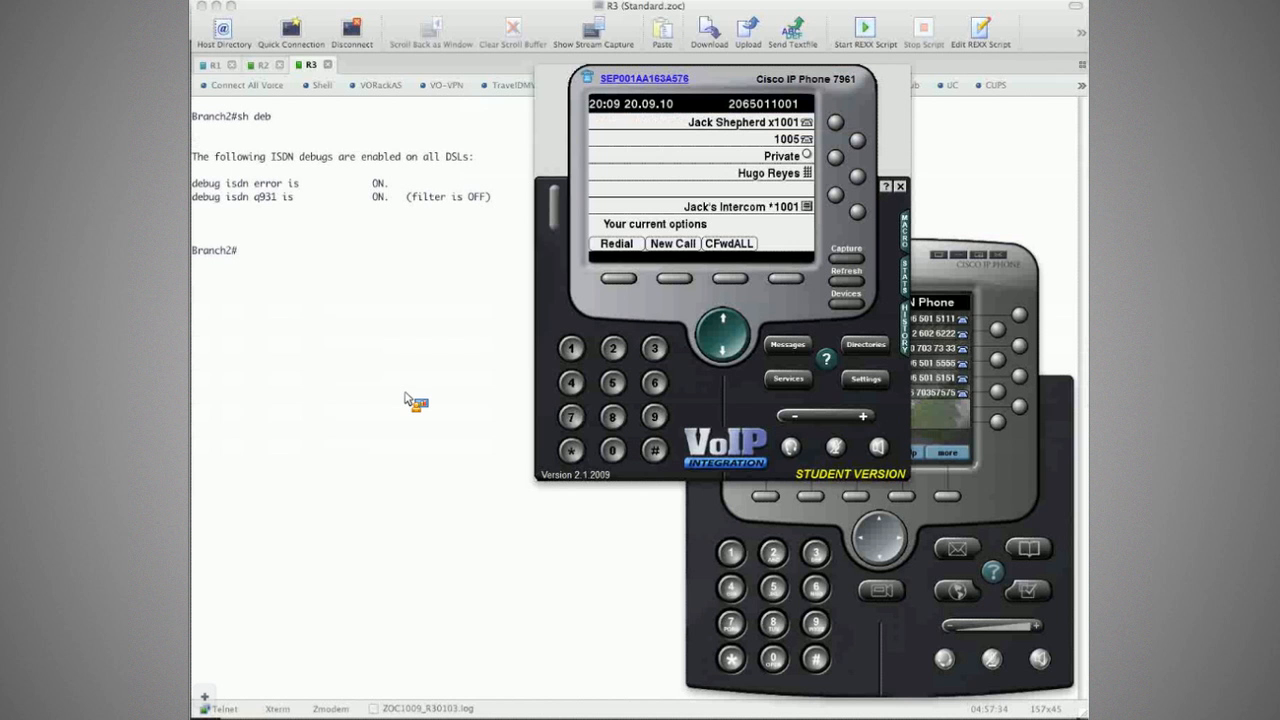
{"action": "left_click_drag", "start_coordinate": [405, 397], "coordinate": [468, 360]}
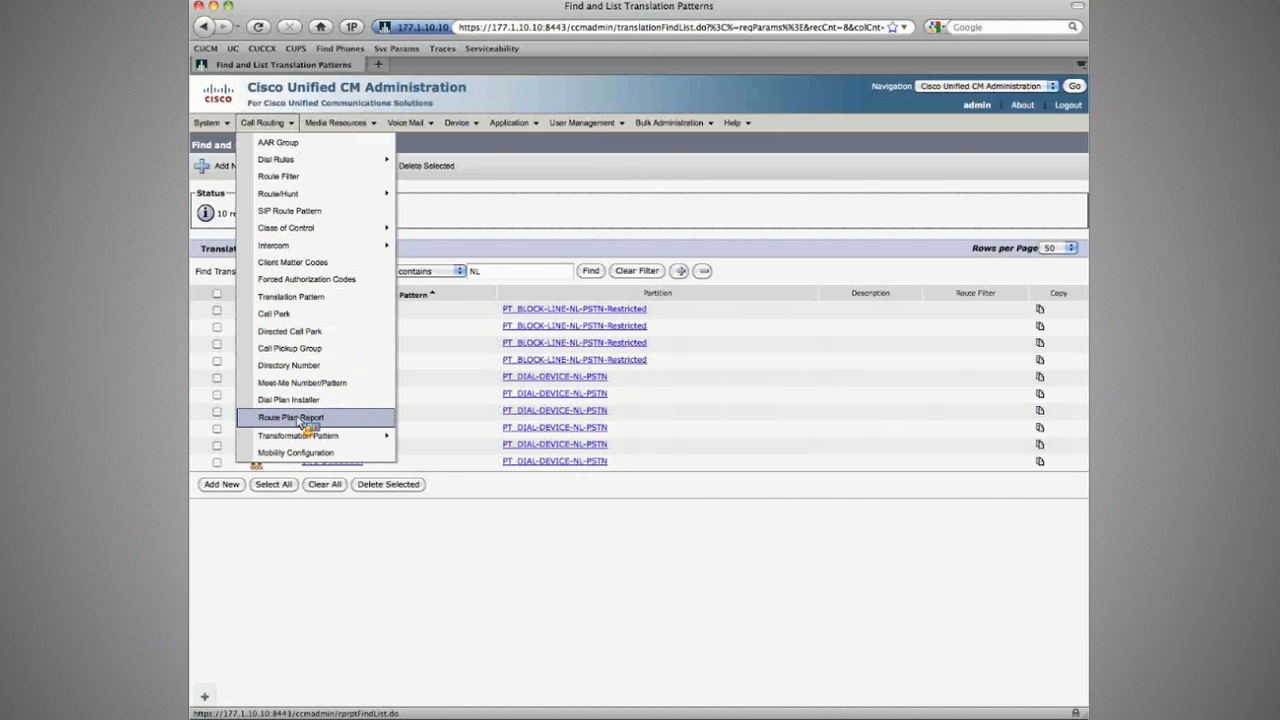
Step: Open the Route Plan Report and review the 11 patterns starting with 9, including 9.911 and 911
{"action": "left_click", "coordinate": [301, 418]}
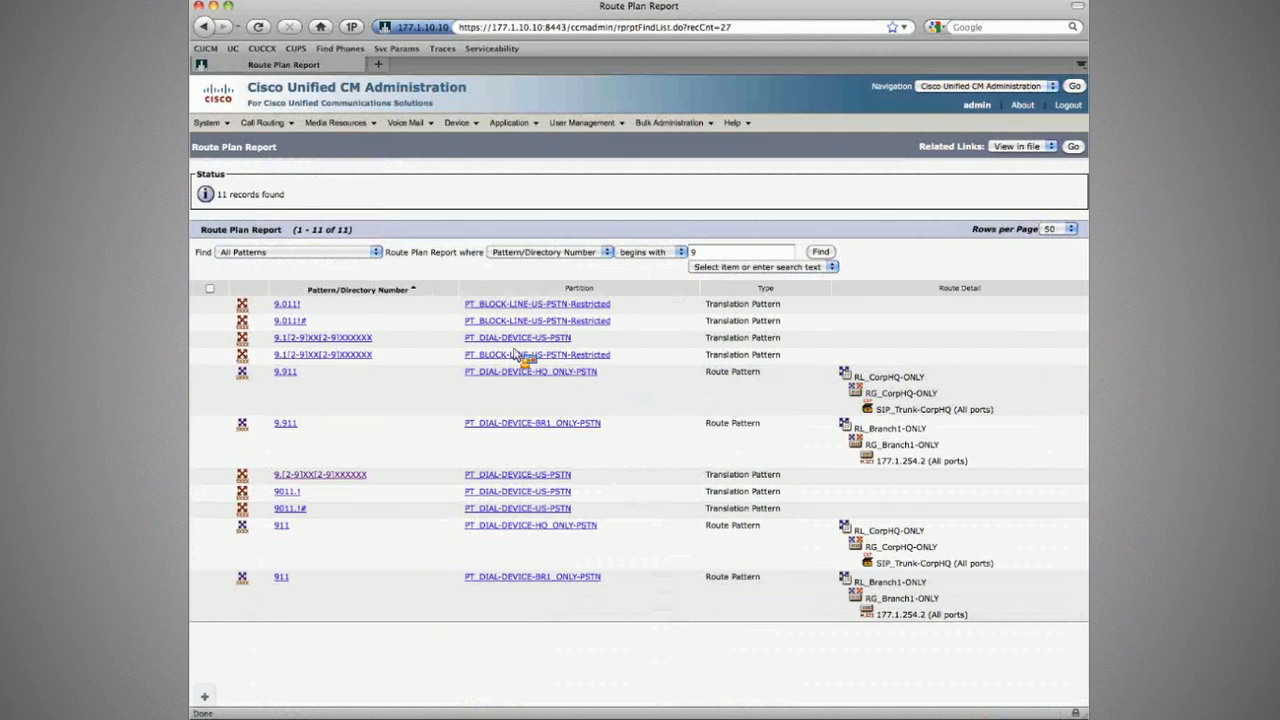
{"action": "left_click_drag", "start_coordinate": [515, 352], "coordinate": [620, 588]}
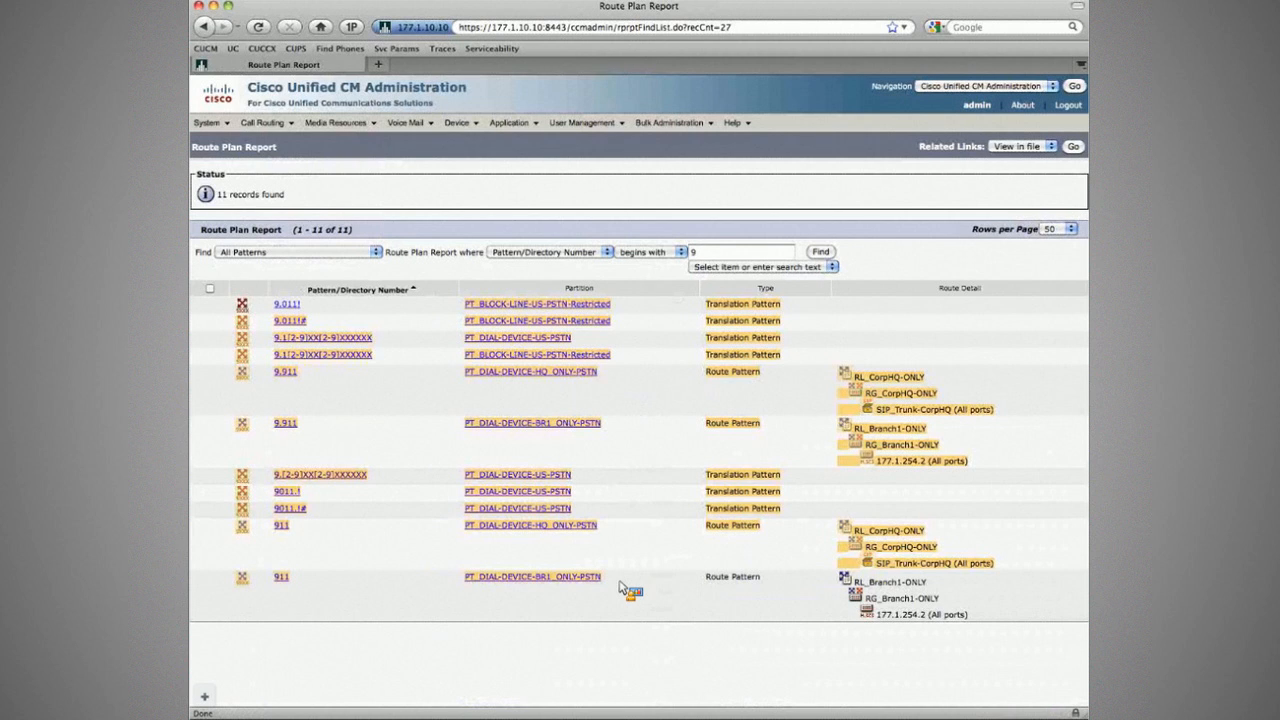
{"action": "left_click", "coordinate": [620, 588]}
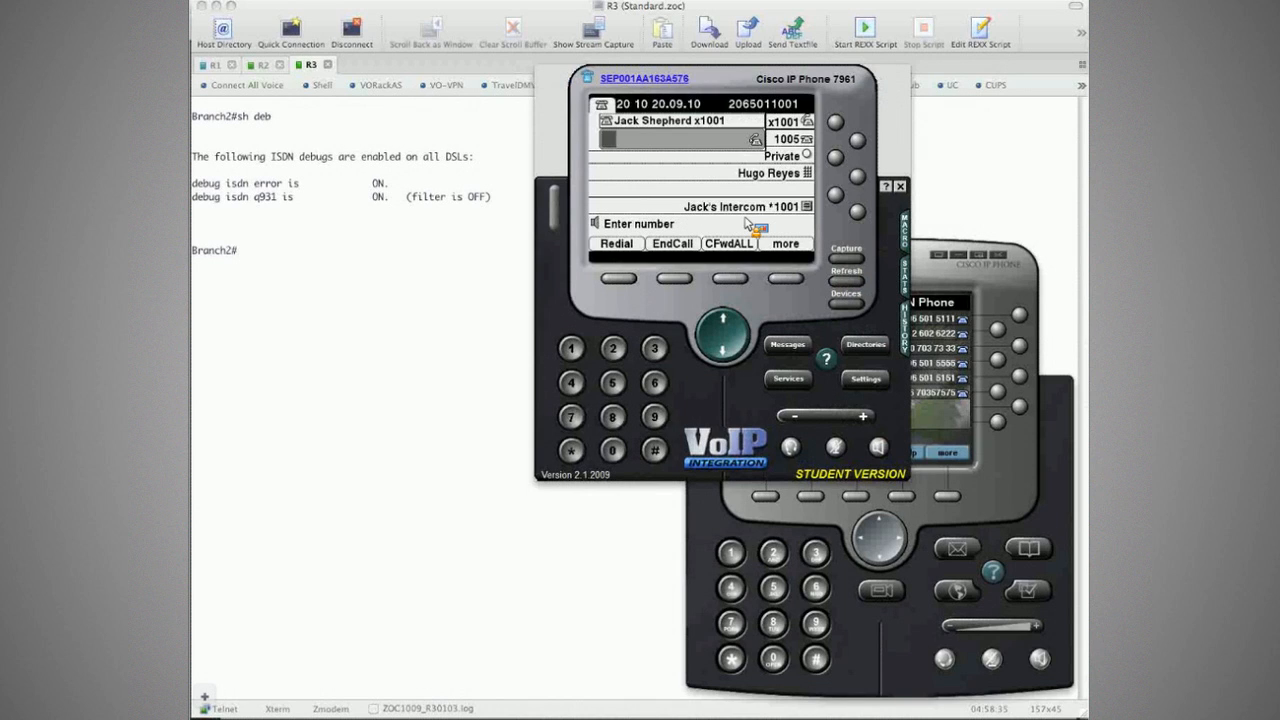
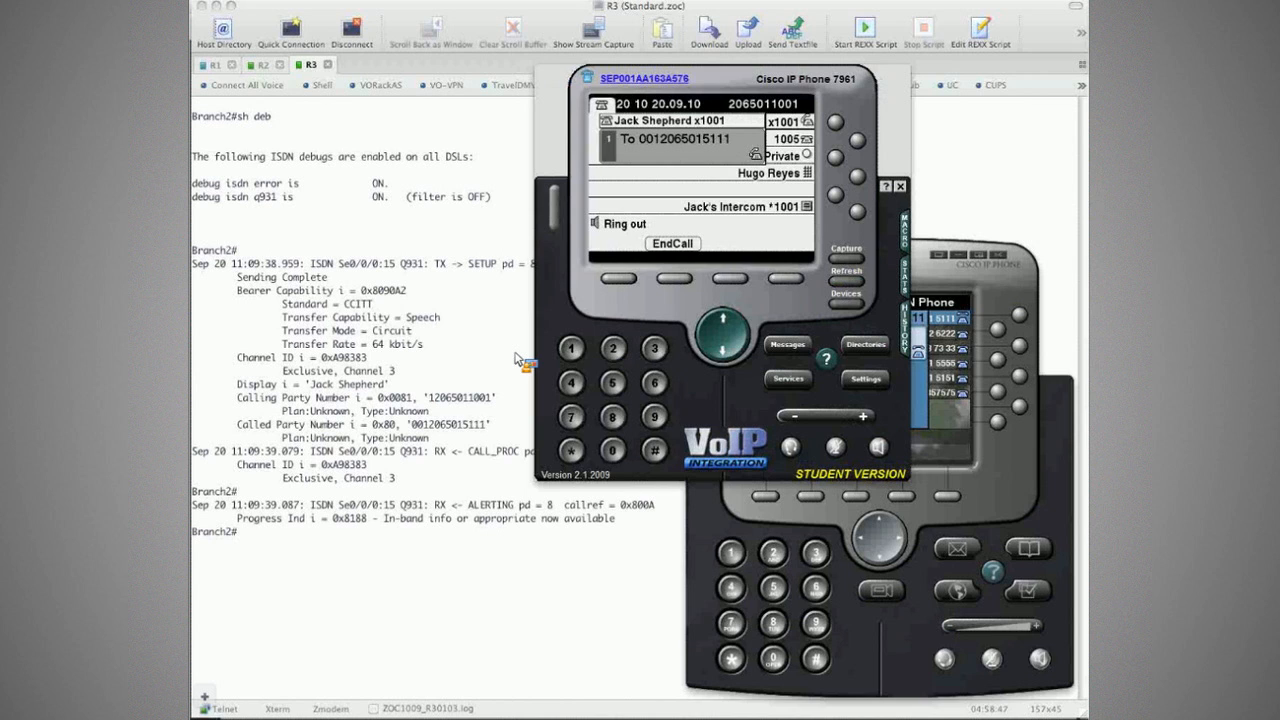
Step: Dial the PSTN number from the roaming phone and find the called party number in the Q.931 debug
{"action": "left_click_drag", "start_coordinate": [410, 424], "coordinate": [424, 428]}
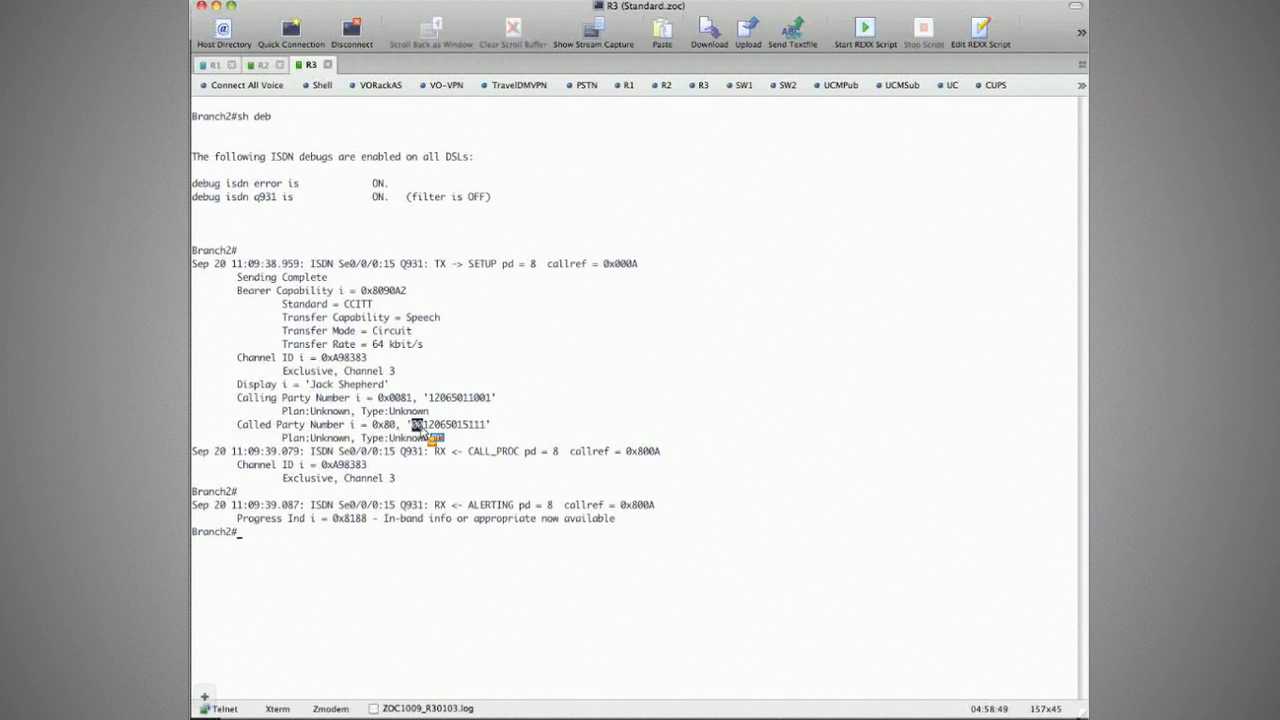
{"action": "left_click_drag", "start_coordinate": [424, 428], "coordinate": [493, 435]}
{"action": "left_click", "coordinate": [422, 255]}
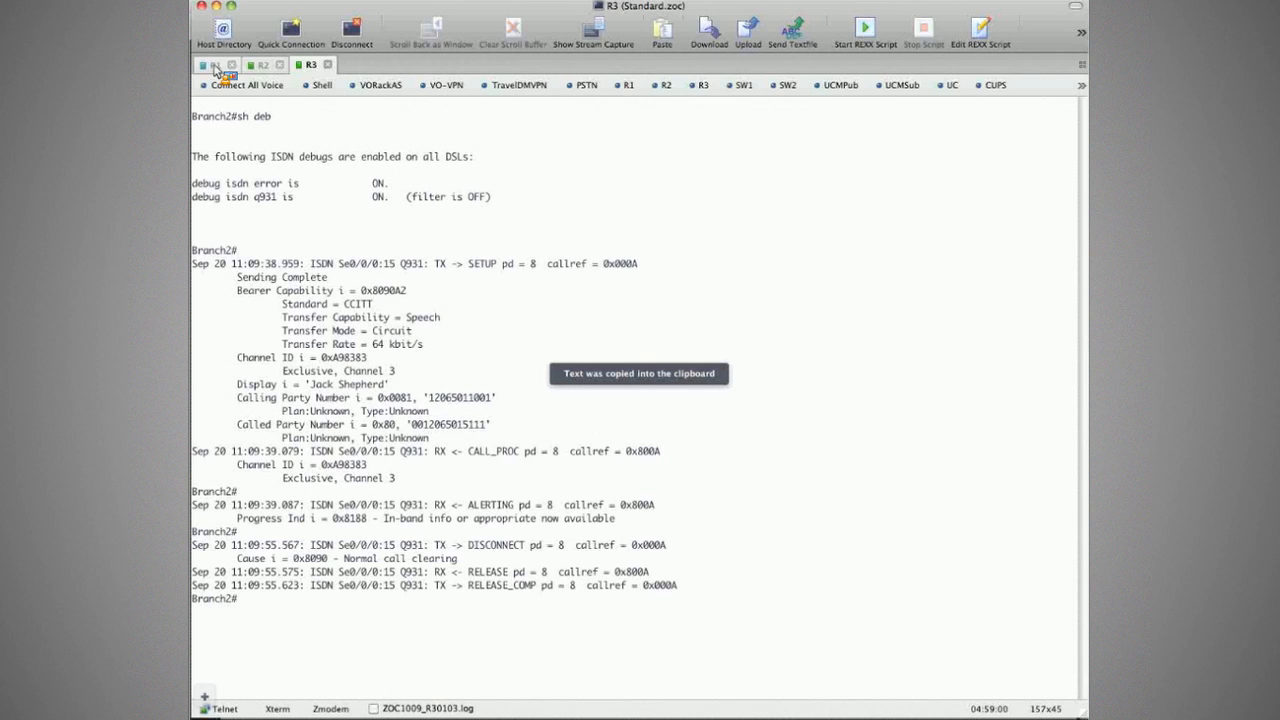
Step: Select and copy the Calling and Called Party Number lines in the Branch2 debug output
{"action": "left_click", "coordinate": [214, 66]}
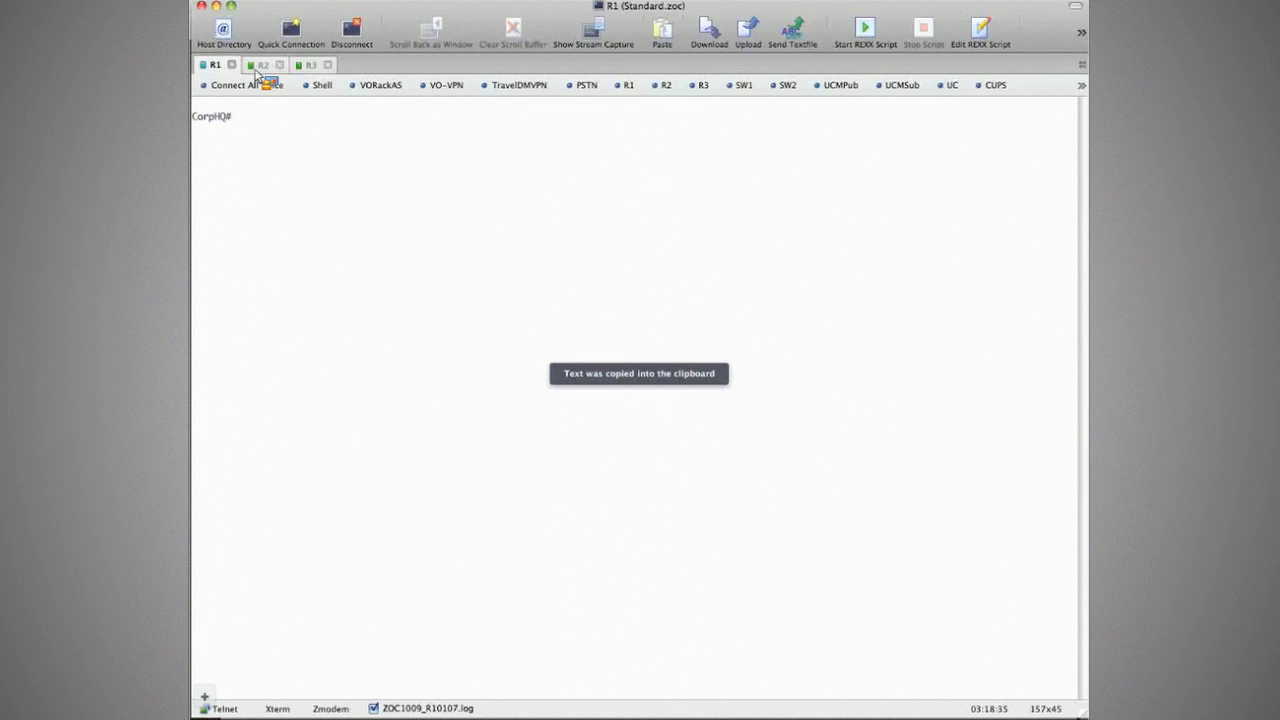
{"action": "left_click", "coordinate": [310, 64]}
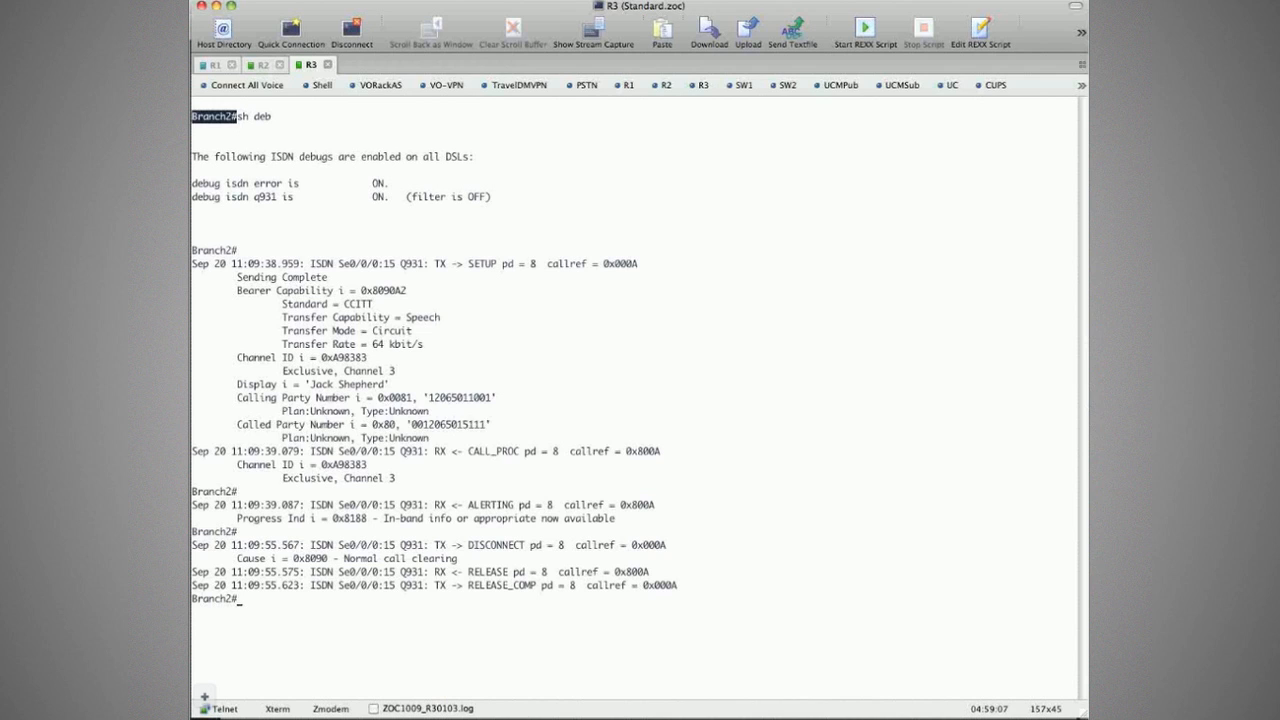
{"action": "left_click_drag", "start_coordinate": [424, 397], "coordinate": [419, 436]}
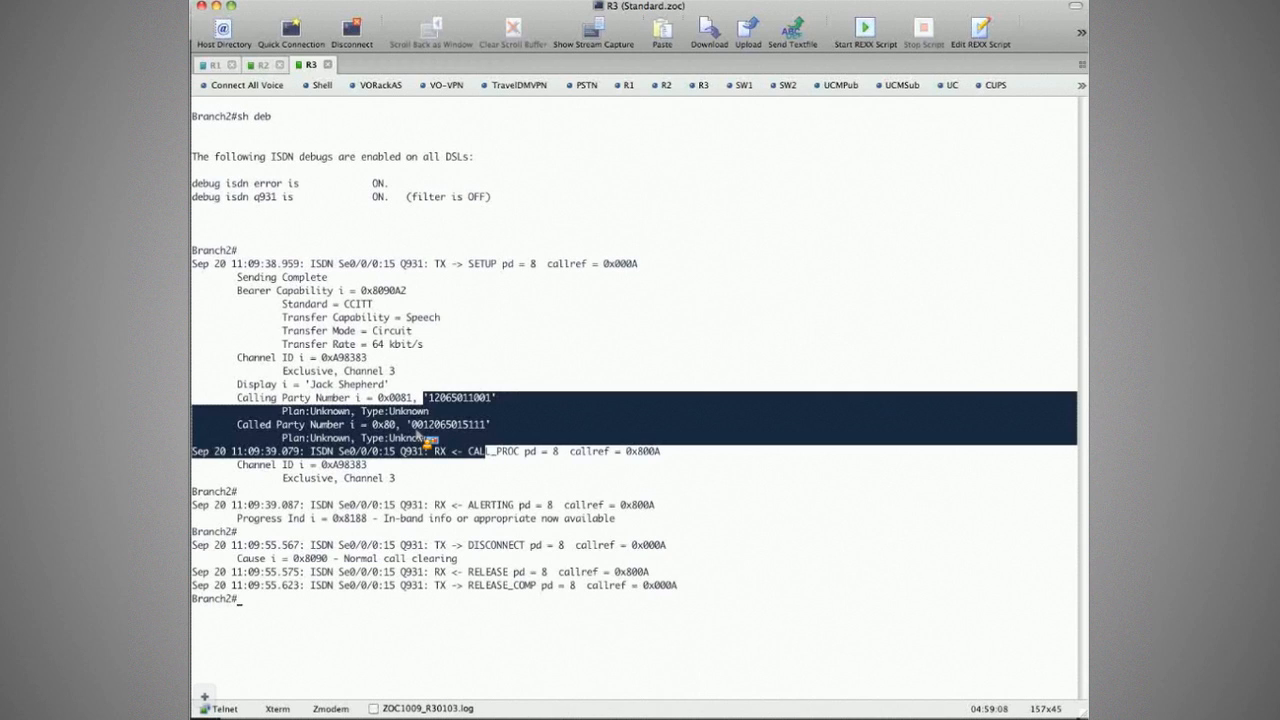
{"action": "left_click_drag", "start_coordinate": [419, 436], "coordinate": [447, 411]}
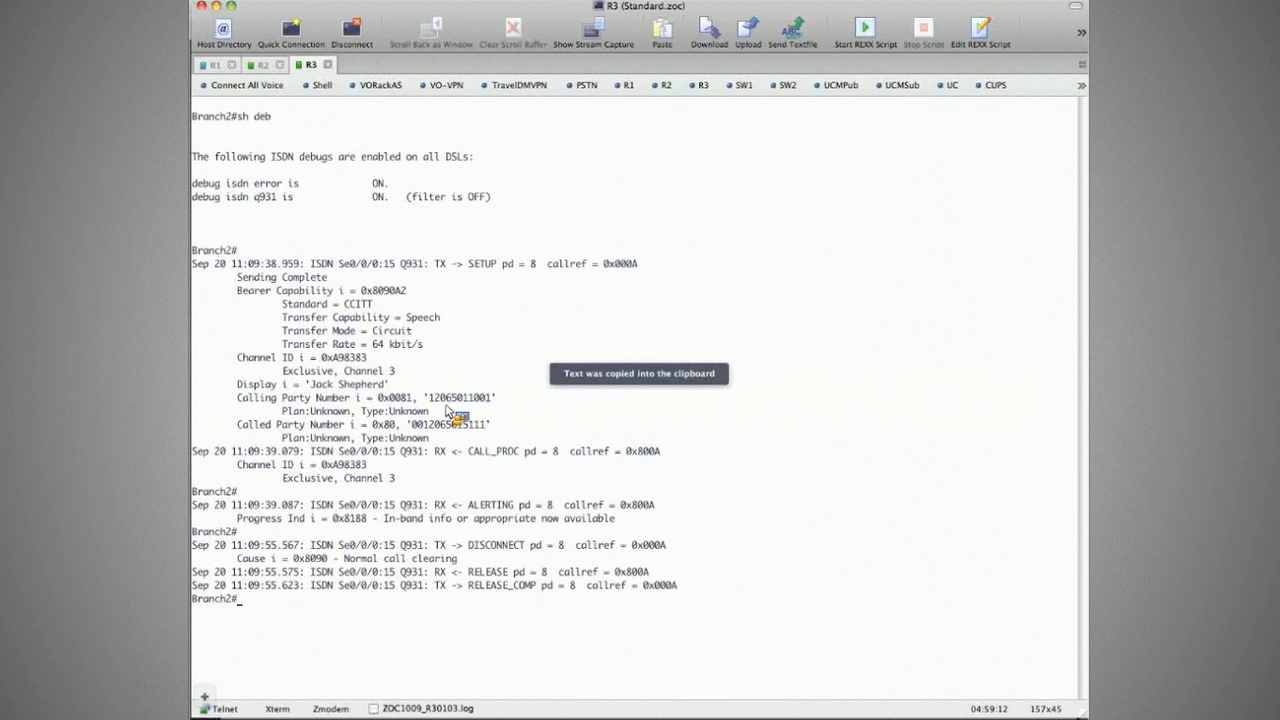
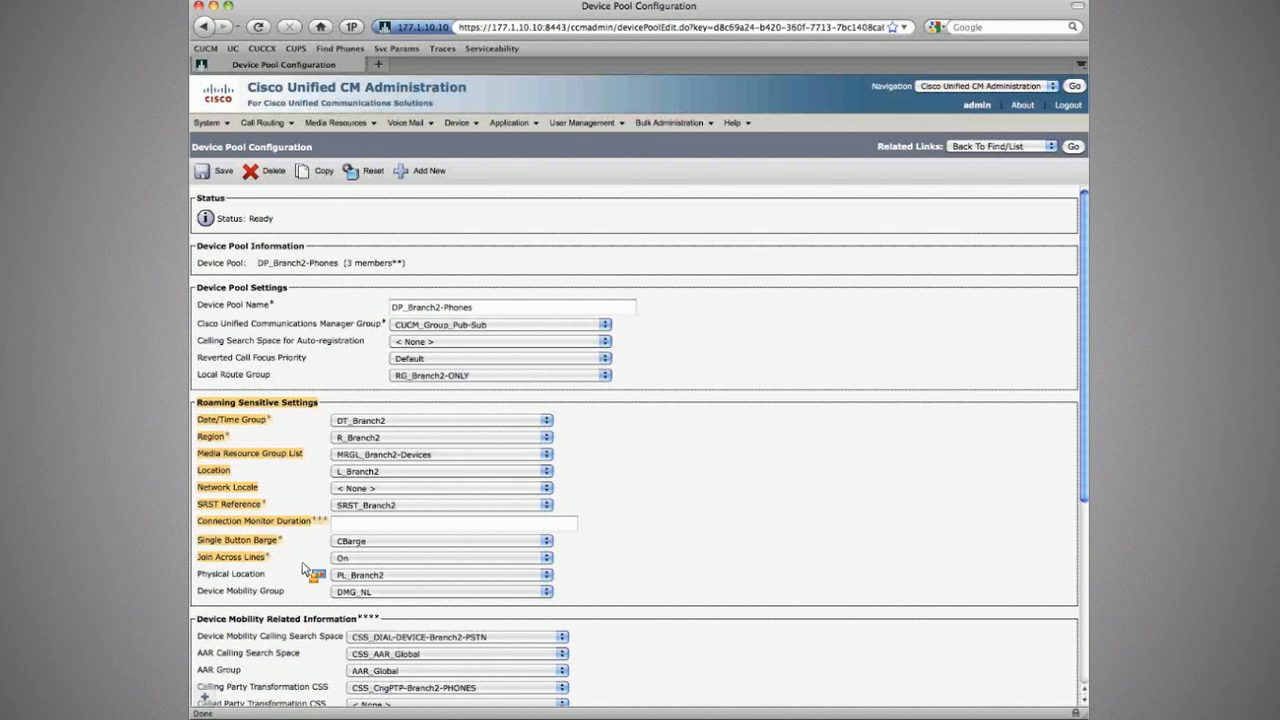
Step: Circle DP_Branch2-Phones' Local Route Group and Roaming Sensitive Settings with a green loop
{"action": "scroll", "coordinate": [303, 568], "scroll_direction": "down", "scroll_amount": 1}
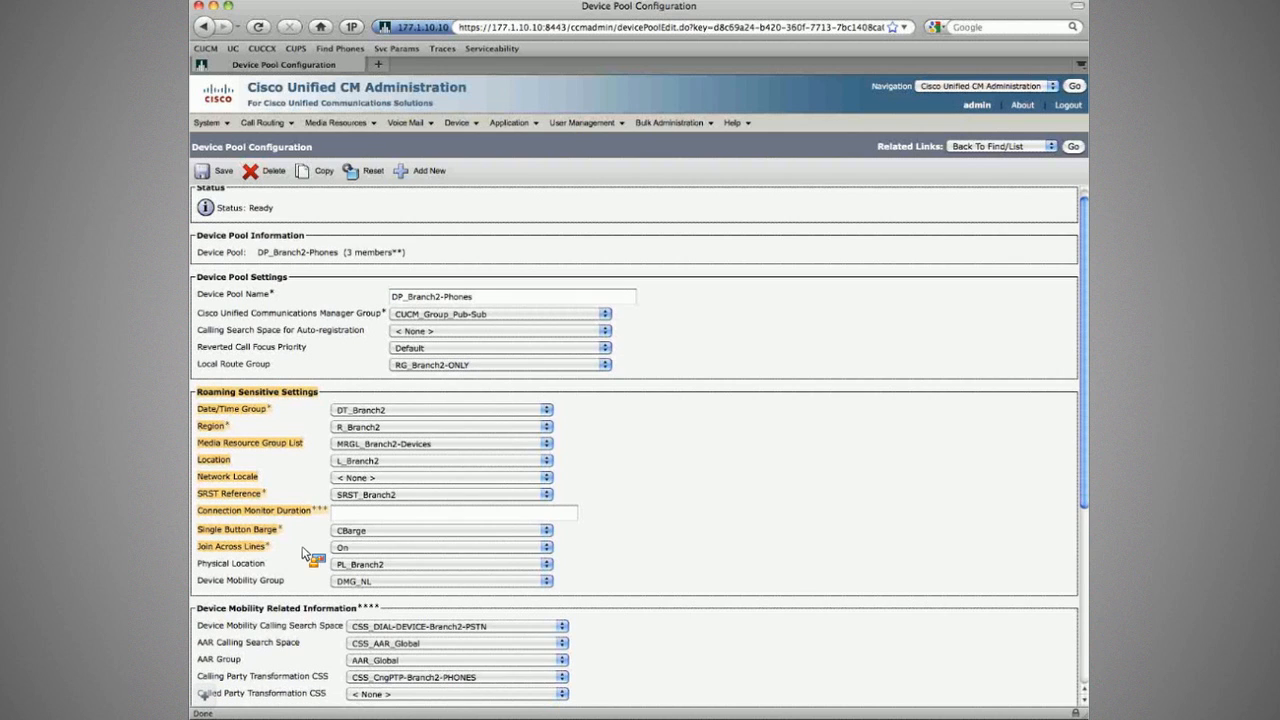
{"action": "scroll", "coordinate": [303, 553], "scroll_direction": "up", "scroll_amount": 1}
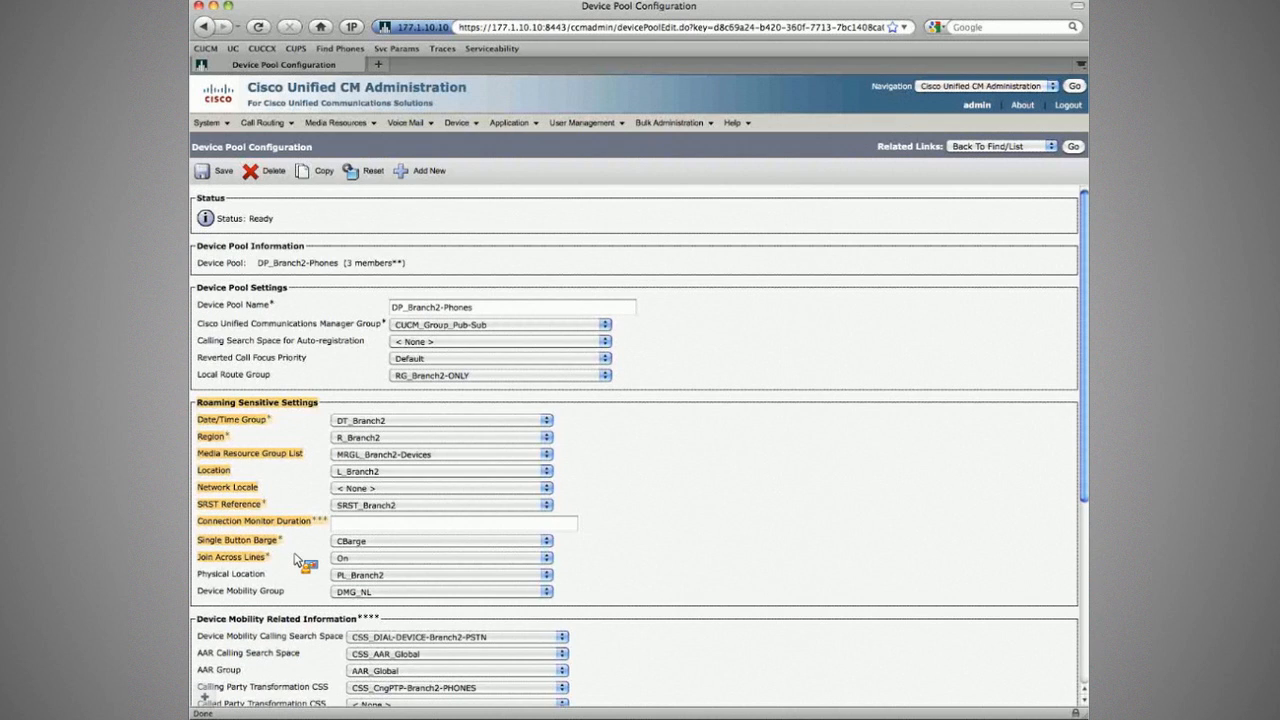
{"action": "left_click_drag", "start_coordinate": [295, 560], "coordinate": [199, 387]}
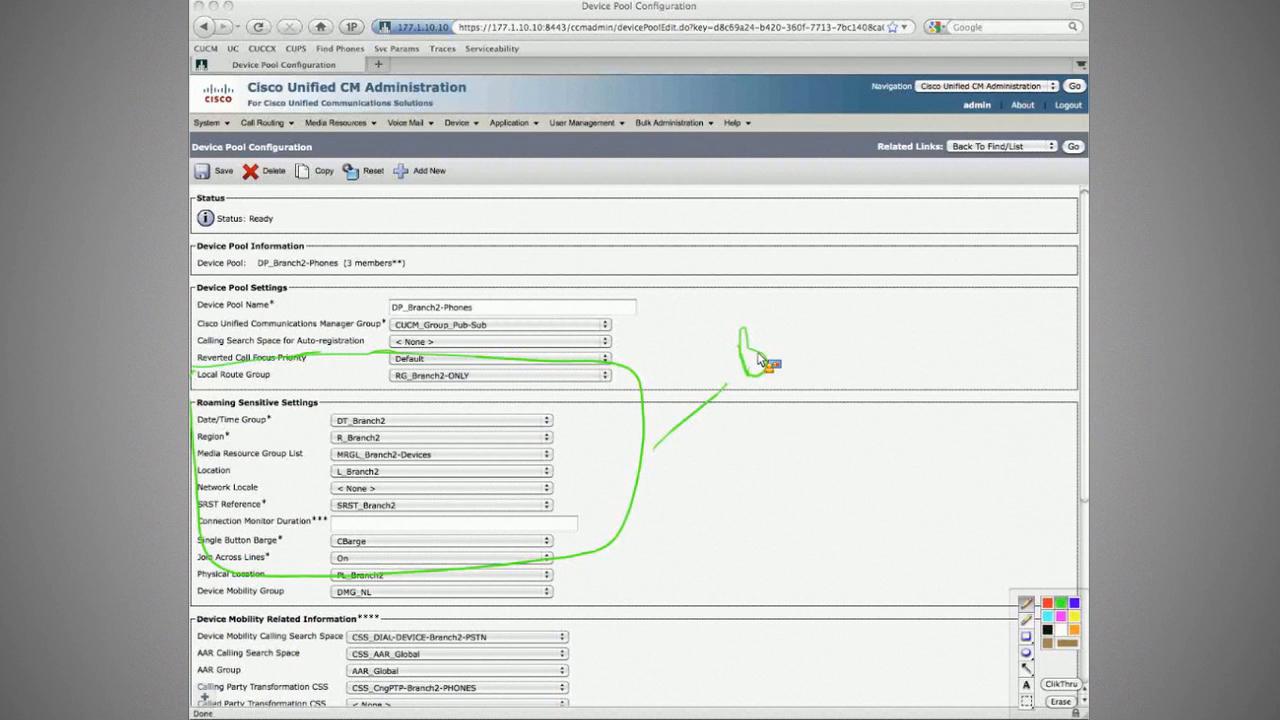
Step: Handwrite the green note 'Btwn PL Always Take' and underline it
{"action": "left_click_drag", "start_coordinate": [760, 360], "coordinate": [843, 326]}
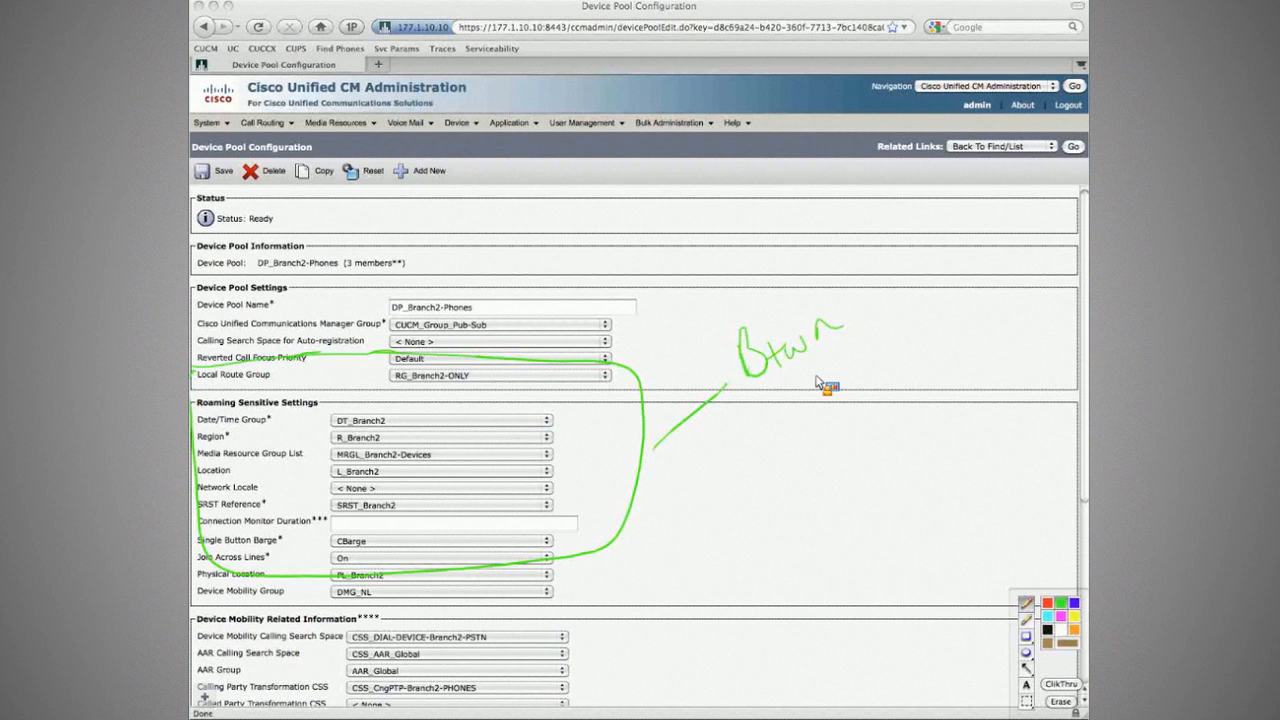
{"action": "left_click_drag", "start_coordinate": [866, 312], "coordinate": [868, 333]}
{"action": "left_click_drag", "start_coordinate": [889, 317], "coordinate": [877, 334]}
{"action": "left_click_drag", "start_coordinate": [820, 364], "coordinate": [836, 404]}
{"action": "left_click_drag", "start_coordinate": [847, 348], "coordinate": [873, 371]}
{"action": "left_click_drag", "start_coordinate": [795, 480], "coordinate": [824, 468]}
{"action": "left_click_drag", "start_coordinate": [834, 412], "coordinate": [889, 400]}
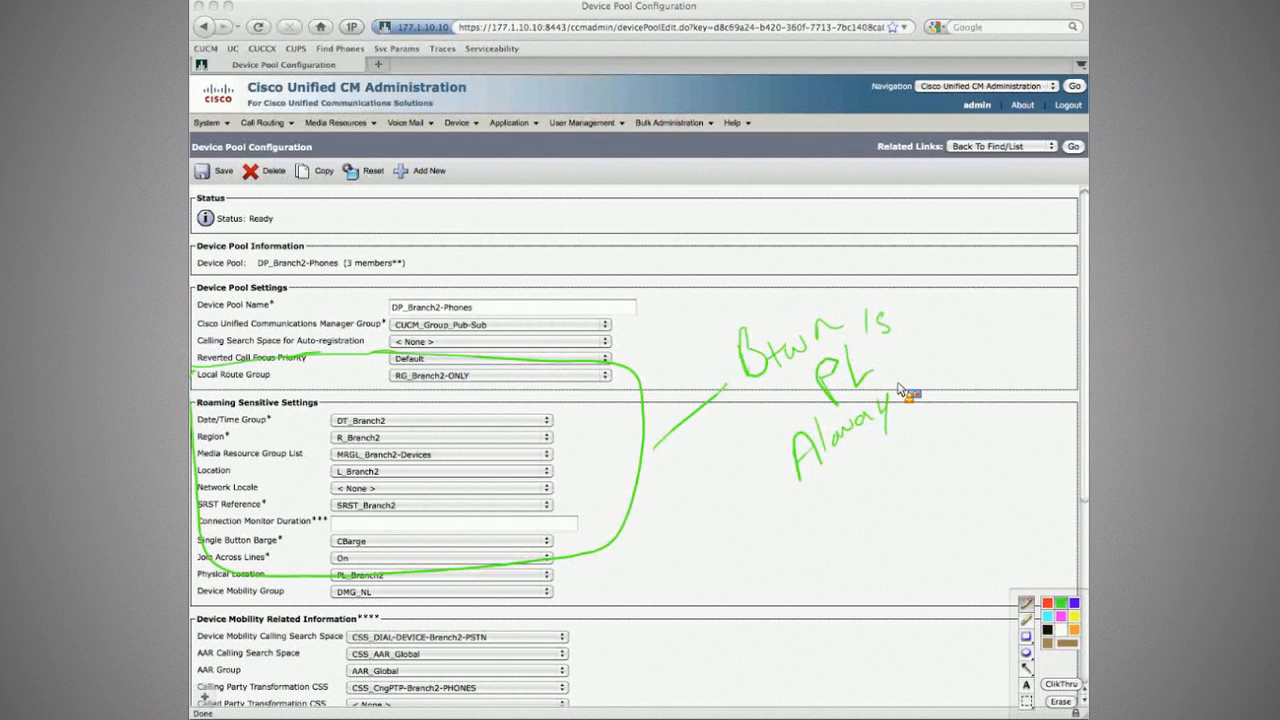
{"action": "left_click_drag", "start_coordinate": [898, 392], "coordinate": [906, 404]}
{"action": "left_click_drag", "start_coordinate": [914, 352], "coordinate": [938, 331]}
{"action": "left_click_drag", "start_coordinate": [945, 352], "coordinate": [957, 368]}
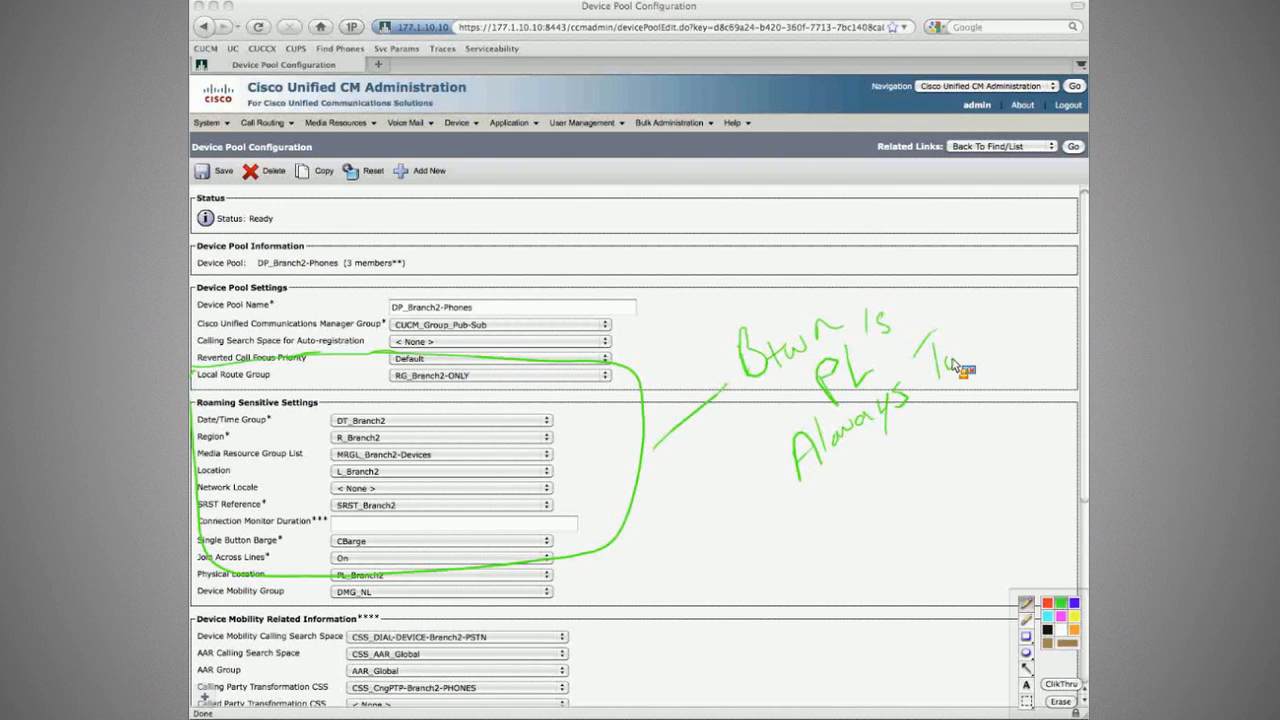
{"action": "left_click_drag", "start_coordinate": [960, 368], "coordinate": [975, 336]}
{"action": "left_click_drag", "start_coordinate": [985, 348], "coordinate": [1020, 330]}
{"action": "left_click_drag", "start_coordinate": [1005, 364], "coordinate": [1016, 390]}
{"action": "left_click_drag", "start_coordinate": [820, 505], "coordinate": [1020, 375]}
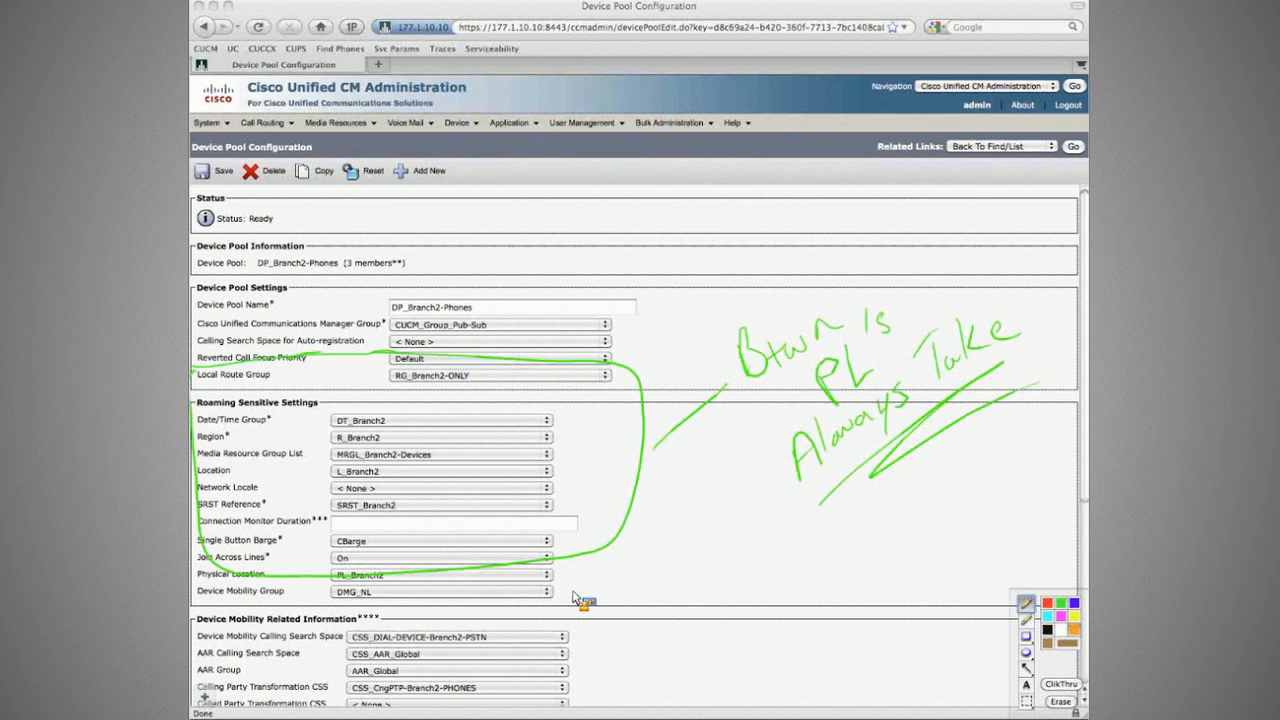
Step: Outline the form in orange, erase stray green marks, and write 'Btw within DMG (Country)'
{"action": "mouse_move", "coordinate": [194, 370]}
{"action": "left_mouse_down"}
{"action": "mouse_move", "coordinate": [648, 507]}
{"action": "mouse_move", "coordinate": [222, 357]}
{"action": "left_mouse_up"}
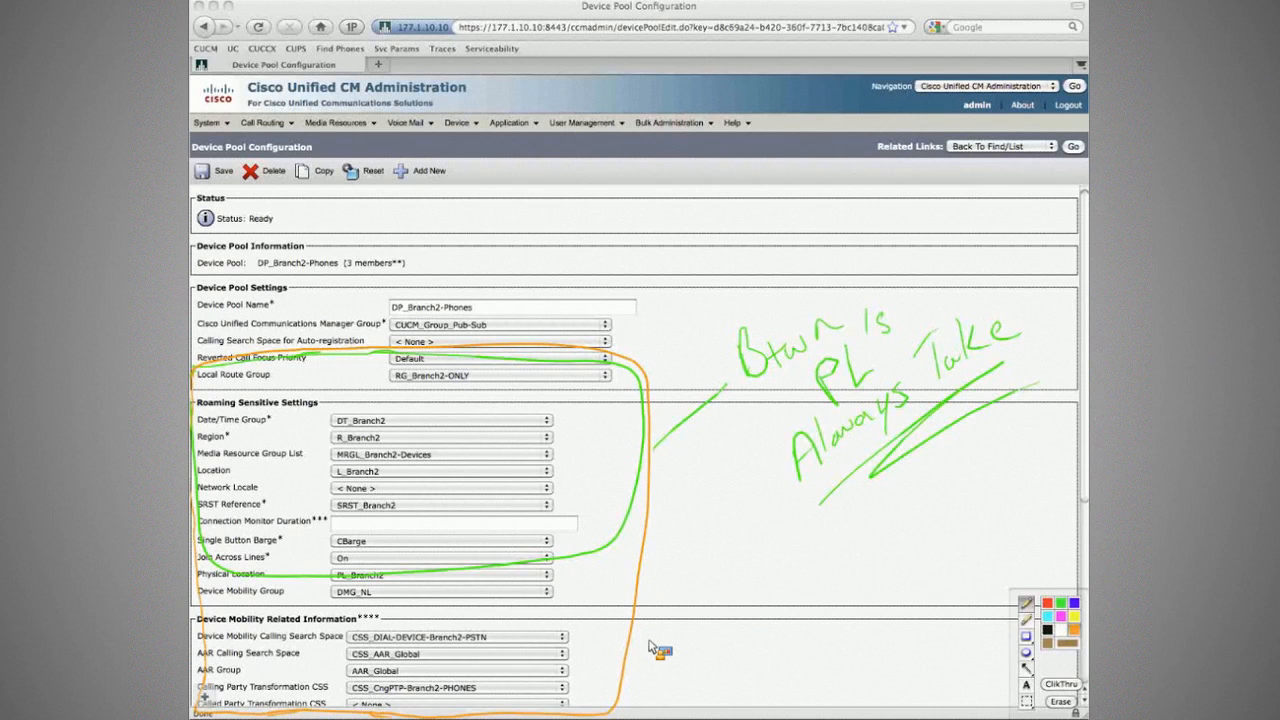
{"action": "left_click_drag", "start_coordinate": [648, 648], "coordinate": [755, 604]}
{"action": "left_click_drag", "start_coordinate": [766, 572], "coordinate": [780, 592]}
{"action": "left_click_drag", "start_coordinate": [782, 574], "coordinate": [816, 576]}
{"action": "left_click_drag", "start_coordinate": [868, 320], "coordinate": [884, 335]}
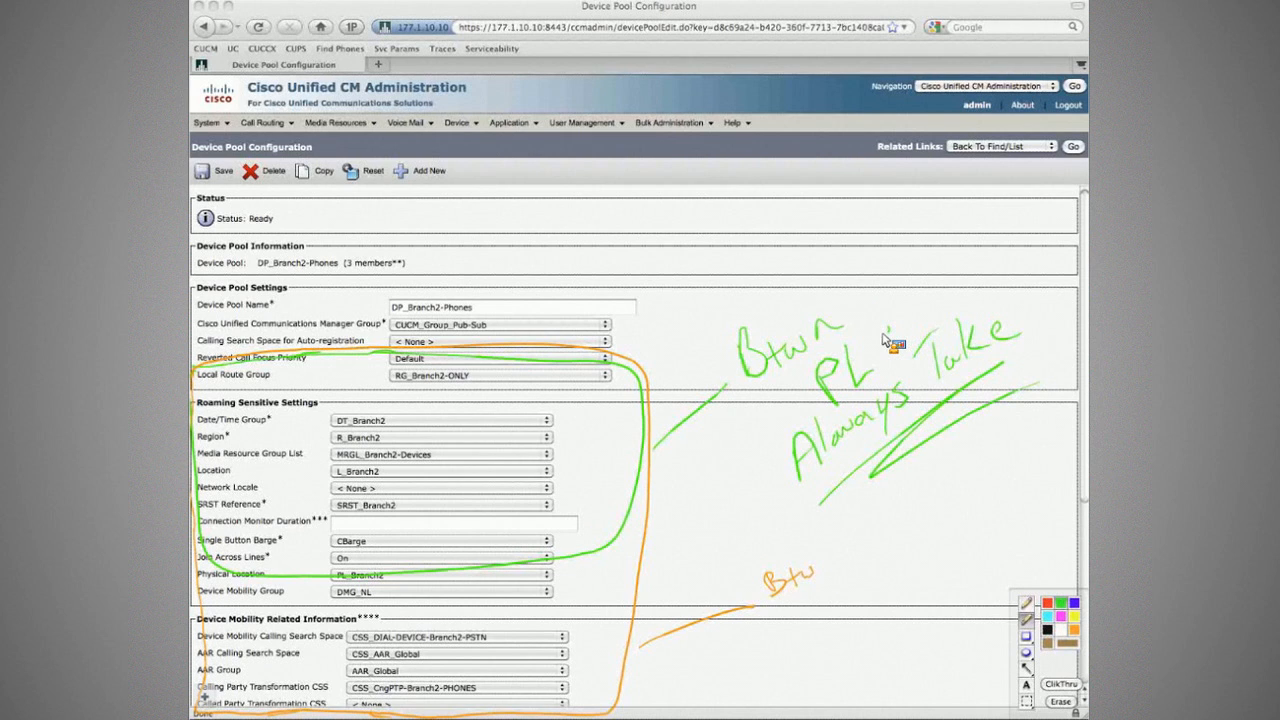
{"action": "left_click_drag", "start_coordinate": [883, 335], "coordinate": [888, 329]}
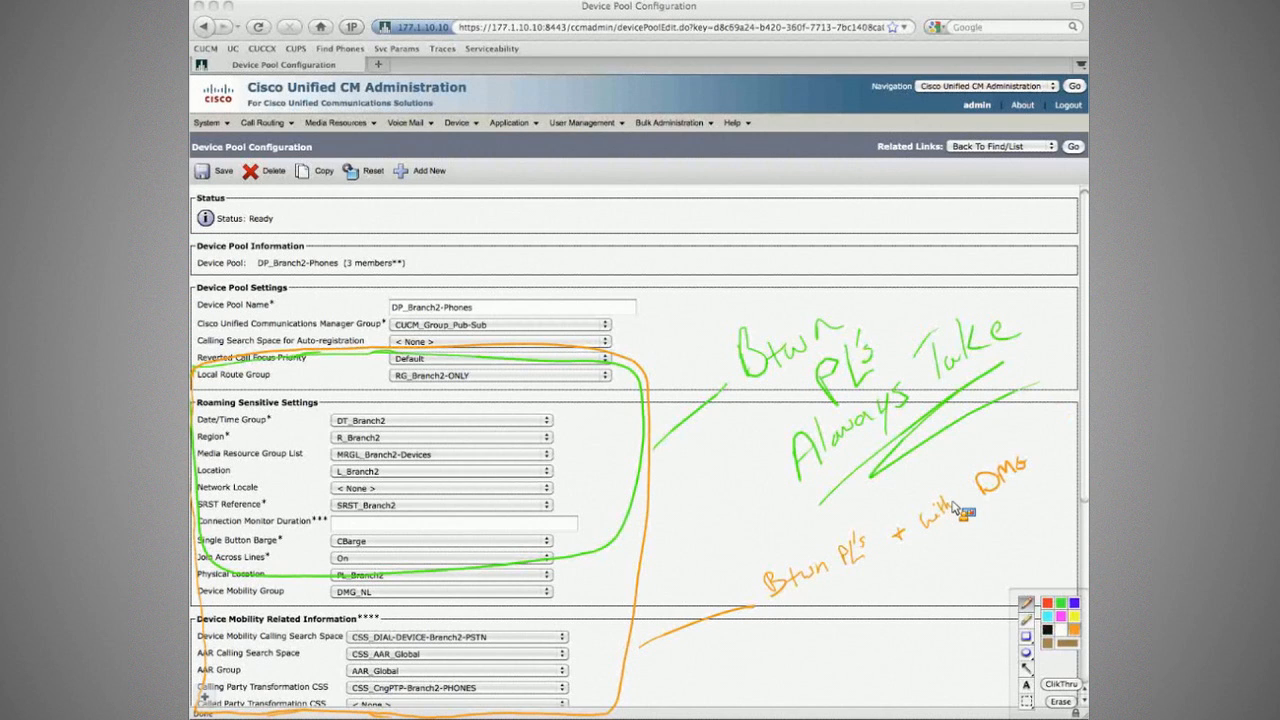
{"action": "left_click_drag", "start_coordinate": [953, 508], "coordinate": [966, 497]}
{"action": "left_click_drag", "start_coordinate": [1030, 434], "coordinate": [1038, 444]}
{"action": "left_click_drag", "start_coordinate": [1066, 406], "coordinate": [1066, 428]}
{"action": "left_click_drag", "start_coordinate": [1028, 428], "coordinate": [1030, 448]}
Step: Add the orange note 'Then we will take Everything DP' with 'Then' underlined
{"action": "left_click_drag", "start_coordinate": [830, 586], "coordinate": [857, 594]}
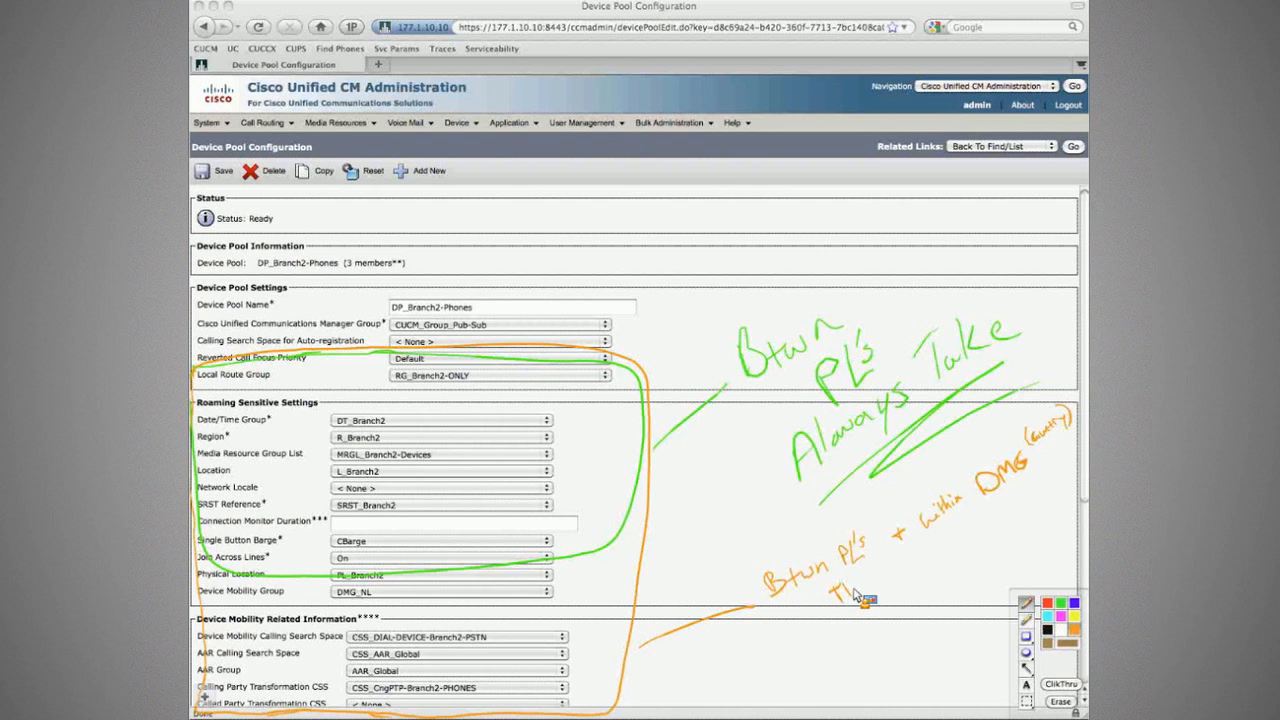
{"action": "left_click_drag", "start_coordinate": [857, 590], "coordinate": [879, 590]}
{"action": "left_click_drag", "start_coordinate": [832, 604], "coordinate": [879, 597]}
{"action": "left_click_drag", "start_coordinate": [910, 567], "coordinate": [1031, 507]}
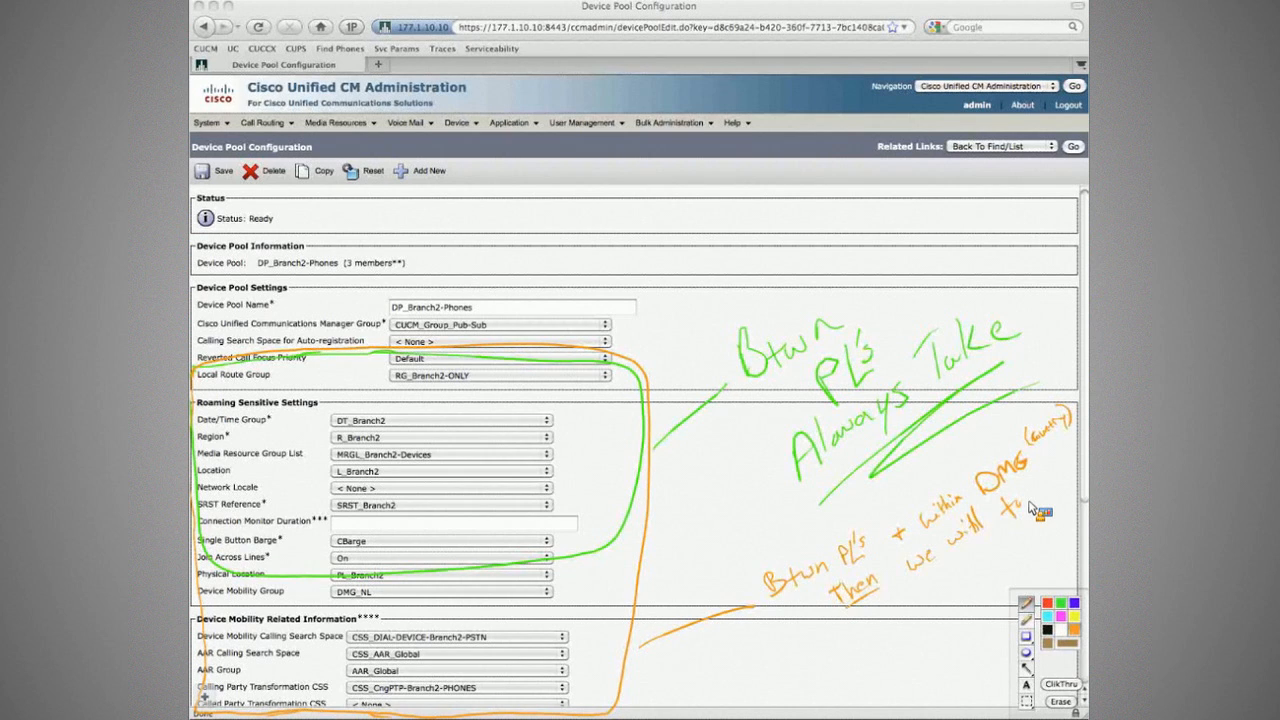
{"action": "left_click_drag", "start_coordinate": [1031, 507], "coordinate": [1054, 487]}
{"action": "left_click_drag", "start_coordinate": [898, 624], "coordinate": [977, 587]}
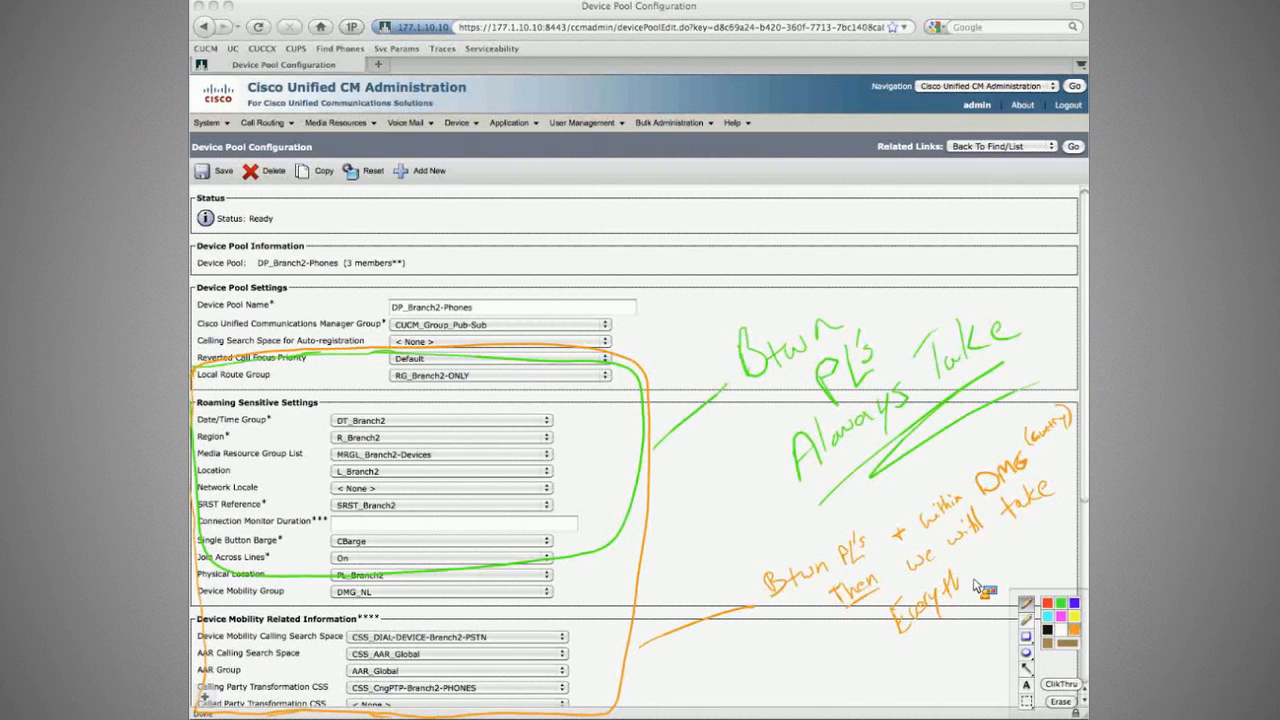
{"action": "left_click_drag", "start_coordinate": [975, 585], "coordinate": [1018, 550]}
{"action": "left_click_drag", "start_coordinate": [1018, 552], "coordinate": [1068, 553]}
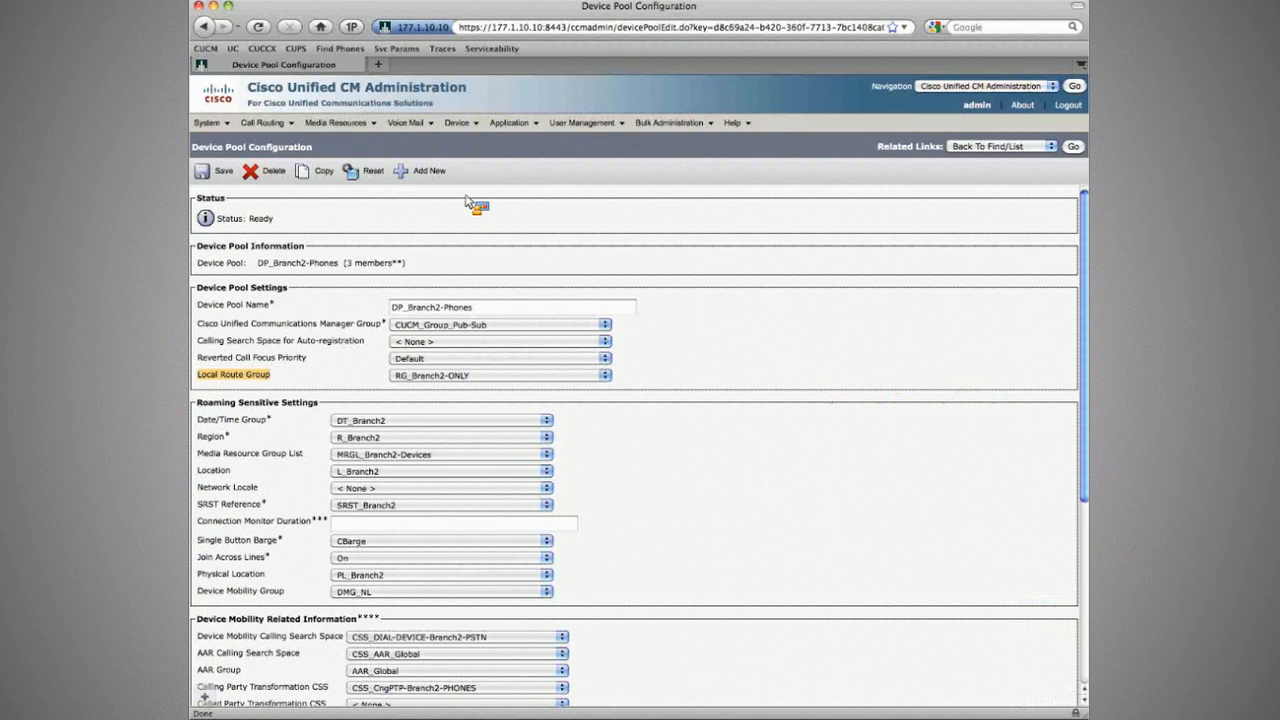
Step: List the translation patterns containing 9
{"action": "left_click", "coordinate": [264, 122]}
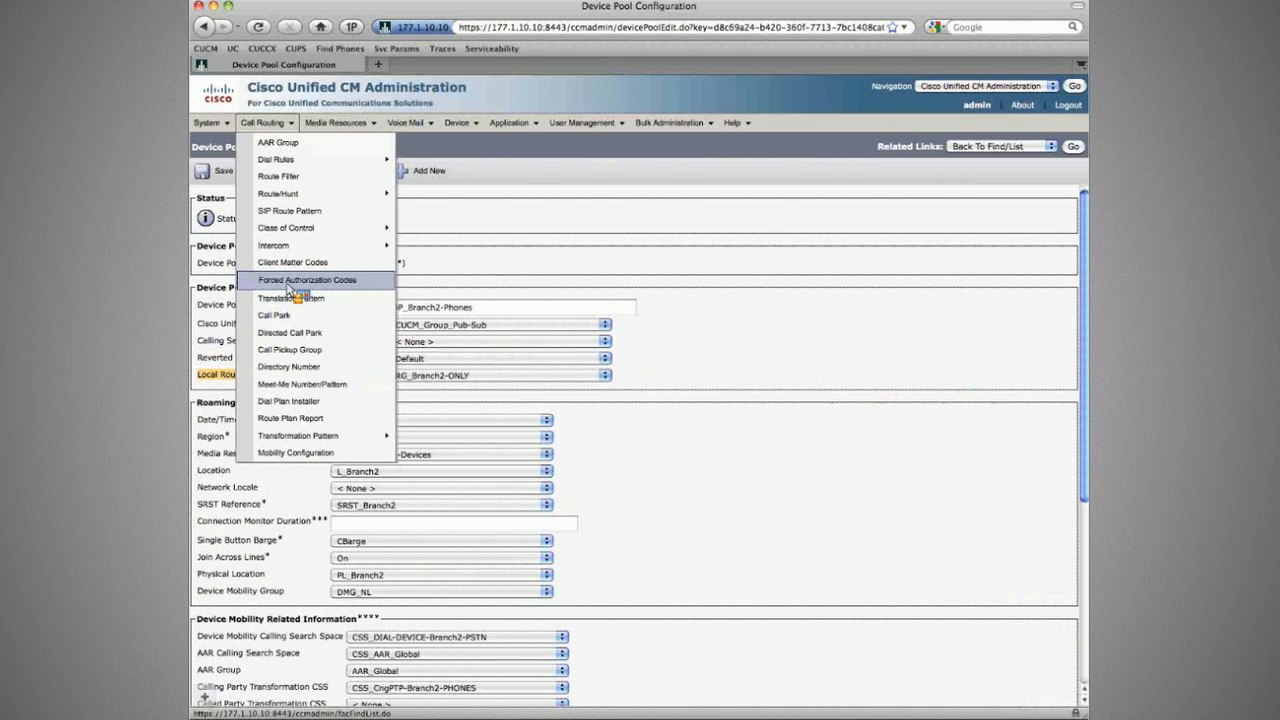
{"action": "left_click", "coordinate": [290, 298]}
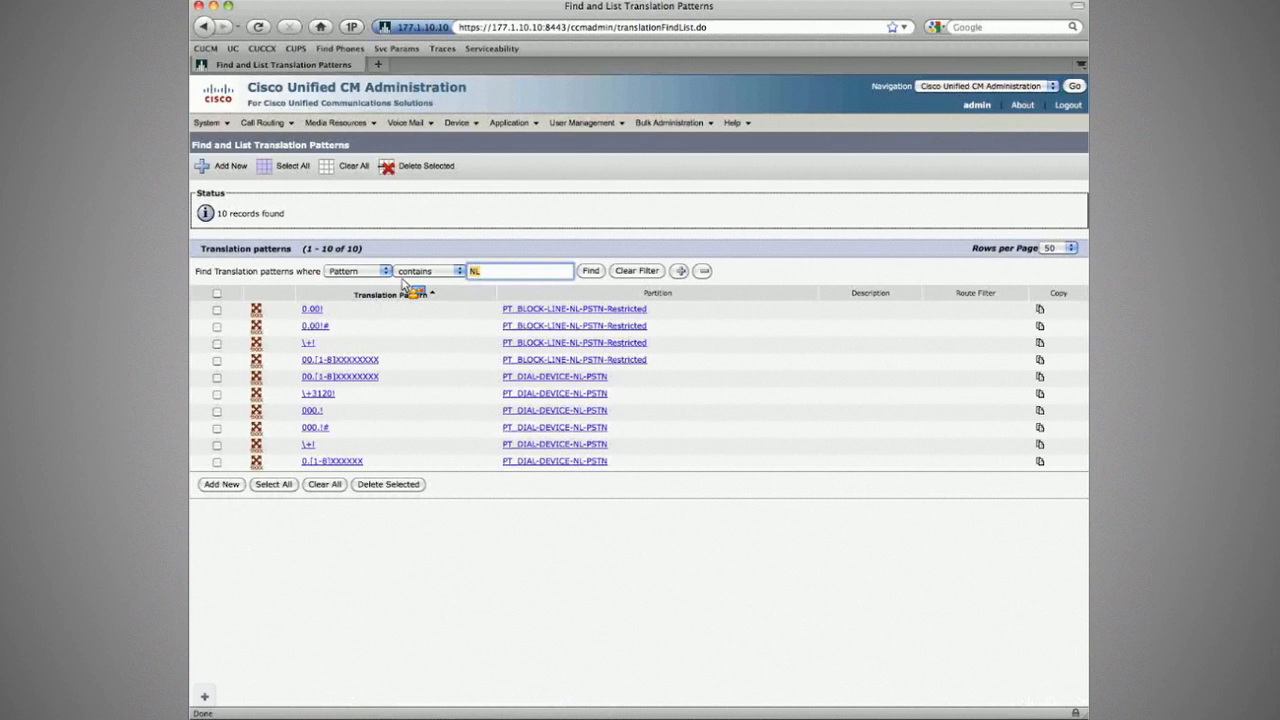
{"action": "type", "text": "9"}
{"action": "key", "text": "Return"}
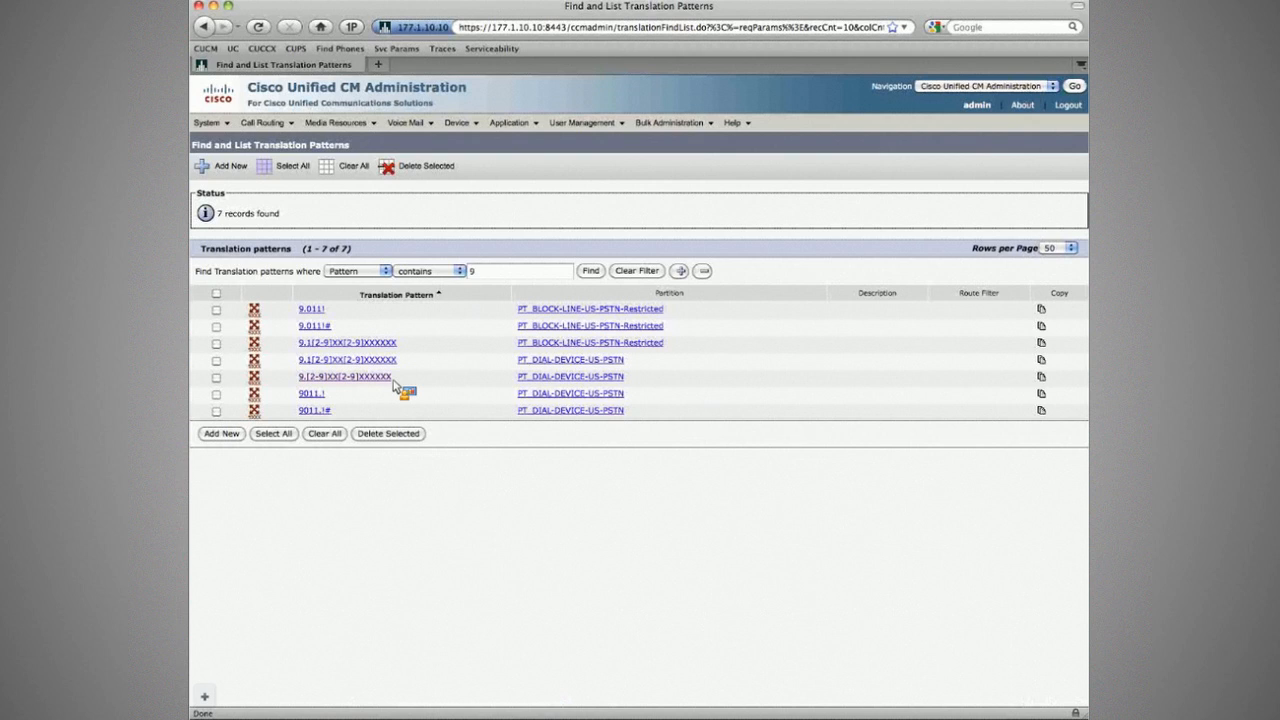
Step: Open pattern 9.[2-9]XX[2-9]XXXXXX and confirm its CSS is CSS_TP-to-RP-SLRG-PSTN
{"action": "left_click", "coordinate": [318, 380]}
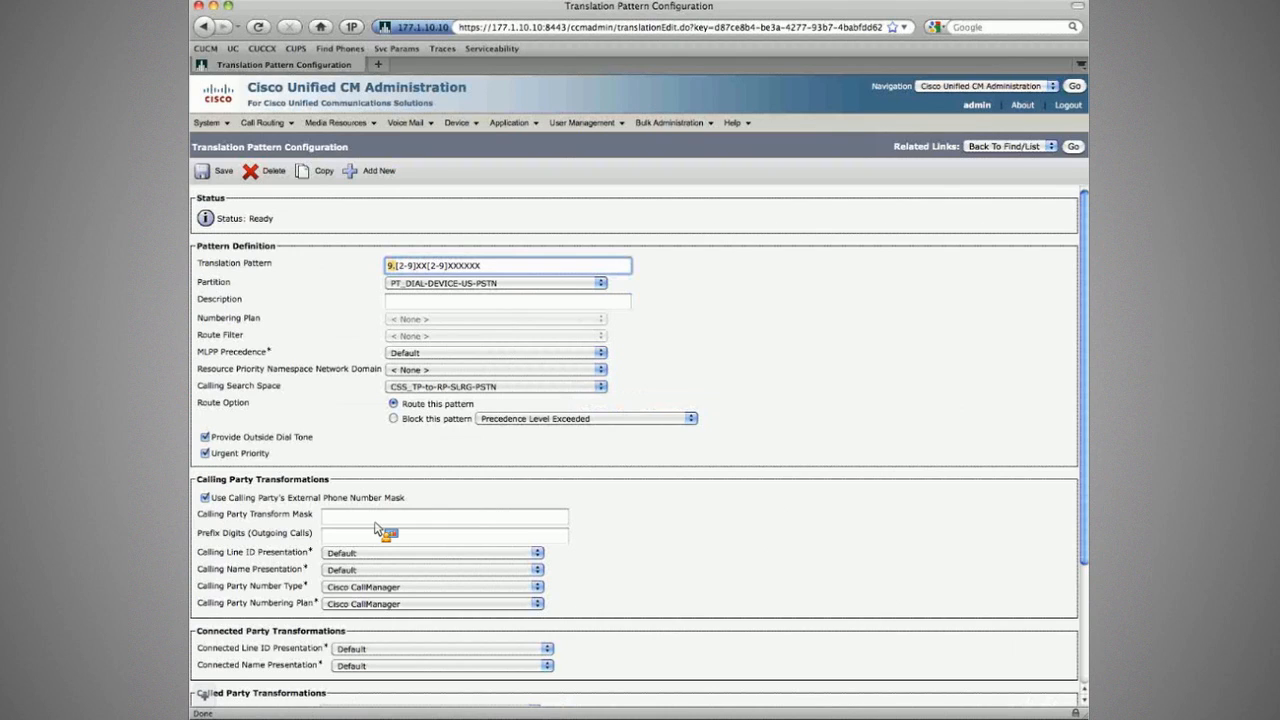
{"action": "scroll", "coordinate": [295, 658], "scroll_direction": "down", "scroll_amount": 1}
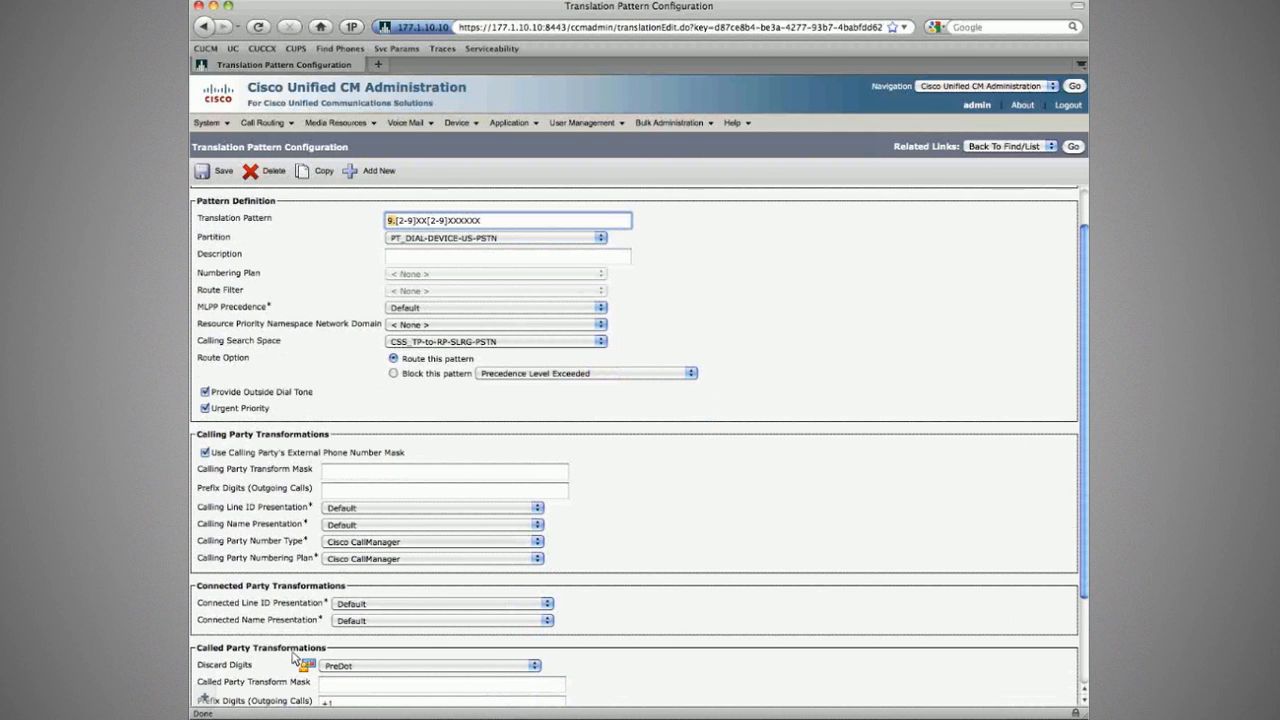
{"action": "scroll", "coordinate": [700, 605], "scroll_direction": "down", "scroll_amount": 2}
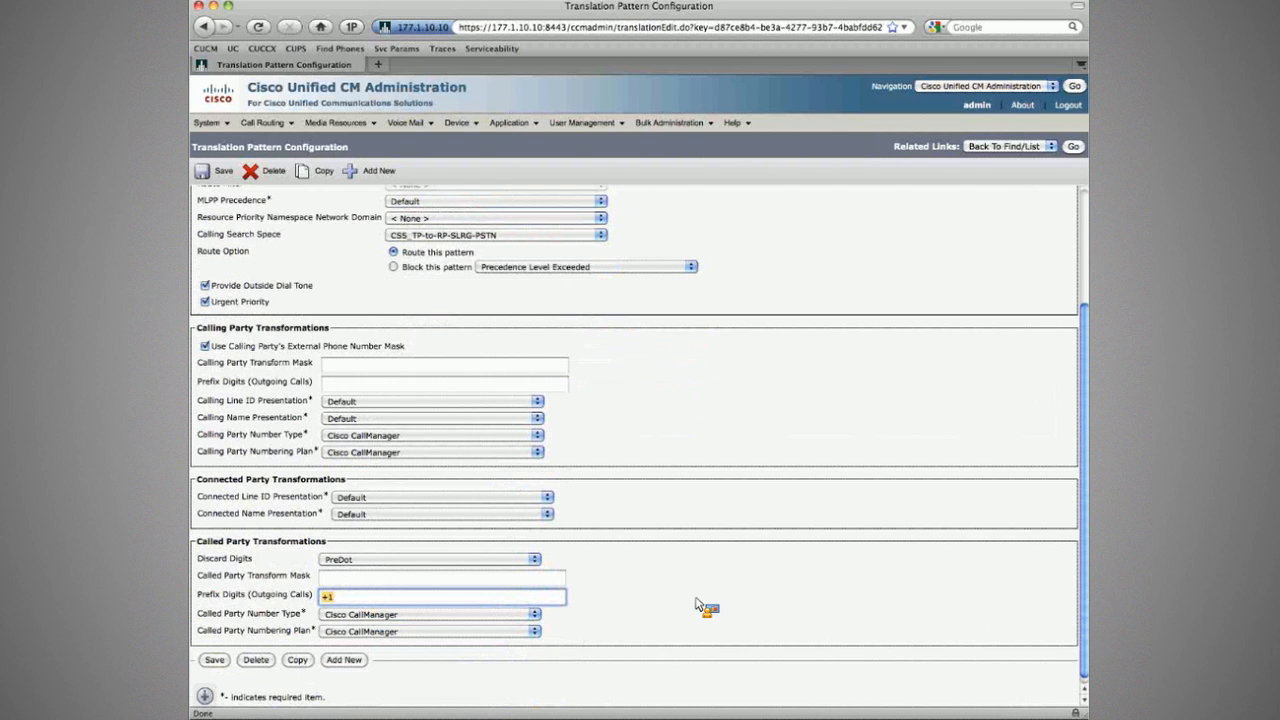
{"action": "scroll", "coordinate": [700, 605], "scroll_direction": "up", "scroll_amount": 3}
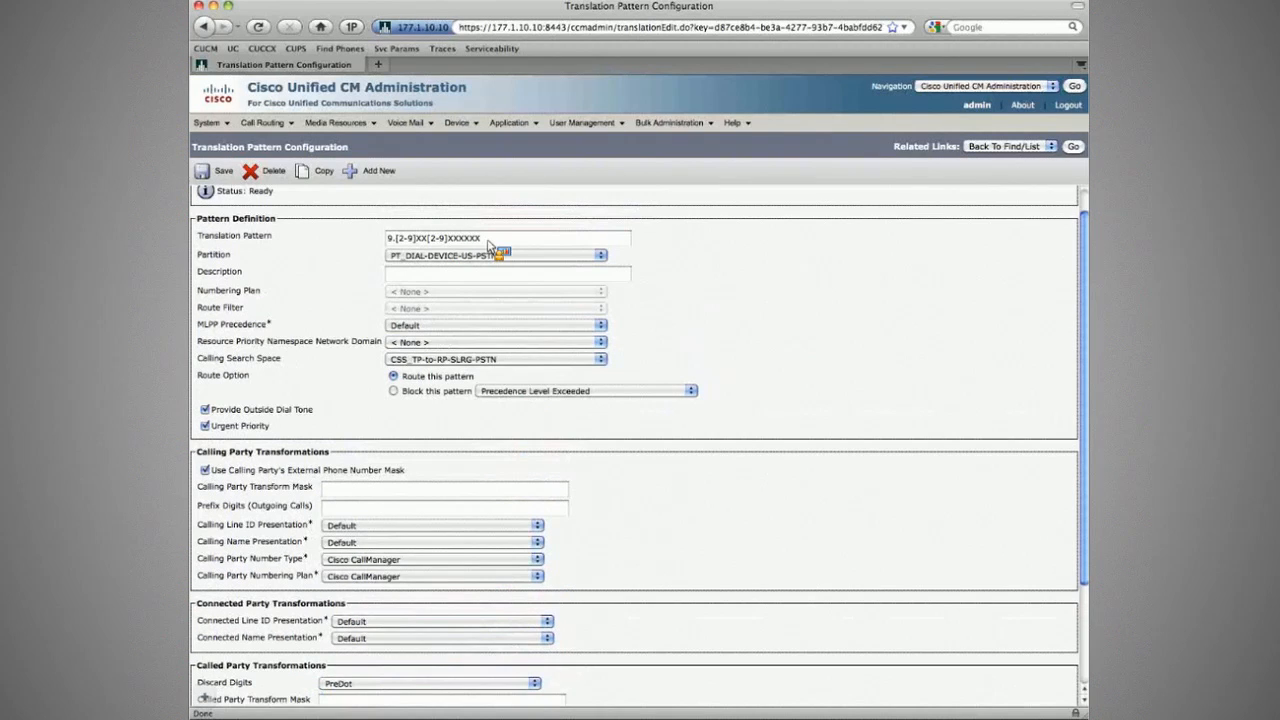
{"action": "left_click", "coordinate": [400, 359]}
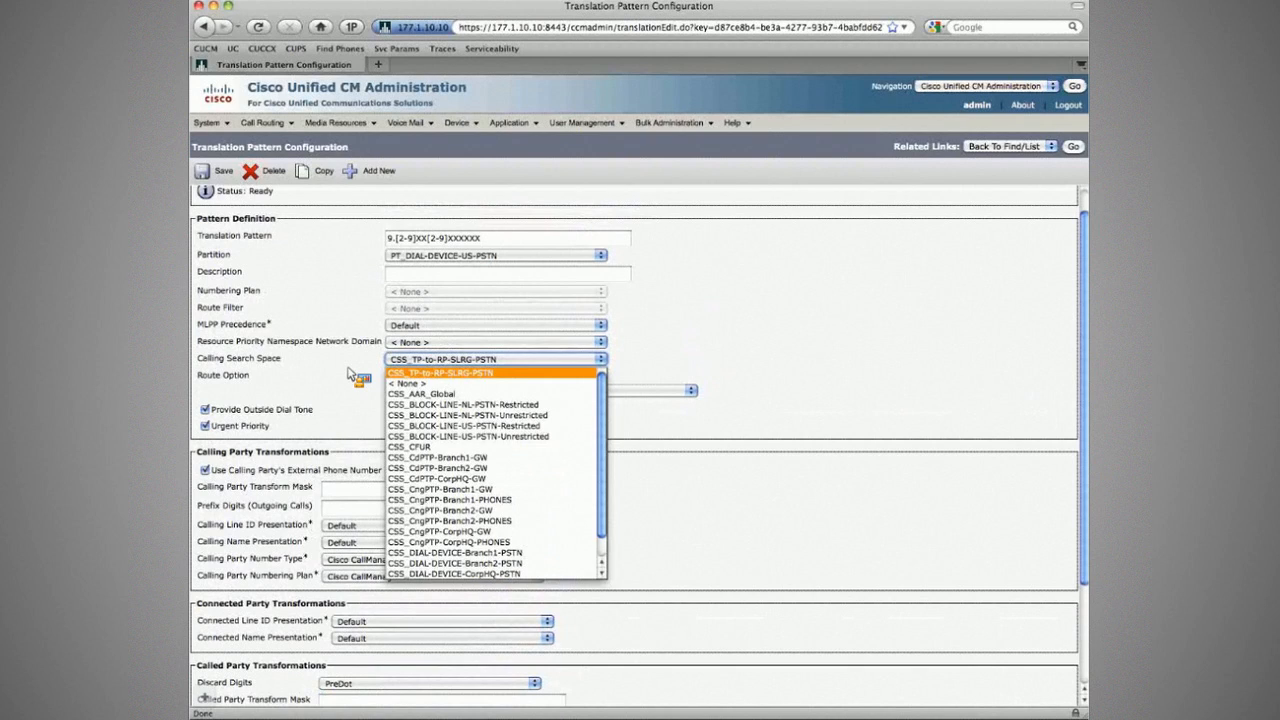
{"action": "left_click", "coordinate": [427, 373]}
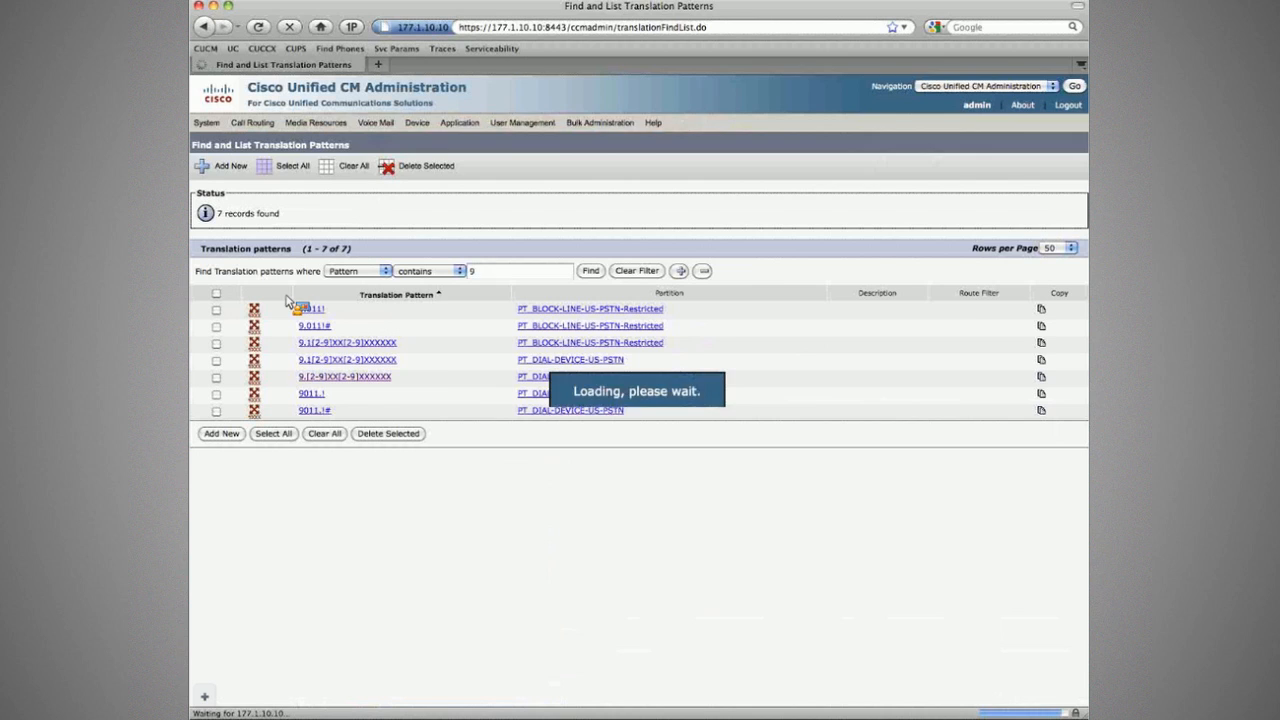
Step: Switch the translation pattern search to filter by partition
{"action": "left_click", "coordinate": [380, 275]}
{"action": "left_click", "coordinate": [370, 302]}
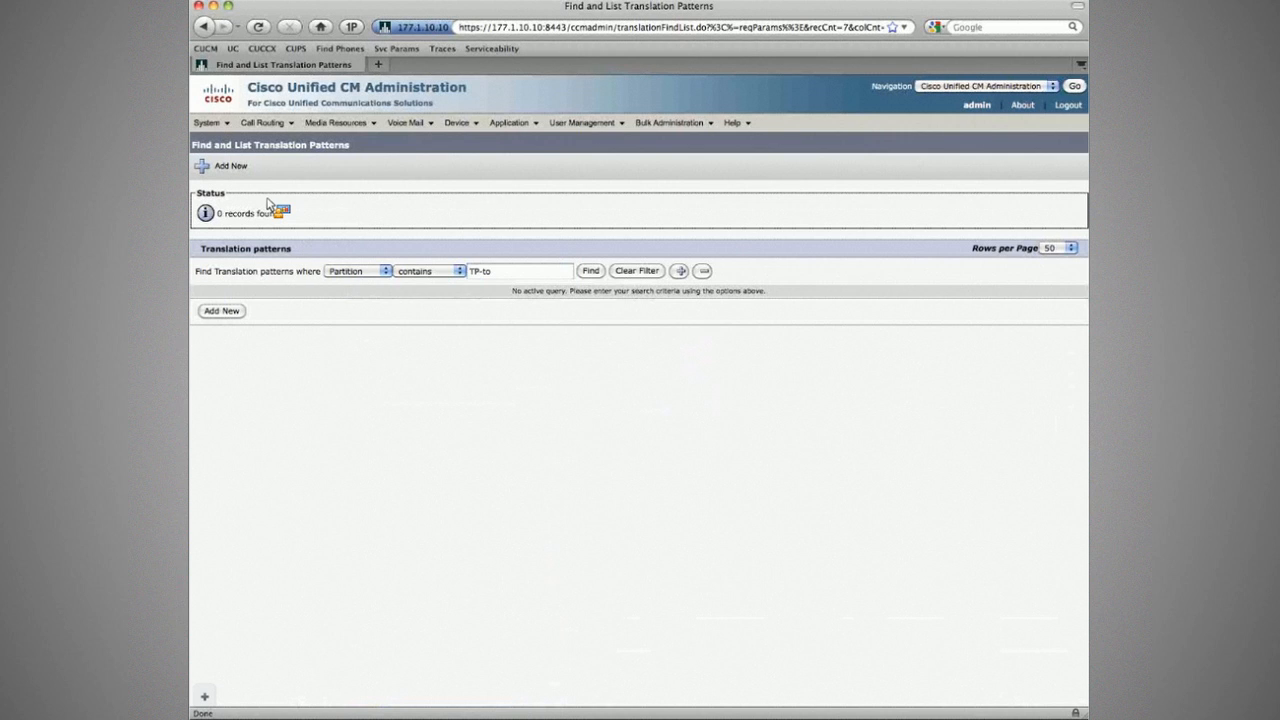
{"action": "double_click", "coordinate": [509, 277]}
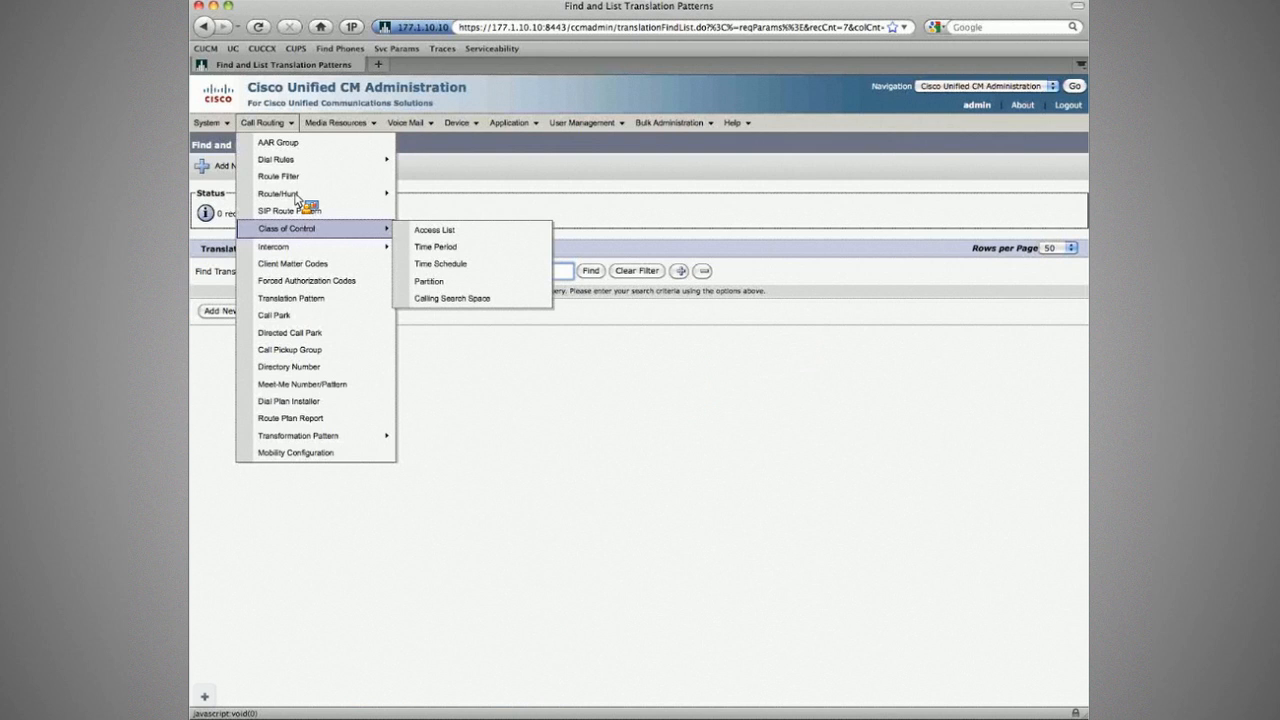
Step: Search route patterns for partition containing TP-to to reach the \+! pattern
{"action": "left_click", "coordinate": [452, 241]}
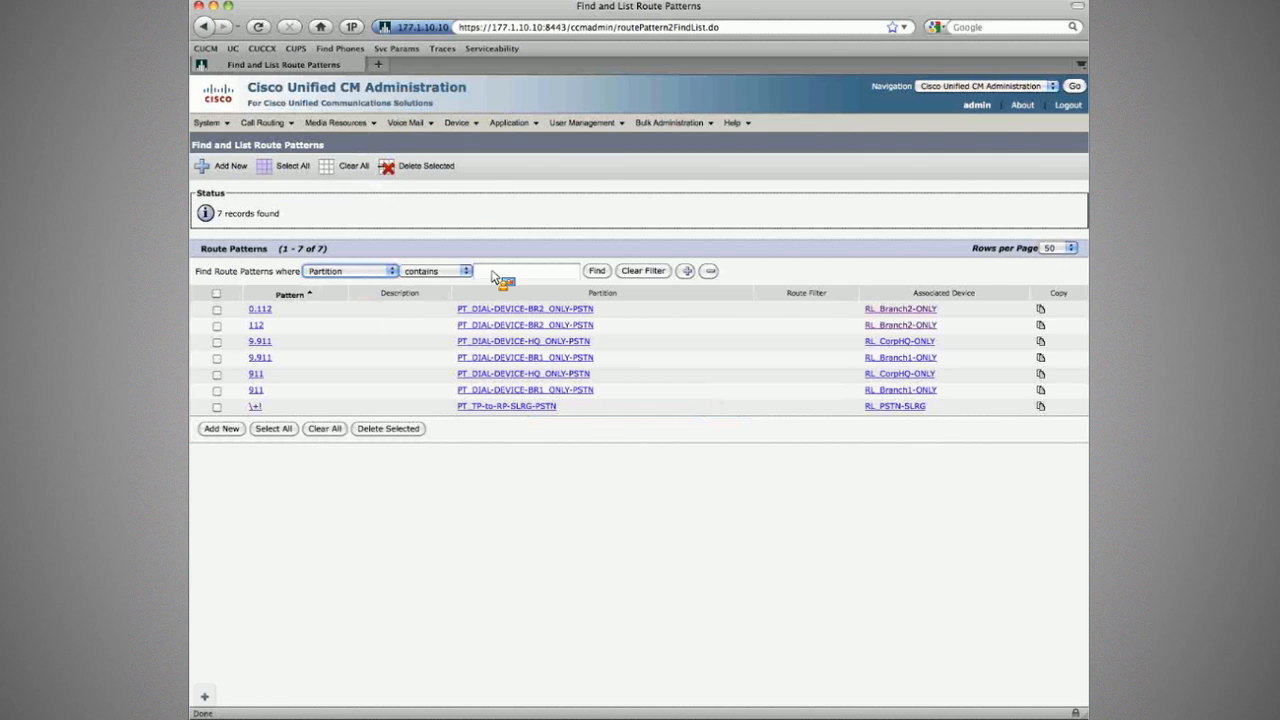
{"action": "left_click", "coordinate": [491, 272]}
{"action": "type", "text": "TP-to"}
{"action": "key", "text": "Return"}
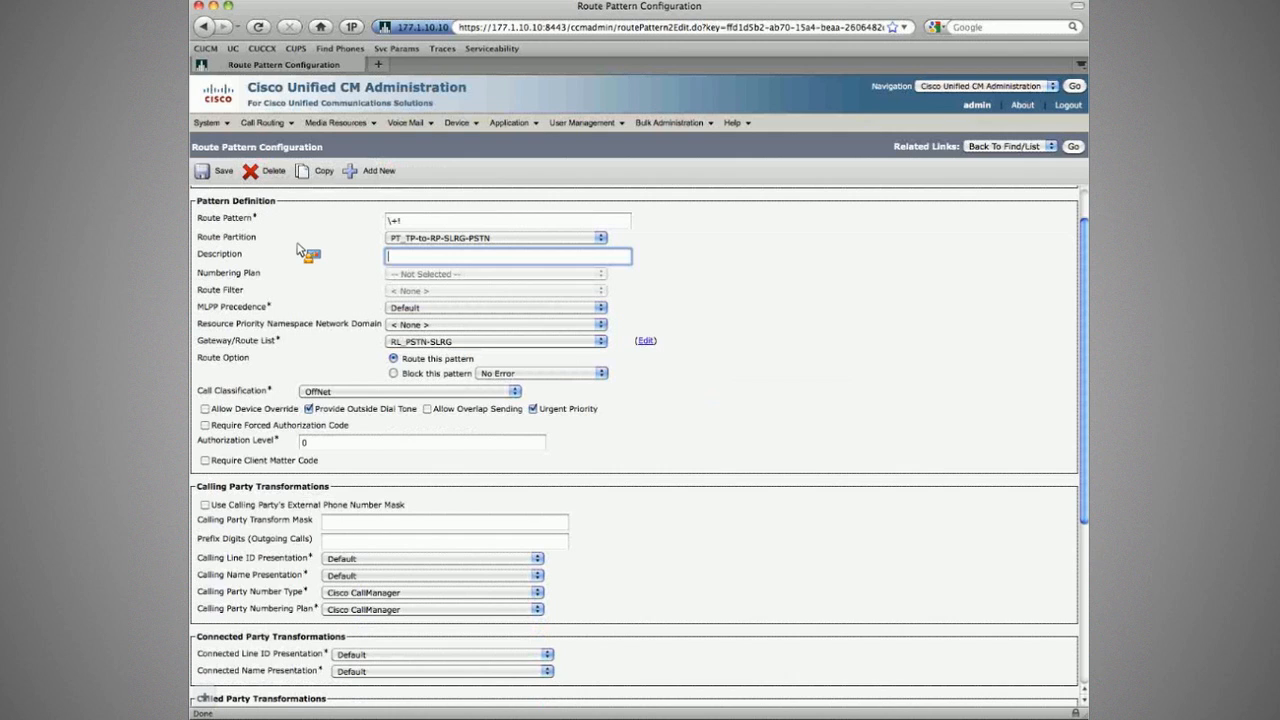
{"action": "mouse_move", "coordinate": [470, 132]}
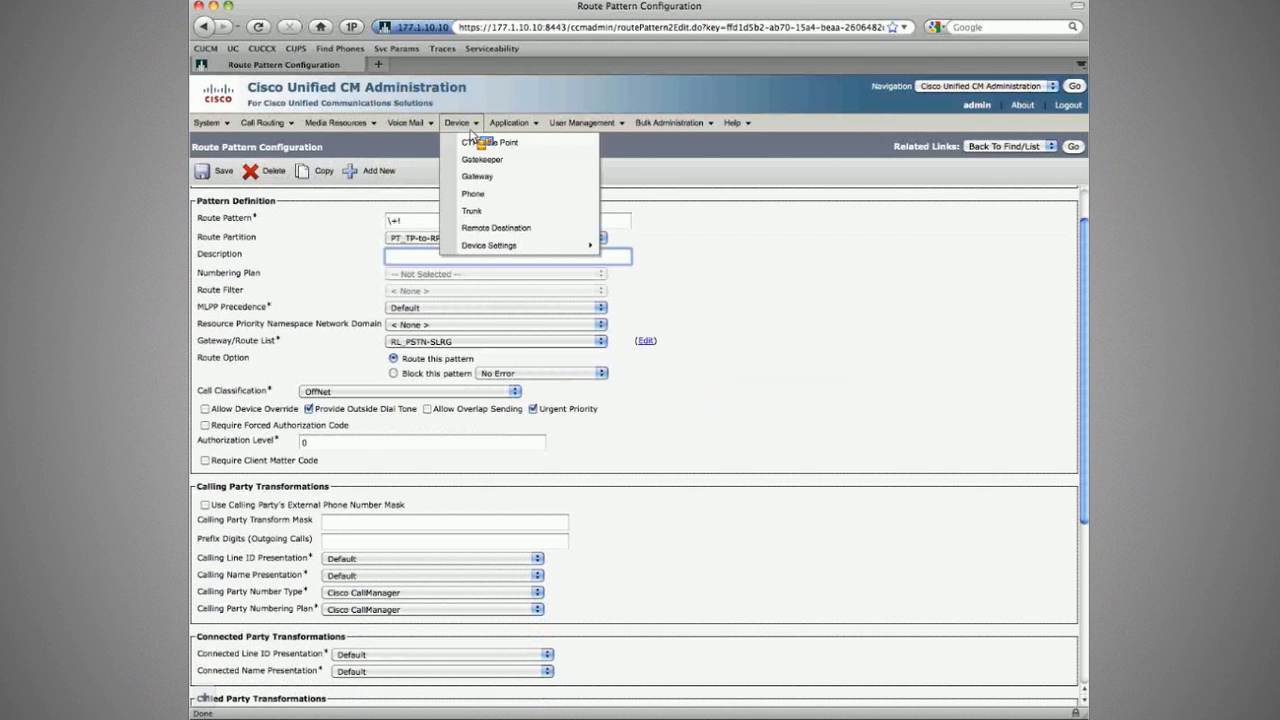
{"action": "left_click", "coordinate": [477, 178]}
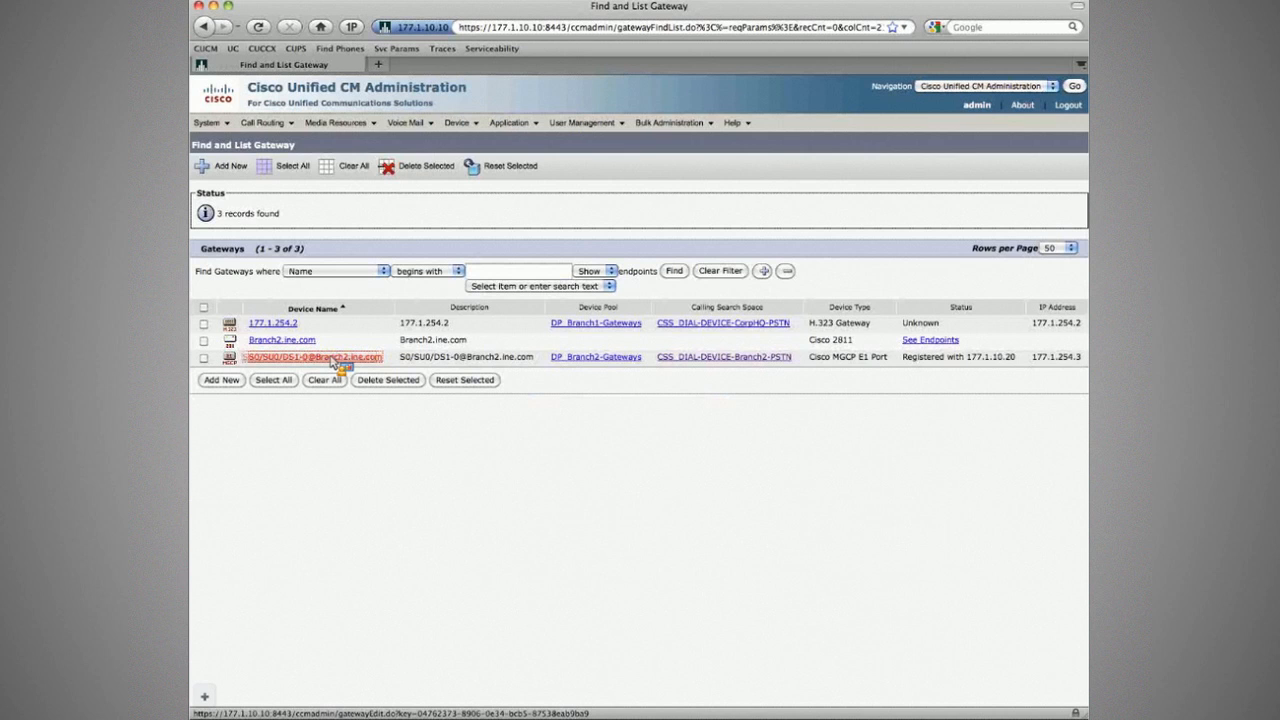
{"action": "left_click", "coordinate": [315, 357]}
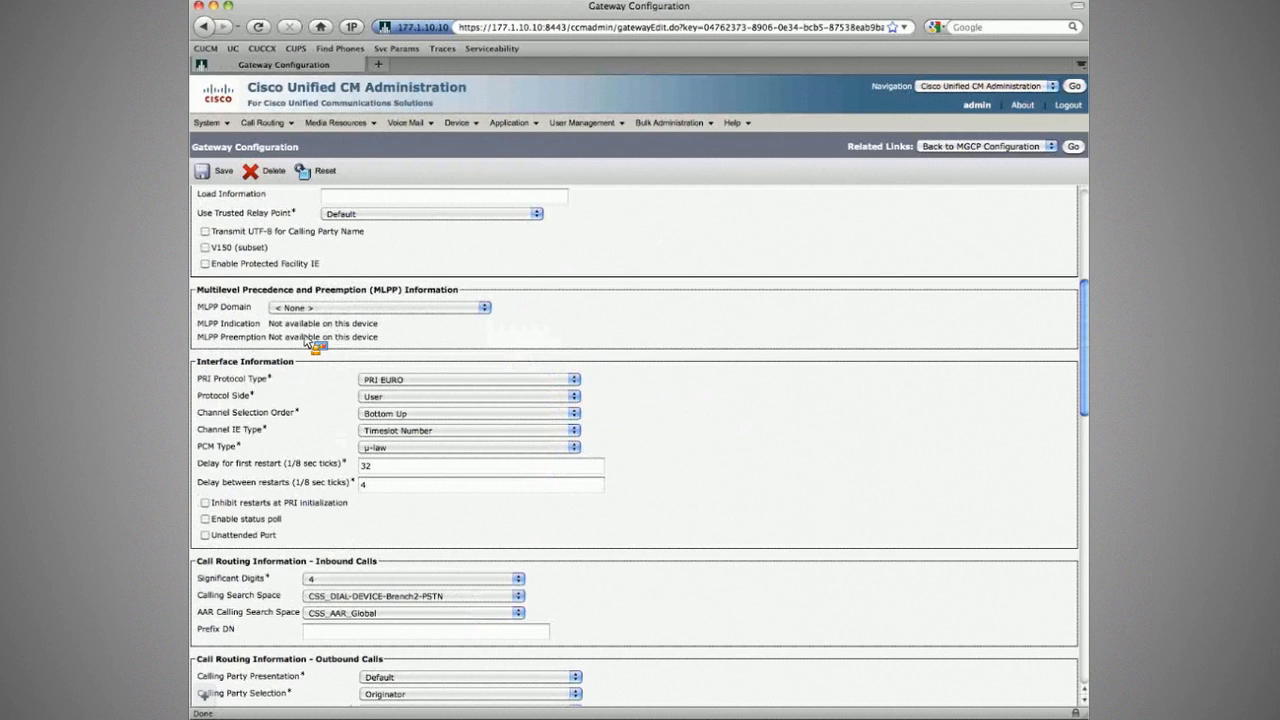
{"action": "scroll", "coordinate": [307, 341], "scroll_direction": "down", "scroll_amount": 5}
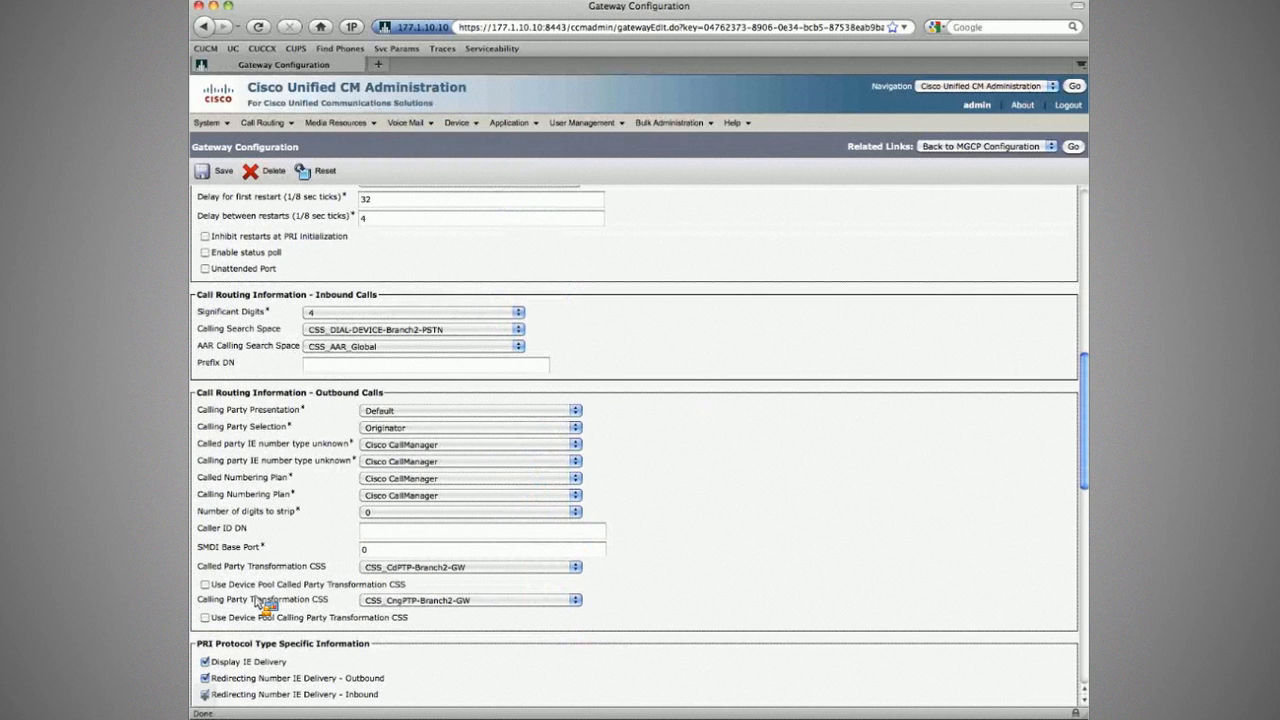
{"action": "scroll", "coordinate": [262, 603], "scroll_direction": "down", "scroll_amount": 1}
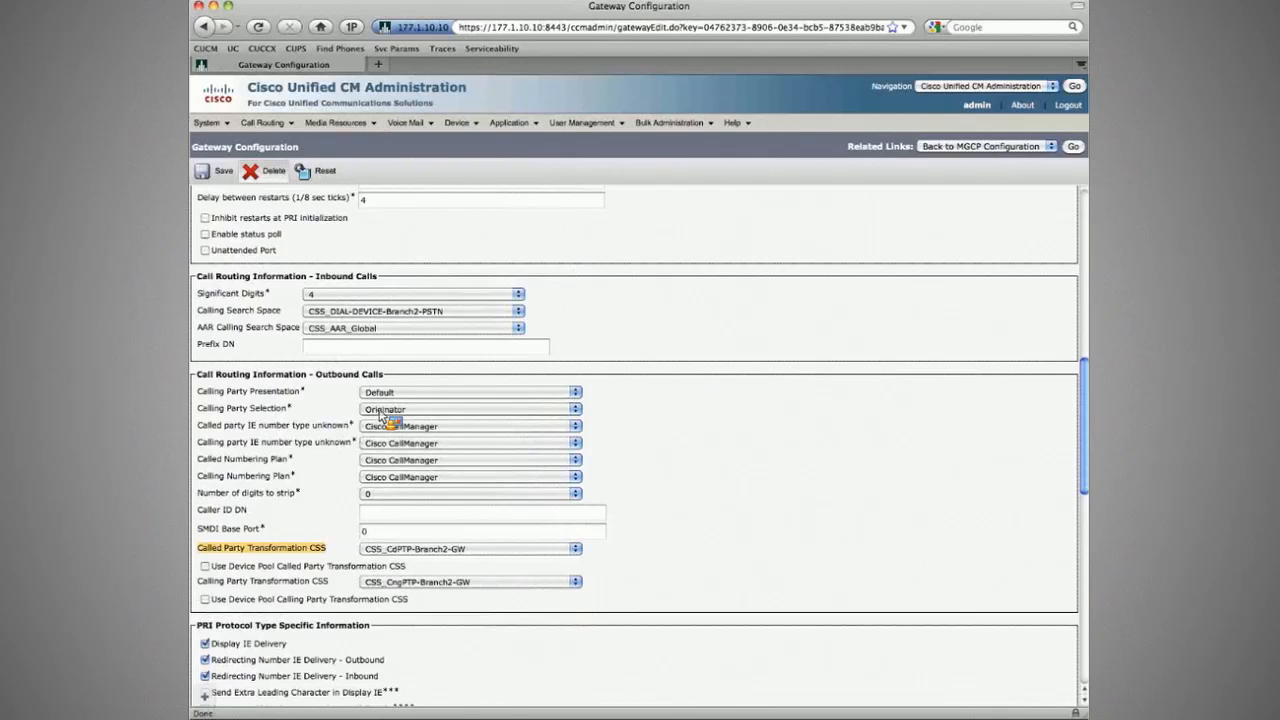
{"action": "mouse_move", "coordinate": [266, 123]}
{"action": "mouse_move", "coordinate": [299, 435]}
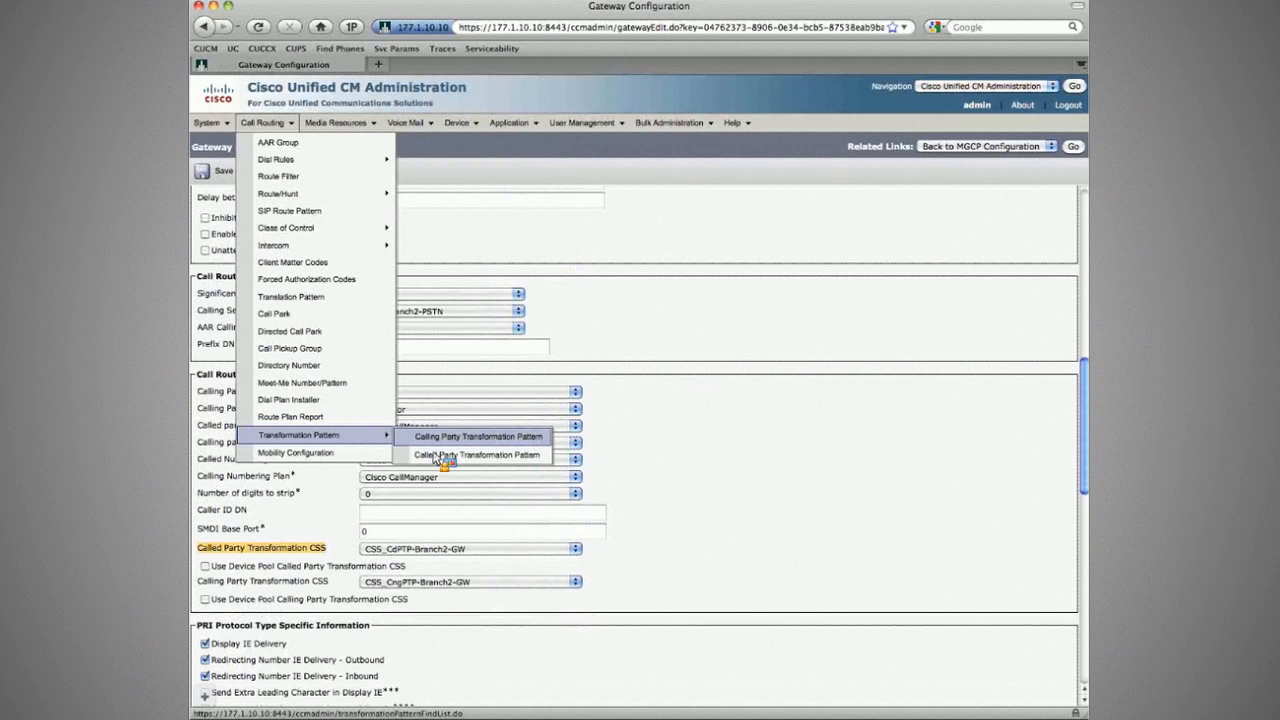
Step: List called party transformation patterns, try a 'contains 2' filter, then clear it
{"action": "left_click", "coordinate": [437, 456]}
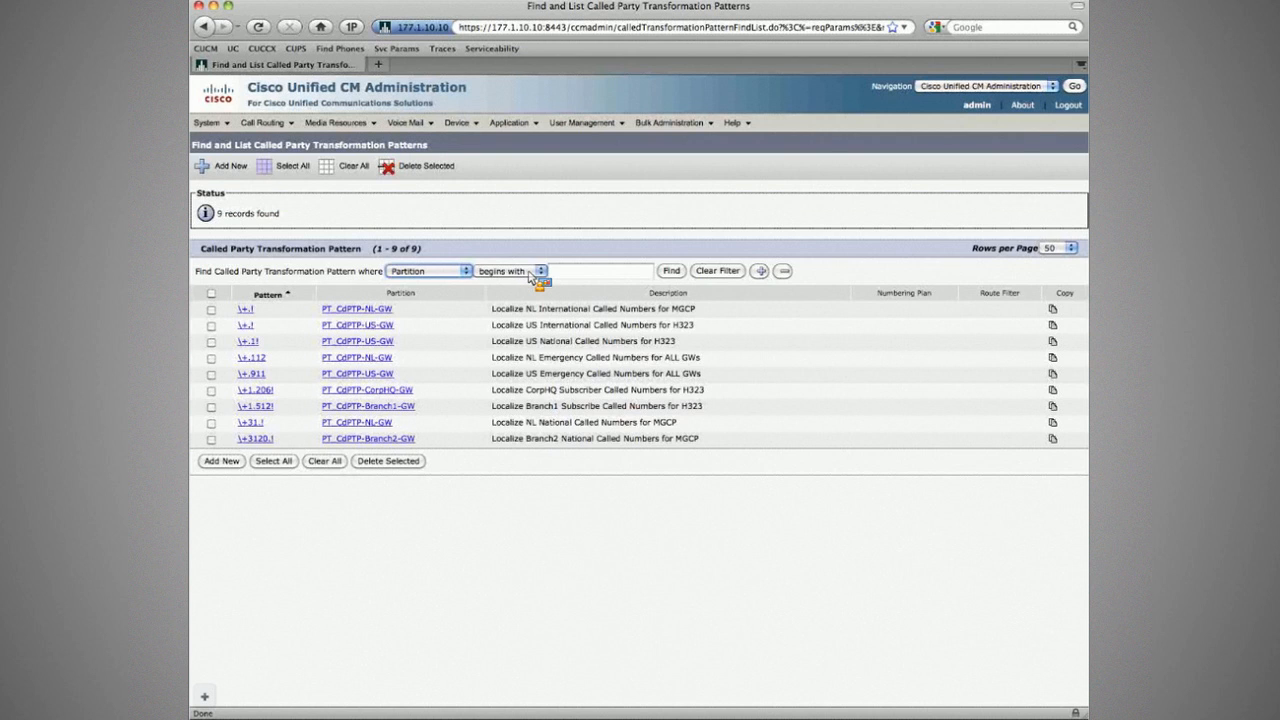
{"action": "left_click", "coordinate": [530, 273]}
{"action": "left_click", "coordinate": [530, 286]}
{"action": "left_click", "coordinate": [573, 275]}
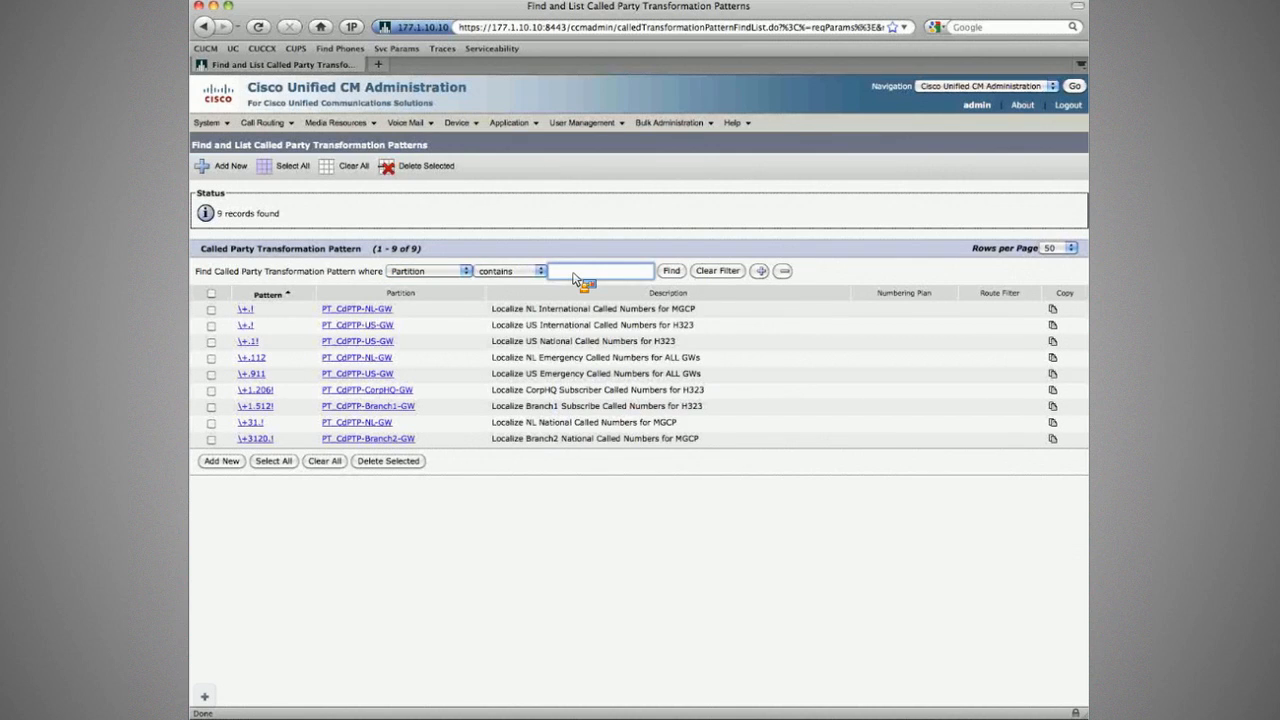
{"action": "type", "text": "2"}
{"action": "left_click", "coordinate": [668, 271]}
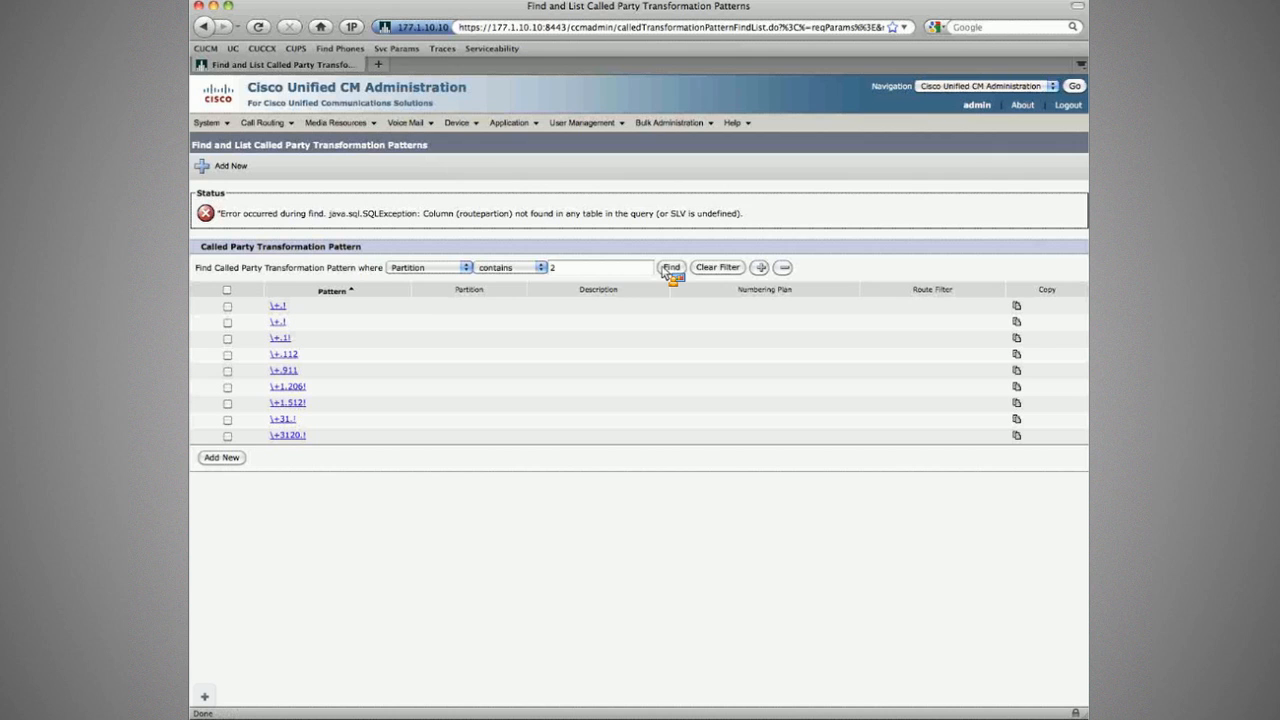
{"action": "left_click", "coordinate": [717, 268]}
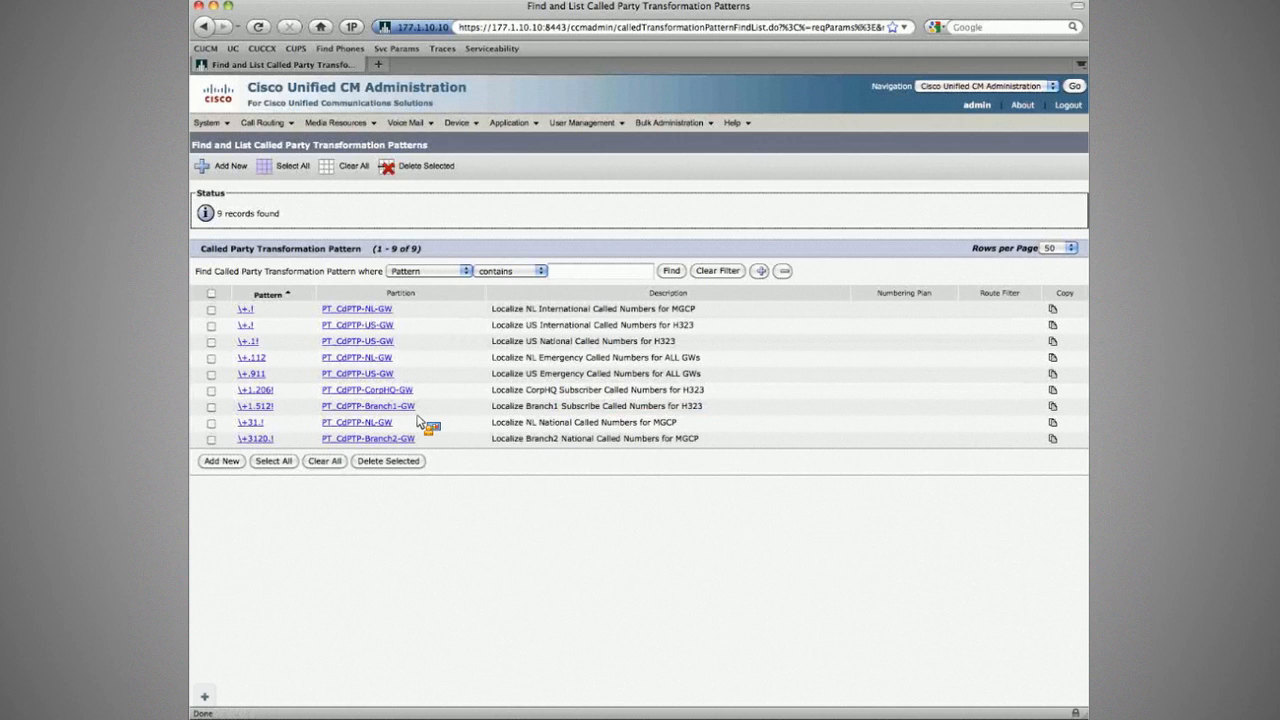
{"action": "left_click_drag", "start_coordinate": [366, 438], "coordinate": [416, 438]}
Step: Filter by Partition instead, then reset the search filter to defaults
{"action": "left_click", "coordinate": [428, 271]}
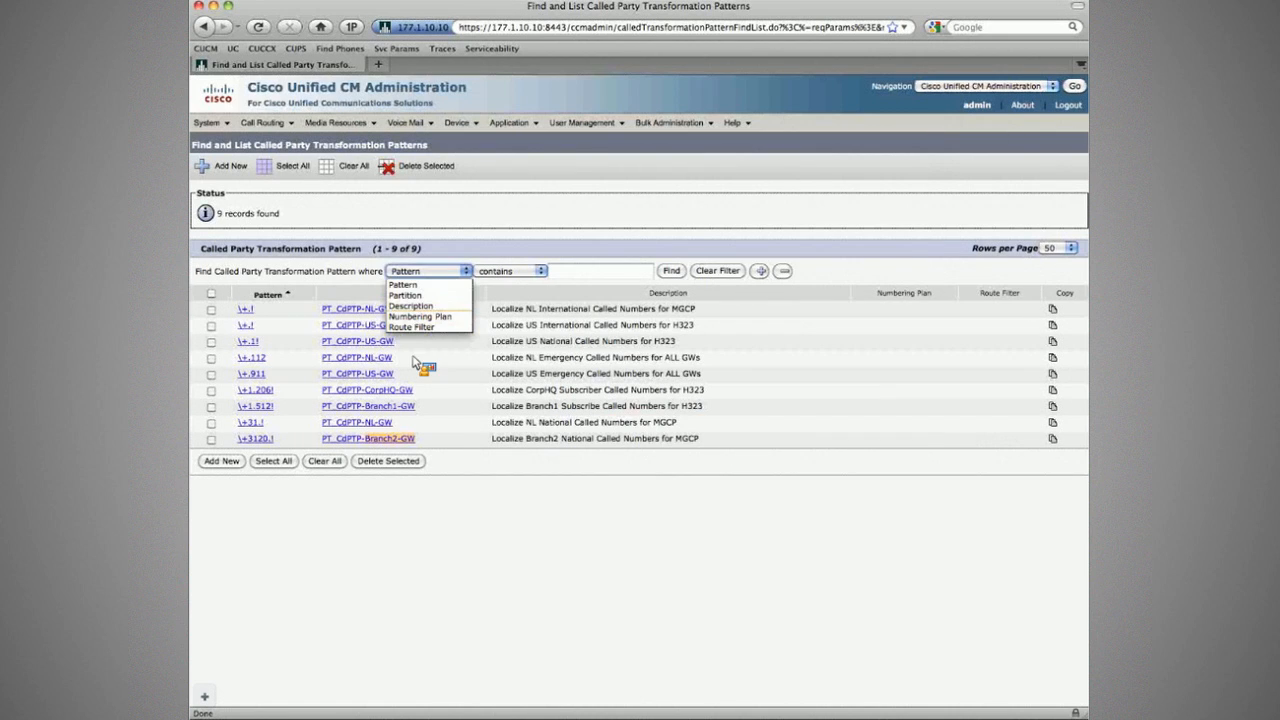
{"action": "left_click", "coordinate": [405, 295]}
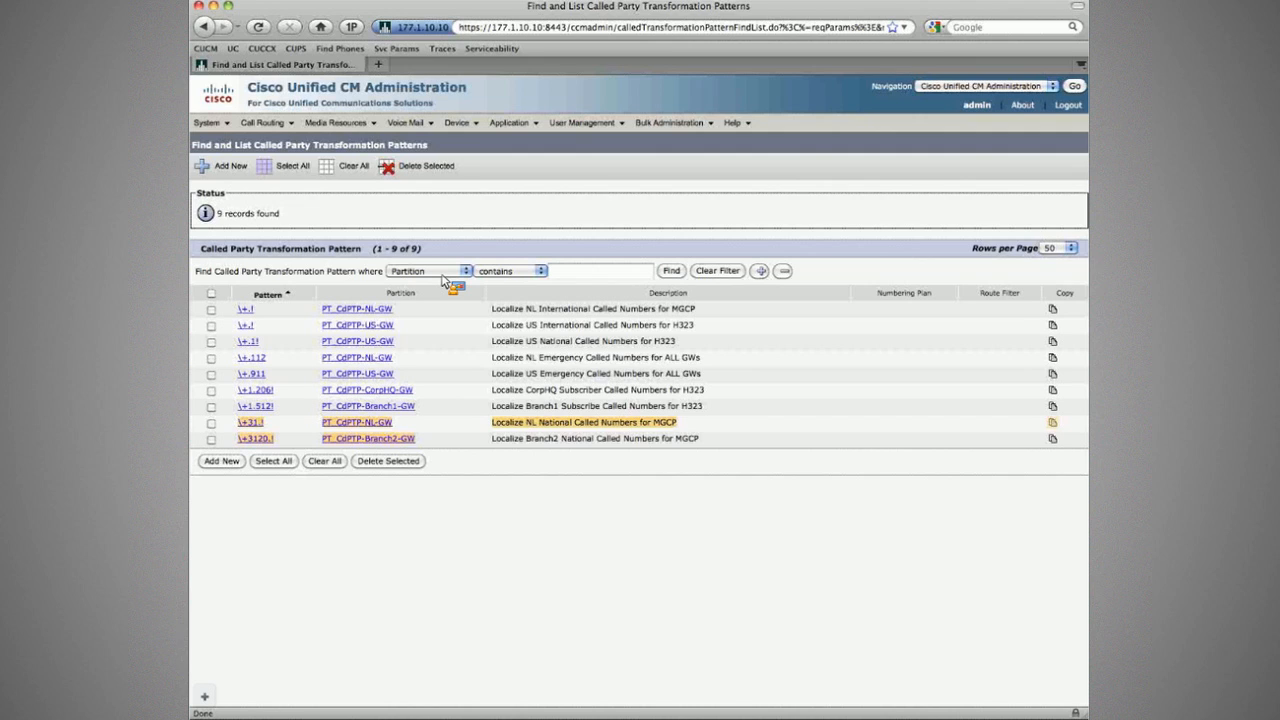
{"action": "left_click", "coordinate": [590, 274]}
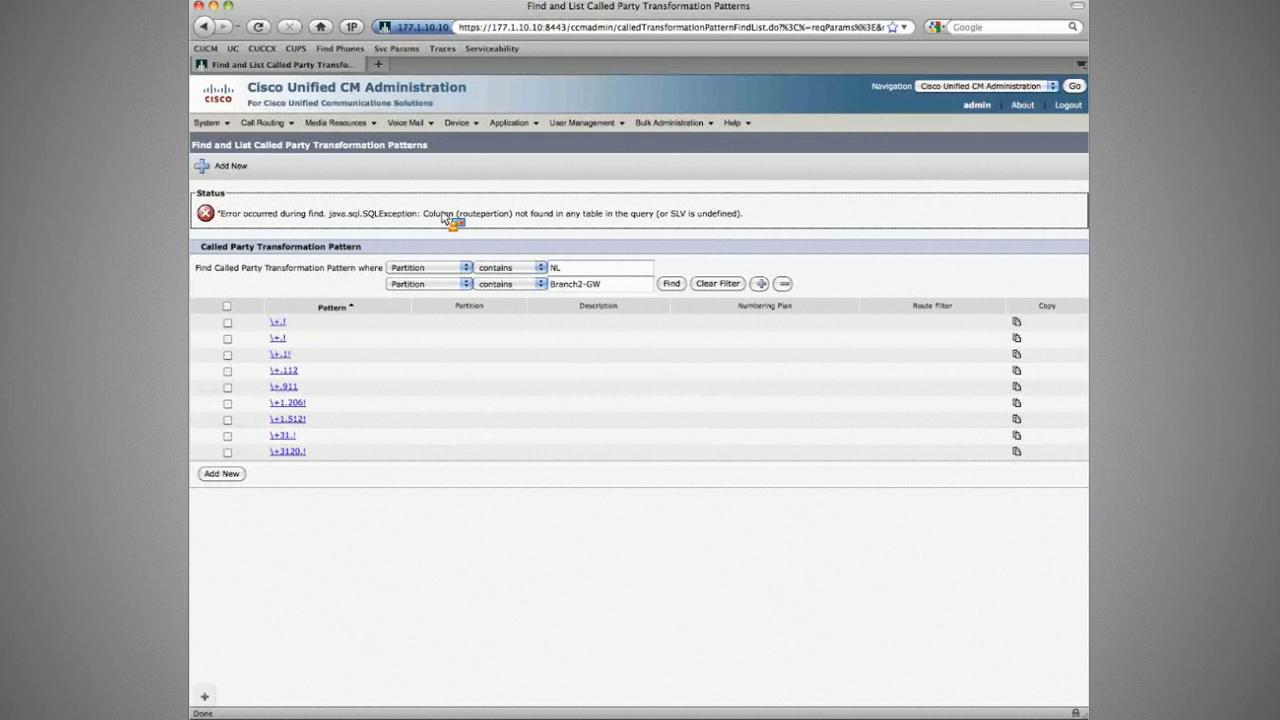
{"action": "left_click", "coordinate": [788, 283]}
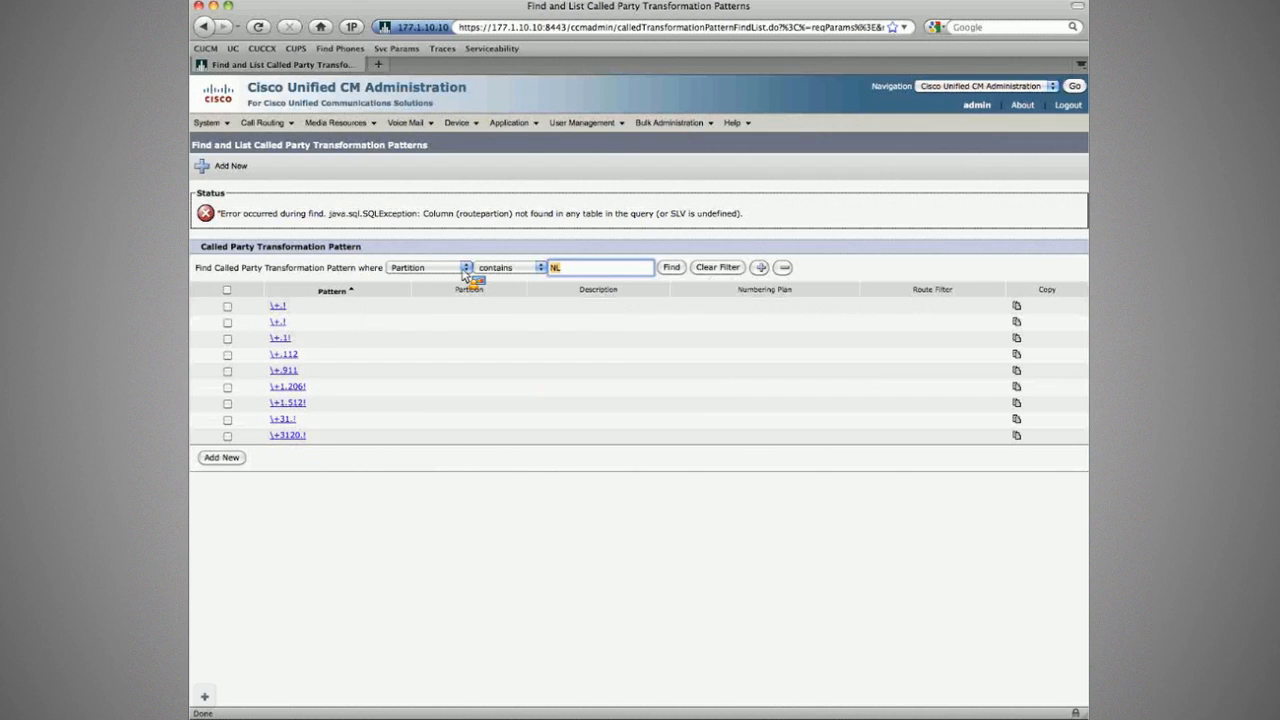
{"action": "left_click", "coordinate": [669, 271]}
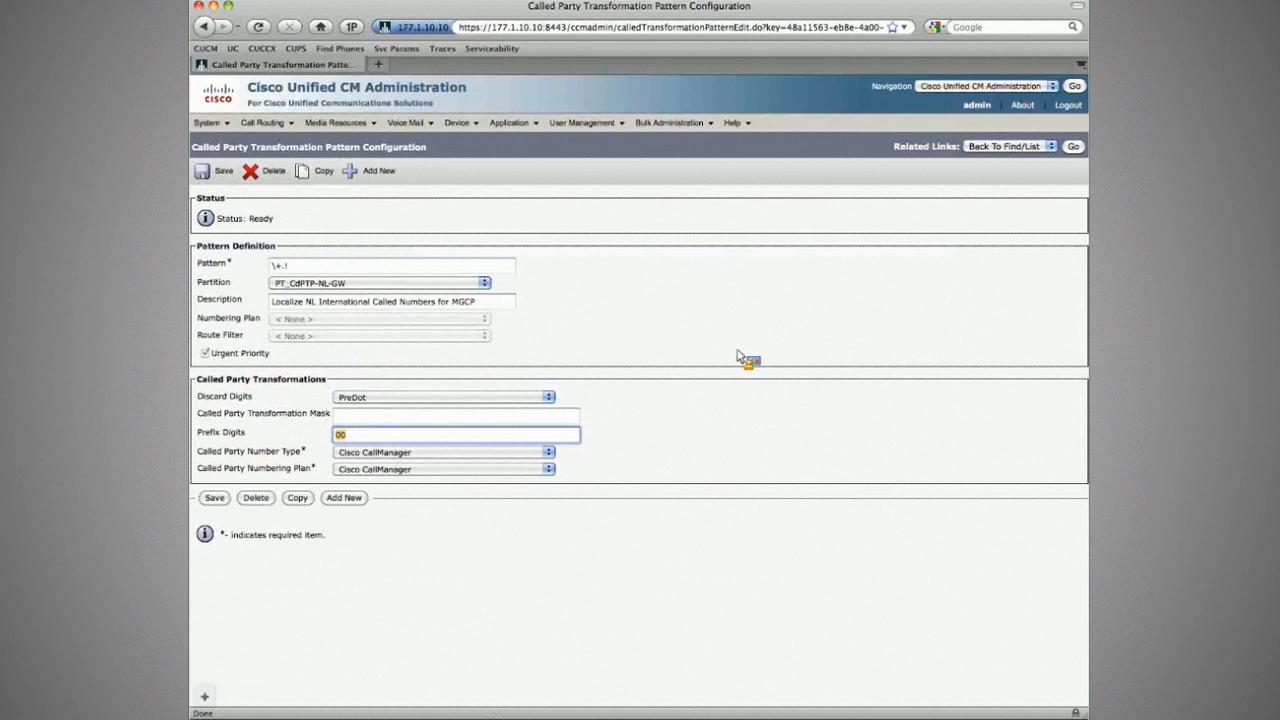
Step: Switch to the ZOC Terminal with Branch2's ISDN debug
{"action": "key", "text": "super+Tab"}
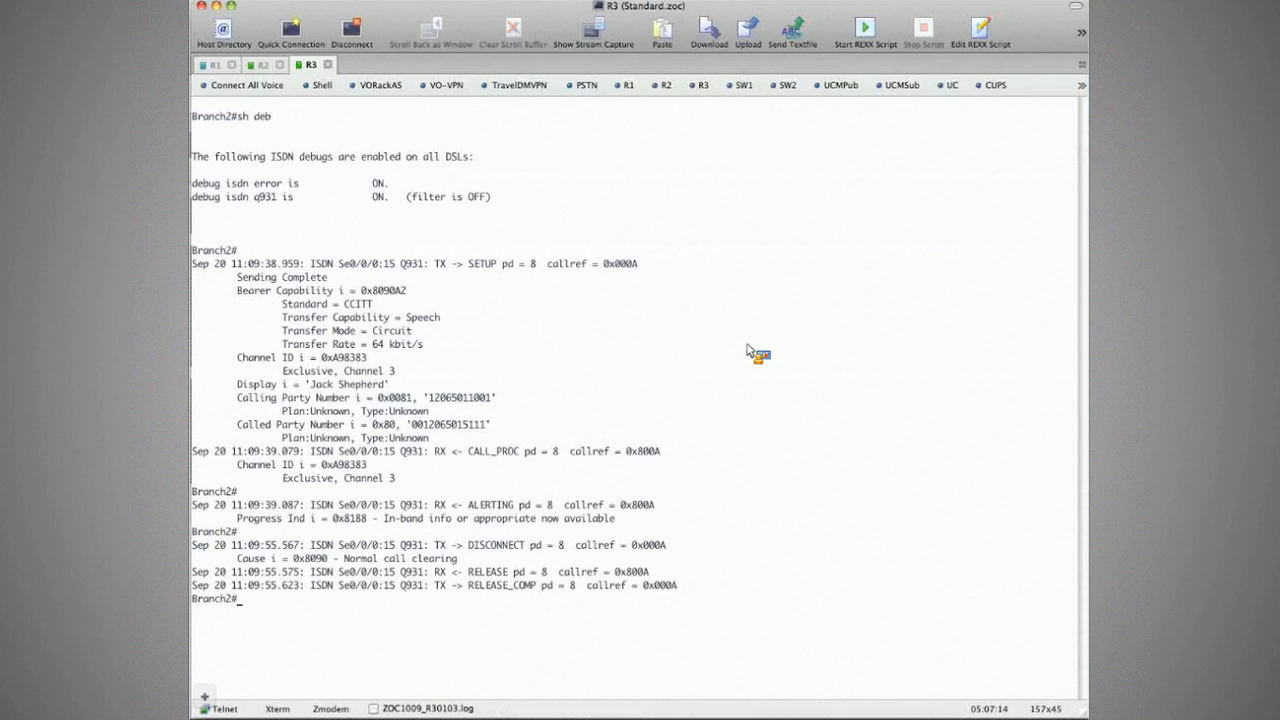
Step: Highlight the 00-prefixed called number in the Q.931 debug, then clear it
{"action": "left_click_drag", "start_coordinate": [412, 425], "coordinate": [490, 425]}
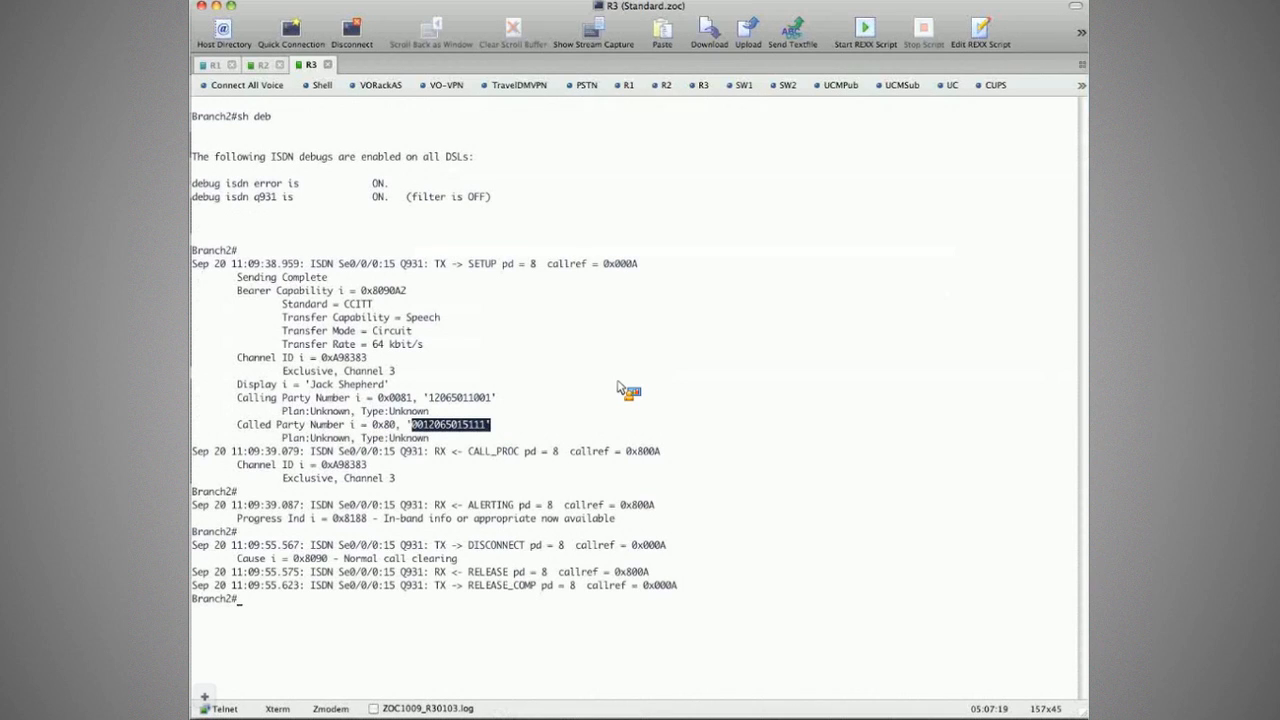
{"action": "left_click", "coordinate": [489, 417]}
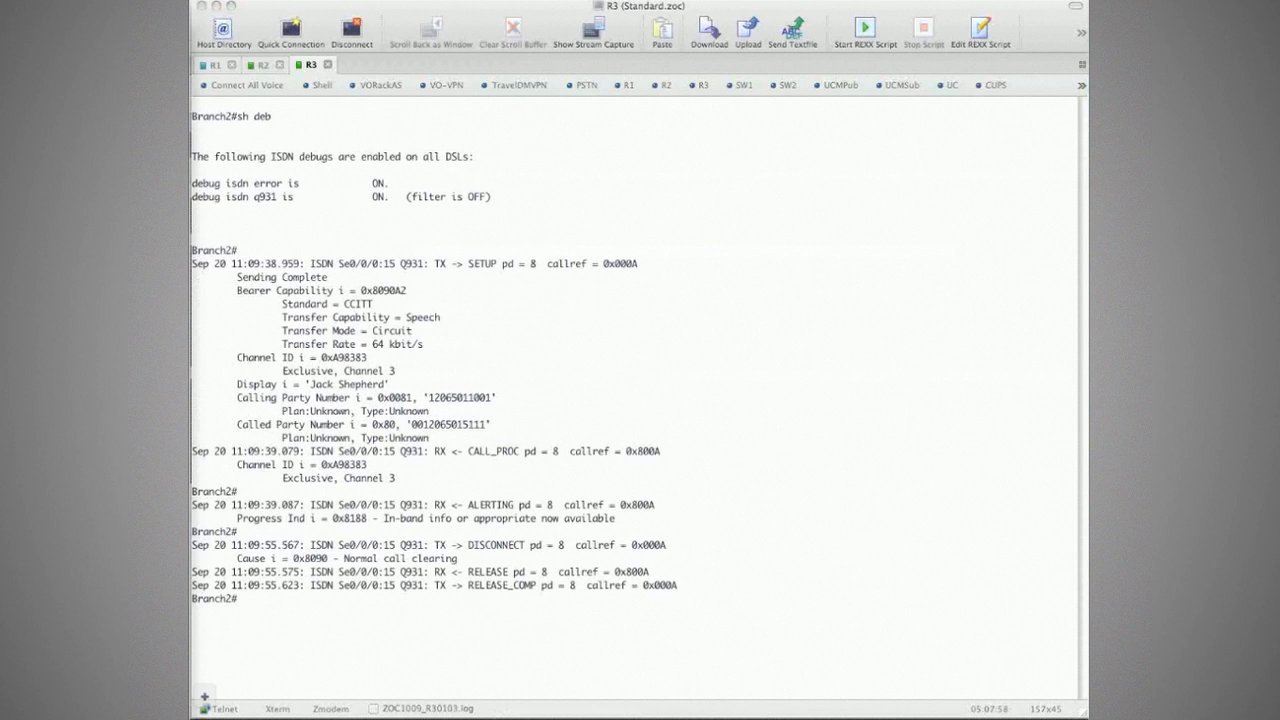
{"action": "left_click", "coordinate": [703, 382]}
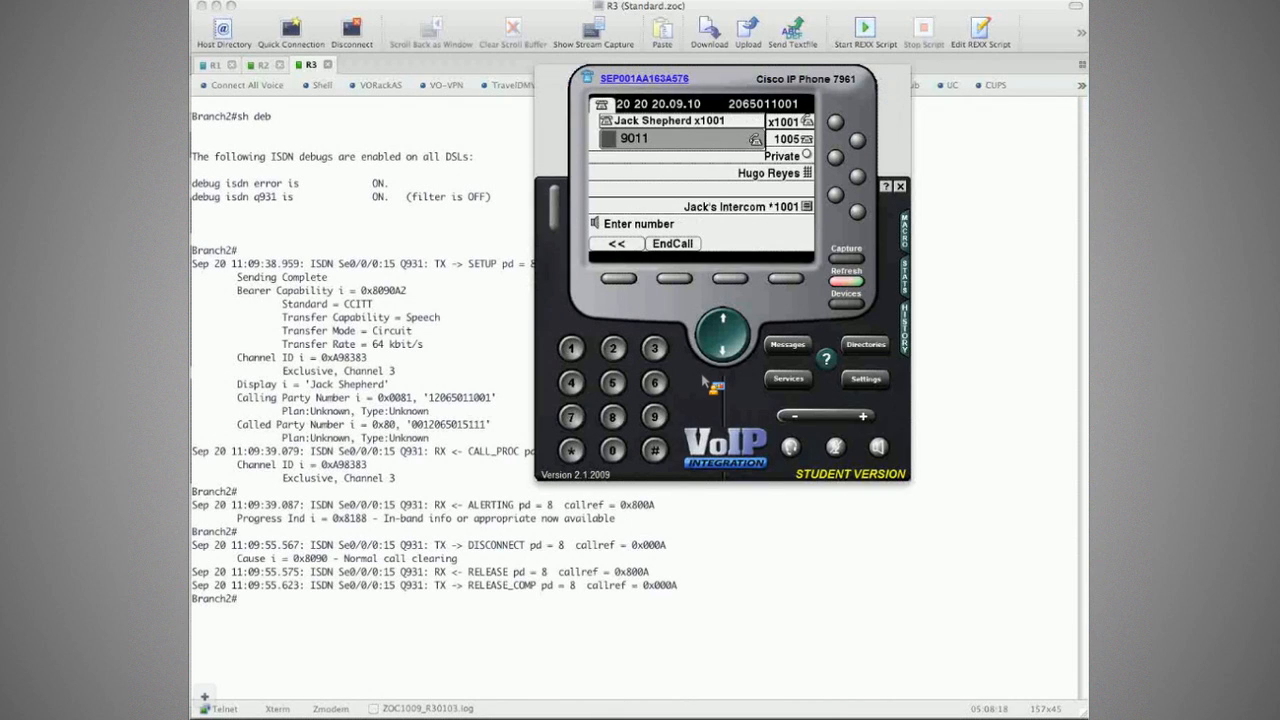
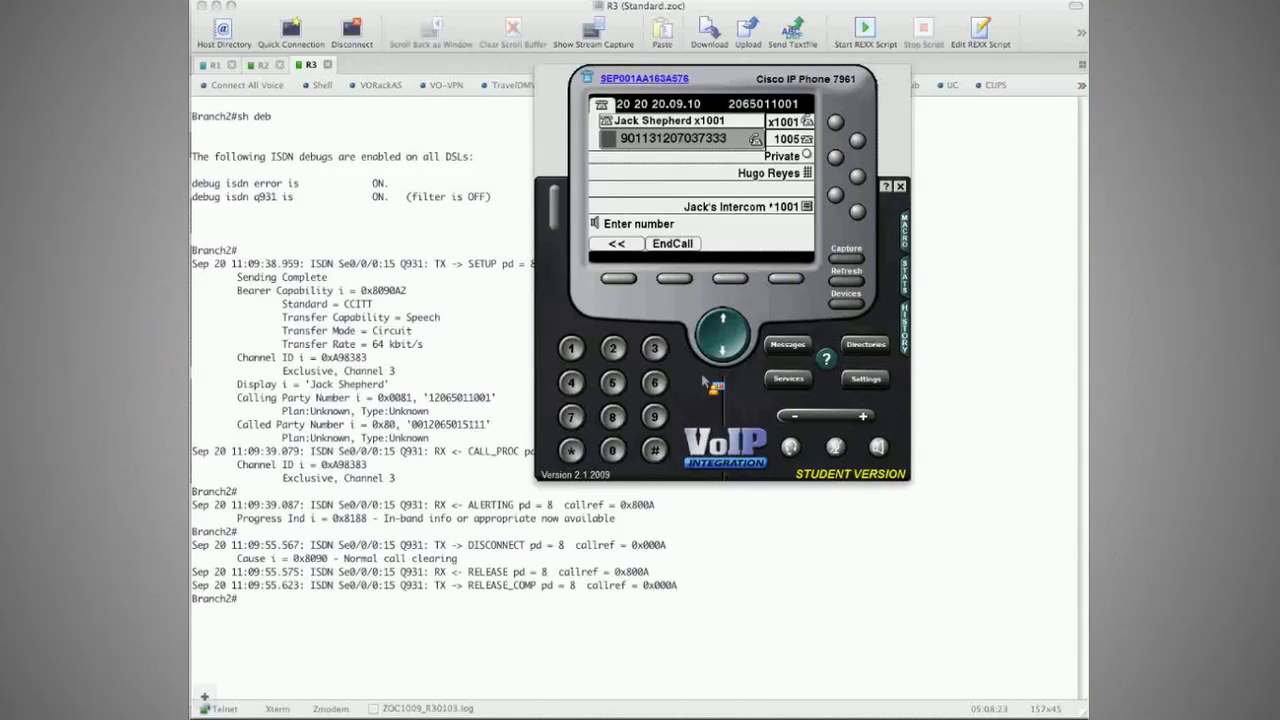
{"action": "left_click", "coordinate": [440, 573]}
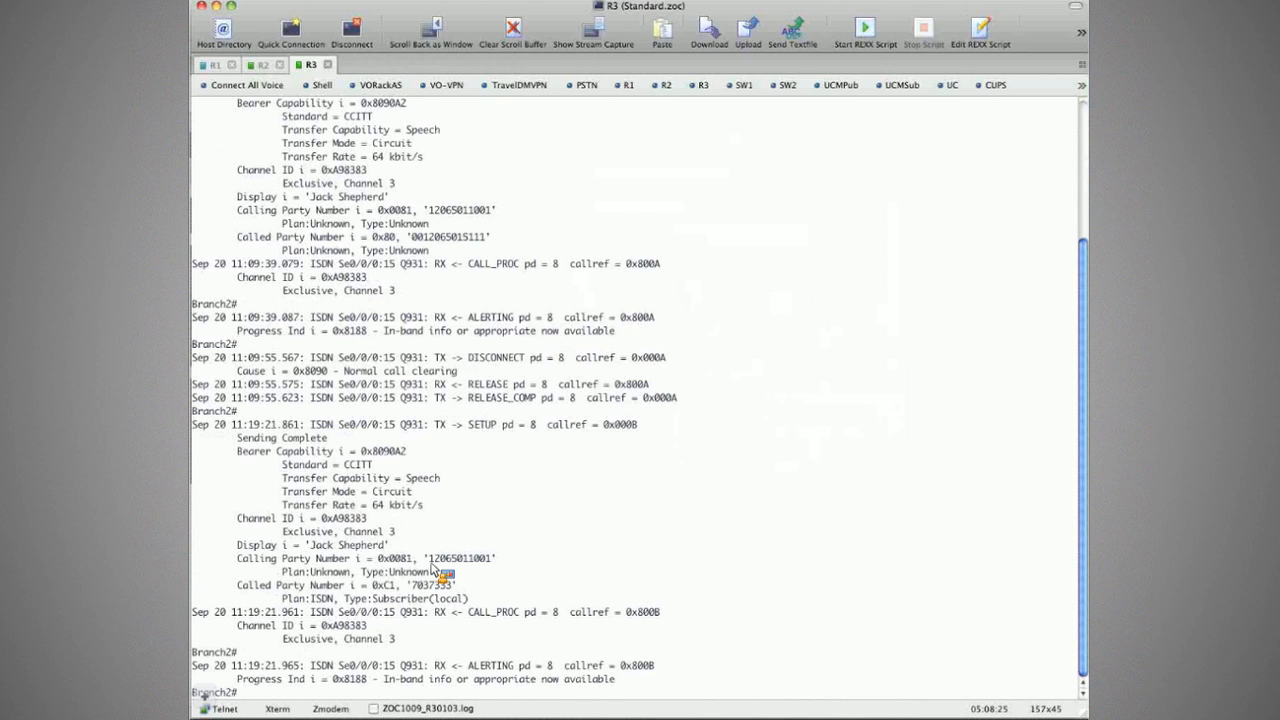
Step: Inspect the new call's calling number and localized seven-digit called number in the debug
{"action": "left_click_drag", "start_coordinate": [430, 560], "coordinate": [491, 562]}
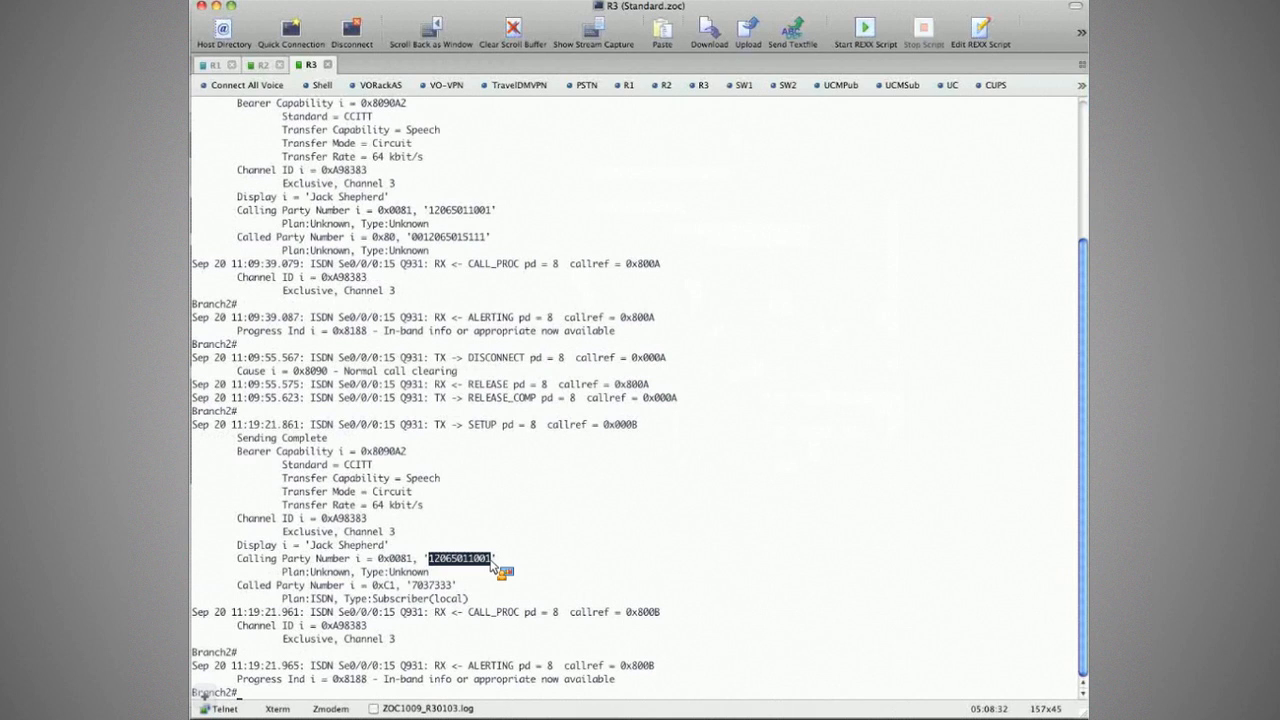
{"action": "double_click", "coordinate": [433, 585]}
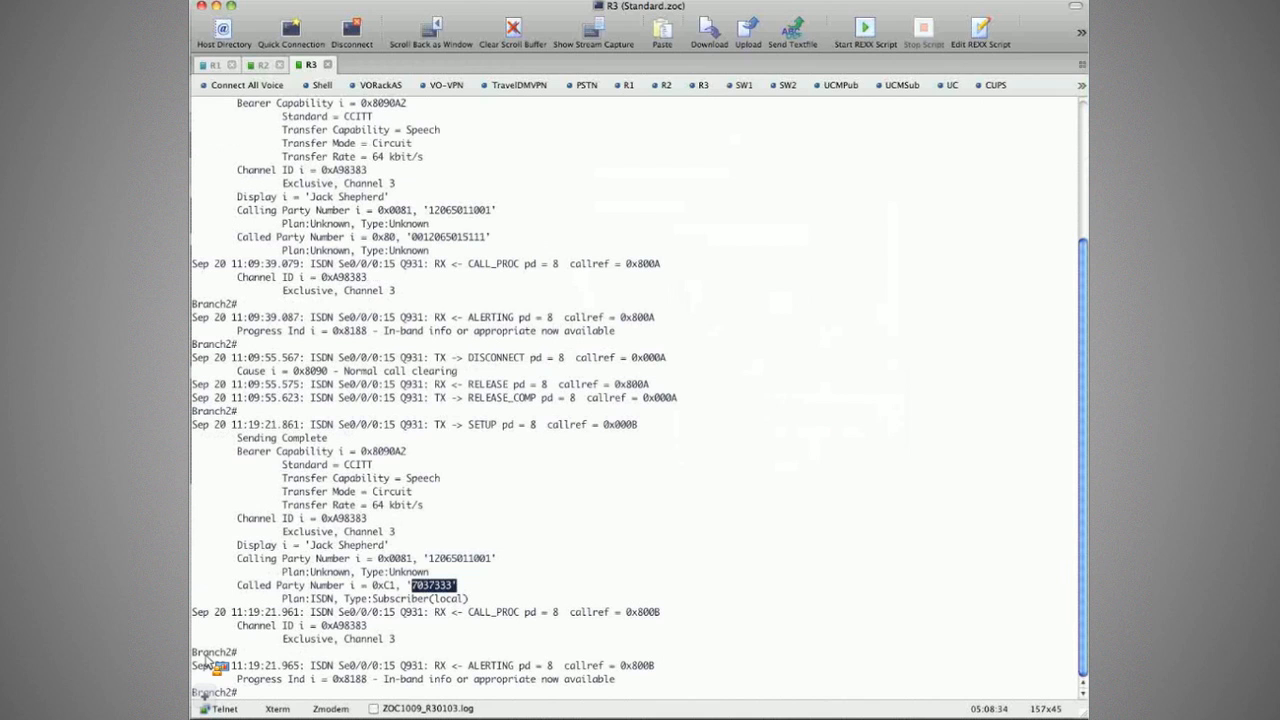
{"action": "left_click", "coordinate": [213, 665]}
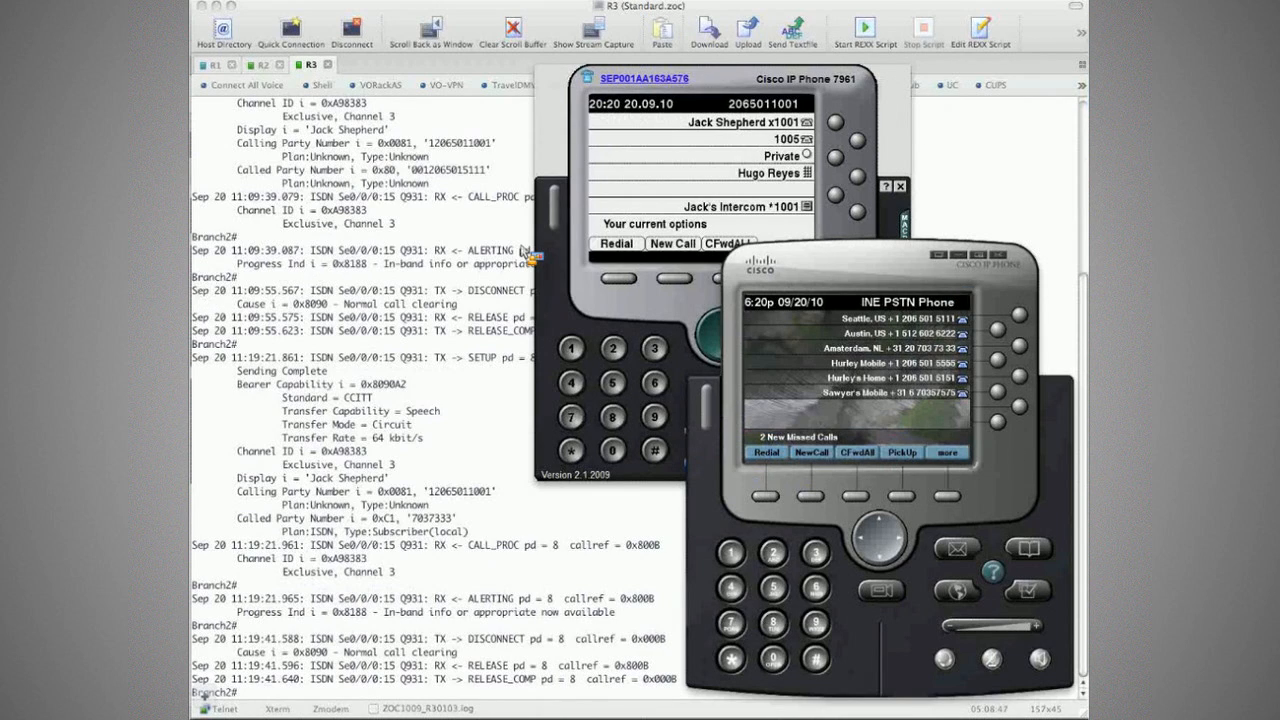
{"action": "left_click", "coordinate": [500, 258]}
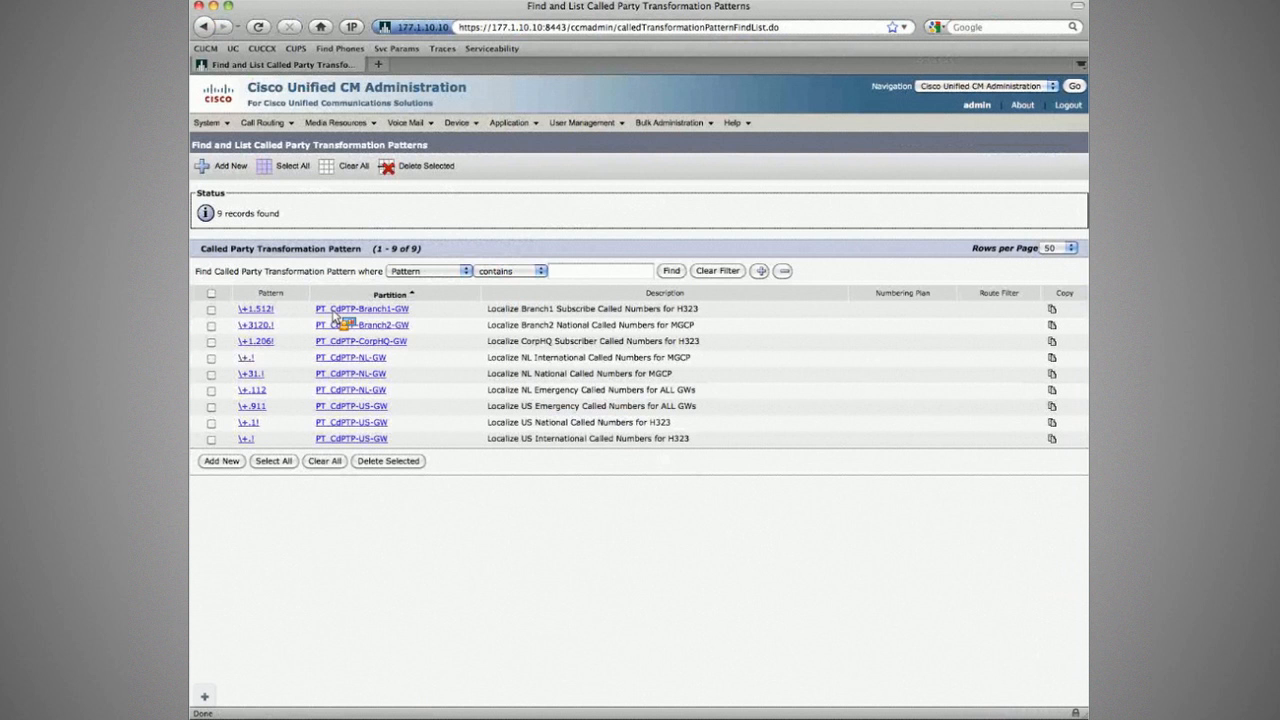
Step: Open the Branch2 \+3120.! called party transformation pattern
{"action": "left_click", "coordinate": [258, 326]}
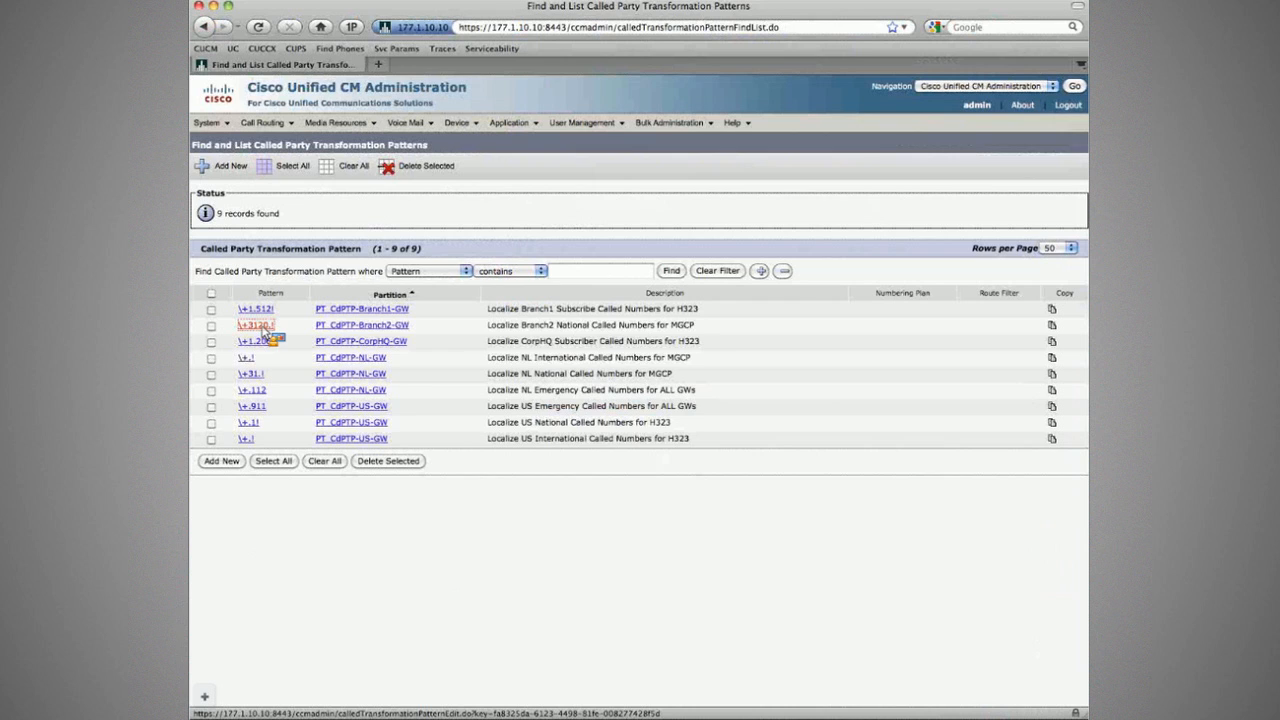
{"action": "left_click", "coordinate": [258, 326]}
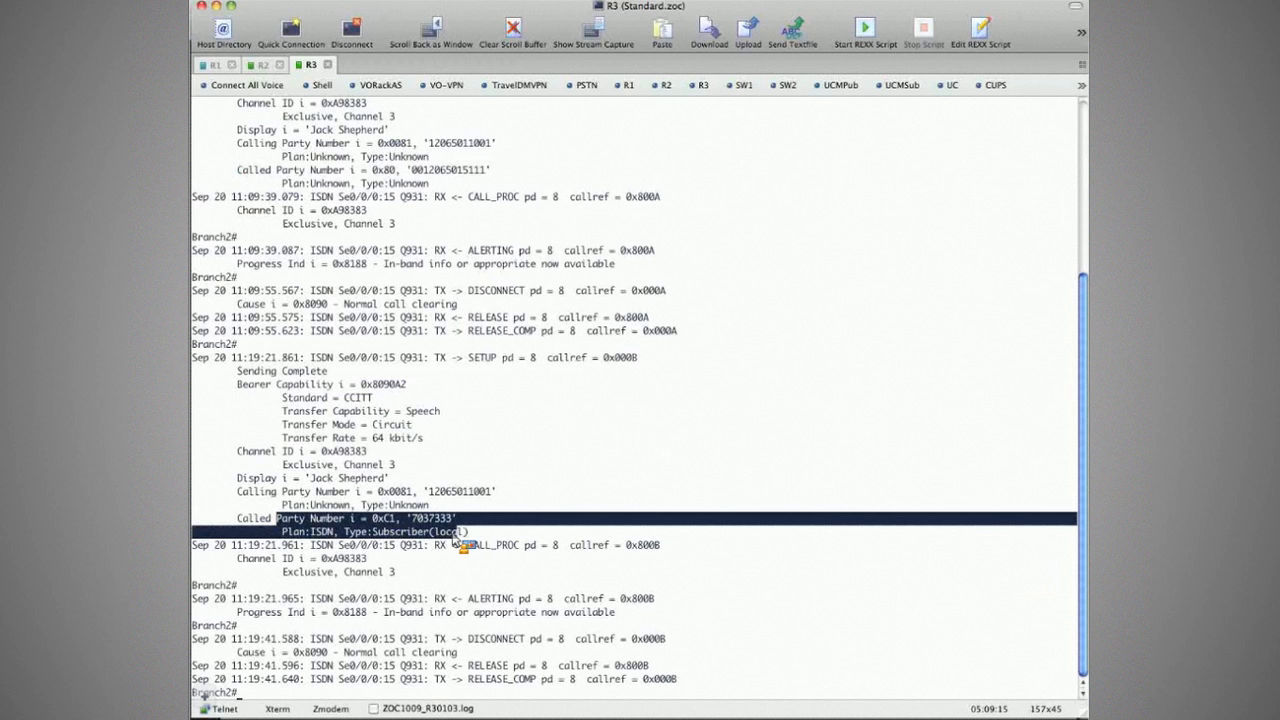
{"action": "left_click_drag", "start_coordinate": [456, 538], "coordinate": [470, 540]}
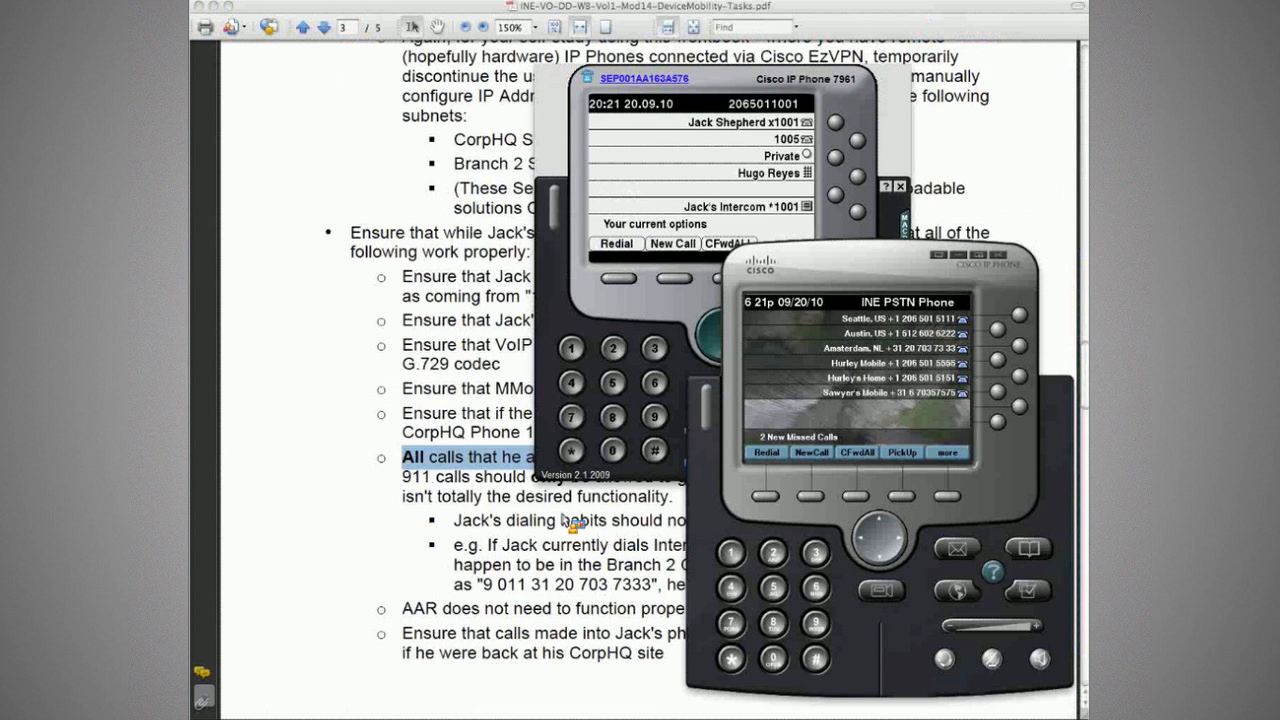
{"action": "left_click", "coordinate": [370, 468]}
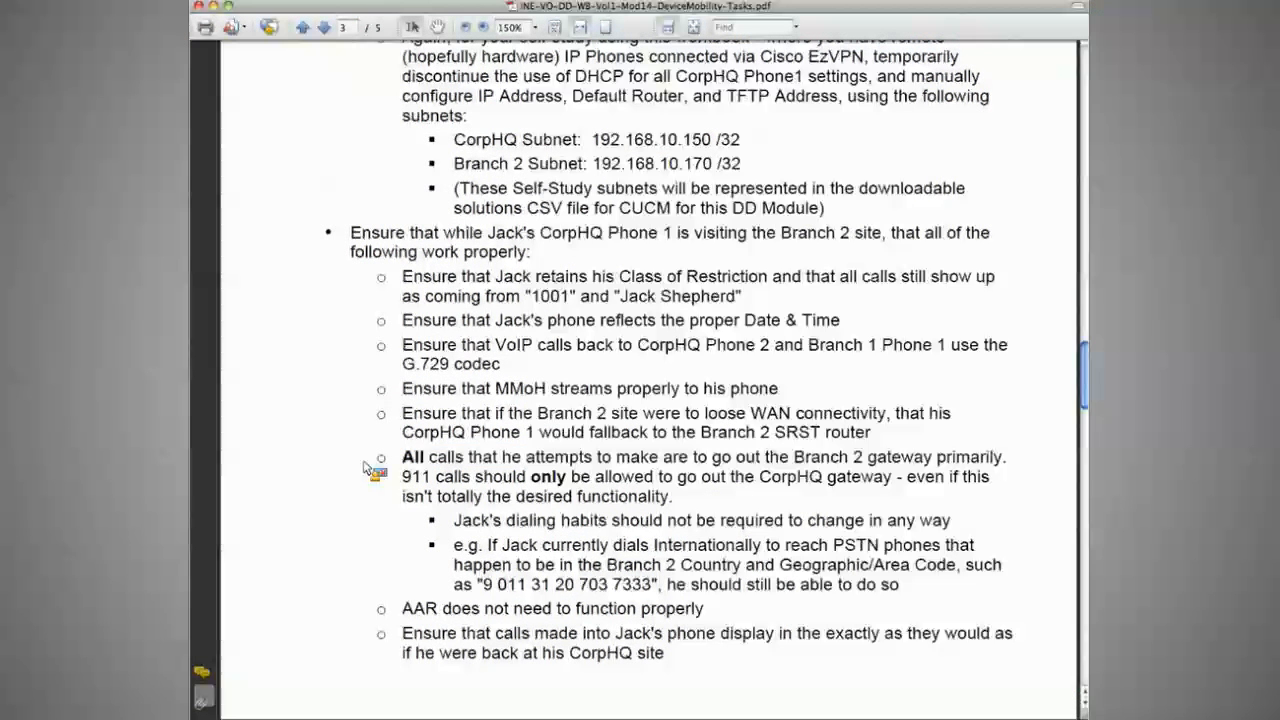
{"action": "left_click_drag", "start_coordinate": [453, 545], "coordinate": [720, 597]}
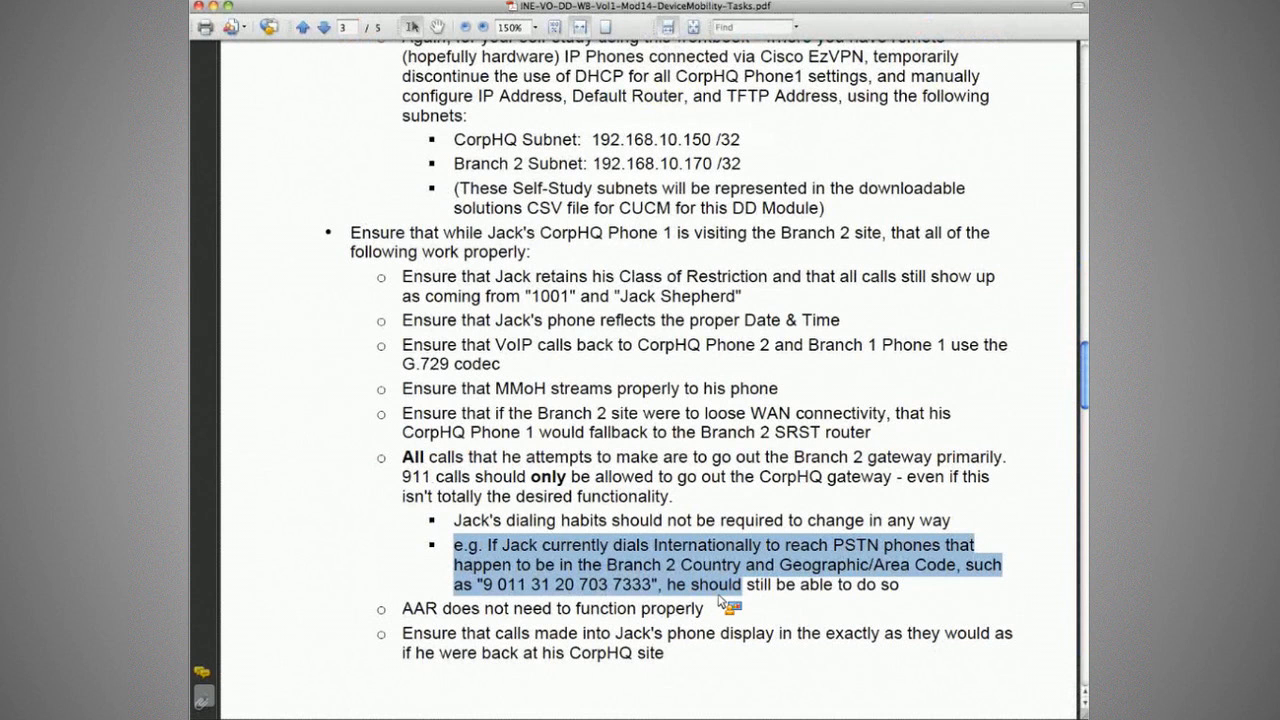
{"action": "left_click", "coordinate": [746, 587]}
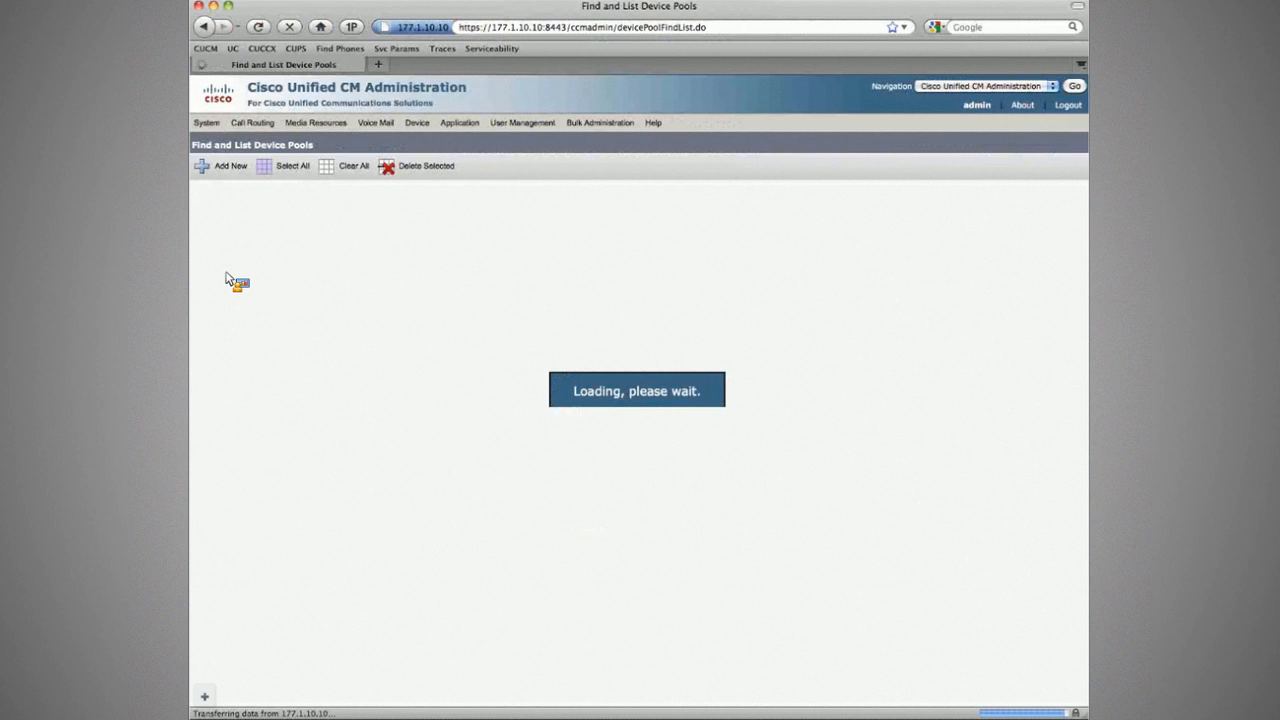
Step: Open the DP_Branch2-Phones device pool and review its roaming settings, then return to the task PDF
{"action": "left_click", "coordinate": [263, 426]}
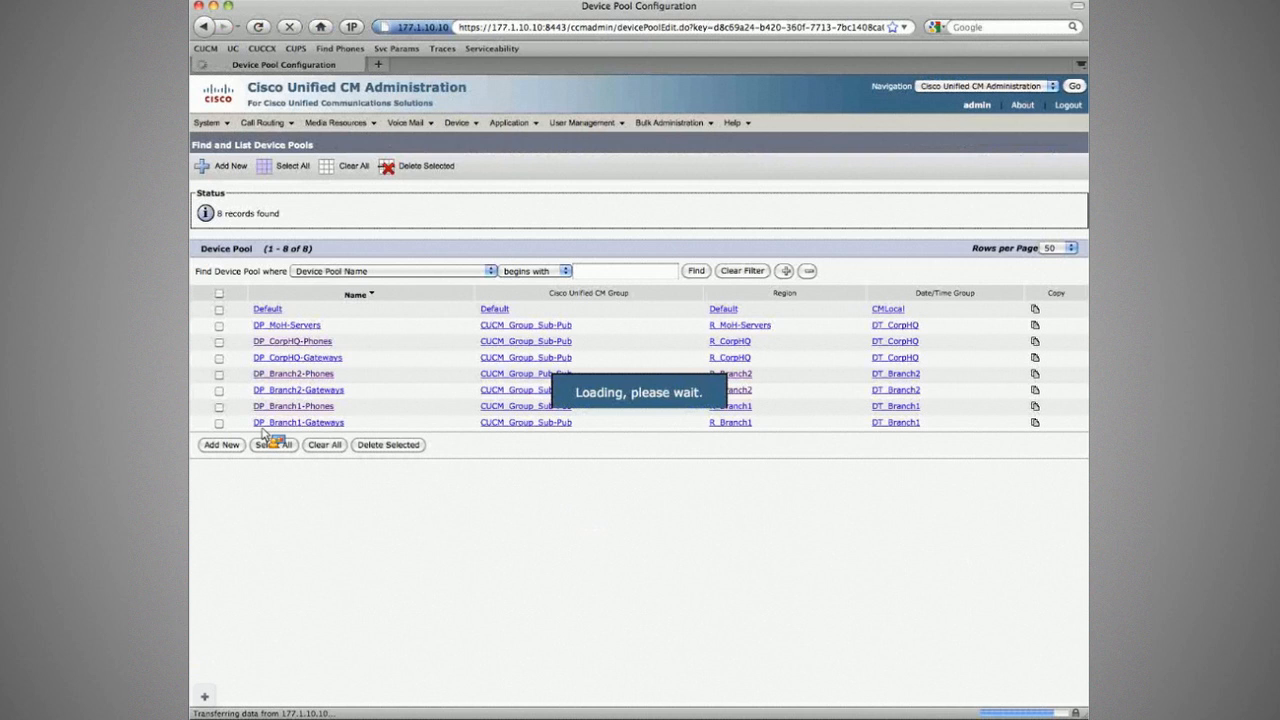
{"action": "scroll", "coordinate": [252, 549], "scroll_direction": "down", "scroll_amount": 3}
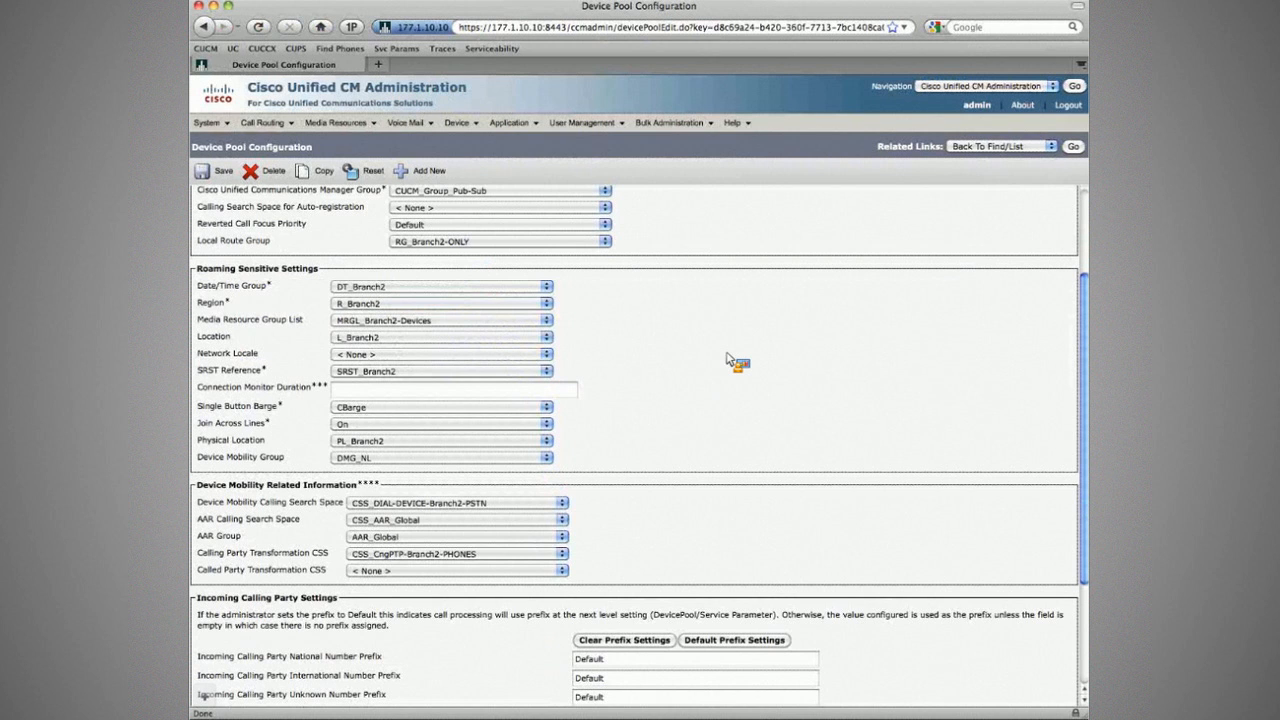
{"action": "key", "text": "super+Tab"}
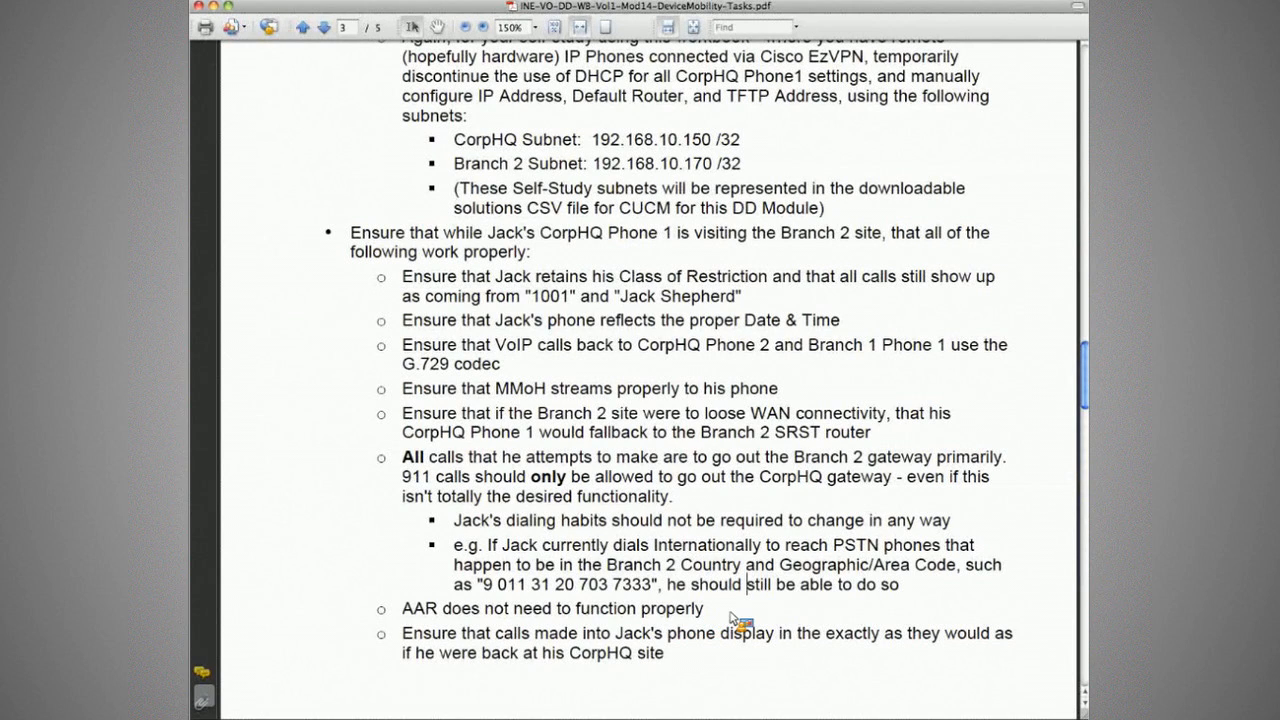
Step: Reread the PDF requirement about how incoming calls must display on the roaming phone
{"action": "left_click_drag", "start_coordinate": [534, 633], "coordinate": [688, 635]}
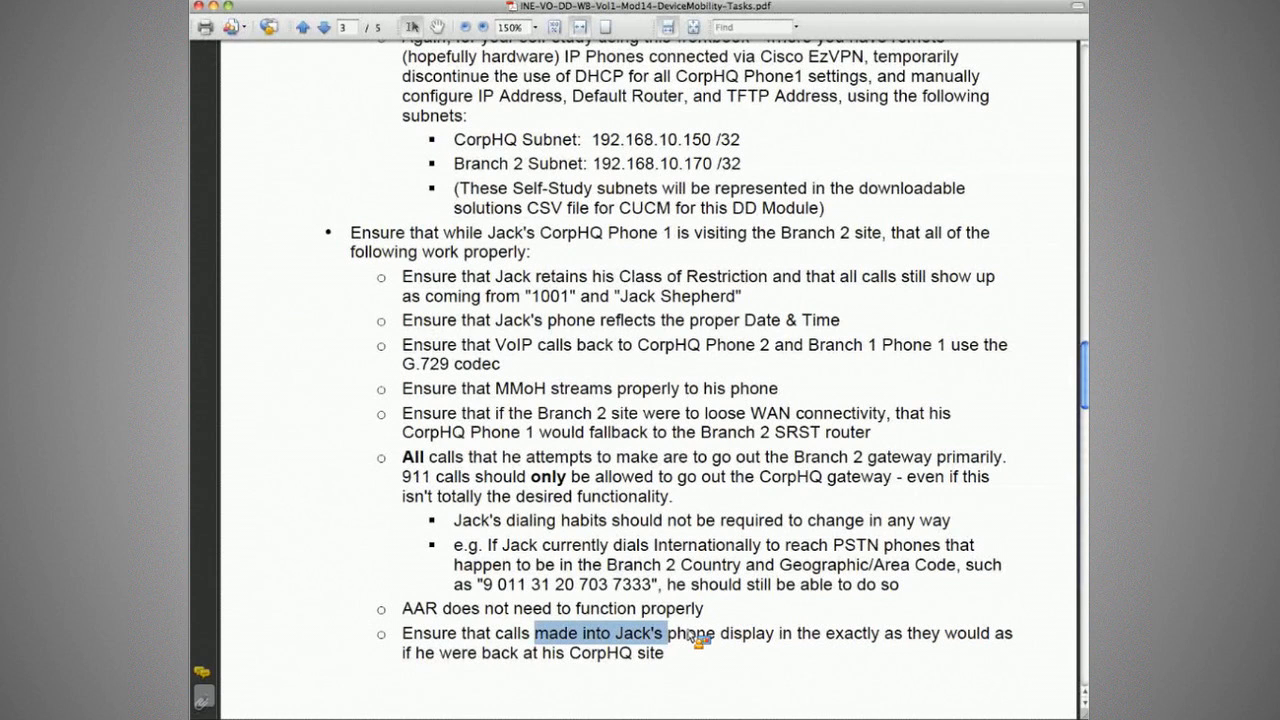
{"action": "left_click", "coordinate": [779, 634]}
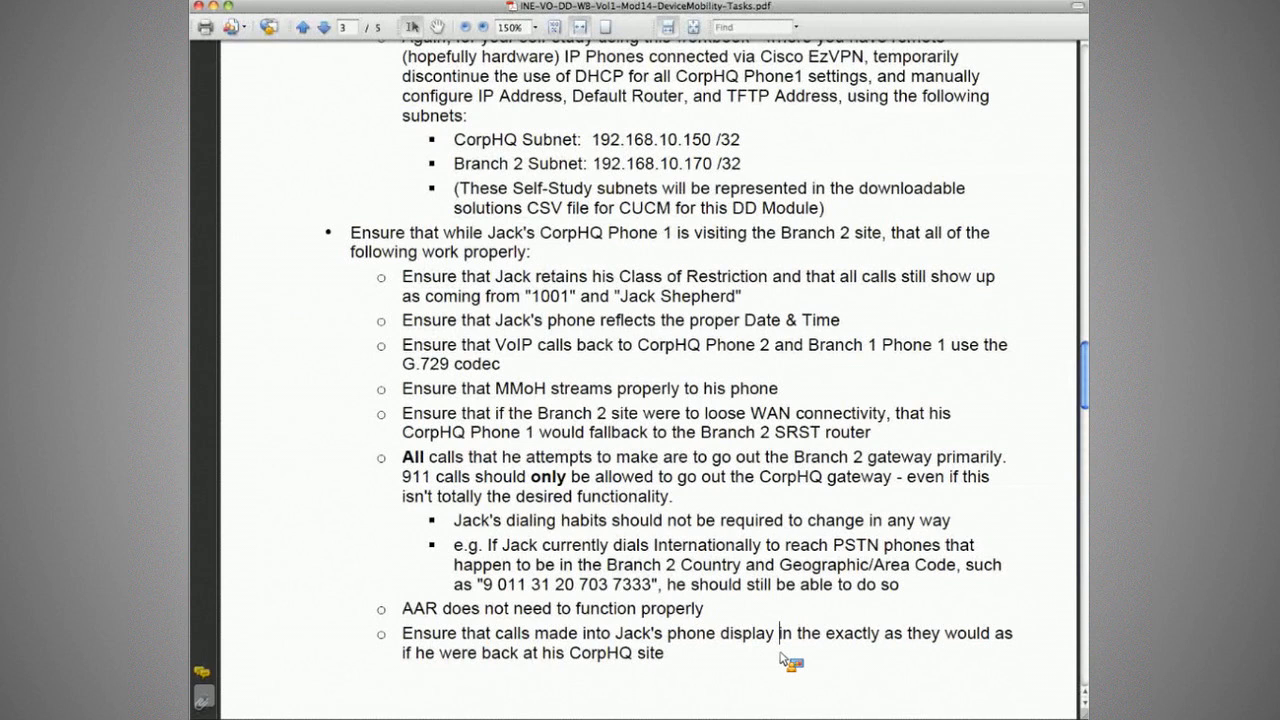
{"action": "key", "text": "super+Tab"}
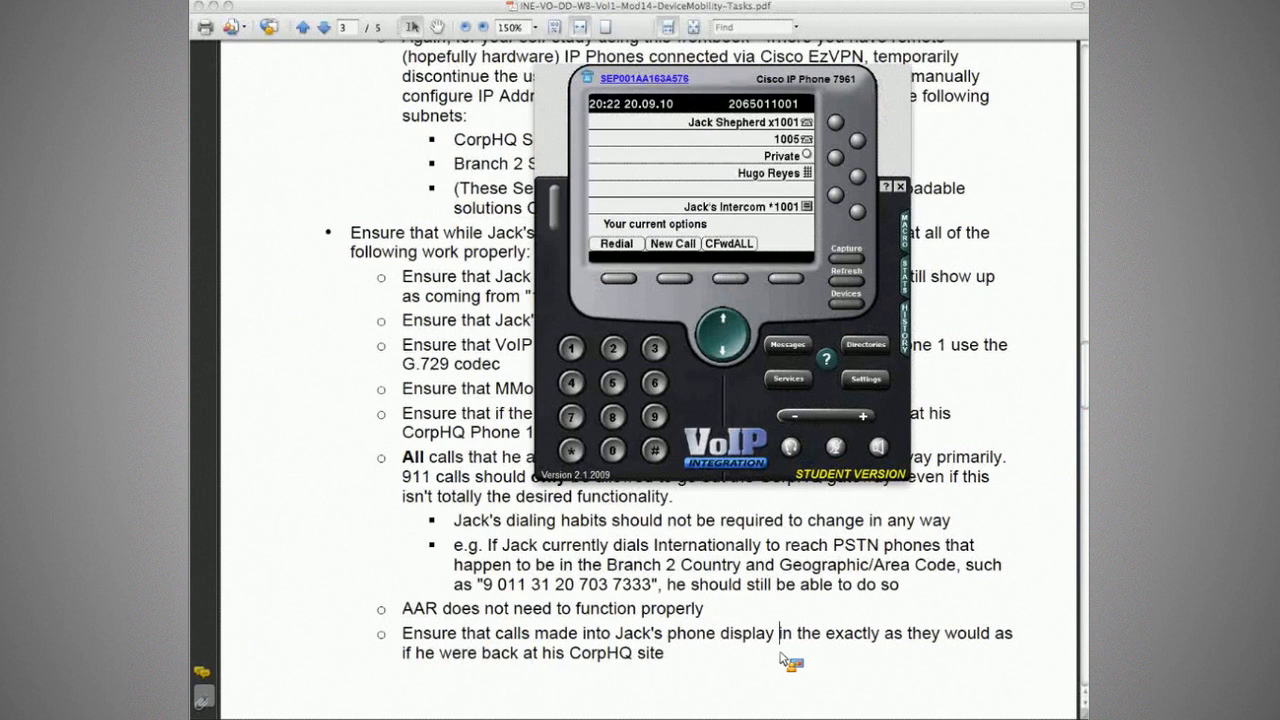
{"action": "key", "text": "super+Tab"}
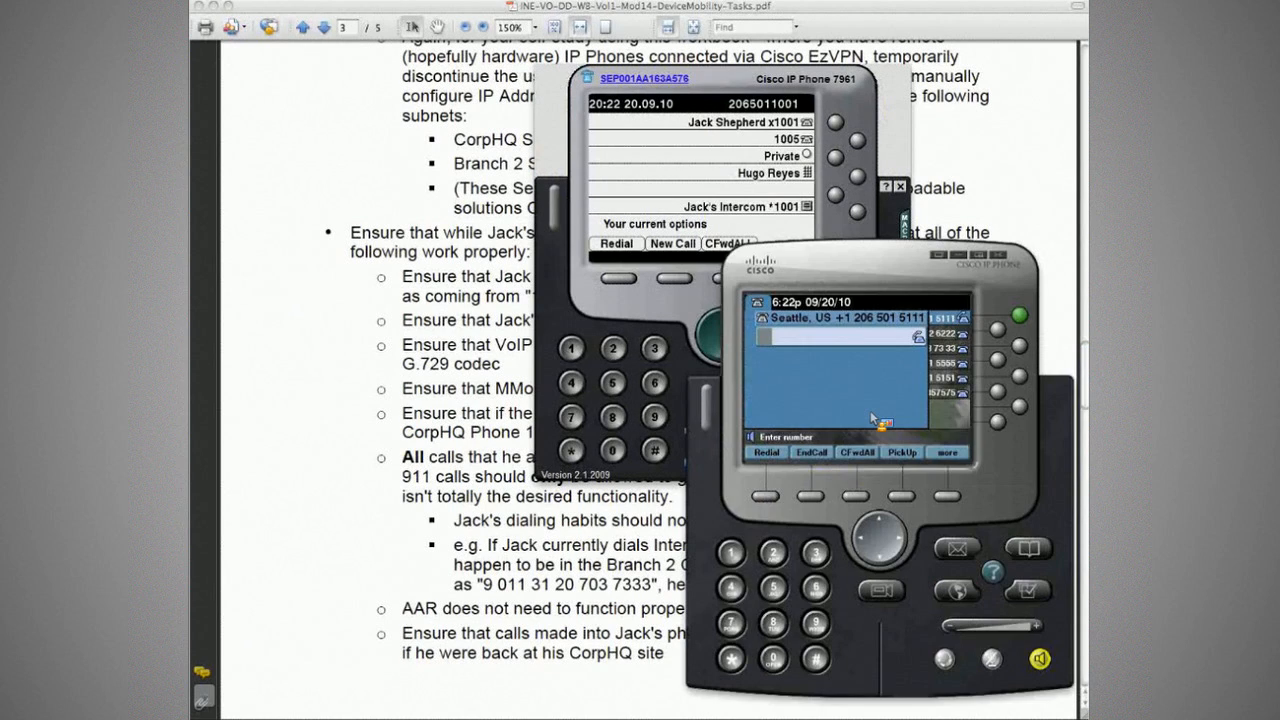
{"action": "type", "text": "20650"}
{"action": "key", "text": "Return"}
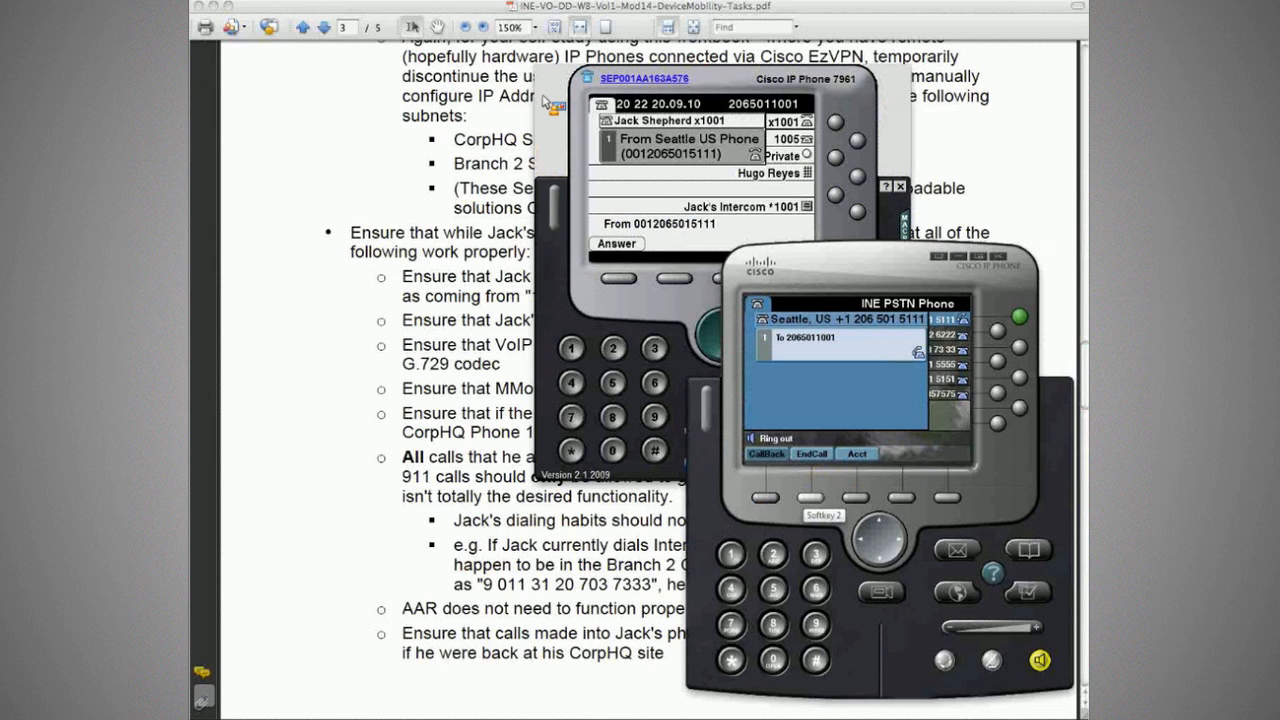
{"action": "left_click", "coordinate": [706, 307]}
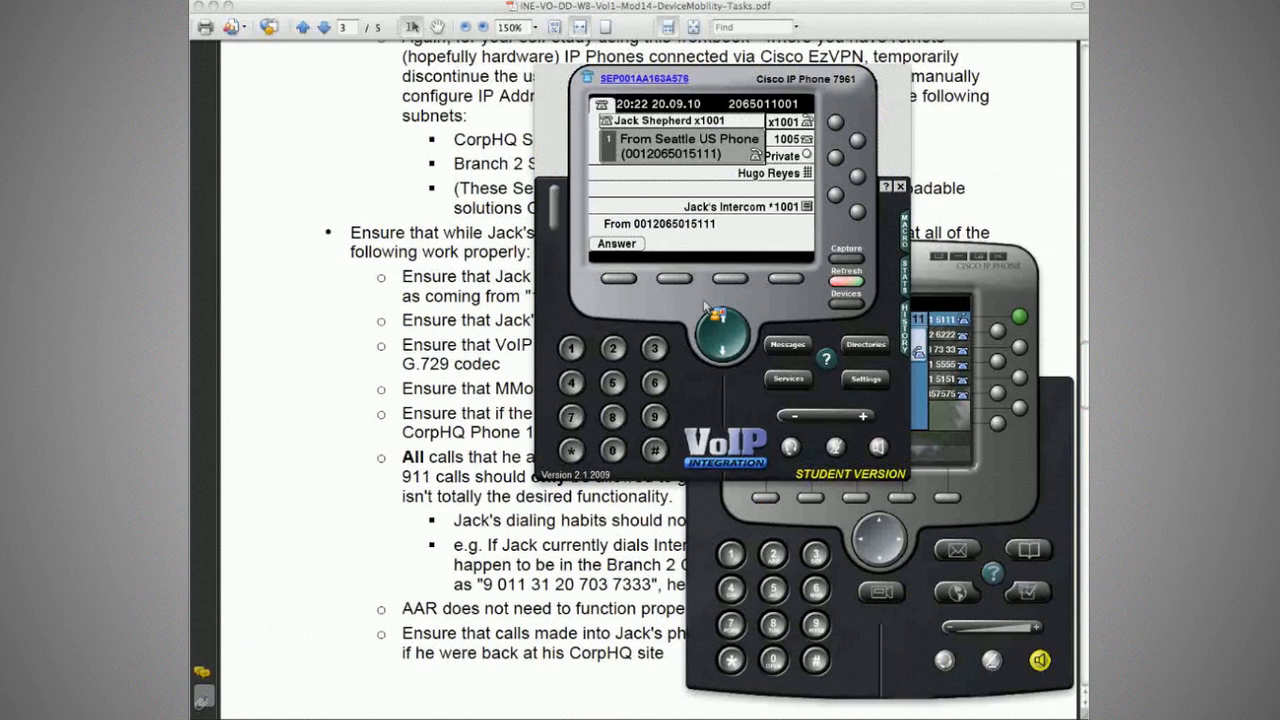
{"action": "left_click", "coordinate": [805, 505]}
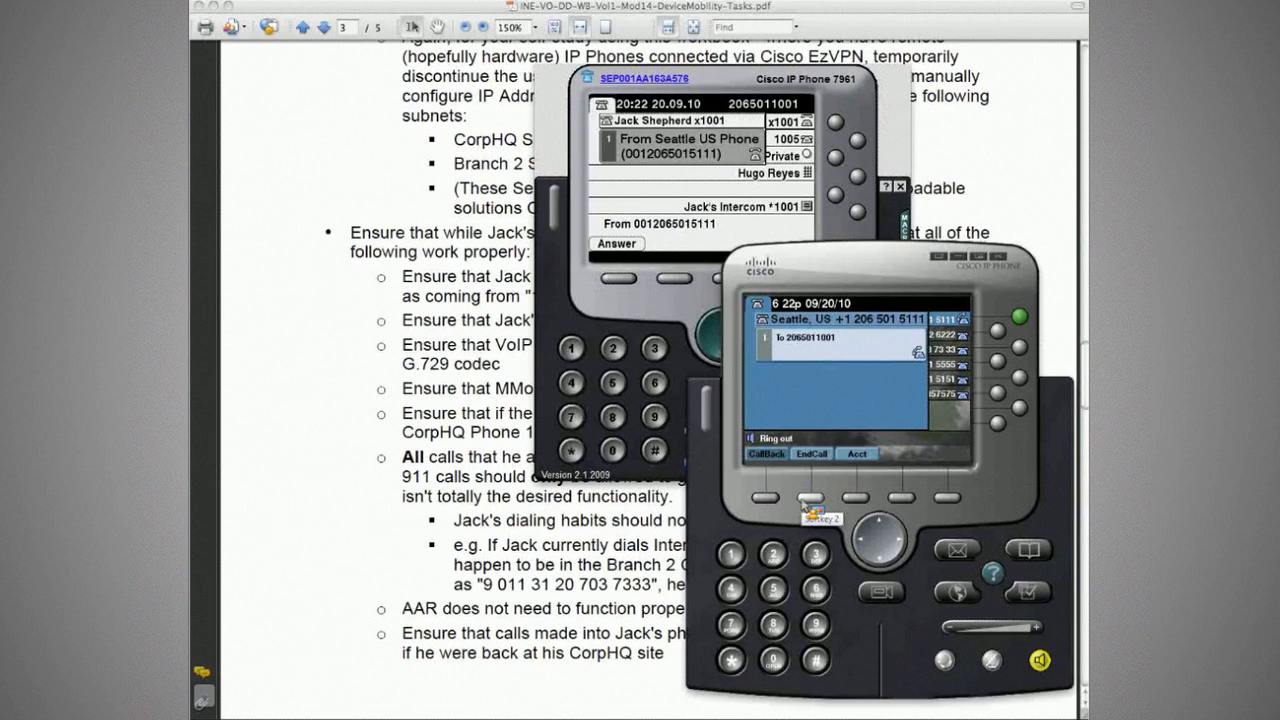
{"action": "left_click", "coordinate": [525, 243]}
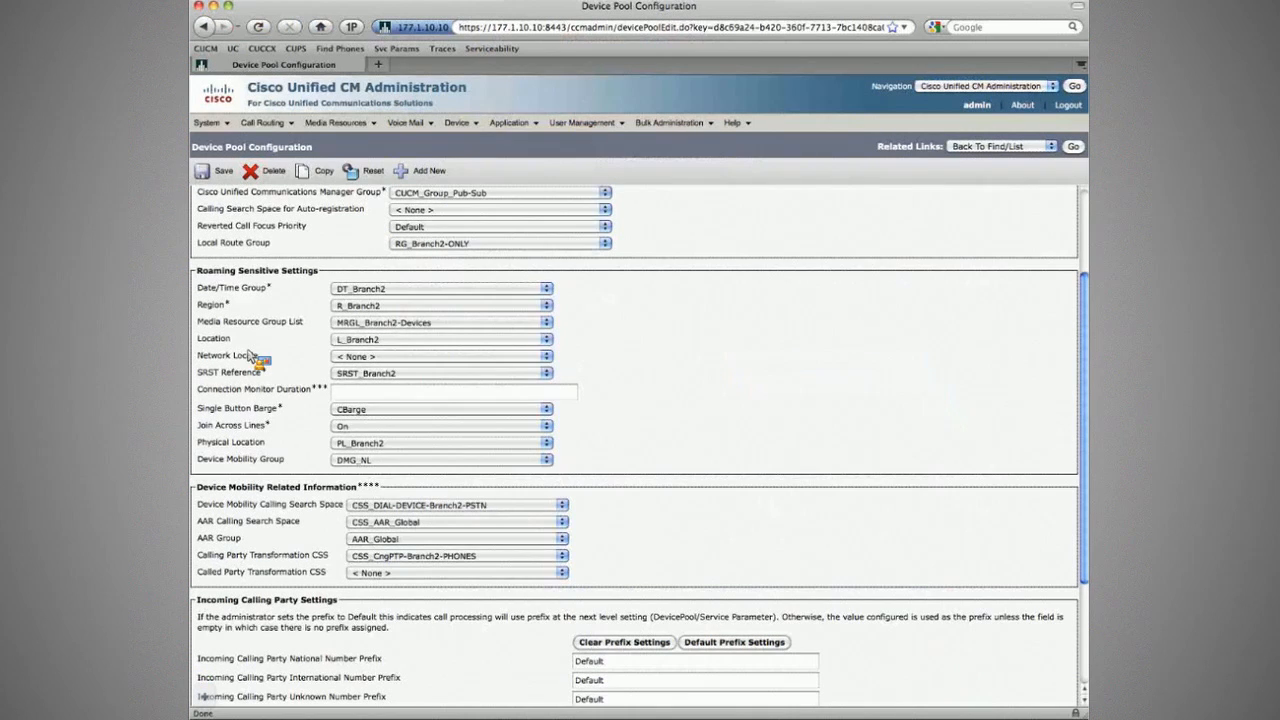
Step: Review DP_Branch2-Phones' mobility calling search space and Calling Party Transformation CSS settings
{"action": "scroll", "coordinate": [250, 355], "scroll_direction": "up", "scroll_amount": 3}
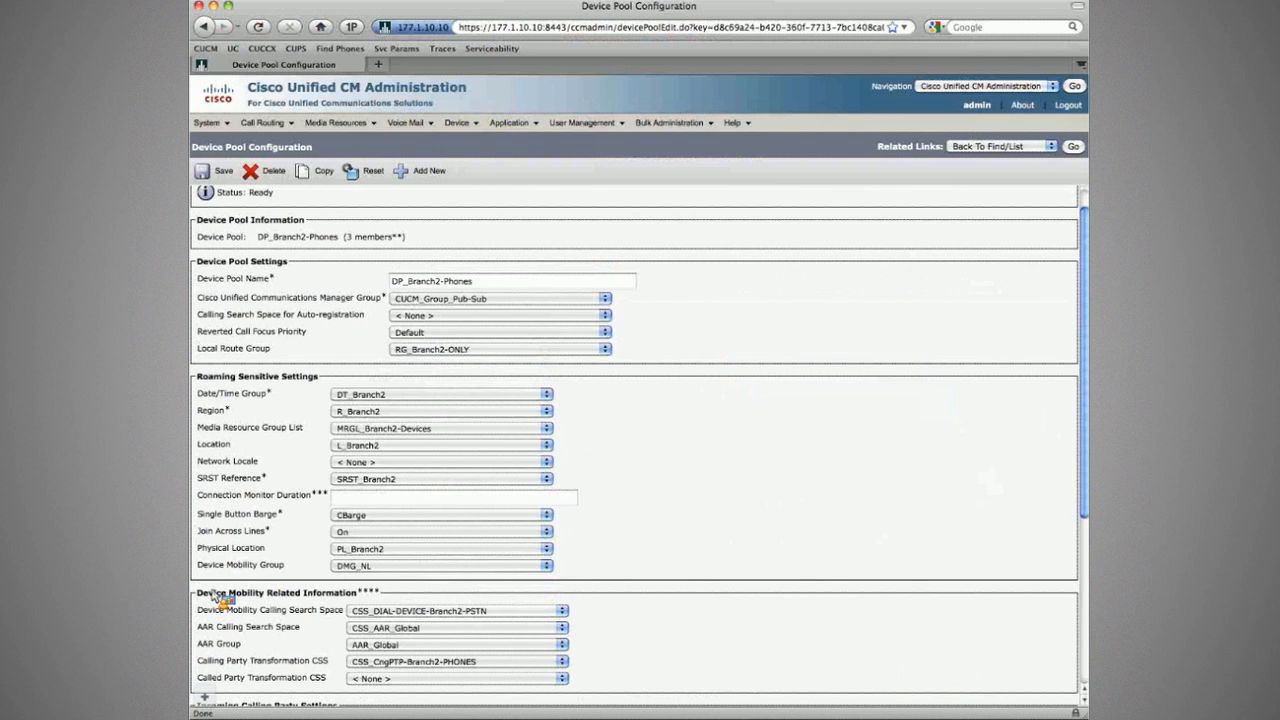
{"action": "scroll", "coordinate": [340, 643], "scroll_direction": "down", "scroll_amount": 1}
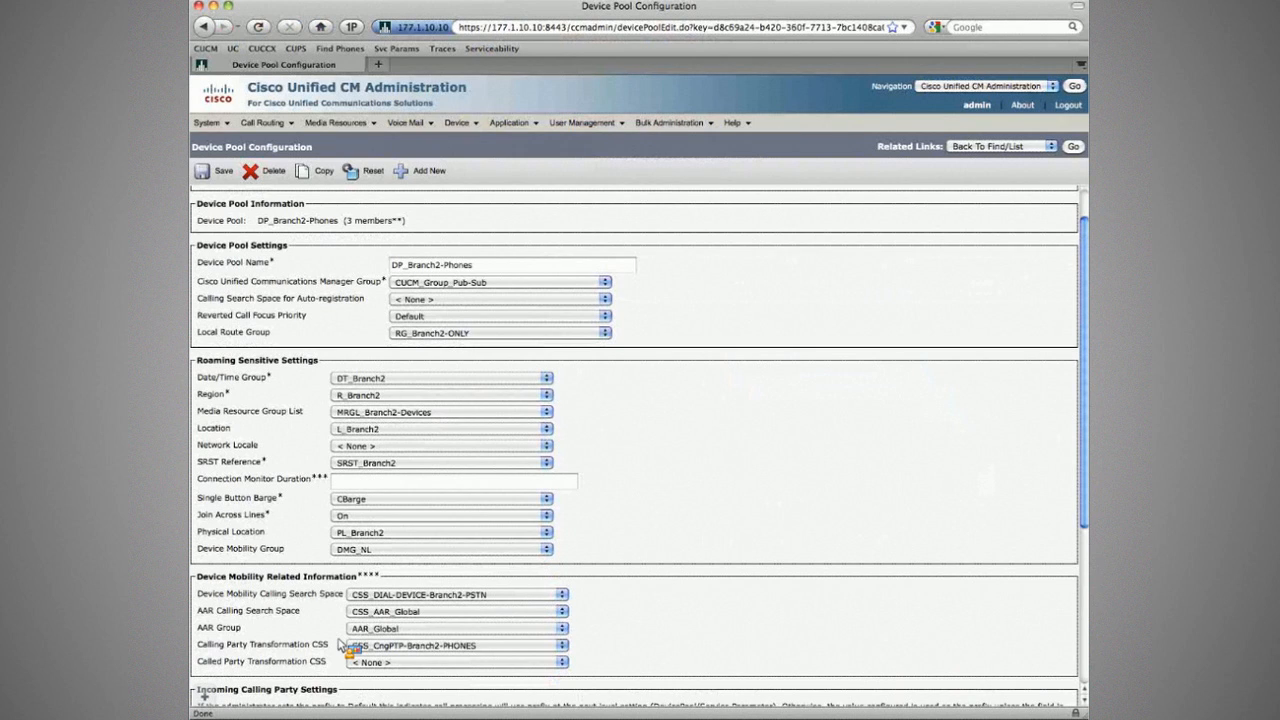
{"action": "left_click_drag", "start_coordinate": [343, 594], "coordinate": [226, 594]}
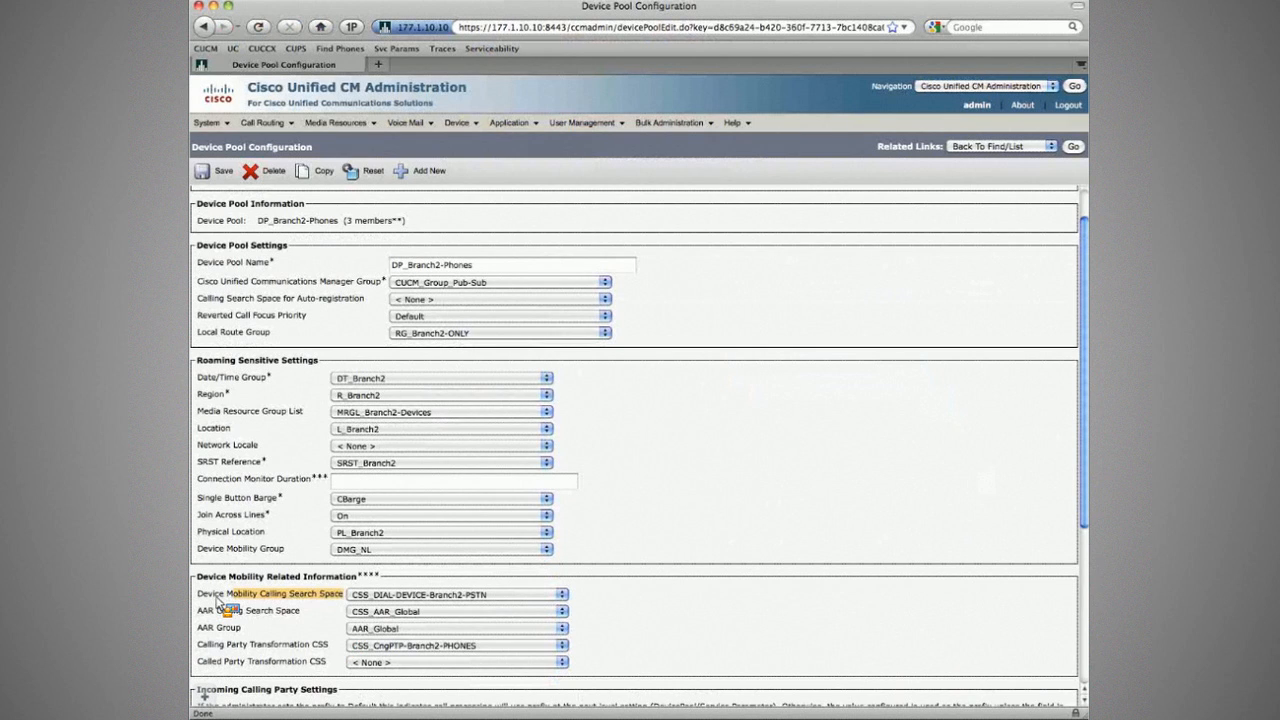
{"action": "left_click_drag", "start_coordinate": [217, 598], "coordinate": [198, 596]}
{"action": "left_click_drag", "start_coordinate": [198, 645], "coordinate": [328, 644]}
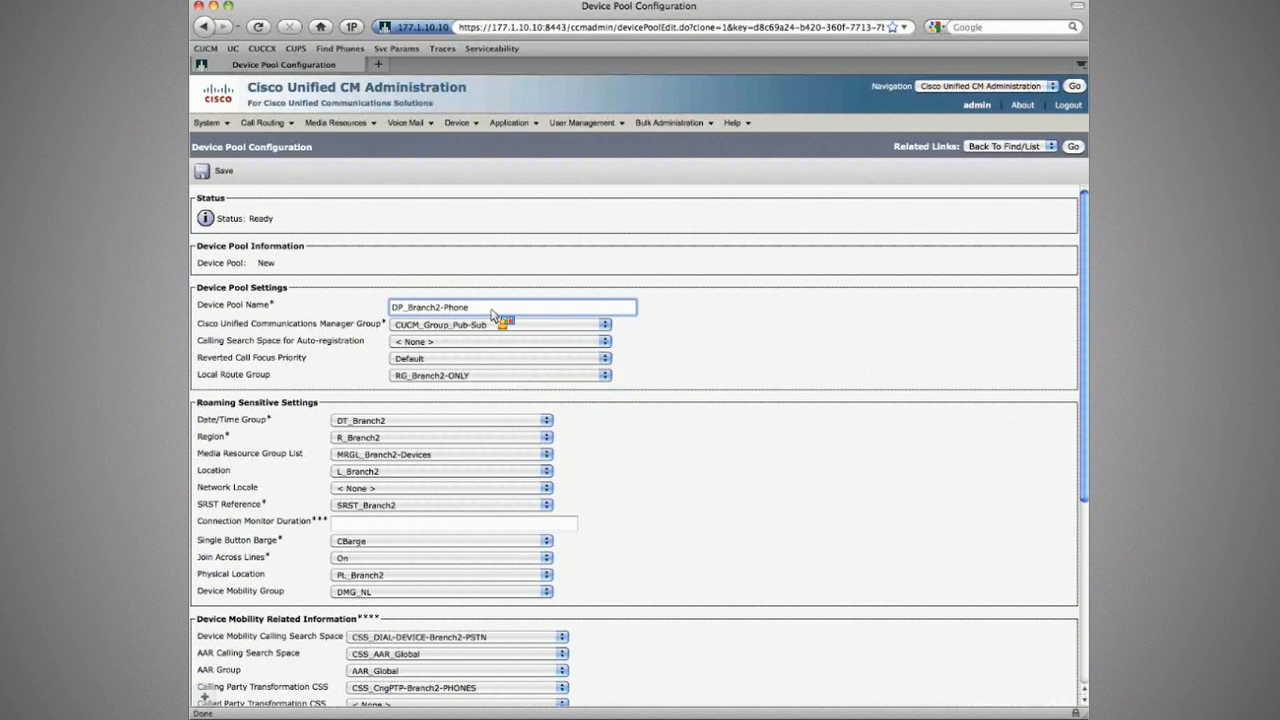
Step: Rename the copied device pool to DP_Branch2-CorpHQ_PH-DM
{"action": "type", "text": "Chro"}
{"action": "key", "text": "BackSpace"}
{"action": "key", "text": "BackSpace"}
{"action": "key", "text": "BackSpace"}
{"action": "key", "text": "Delete"}
{"action": "key", "text": "Delete"}
{"action": "key", "text": "Delete"}
{"action": "key", "text": "Delete"}
{"action": "key", "text": "Delete"}
{"action": "type", "text": "orpHQPh"}
{"action": "type", "text": "H-"}
Step: Set Calling Party Transformation CSS to CSS_CngPTP-CorpHQ-PHONES and save the device pool
{"action": "scroll", "coordinate": [418, 295], "scroll_direction": "down", "scroll_amount": 1}
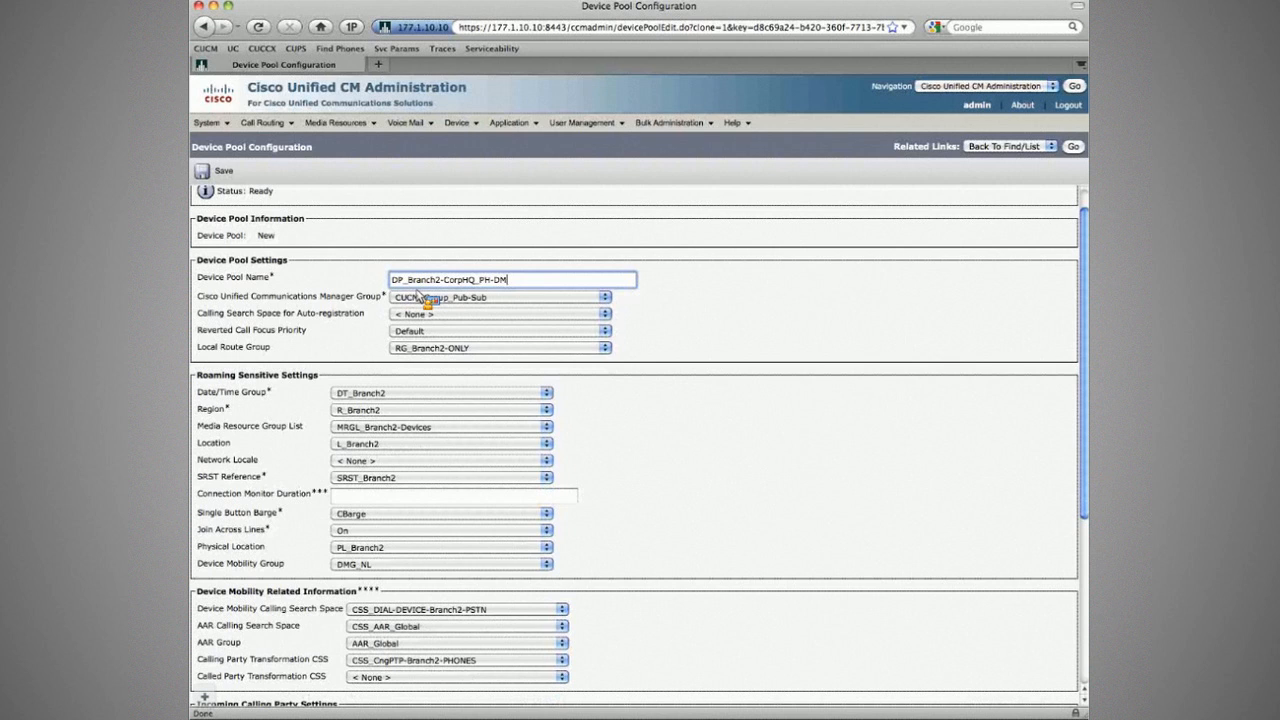
{"action": "scroll", "coordinate": [440, 664], "scroll_direction": "down", "scroll_amount": 1}
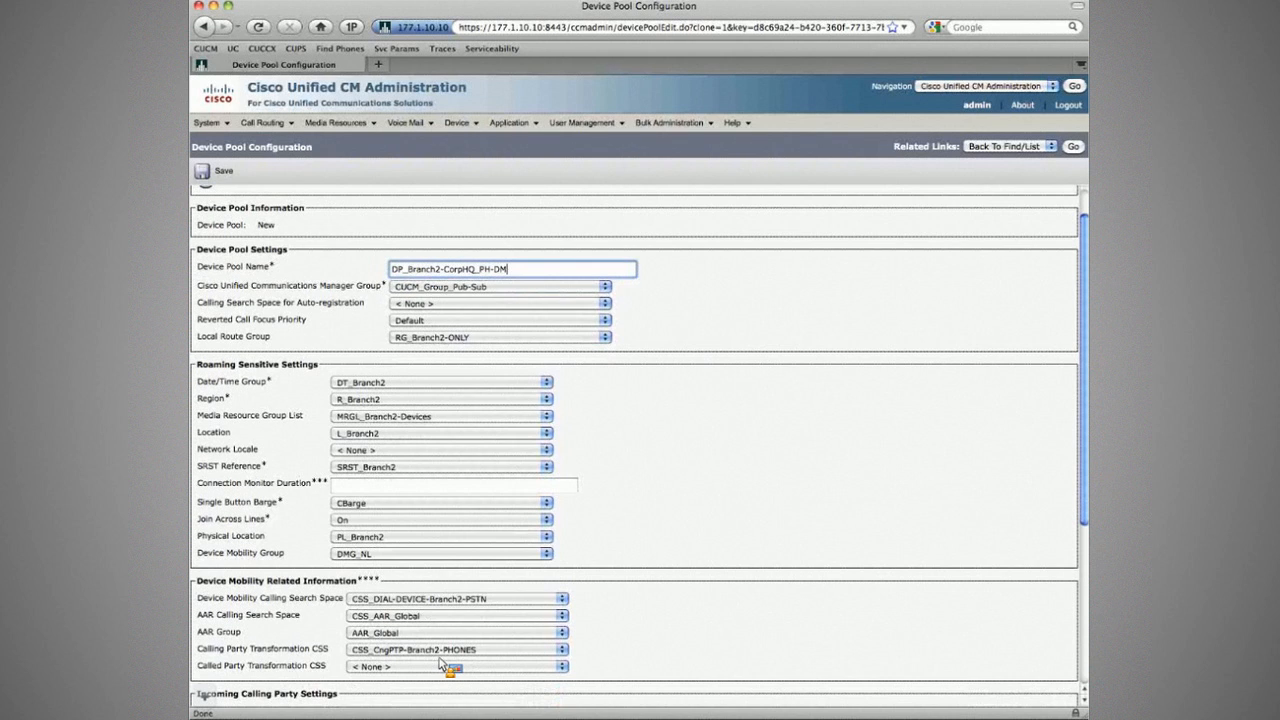
{"action": "left_click", "coordinate": [440, 650]}
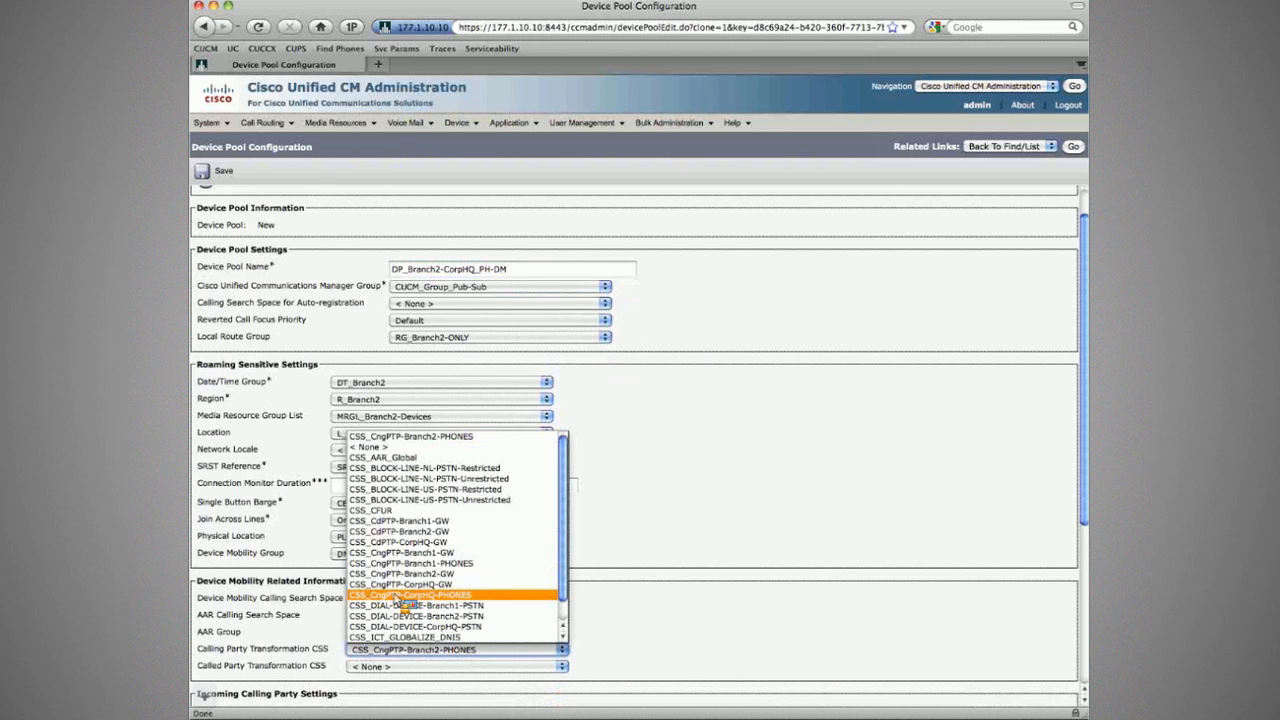
{"action": "left_click", "coordinate": [403, 595]}
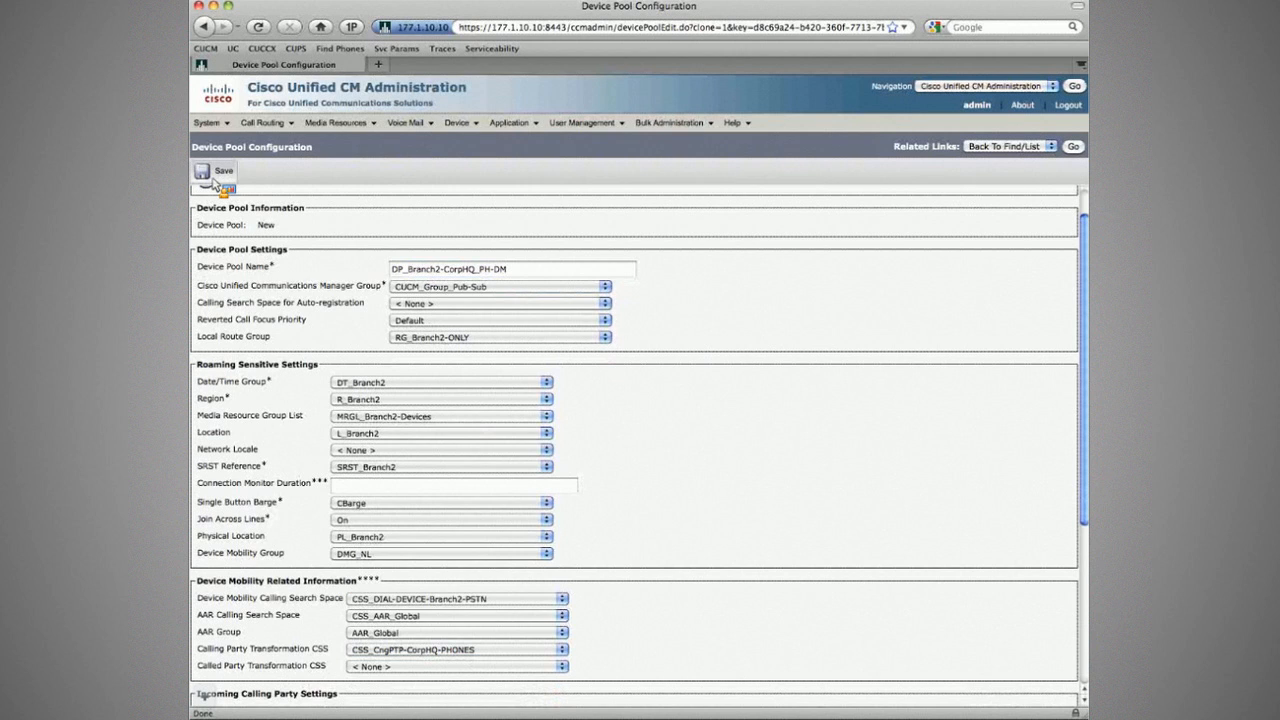
{"action": "left_click", "coordinate": [213, 180]}
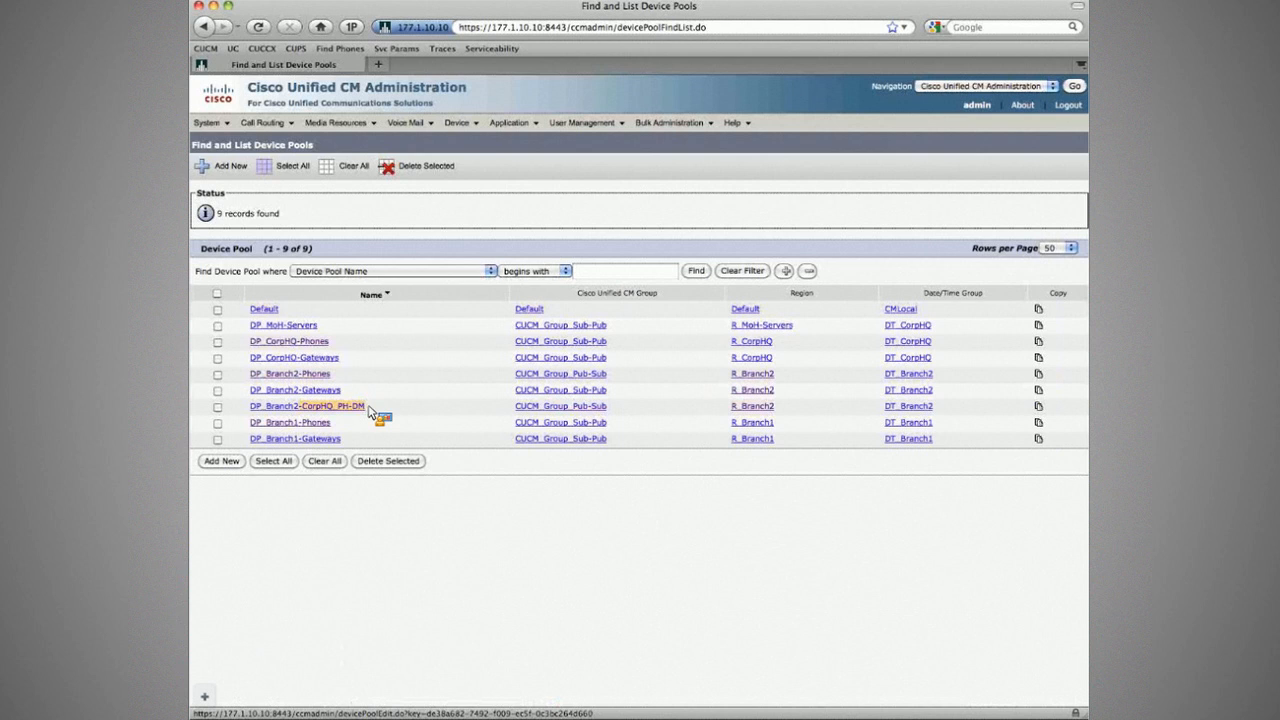
Step: In DMI_Branch2-Phones-VVLAN-DD-Class, replace DP_Branch2-Phones with DP_Branch2-CorpHQ_PH-DM as the selected device pool
{"action": "mouse_move", "coordinate": [211, 123]}
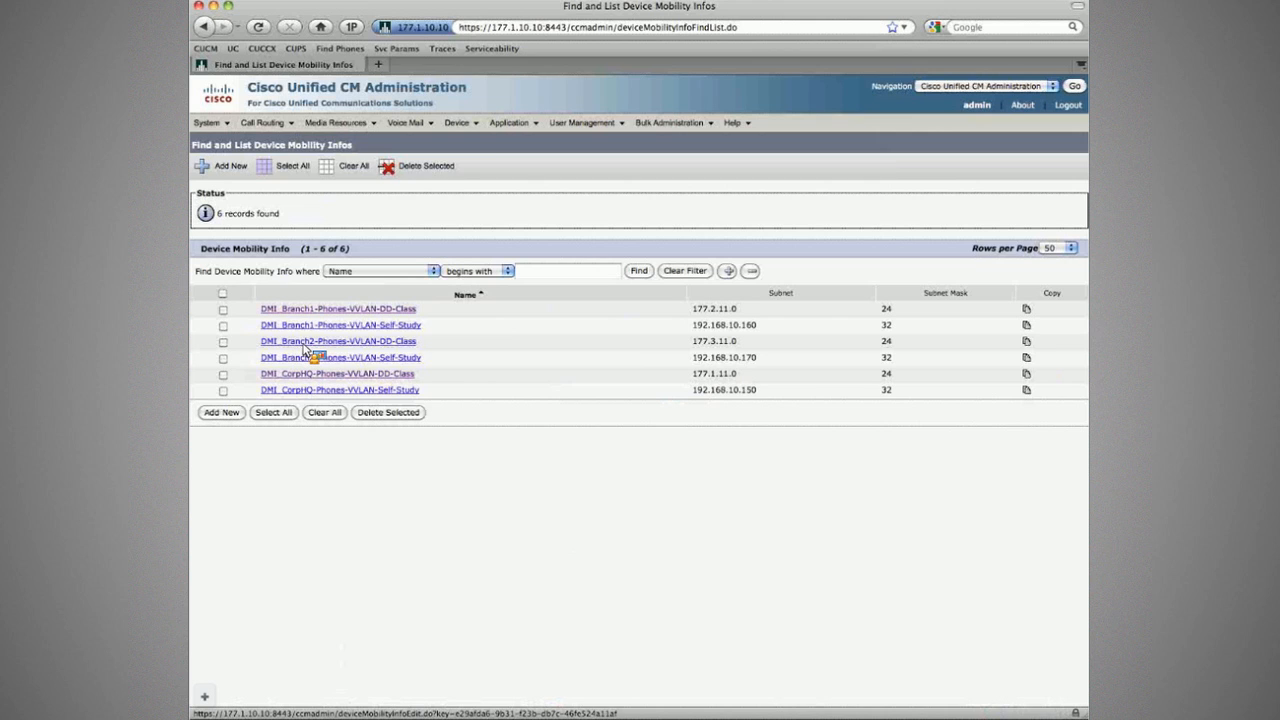
{"action": "left_click", "coordinate": [306, 343]}
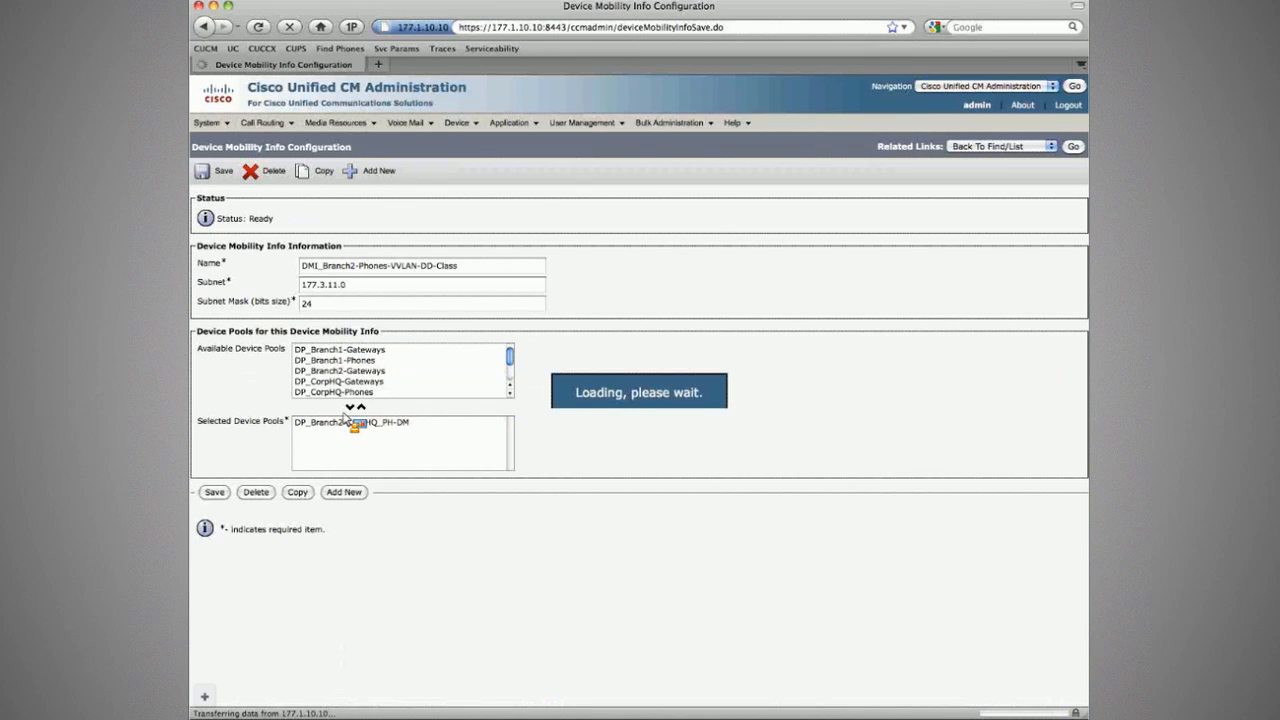
{"action": "left_click", "coordinate": [366, 381]}
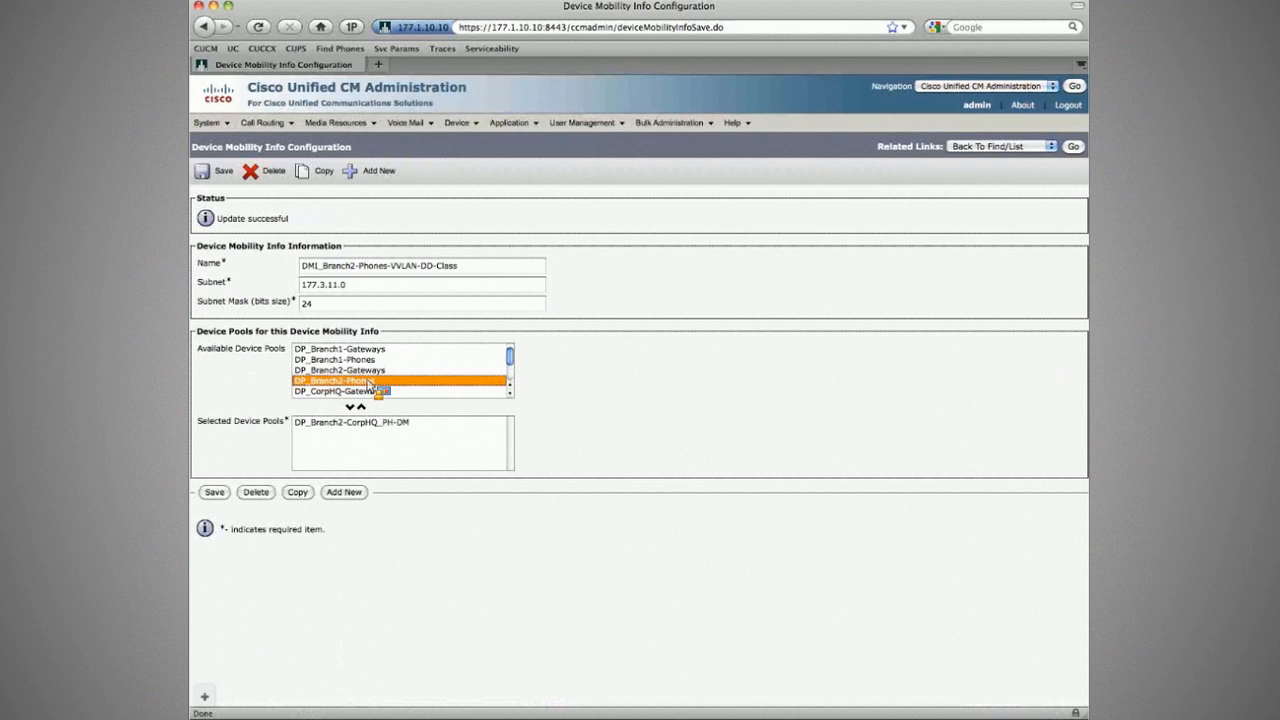
{"action": "key", "text": "super+Tab"}
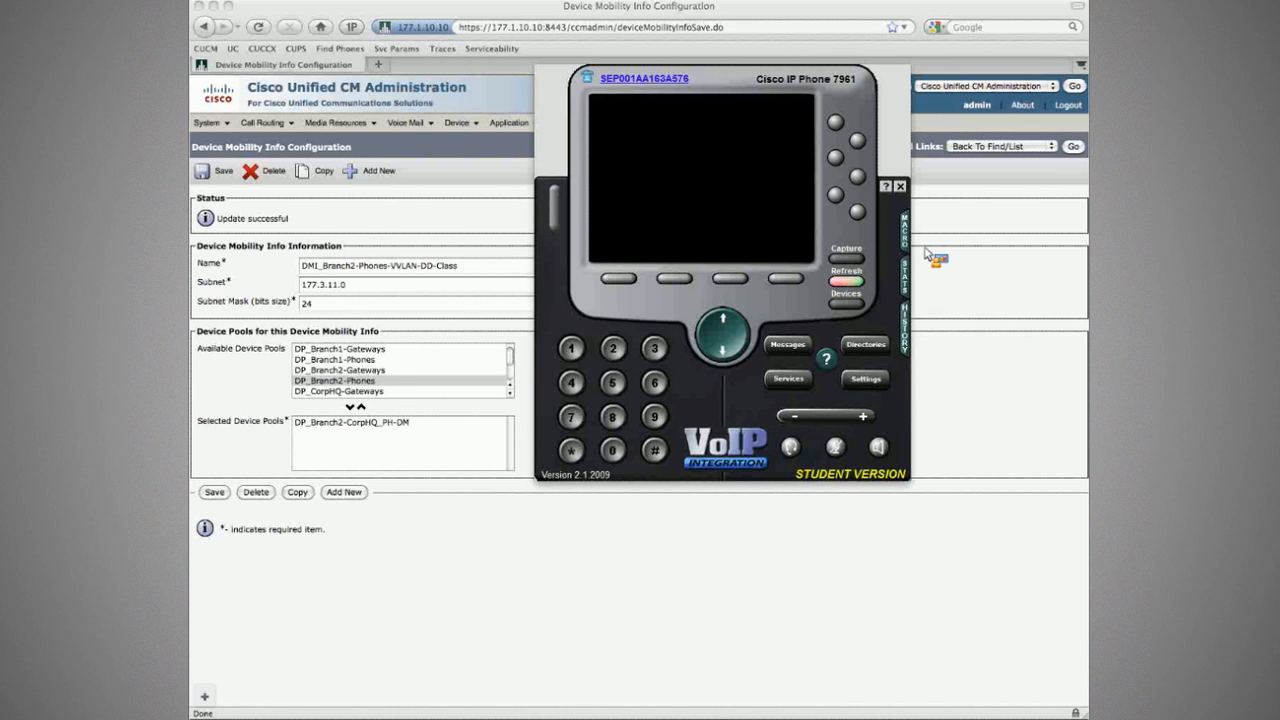
{"action": "key", "text": "super+Tab"}
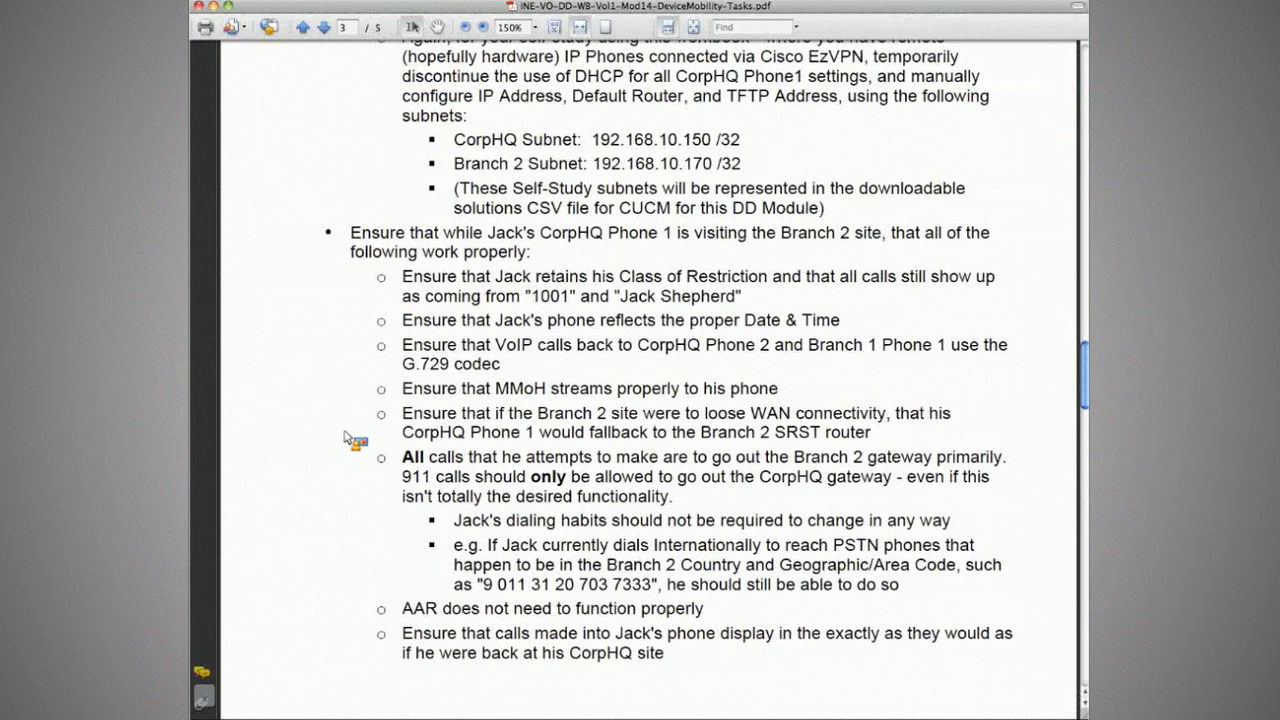
{"action": "key", "text": "super+Tab"}
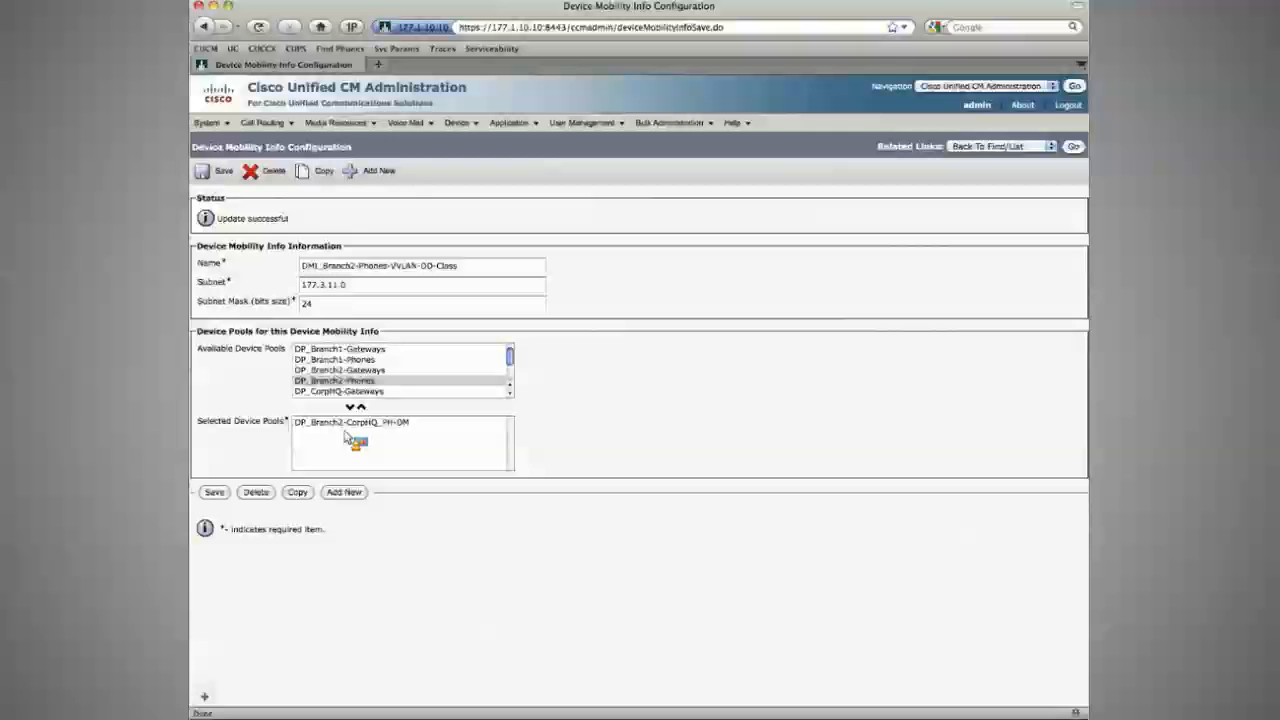
{"action": "key", "text": "super+Tab"}
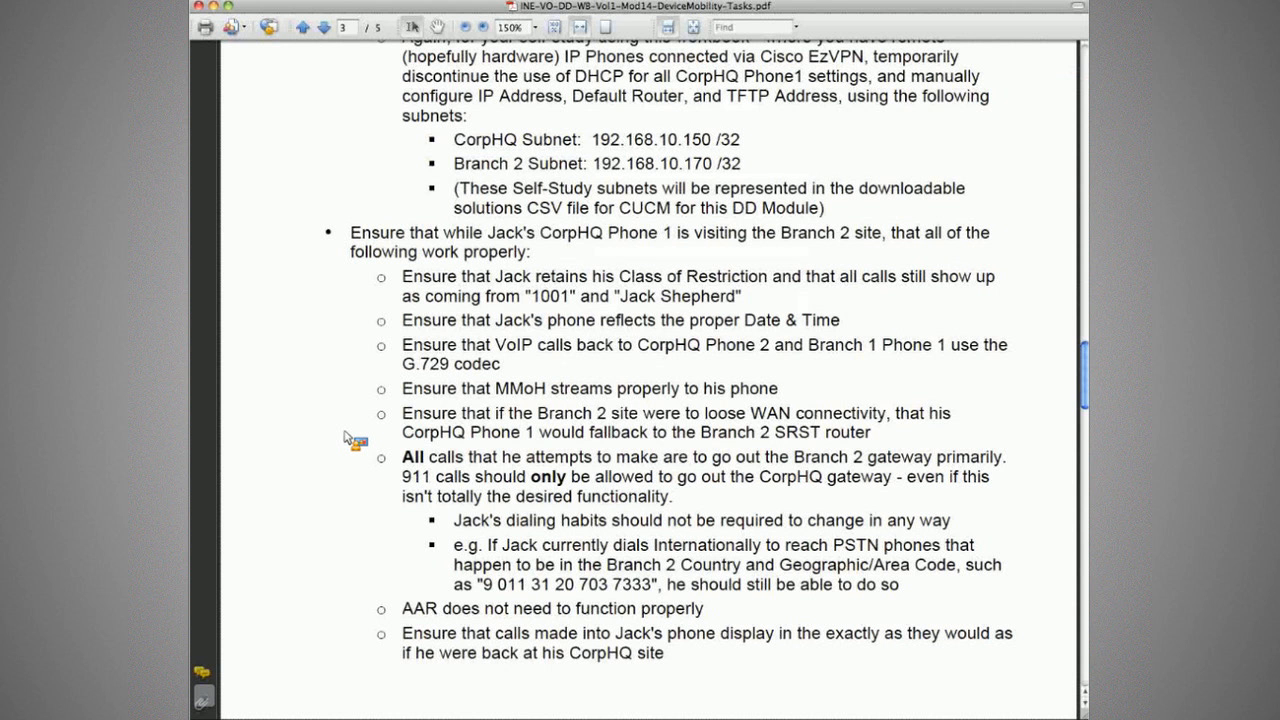
{"action": "key", "text": "super+Tab"}
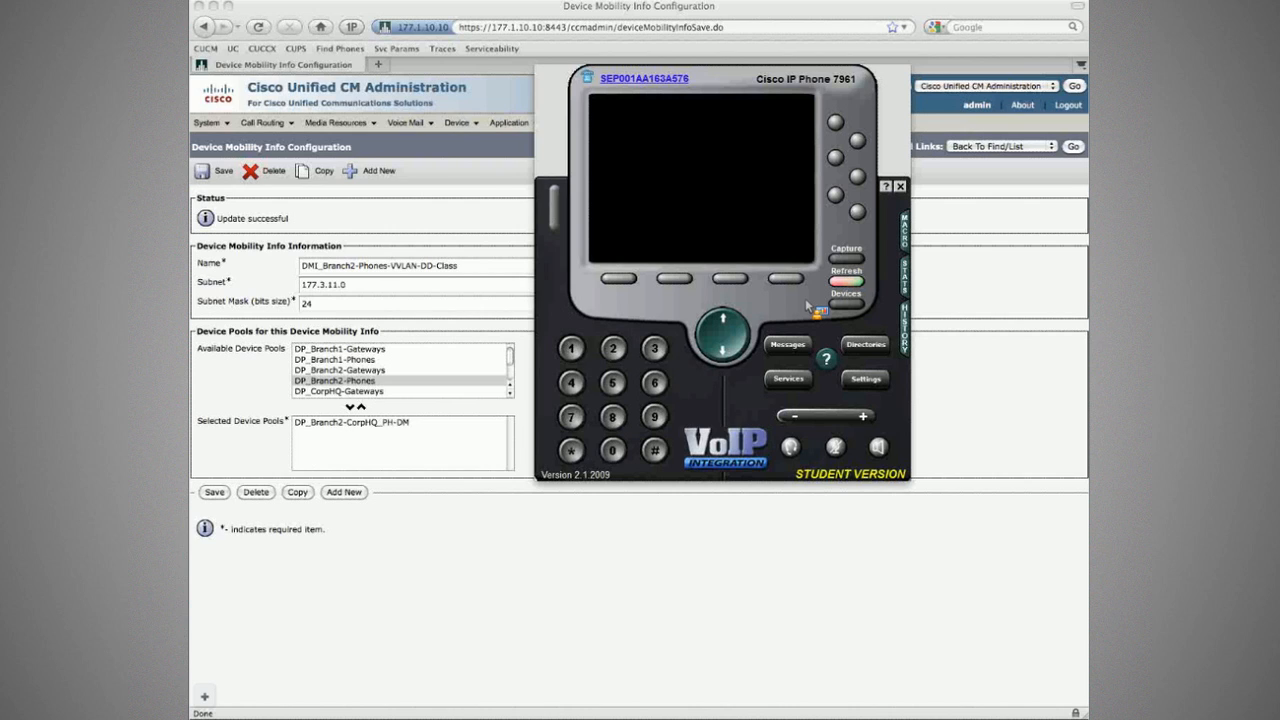
Step: Take control of CorpHQ Phone1 at extension 1001 in the softphone simulator
{"action": "left_click", "coordinate": [840, 304]}
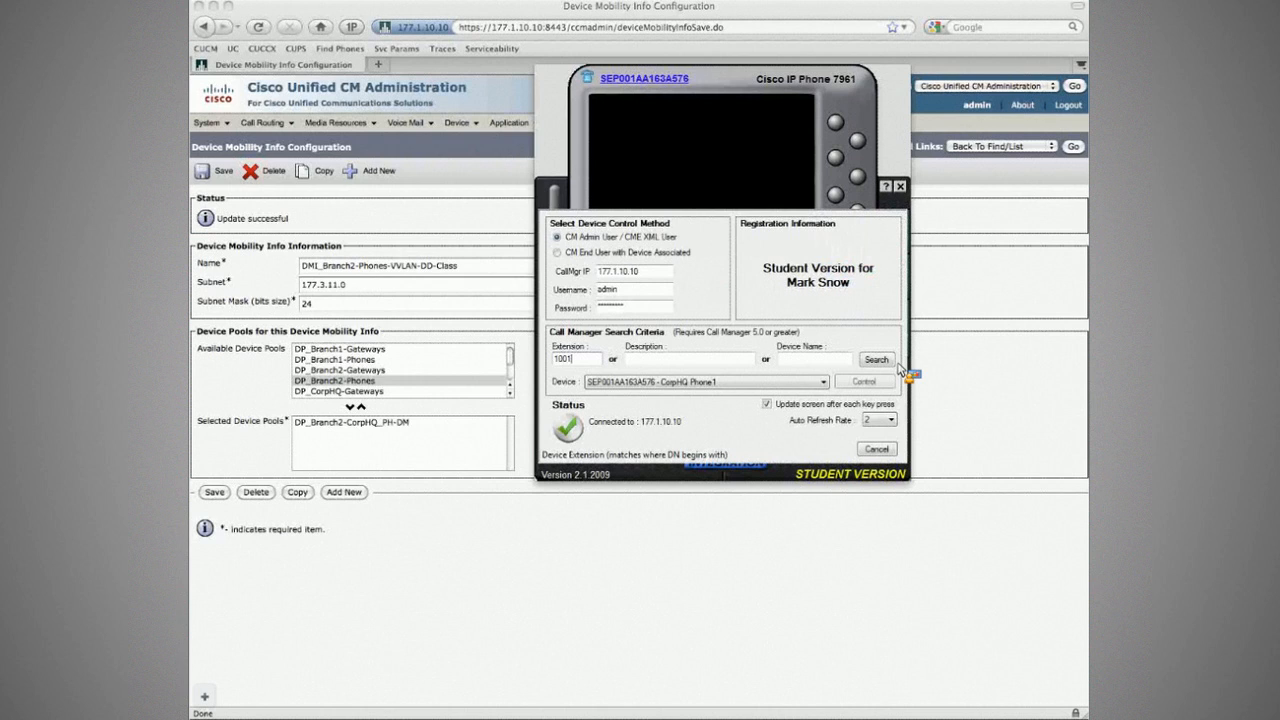
{"action": "left_click", "coordinate": [877, 360]}
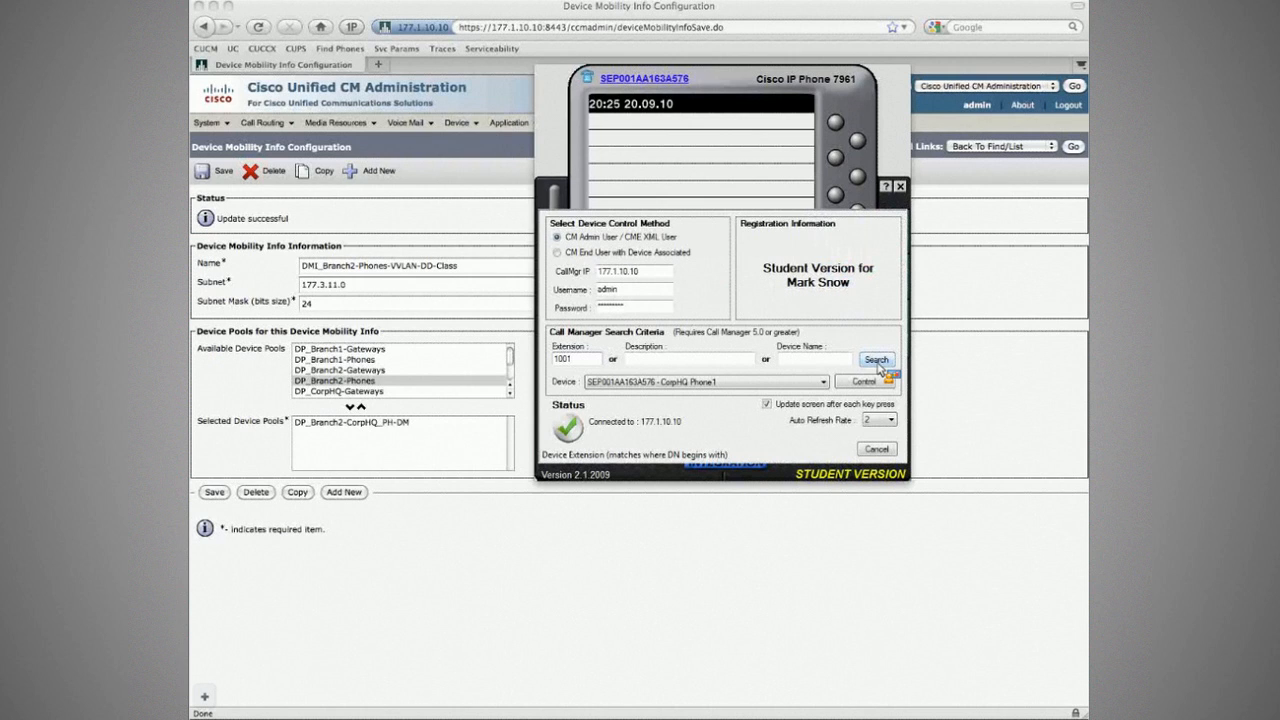
{"action": "left_click", "coordinate": [878, 448]}
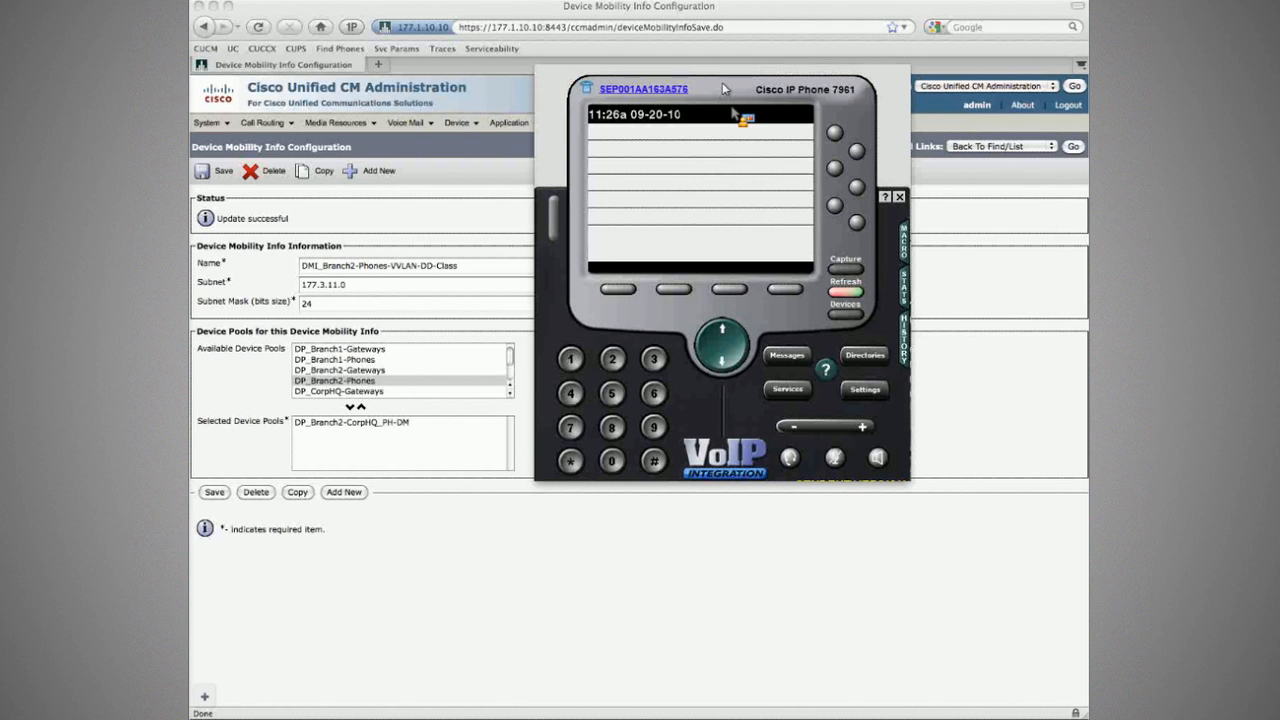
{"action": "left_click_drag", "start_coordinate": [722, 84], "coordinate": [866, 188]}
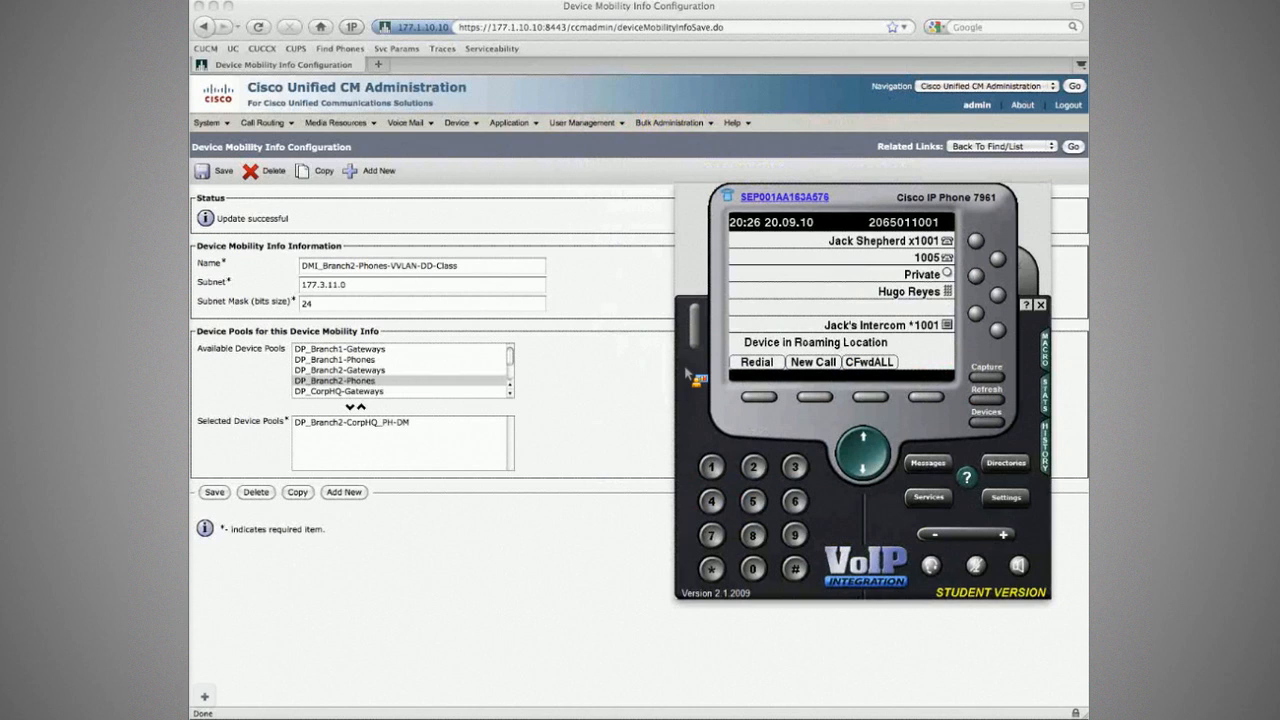
Step: Place and end Seattle and Amsterdam test calls to the roaming CorpHQ phone
{"action": "left_click_drag", "start_coordinate": [877, 203], "coordinate": [632, 68]}
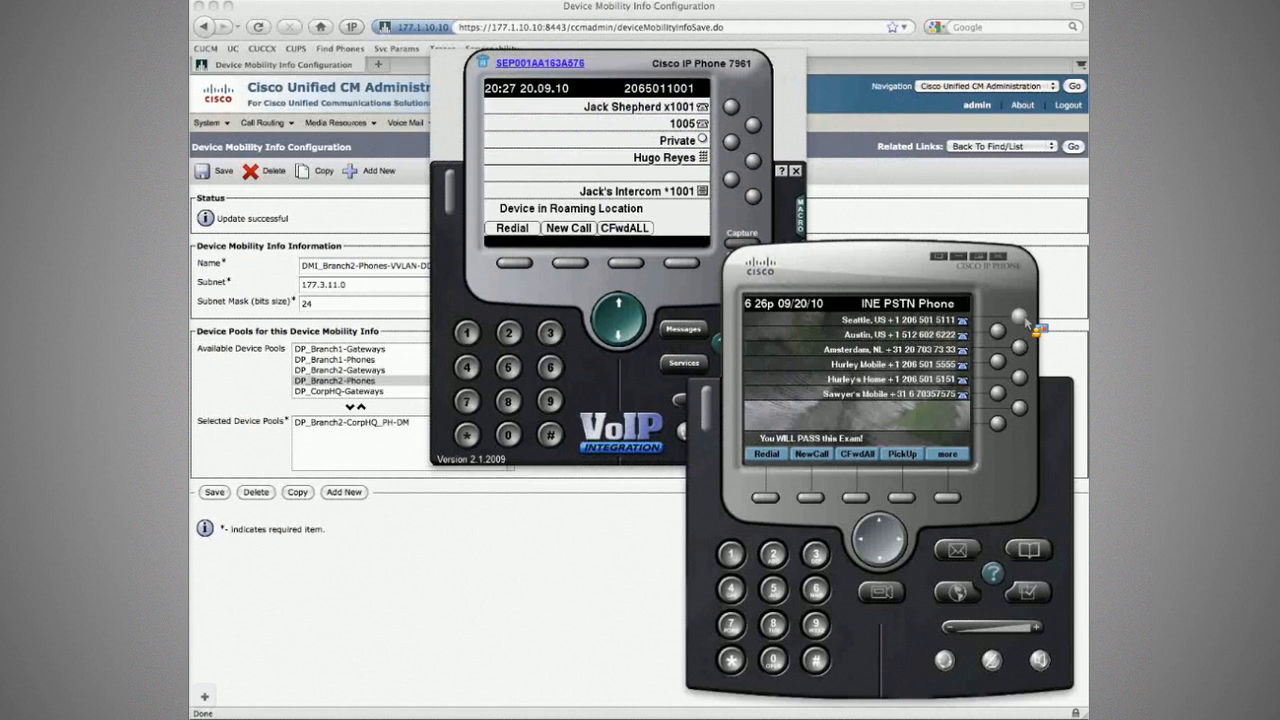
{"action": "left_click", "coordinate": [1020, 317]}
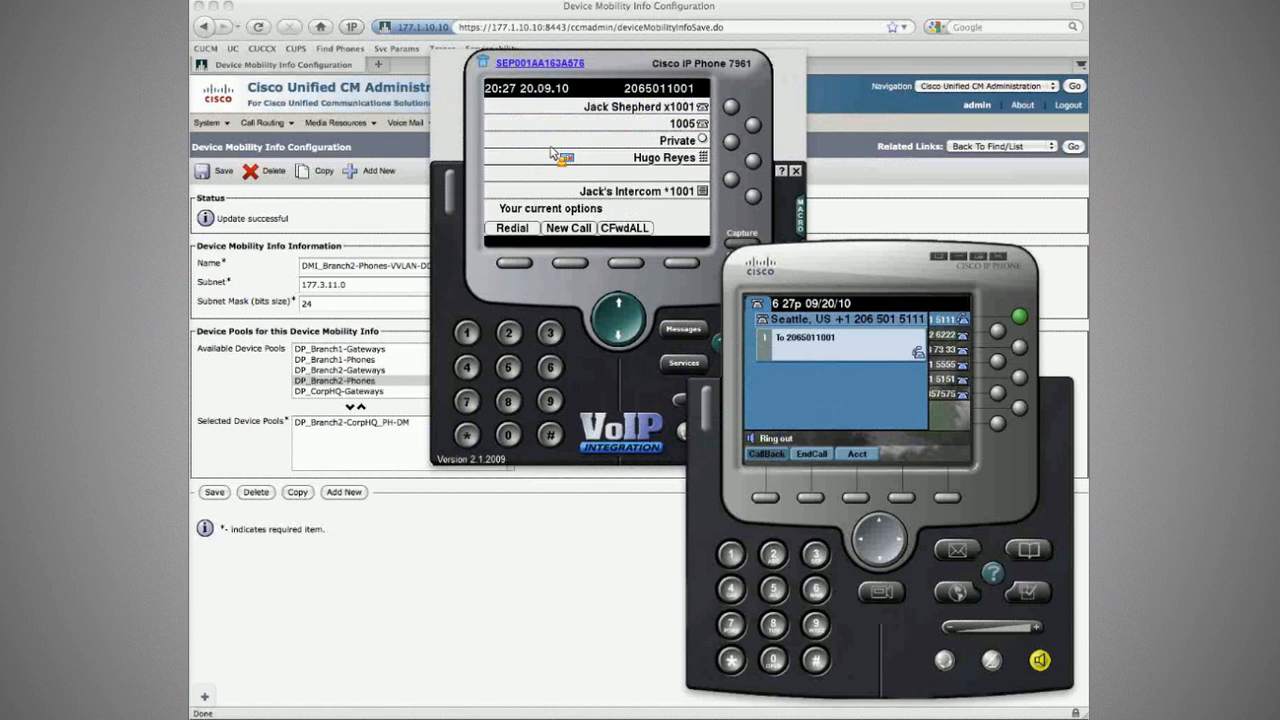
{"action": "left_click", "coordinate": [790, 453]}
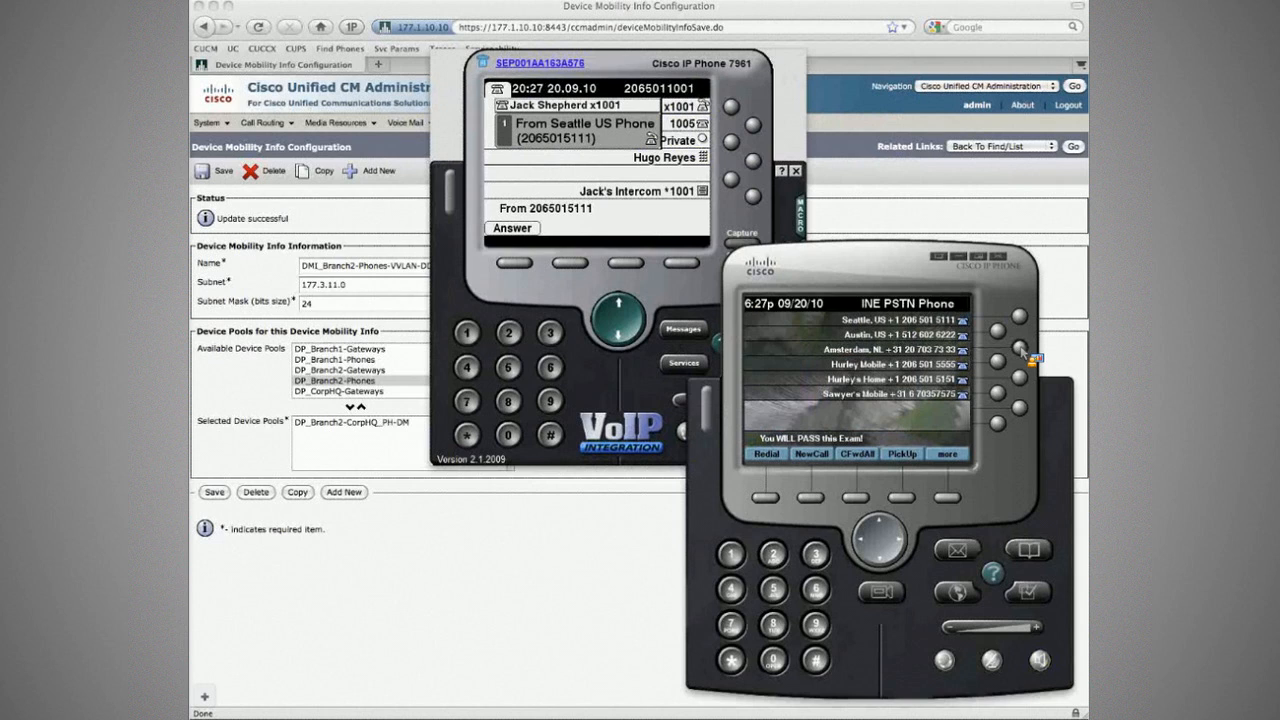
{"action": "left_click", "coordinate": [1019, 347]}
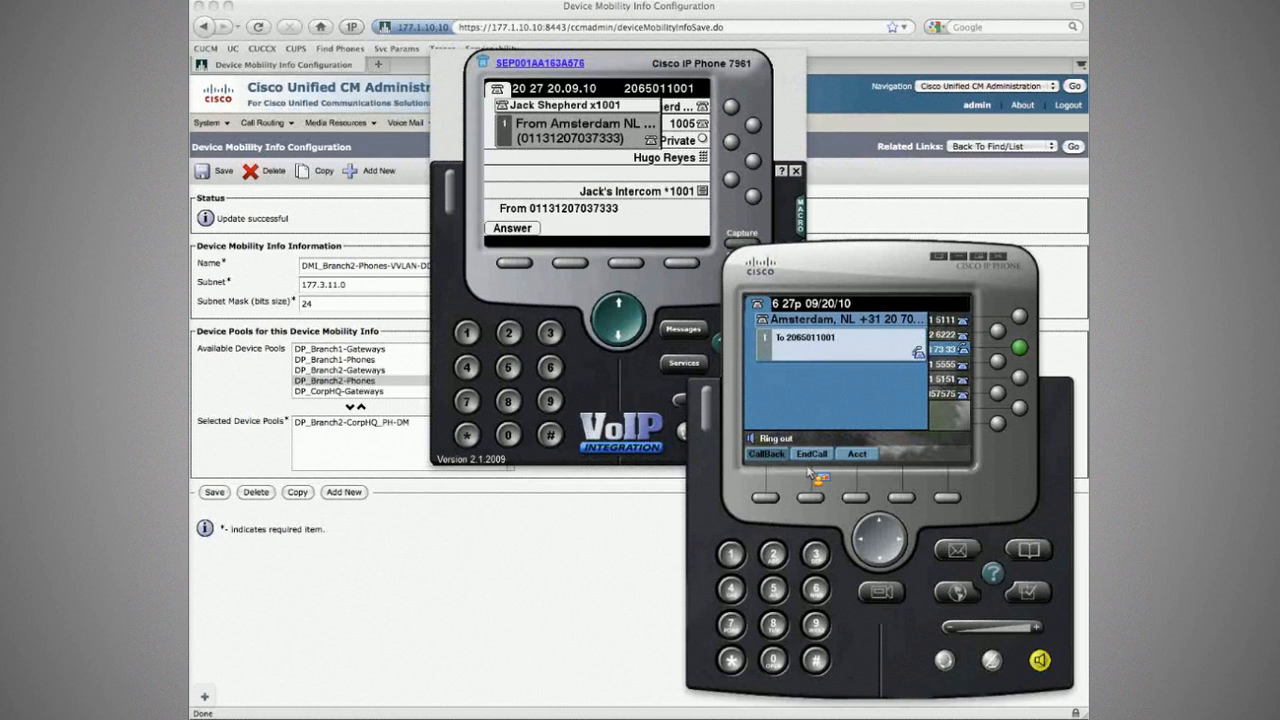
{"action": "left_click", "coordinate": [810, 499]}
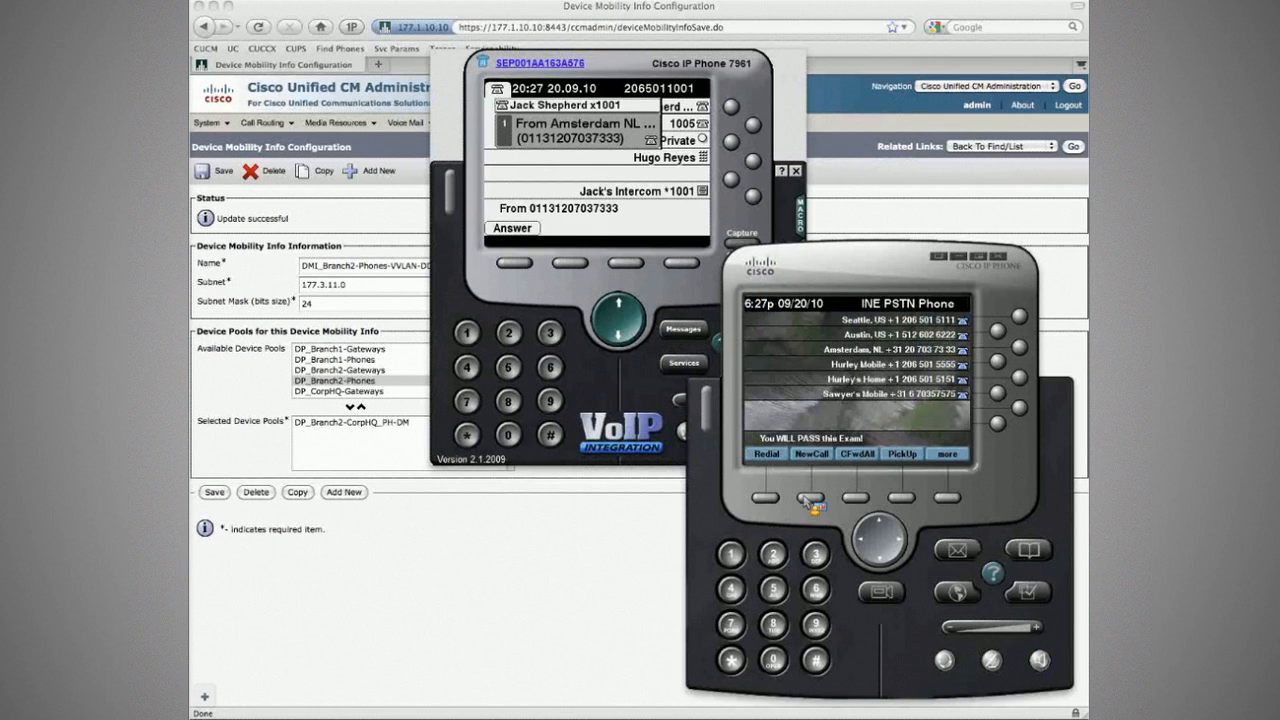
{"action": "key", "text": "super+Tab"}
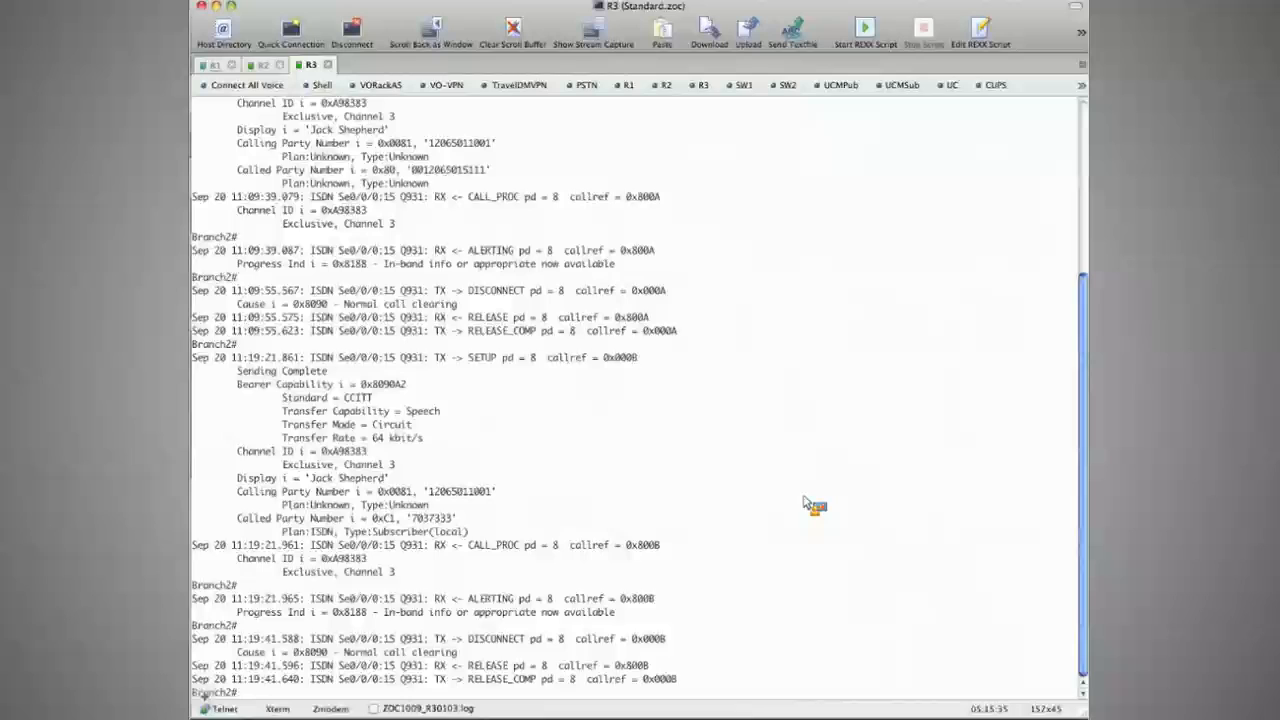
Step: Clear R3's call debug output to a fresh Branch2# prompt in ZOC
{"action": "key", "text": "super+k"}
{"action": "key", "text": "Return"}
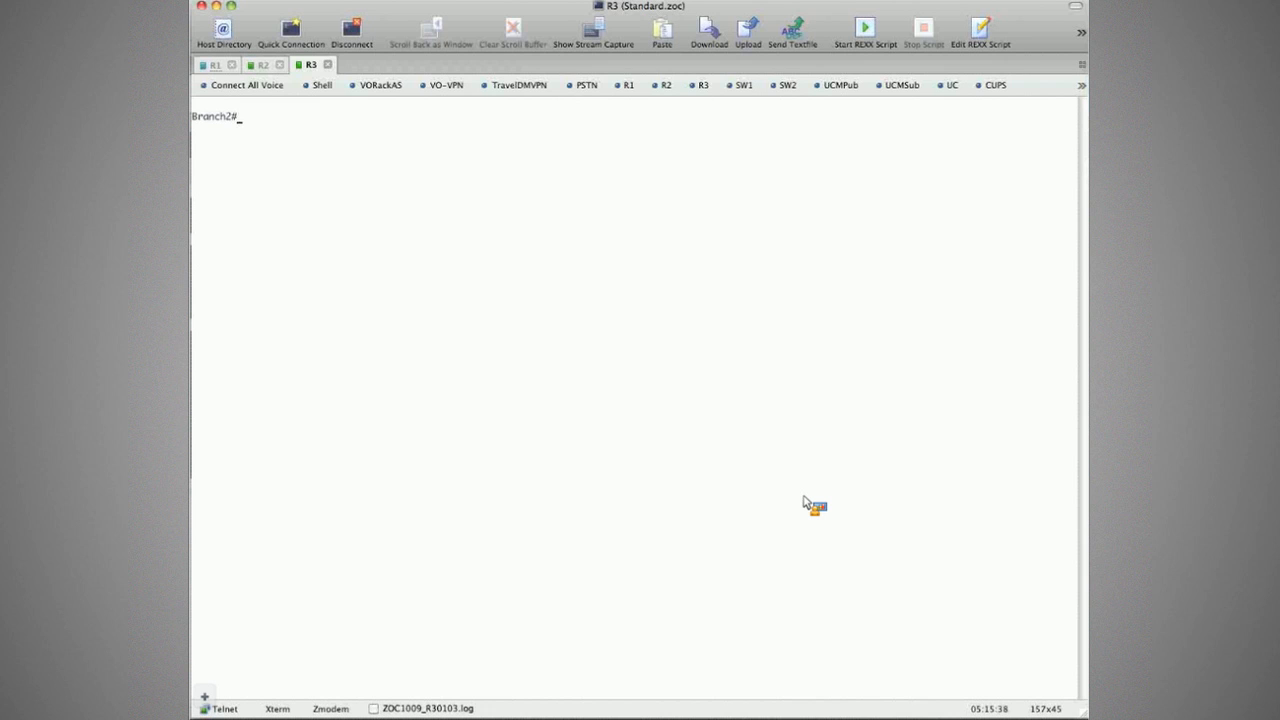
{"action": "key", "text": "ctrl+shift+Tab"}
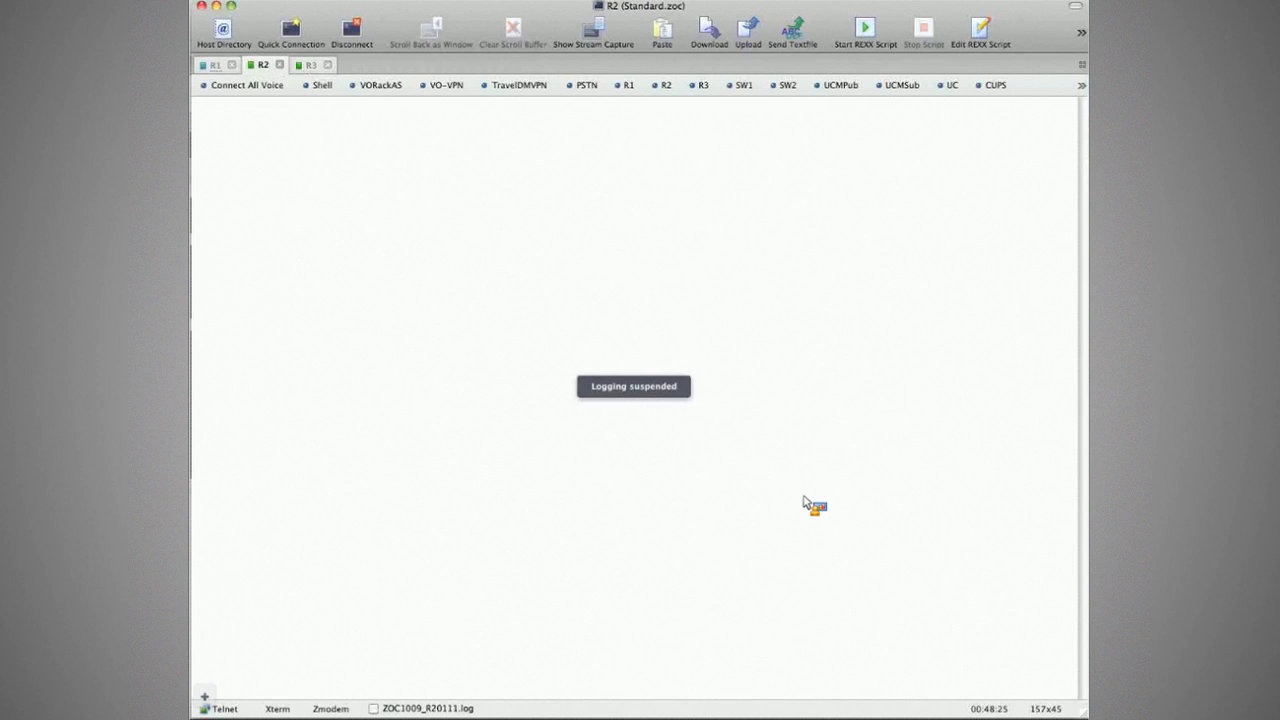
{"action": "key", "text": "ctrl+Tab"}
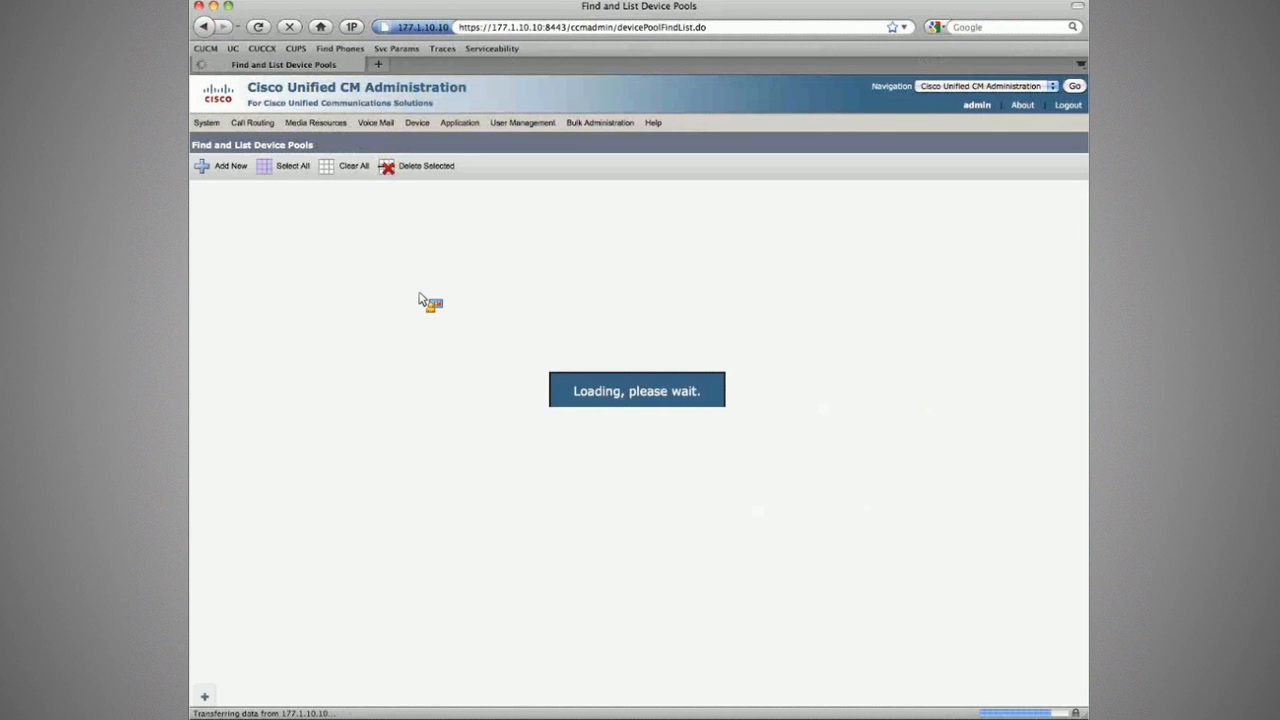
Step: Open device pool DP_Branch2-CorpHQ_PH-DM and point out its Calling Party Transformation CSS, CSS_CngPTP-CorpHQ-PHONES
{"action": "left_click", "coordinate": [325, 422]}
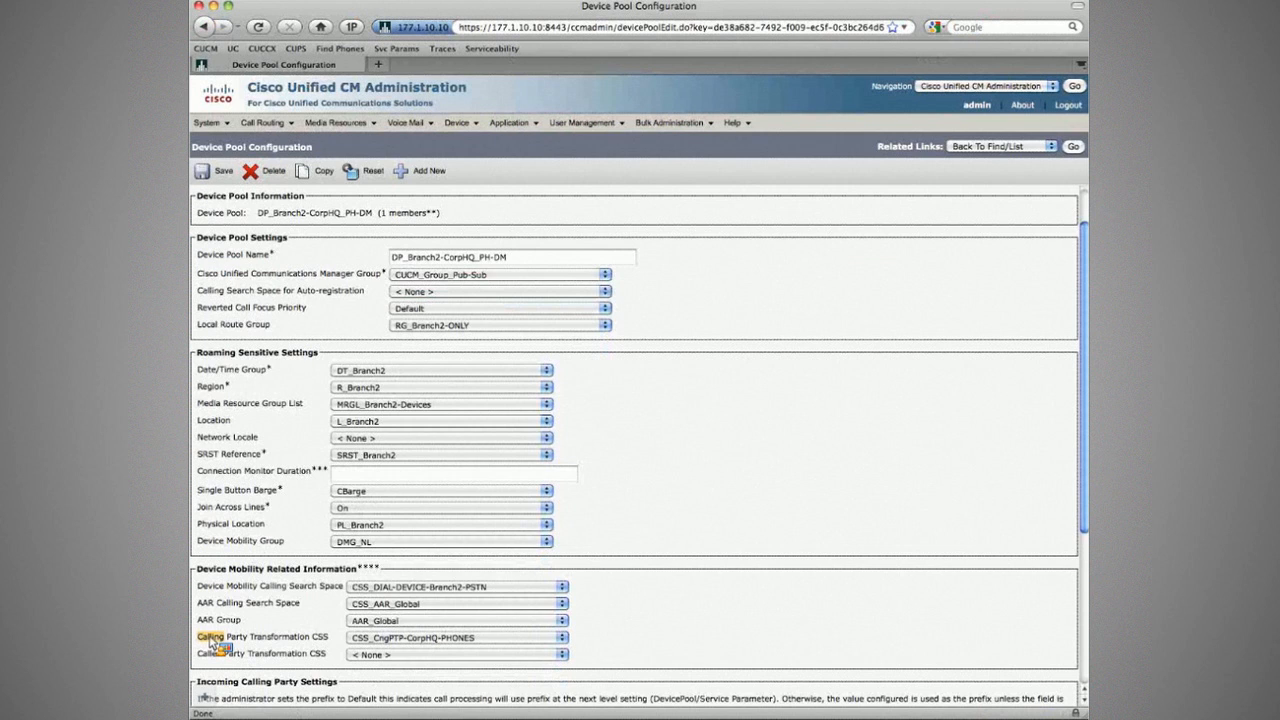
{"action": "left_click_drag", "start_coordinate": [212, 640], "coordinate": [334, 644]}
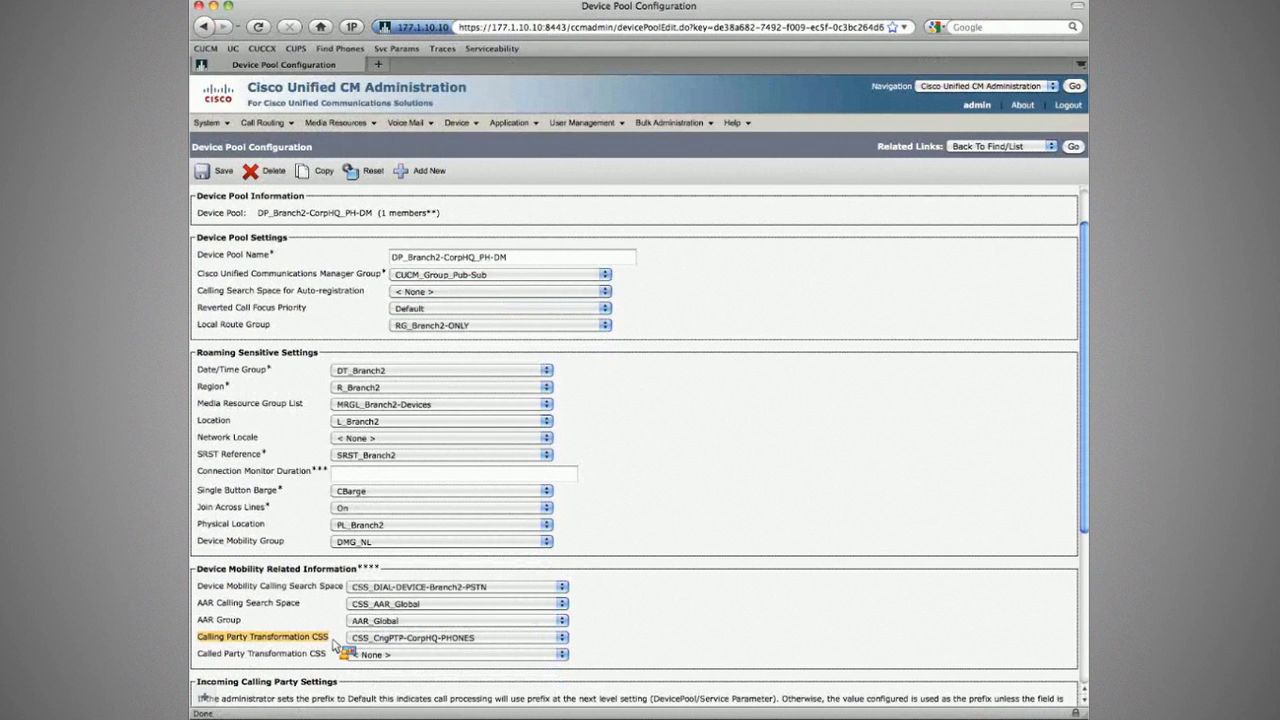
{"action": "left_click_drag", "start_coordinate": [334, 645], "coordinate": [643, 600]}
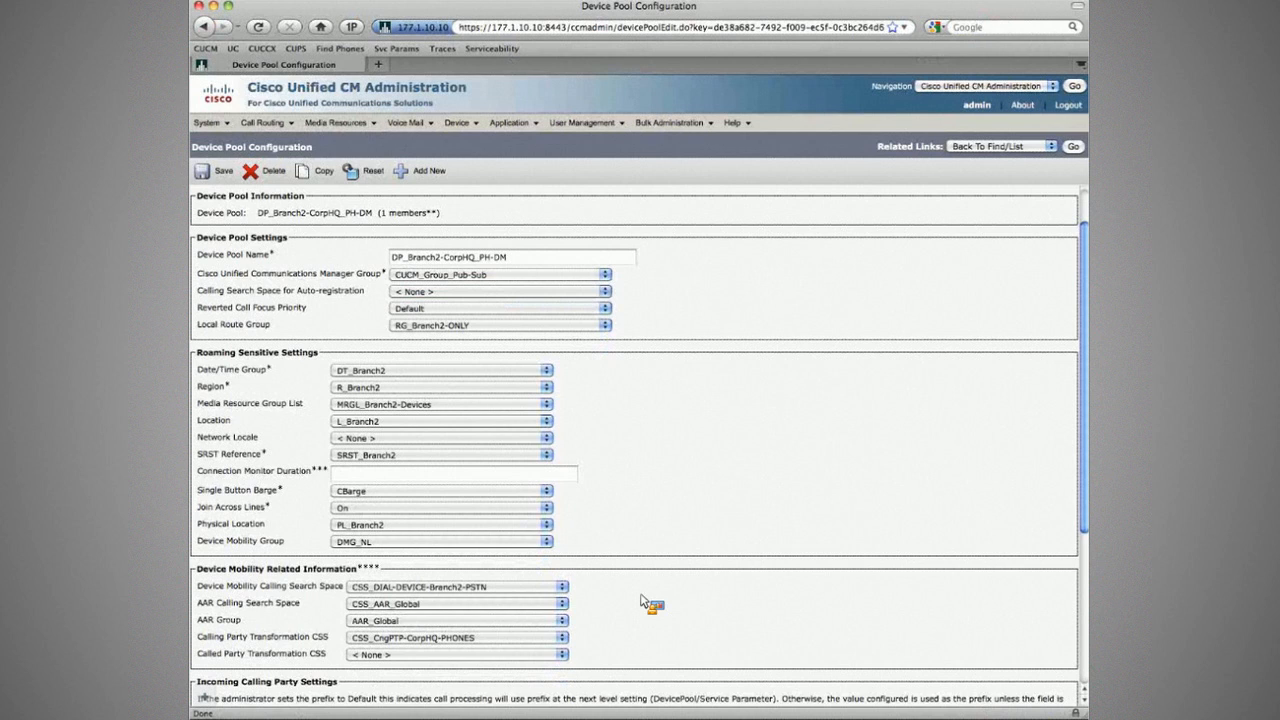